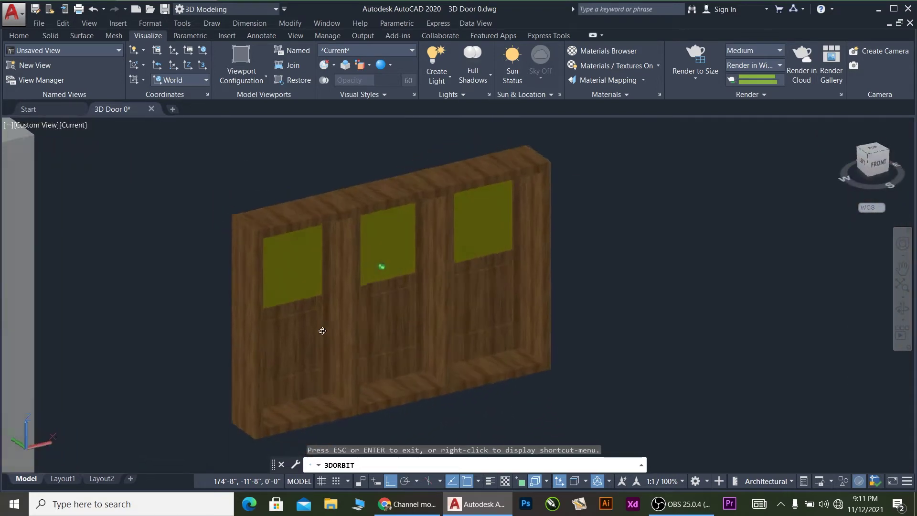
{"action": "scroll", "coordinate": [382, 343], "scroll_direction": "down", "scroll_amount": 6}
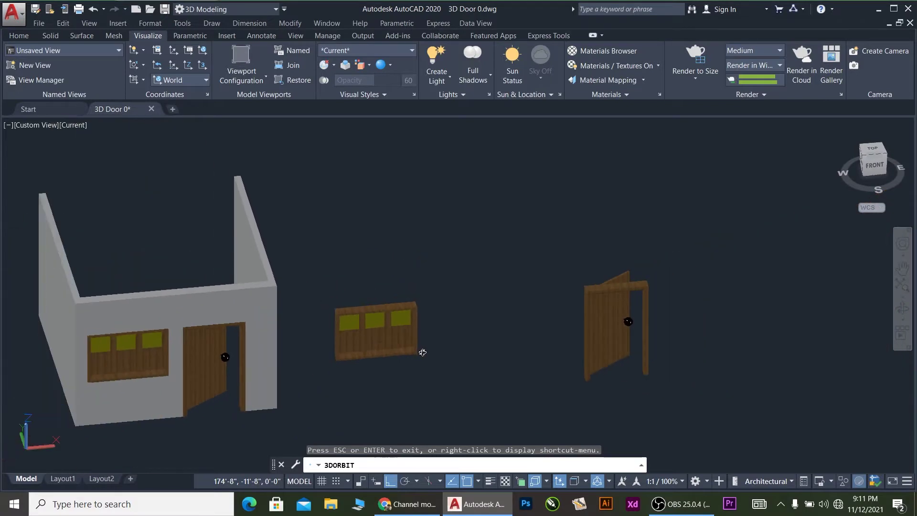
{"action": "scroll", "coordinate": [151, 365], "scroll_direction": "up", "scroll_amount": 6}
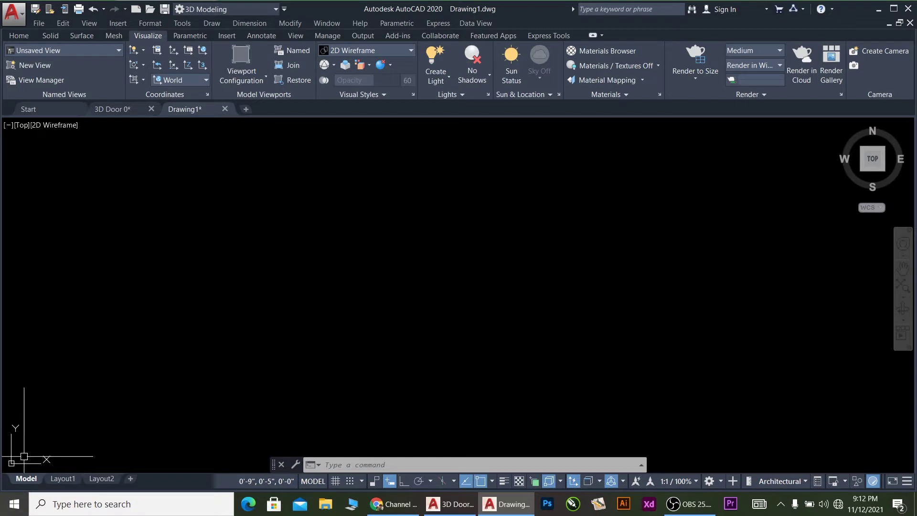
Turn off showing the UCS icon at the origin.
{"action": "scroll", "coordinate": [23, 456], "scroll_direction": "down", "scroll_amount": 2}
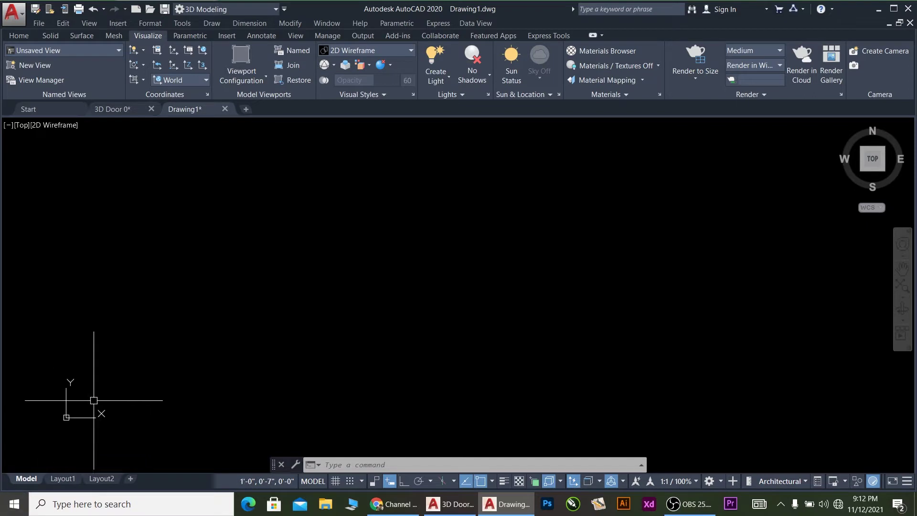
{"action": "left_click", "coordinate": [66, 417]}
{"action": "right_click", "coordinate": [67, 417]}
{"action": "mouse_move", "coordinate": [126, 411]}
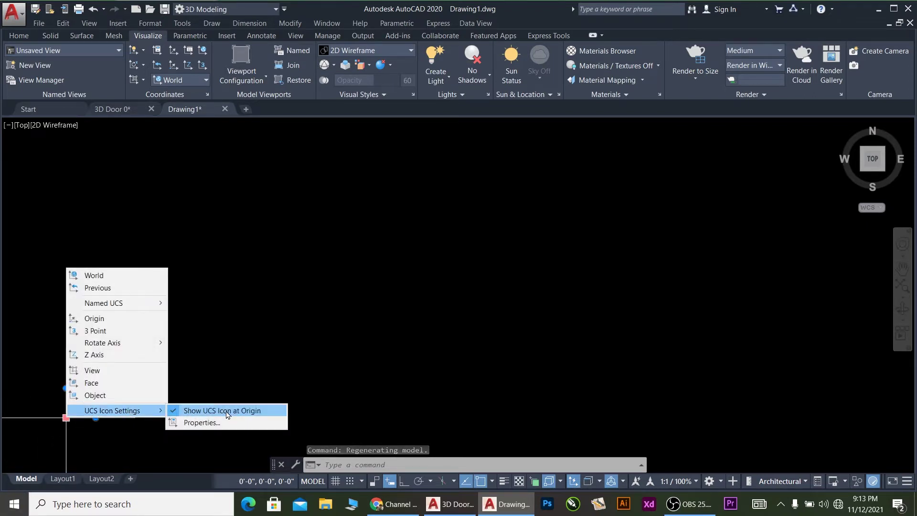
{"action": "left_click", "coordinate": [228, 413]}
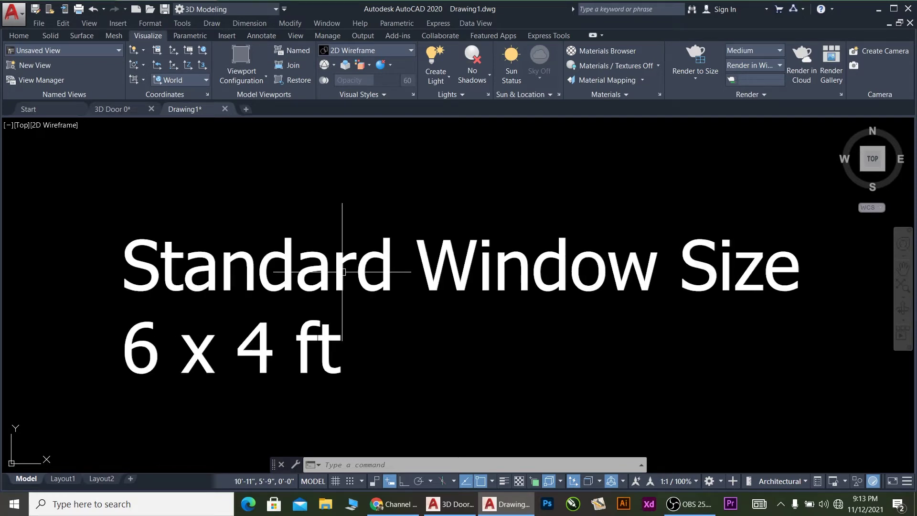
Draw a rectangle 6 feet wide and 4 feet high as the window outline.
{"action": "type", "text": "c"}
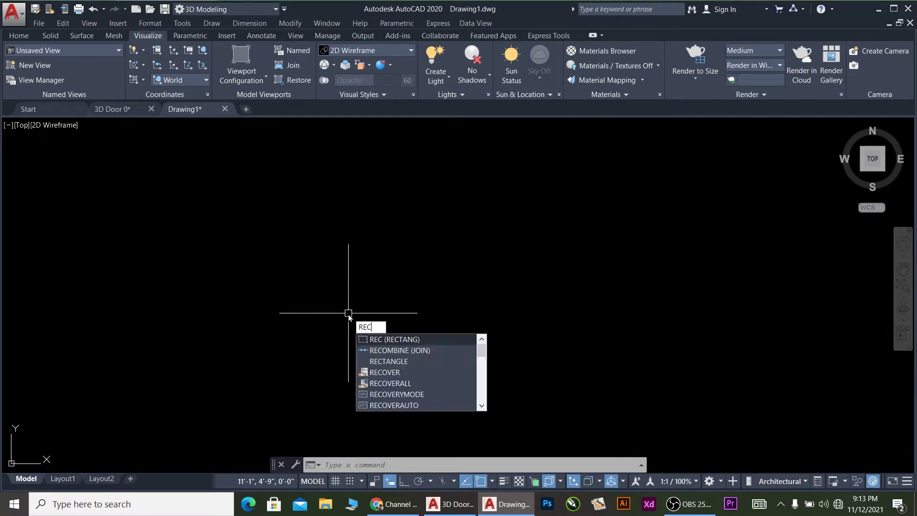
{"action": "key", "text": "Return"}
{"action": "left_click", "coordinate": [320, 340]}
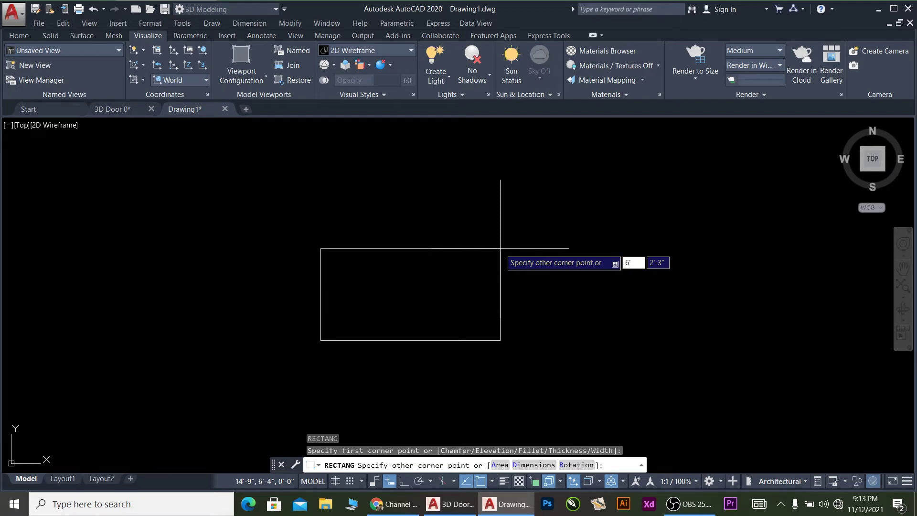
{"action": "type", "text": "6'"}
{"action": "key", "text": "Tab"}
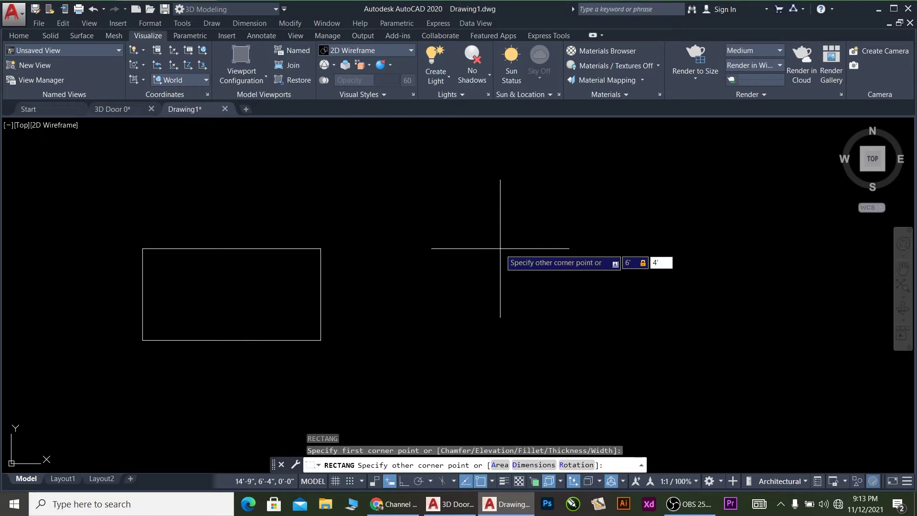
{"action": "key", "text": "Return"}
{"action": "scroll", "coordinate": [499, 248], "scroll_direction": "up", "scroll_amount": 2}
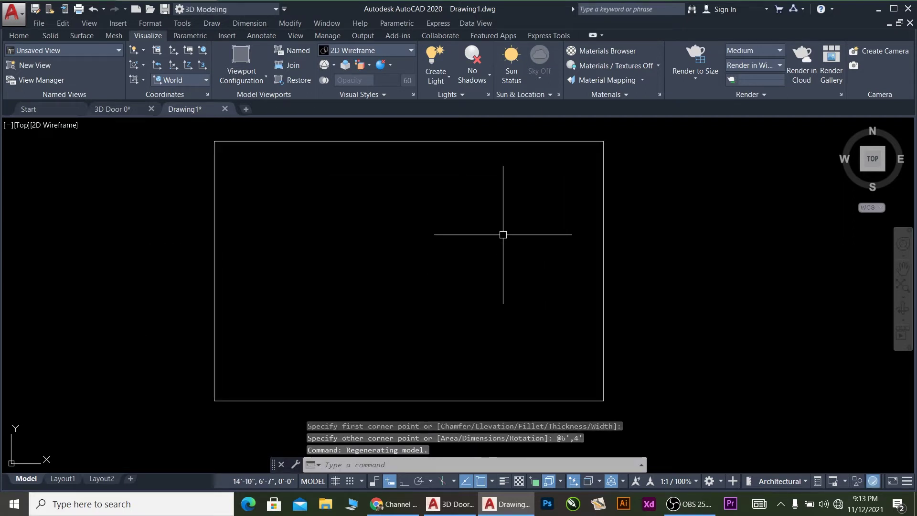
Offset the window outline rectangle 2 inches inward.
{"action": "scroll", "coordinate": [506, 224], "scroll_direction": "down", "scroll_amount": 4}
{"action": "scroll", "coordinate": [513, 200], "scroll_direction": "up", "scroll_amount": 2}
{"action": "left_click", "coordinate": [505, 205]}
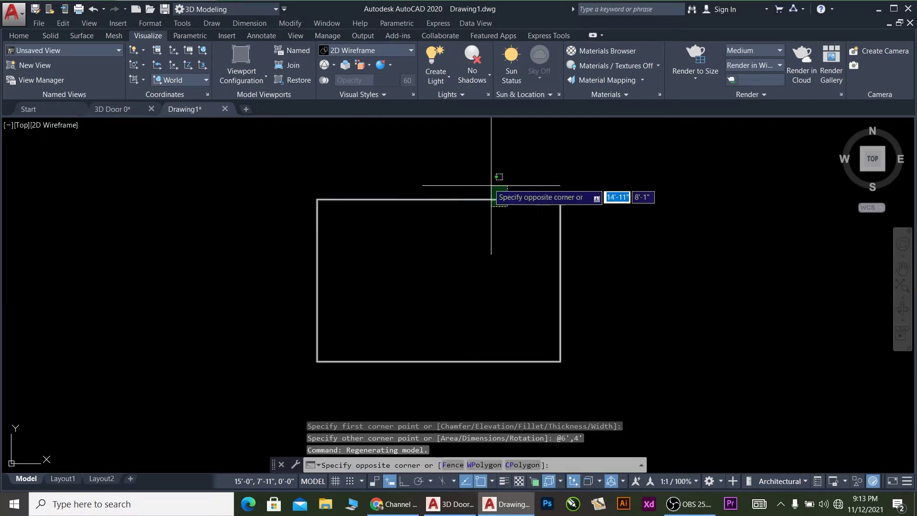
{"action": "left_click", "coordinate": [501, 196]}
{"action": "scroll", "coordinate": [528, 203], "scroll_direction": "up", "scroll_amount": 2}
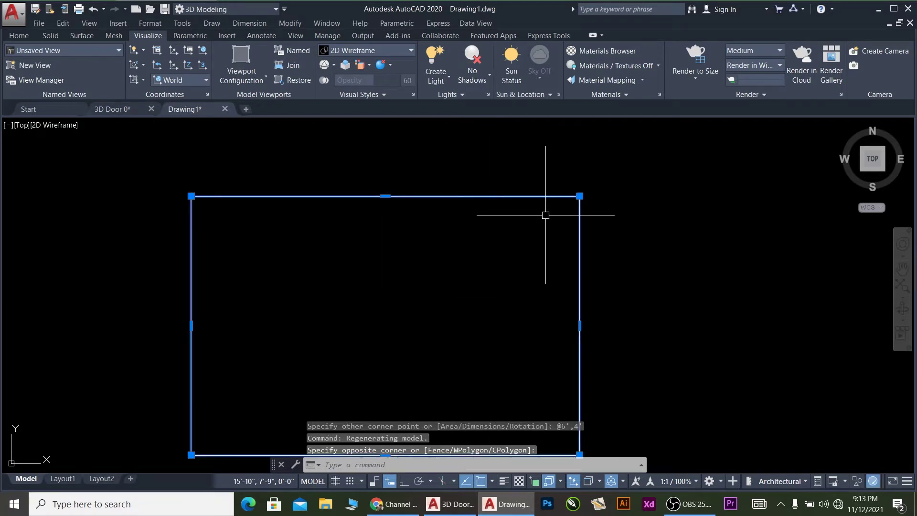
{"action": "type", "text": "o"}
{"action": "key", "text": "Return"}
{"action": "type", "text": "2"}
{"action": "key", "text": "Return"}
{"action": "left_click", "coordinate": [528, 197]}
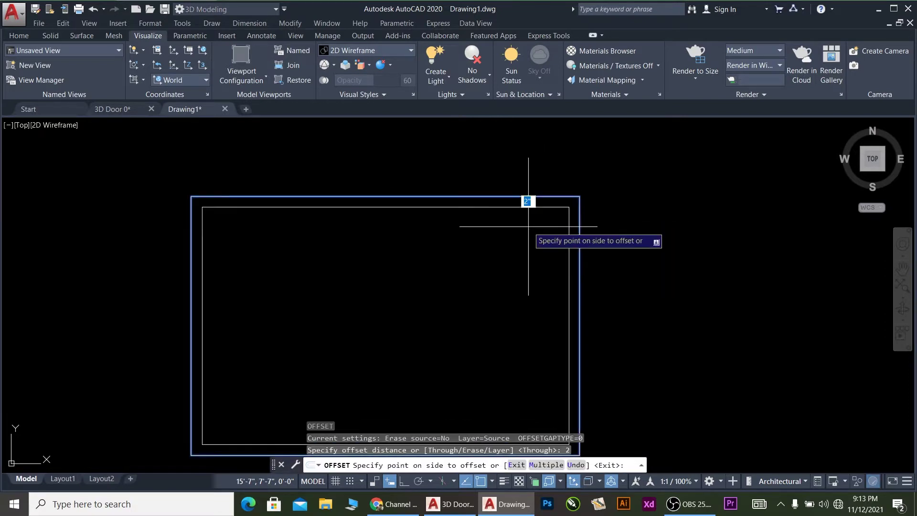
{"action": "left_click", "coordinate": [524, 225]}
{"action": "scroll", "coordinate": [502, 206], "scroll_direction": "down", "scroll_amount": 2}
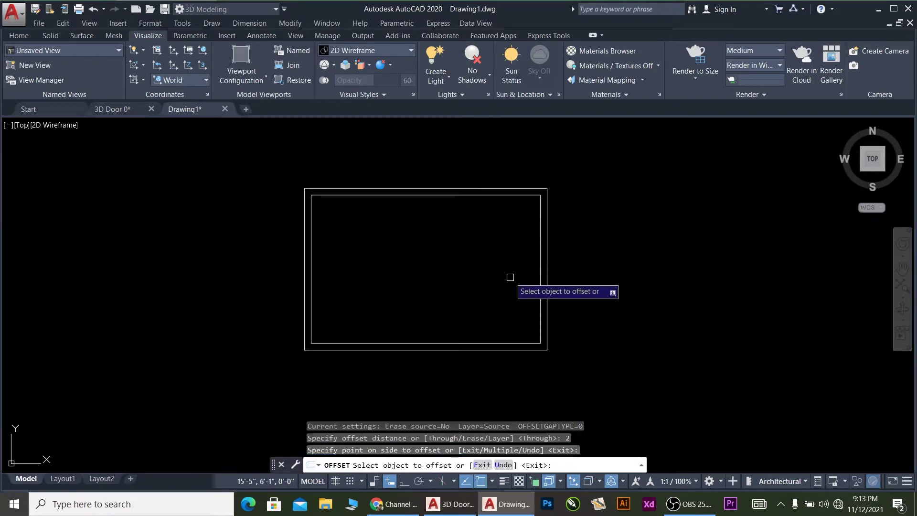
{"action": "scroll", "coordinate": [499, 335], "scroll_direction": "up", "scroll_amount": 3}
{"action": "key", "text": "Escape"}
Explode the inner rectangle into separate lines.
{"action": "left_click", "coordinate": [490, 348]}
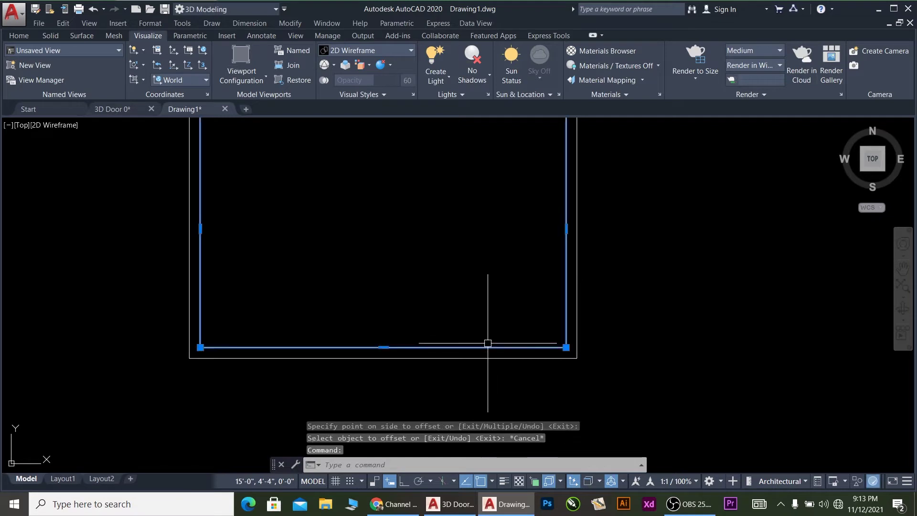
{"action": "scroll", "coordinate": [488, 343], "scroll_direction": "down", "scroll_amount": 2}
{"action": "scroll", "coordinate": [527, 246], "scroll_direction": "up", "scroll_amount": 1}
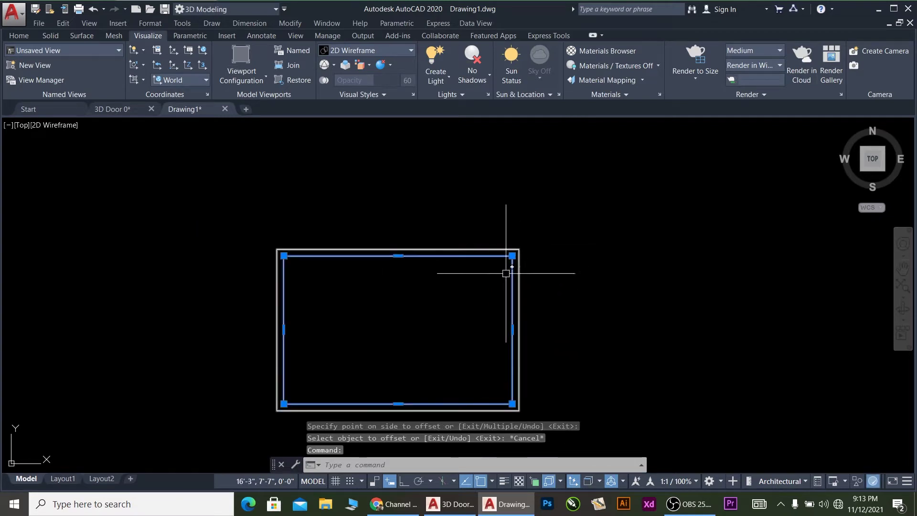
{"action": "scroll", "coordinate": [439, 253], "scroll_direction": "down", "scroll_amount": 2}
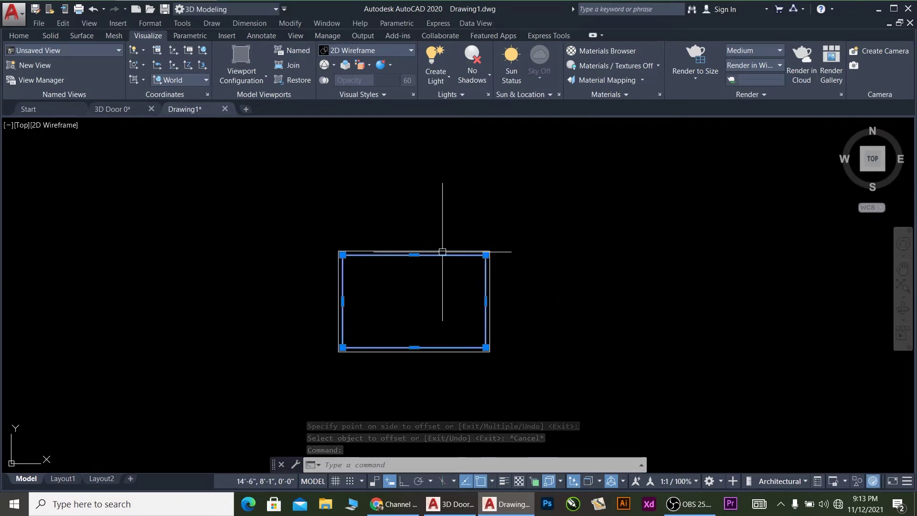
{"action": "scroll", "coordinate": [442, 252], "scroll_direction": "up", "scroll_amount": 4}
{"action": "scroll", "coordinate": [442, 274], "scroll_direction": "down", "scroll_amount": 4}
{"action": "scroll", "coordinate": [442, 317], "scroll_direction": "up", "scroll_amount": 2}
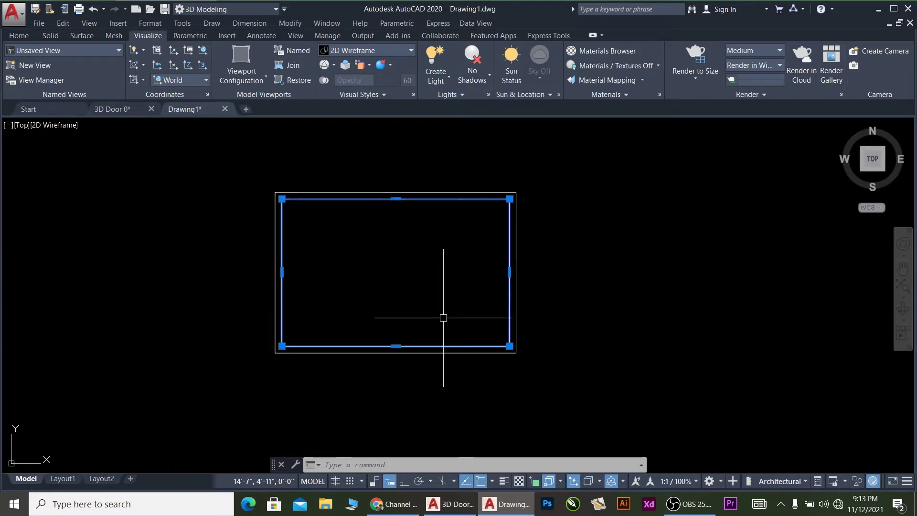
{"action": "key", "text": "Return"}
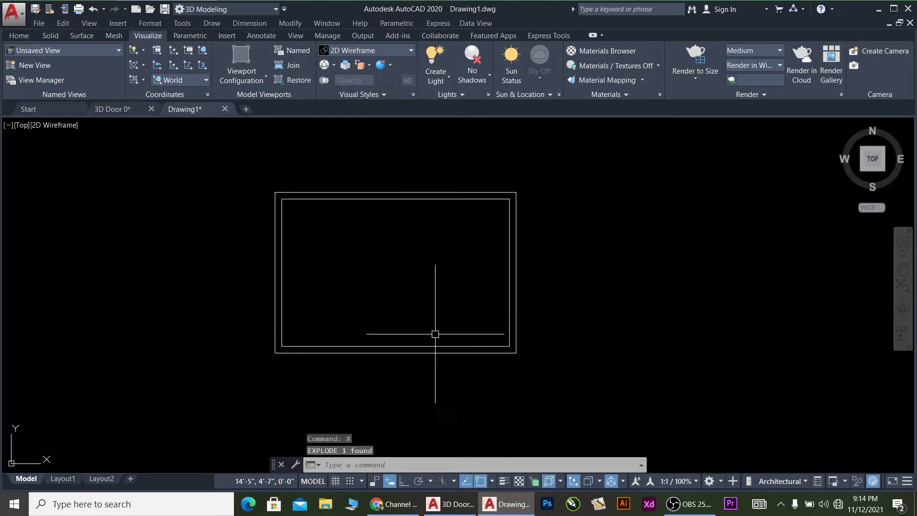
Divide the bottom line of the inner frame into 3 equal segments.
{"action": "left_click", "coordinate": [409, 343]}
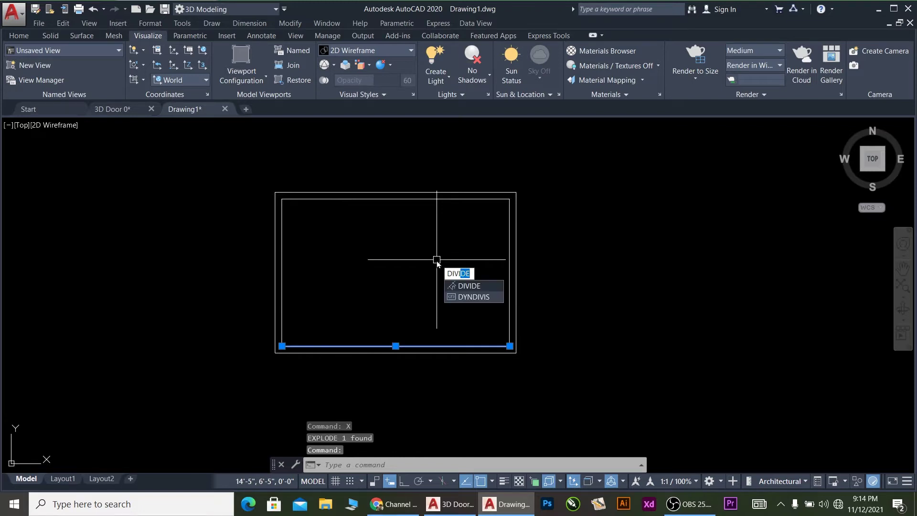
{"action": "key", "text": "Return"}
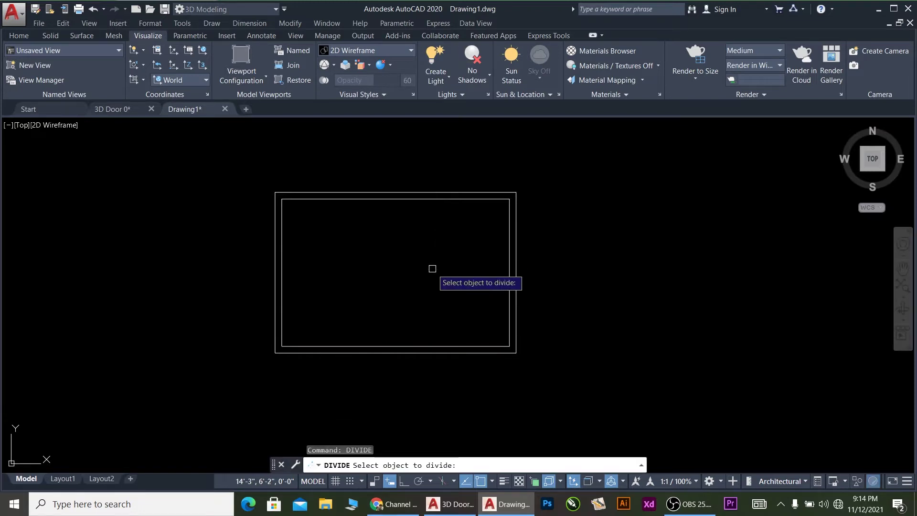
{"action": "left_click", "coordinate": [402, 346]}
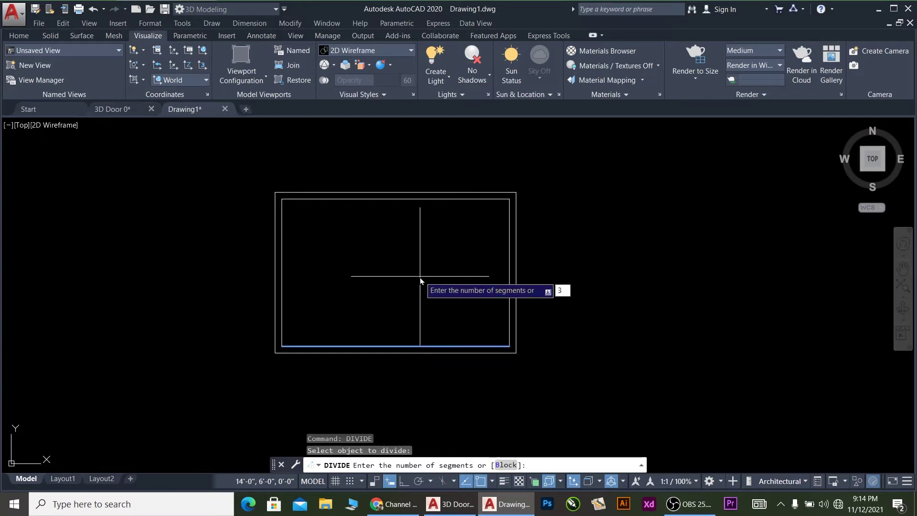
{"action": "key", "text": "Return"}
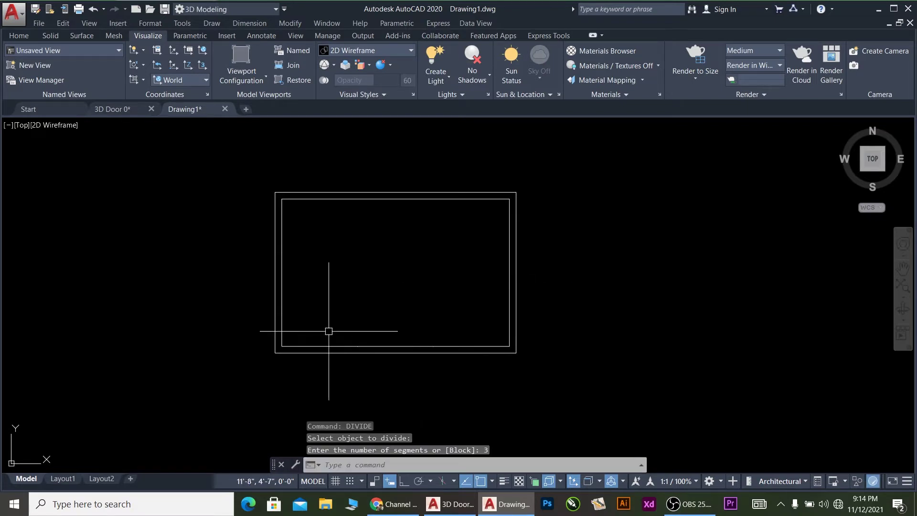
Apply the circle-with-X point style, with size relative to the screen, to mark the two division points.
{"action": "left_click", "coordinate": [306, 324]}
{"action": "left_click", "coordinate": [465, 379]}
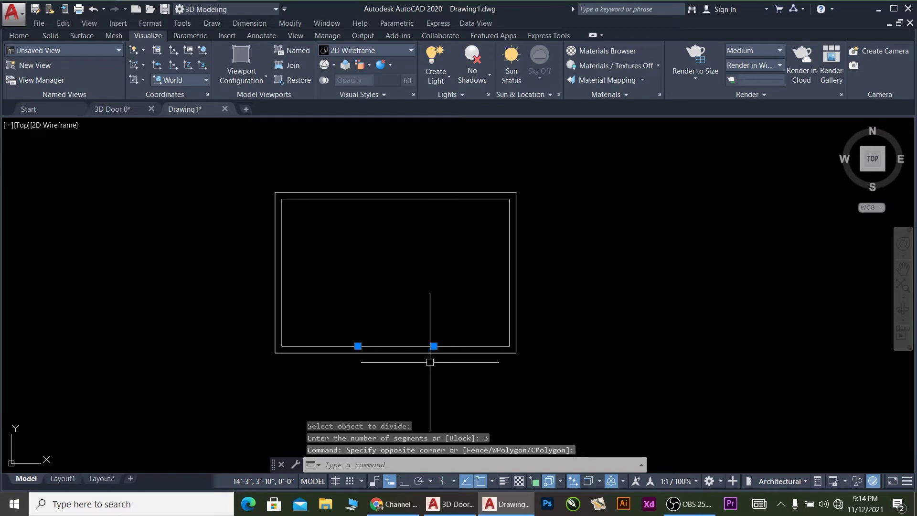
{"action": "key", "text": "Return"}
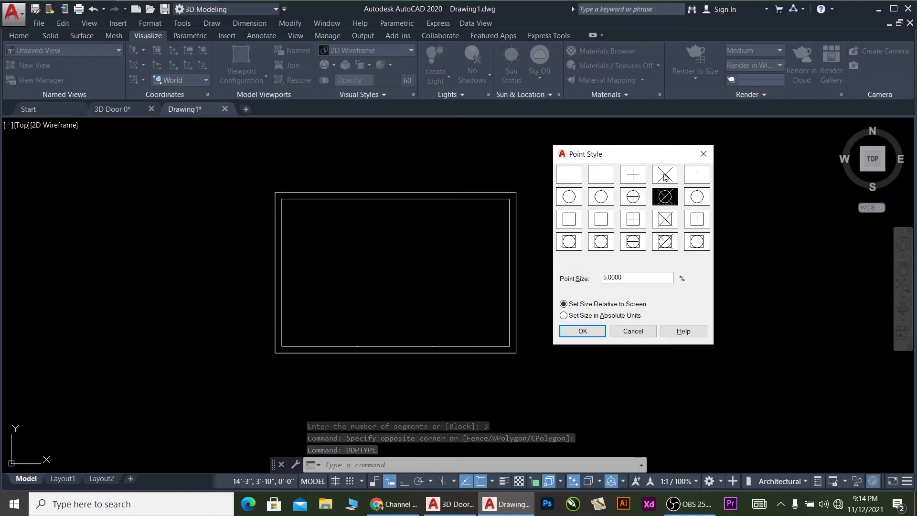
{"action": "left_click", "coordinate": [590, 334]}
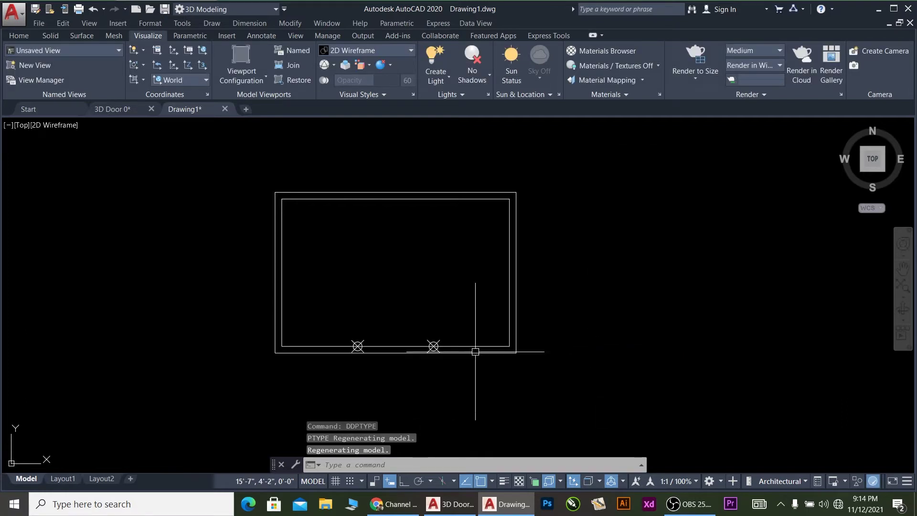
Draw a vertical line from the right division point up to the top line of the inner frame.
{"action": "scroll", "coordinate": [428, 355], "scroll_direction": "up", "scroll_amount": 2}
{"action": "scroll", "coordinate": [428, 355], "scroll_direction": "down", "scroll_amount": 4}
{"action": "scroll", "coordinate": [425, 229], "scroll_direction": "up", "scroll_amount": 2}
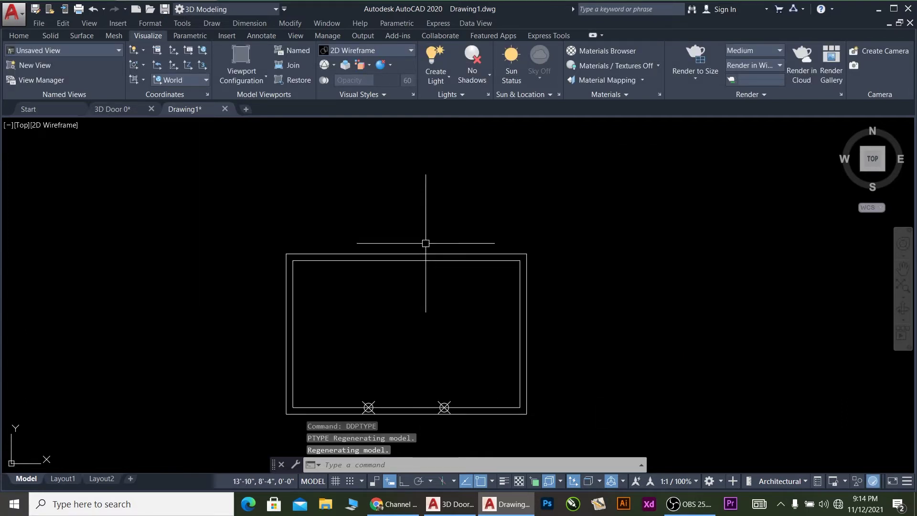
{"action": "scroll", "coordinate": [430, 249], "scroll_direction": "down", "scroll_amount": 2}
{"action": "scroll", "coordinate": [451, 325], "scroll_direction": "up", "scroll_amount": 2}
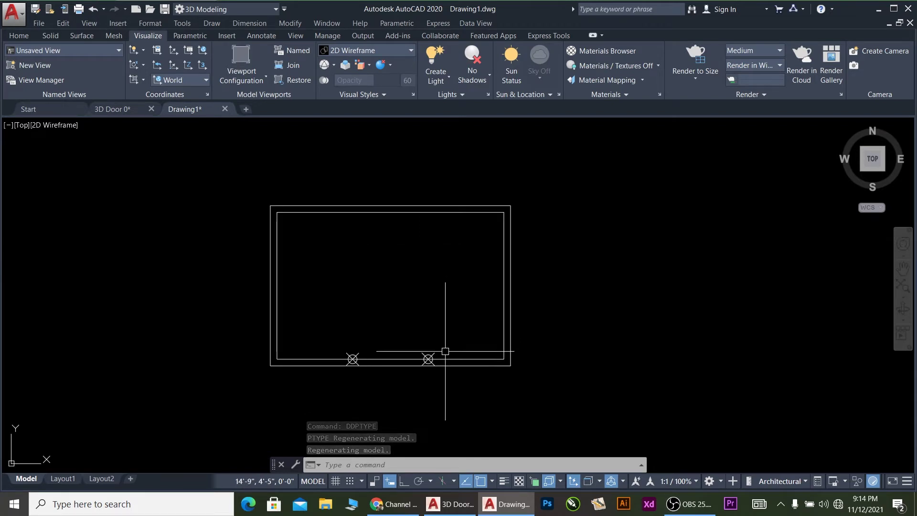
{"action": "key", "text": "Escape"}
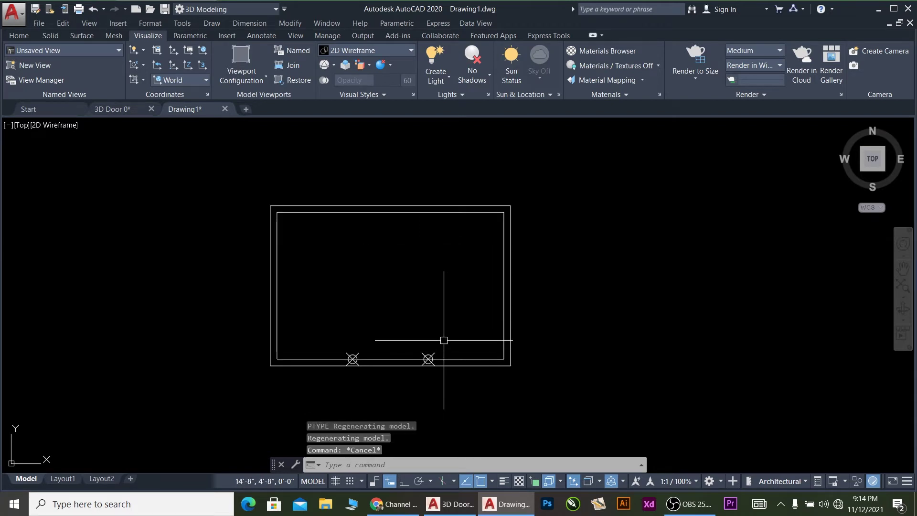
{"action": "type", "text": "l"}
{"action": "key", "text": "Return"}
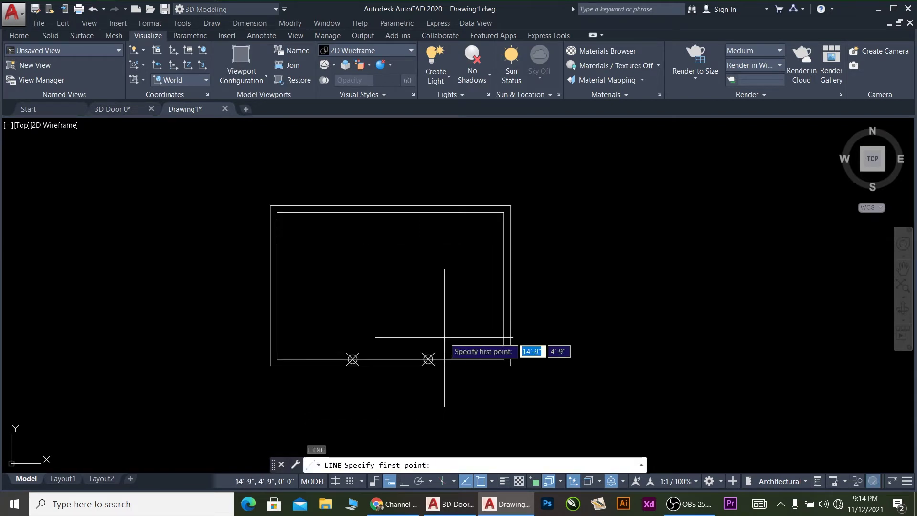
{"action": "left_click", "coordinate": [429, 359]}
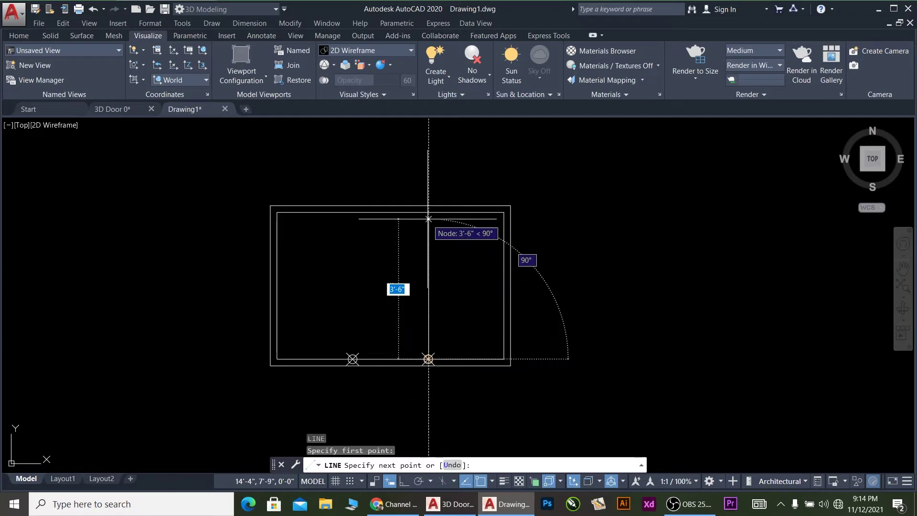
{"action": "left_click", "coordinate": [428, 212]}
{"action": "key", "text": "Return"}
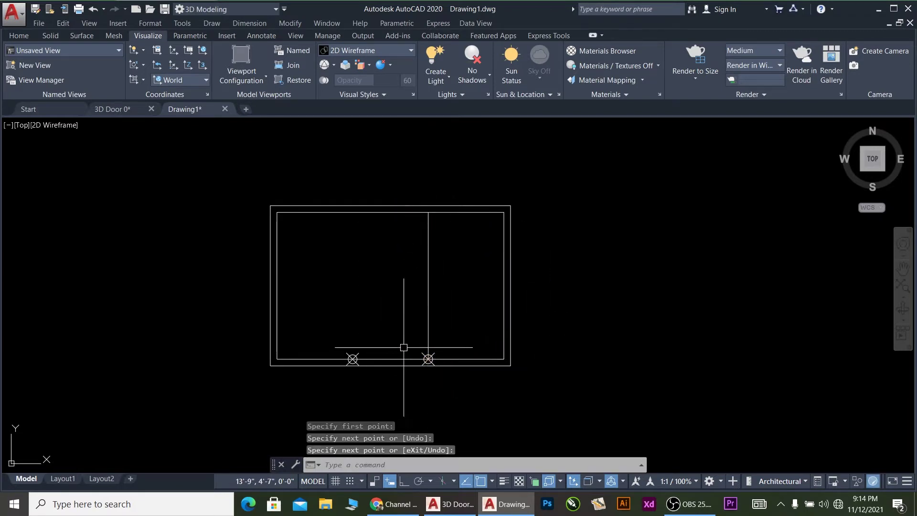
Draw a second vertical line, constrained with Ortho mode, from the left division point perpendicular to the inner frame's top line.
{"action": "key", "text": "Return"}
{"action": "left_click", "coordinate": [352, 359]}
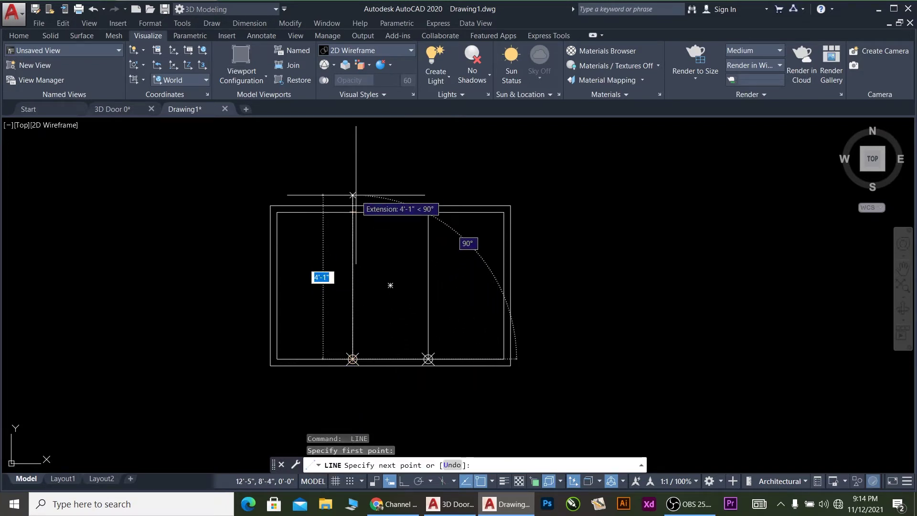
{"action": "key", "text": "F8"}
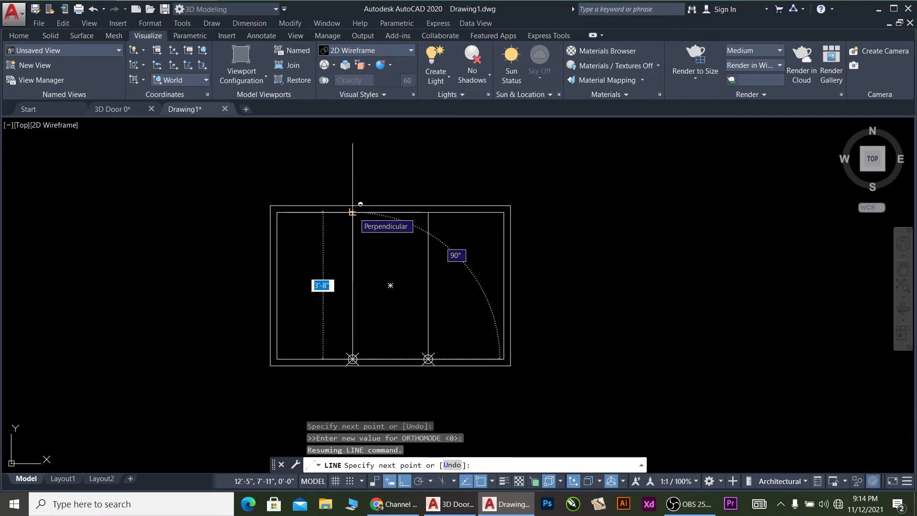
{"action": "left_click", "coordinate": [390, 285]}
{"action": "key", "text": "Return"}
{"action": "scroll", "coordinate": [369, 293], "scroll_direction": "up", "scroll_amount": 4}
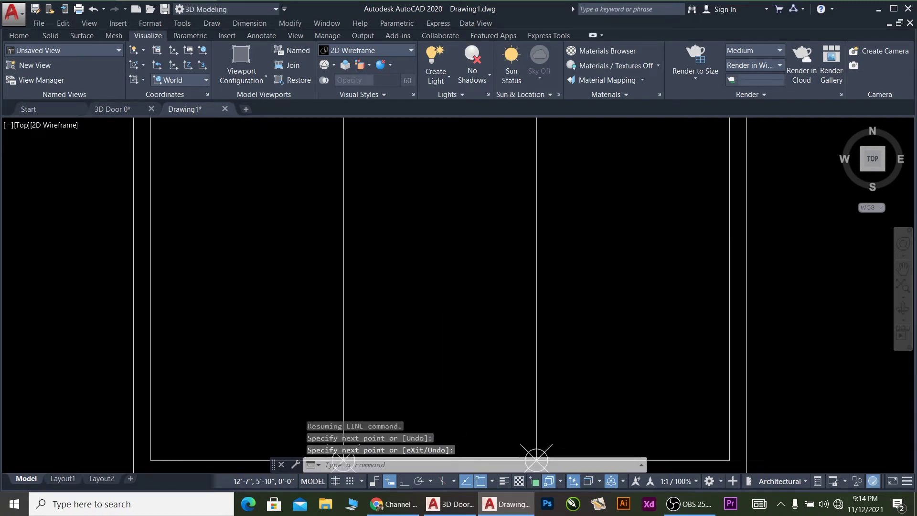
{"action": "scroll", "coordinate": [358, 292], "scroll_direction": "down", "scroll_amount": 4}
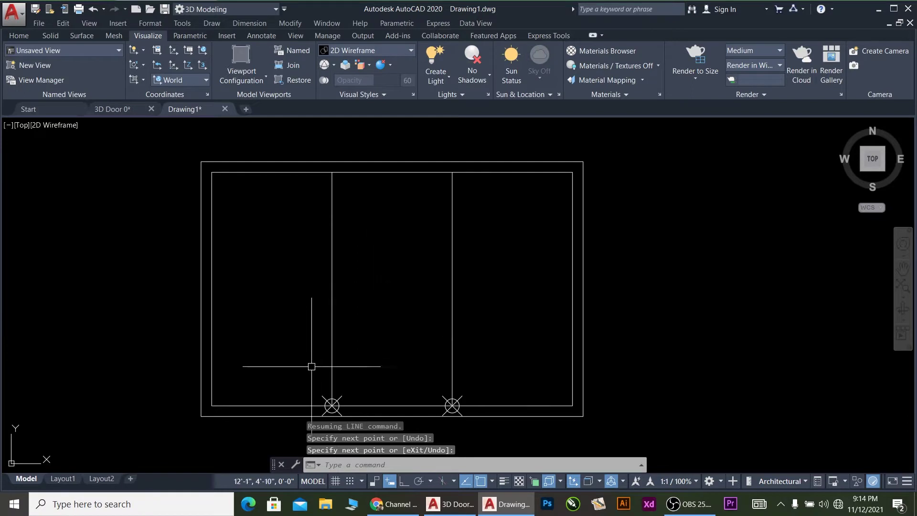
Erase the two division point markers on the bottom line of the inner frame.
{"action": "scroll", "coordinate": [311, 366], "scroll_direction": "down", "scroll_amount": 4}
{"action": "left_click", "coordinate": [298, 356]}
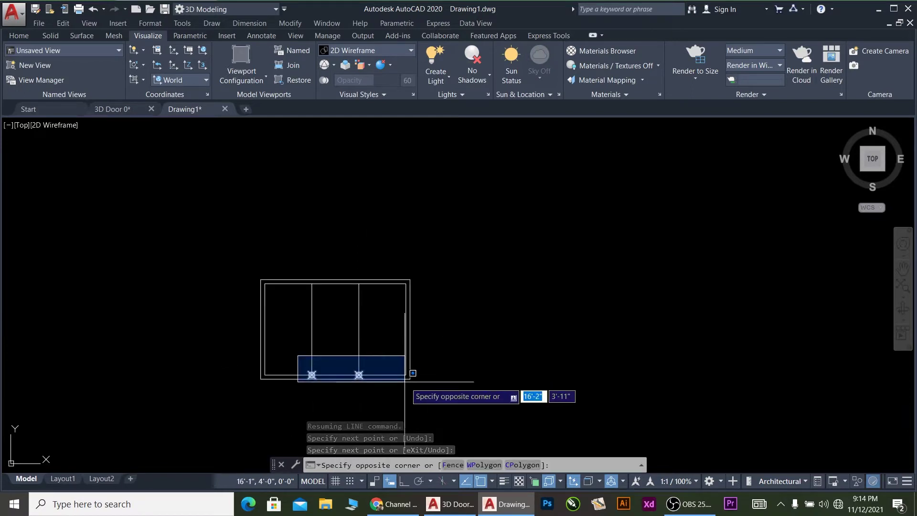
{"action": "left_click", "coordinate": [384, 398]}
{"action": "key", "text": "Delete"}
Offset the right vertical divider line by 1" to both sides.
{"action": "scroll", "coordinate": [349, 340], "scroll_direction": "up", "scroll_amount": 3}
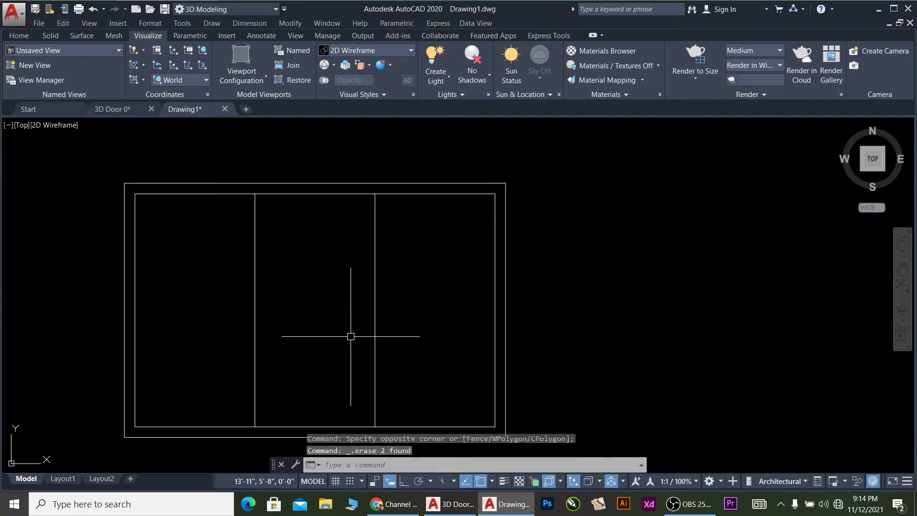
{"action": "left_click", "coordinate": [403, 313]}
{"action": "left_click", "coordinate": [337, 283]}
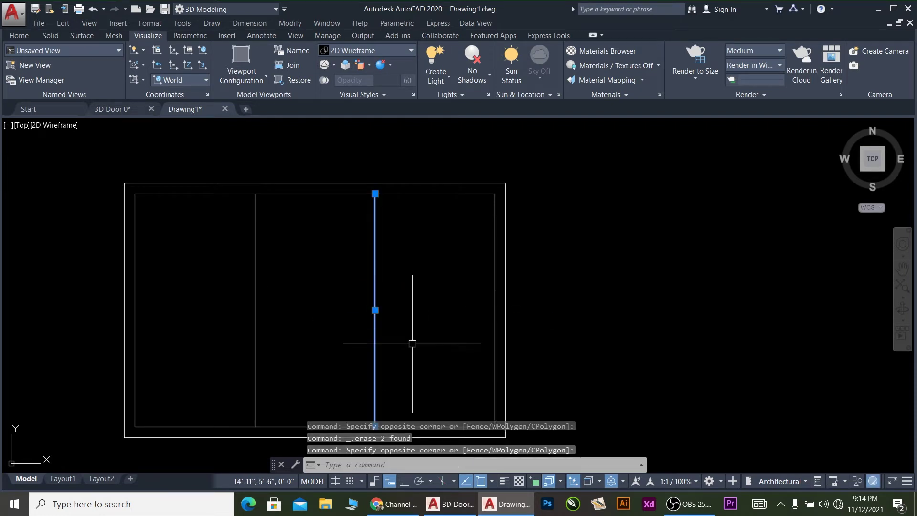
{"action": "type", "text": "o"}
{"action": "key", "text": "Return"}
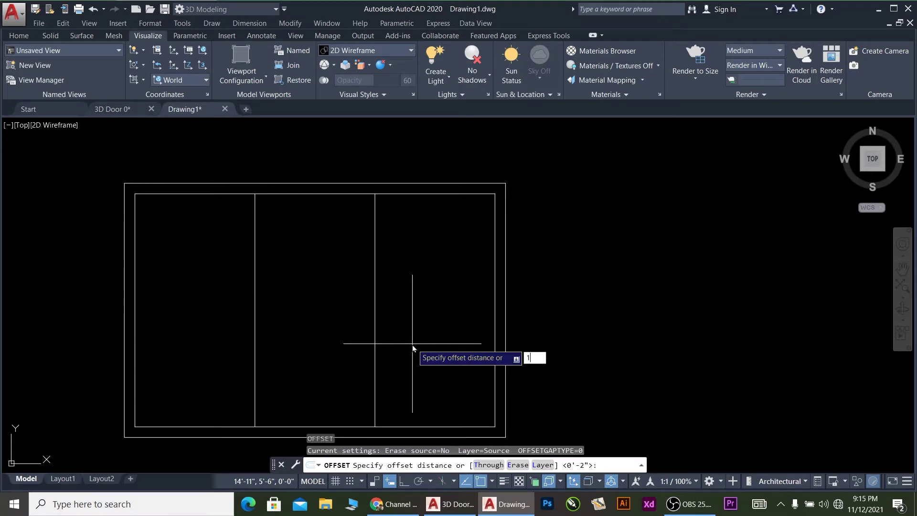
{"action": "type", "text": "1"}
{"action": "key", "text": "Return"}
{"action": "left_click", "coordinate": [375, 343]}
{"action": "left_click", "coordinate": [429, 348]}
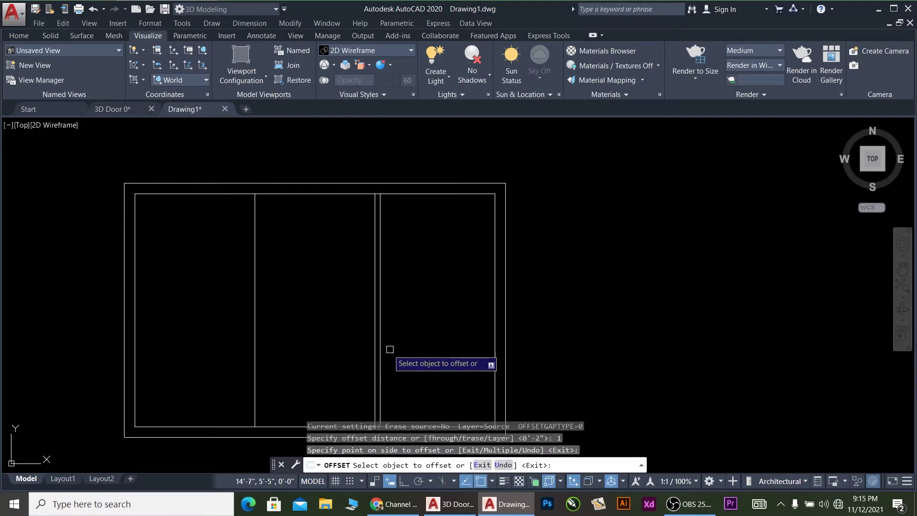
{"action": "left_click", "coordinate": [375, 342]}
{"action": "left_click", "coordinate": [348, 343]}
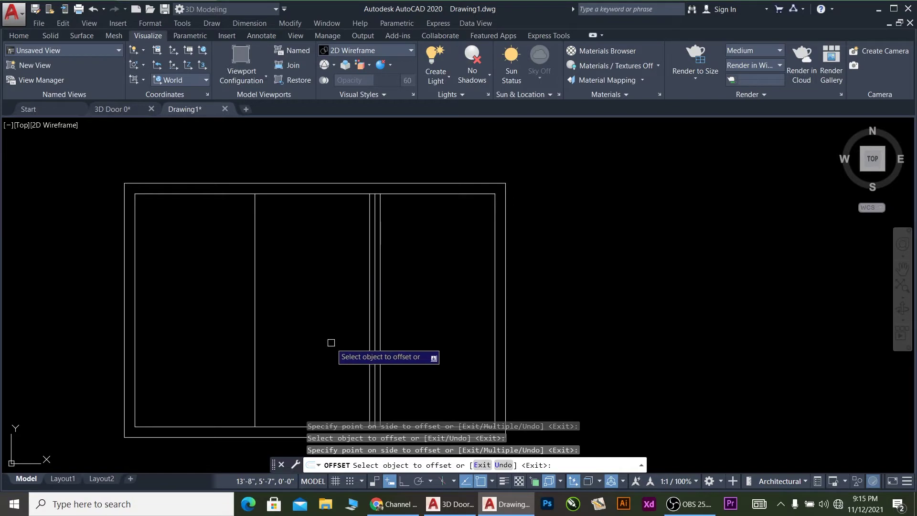
Offset the left vertical divider line to both sides by the same 1" distance and end the Offset command.
{"action": "left_click", "coordinate": [255, 307]}
{"action": "left_click", "coordinate": [285, 310]}
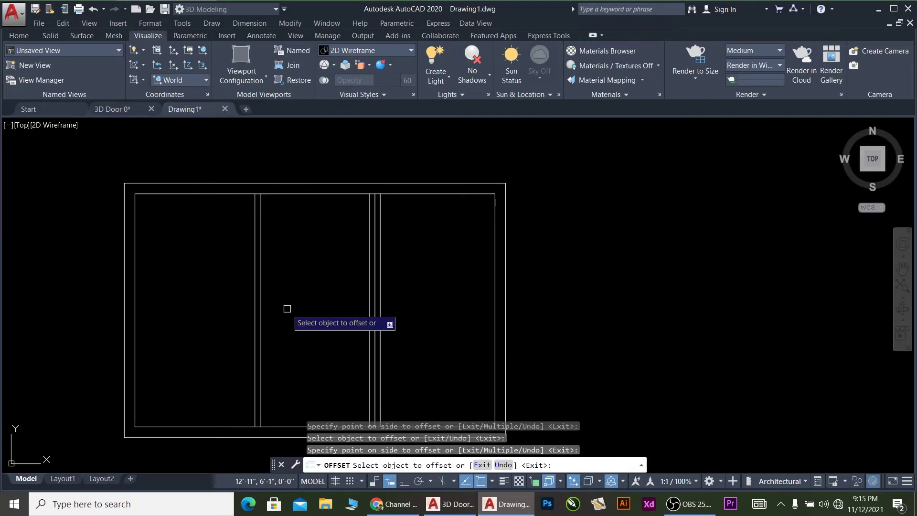
{"action": "left_click", "coordinate": [252, 325]}
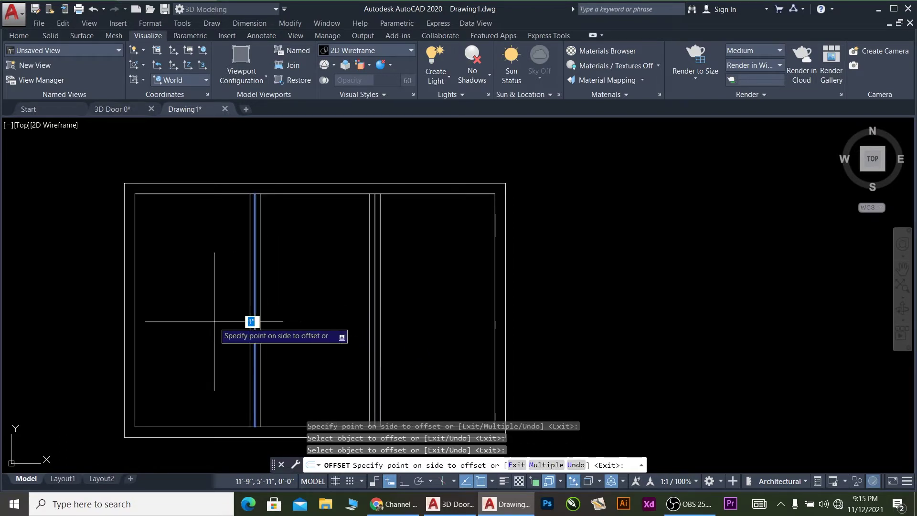
{"action": "left_click", "coordinate": [239, 317]}
{"action": "key", "text": "Escape"}
Delete the original center line of each divider, keeping only the offset pairs.
{"action": "left_click", "coordinate": [256, 268]}
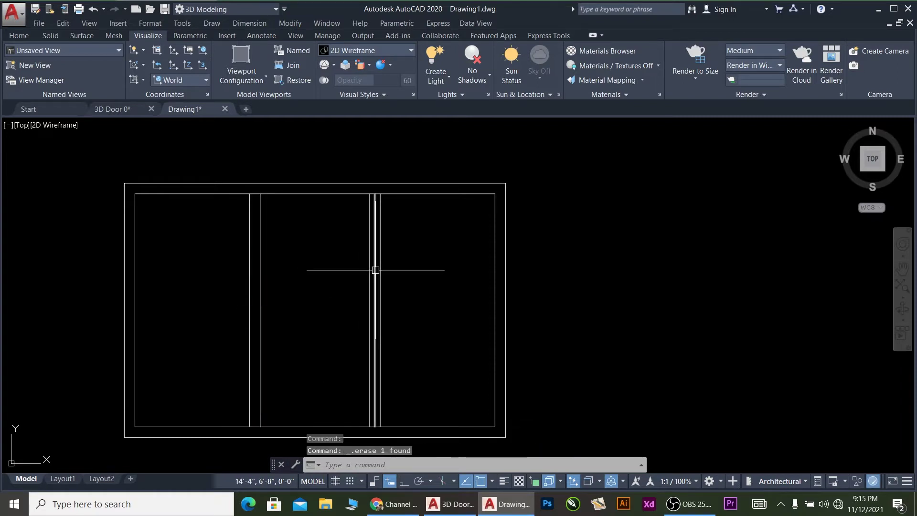
{"action": "key", "text": "Delete"}
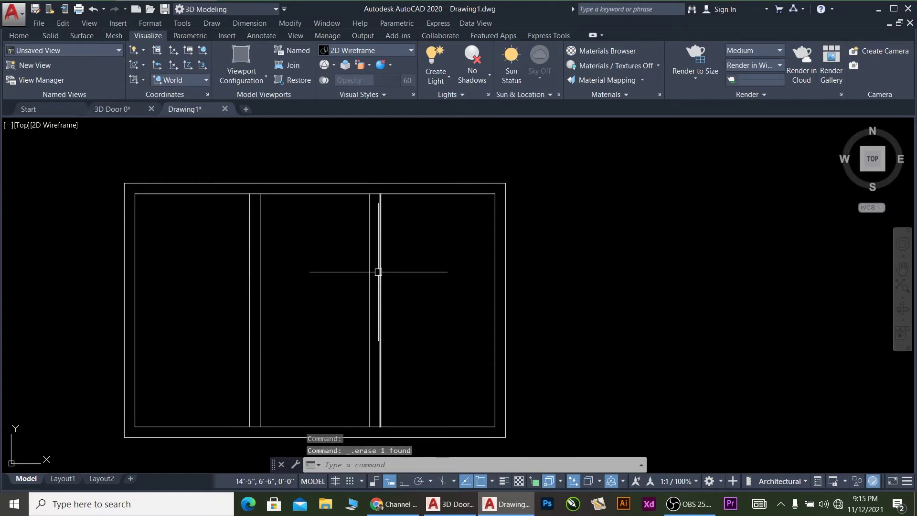
{"action": "scroll", "coordinate": [375, 260], "scroll_direction": "down", "scroll_amount": 2}
{"action": "scroll", "coordinate": [374, 259], "scroll_direction": "up", "scroll_amount": 2}
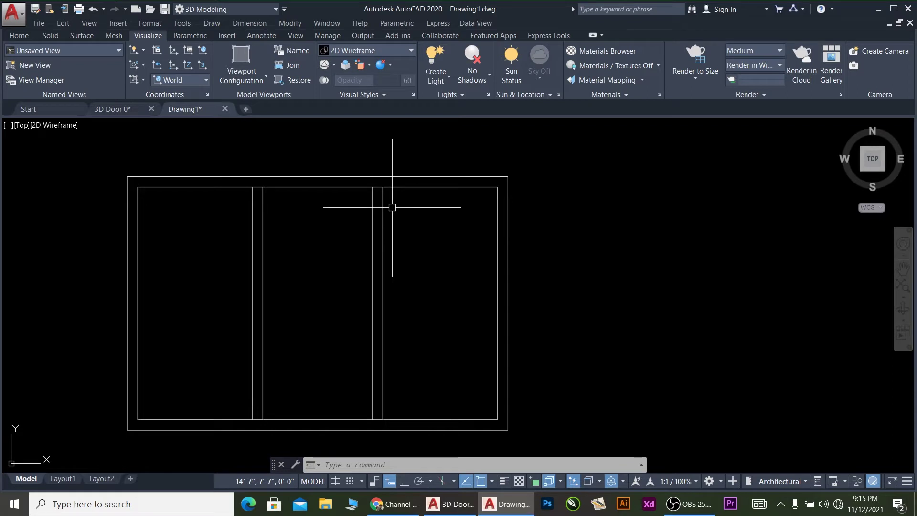
Trim the inner frame's top line between the two lines of each divider, using all objects as cutting edges.
{"action": "key", "text": "Return"}
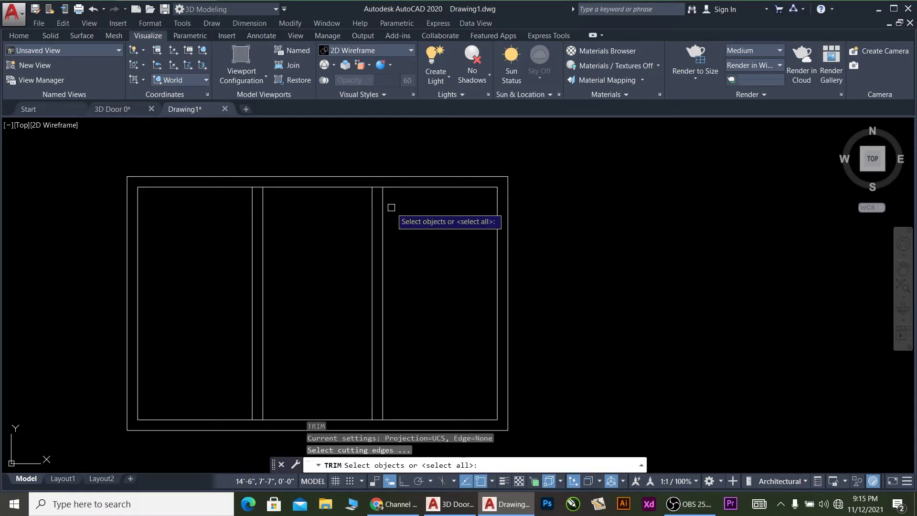
{"action": "key", "text": "Return"}
{"action": "left_click", "coordinate": [377, 187]}
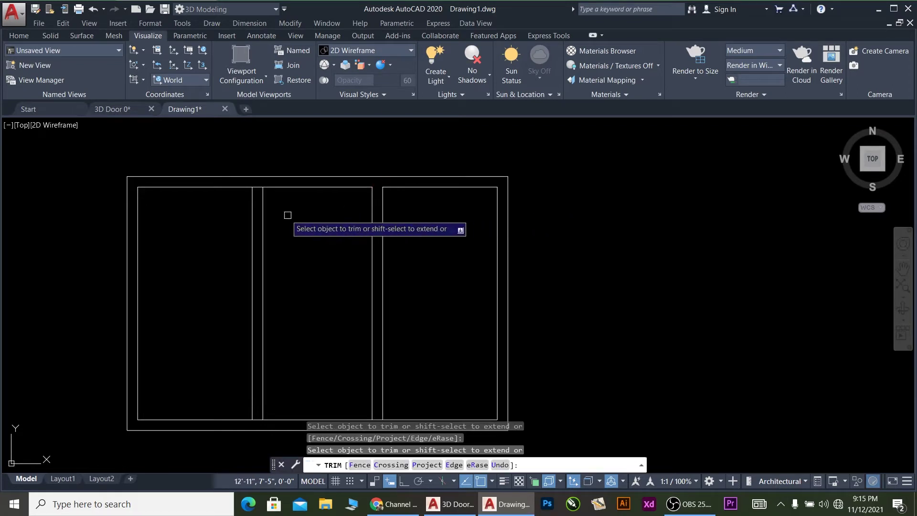
{"action": "left_click", "coordinate": [257, 187]}
Trim the inner frame's bottom line between the two lines of each divider and end the Trim command.
{"action": "scroll", "coordinate": [287, 199], "scroll_direction": "down", "scroll_amount": 5}
{"action": "scroll", "coordinate": [299, 283], "scroll_direction": "up", "scroll_amount": 5}
{"action": "scroll", "coordinate": [305, 267], "scroll_direction": "down", "scroll_amount": 3}
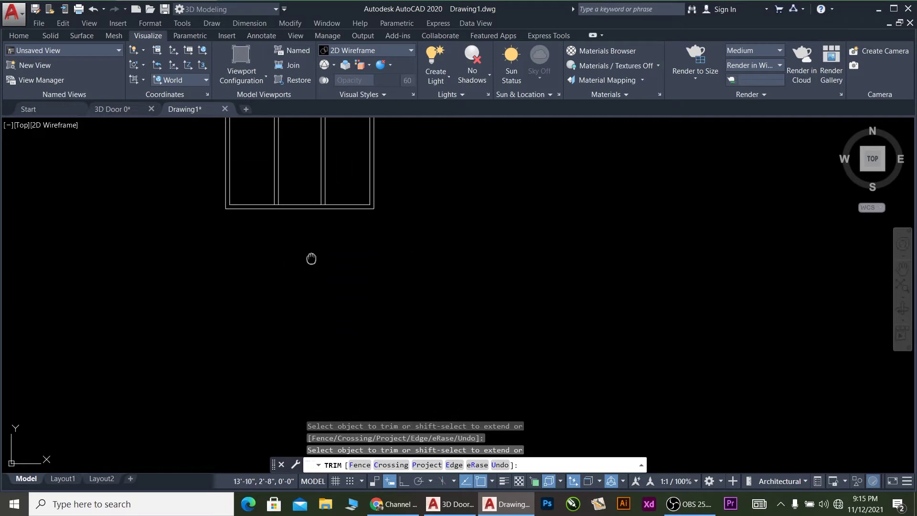
{"action": "scroll", "coordinate": [317, 272], "scroll_direction": "up", "scroll_amount": 5}
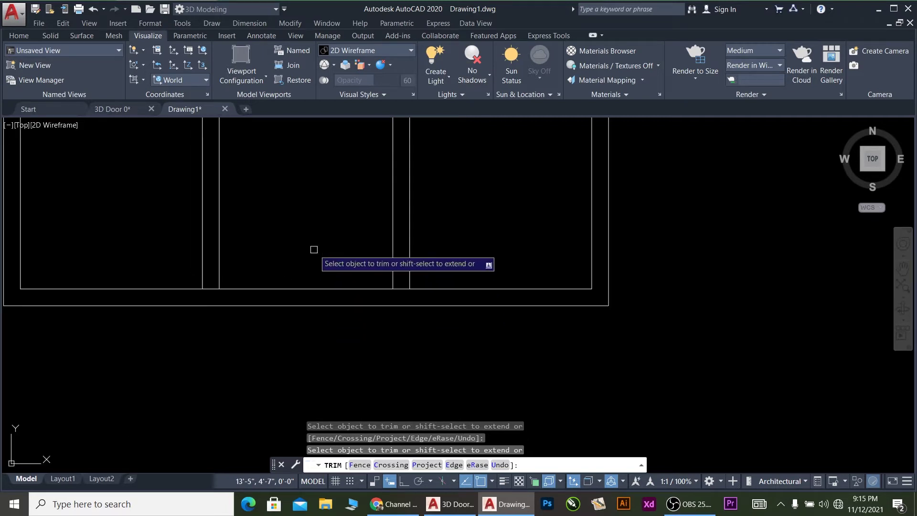
{"action": "left_click", "coordinate": [402, 288]}
{"action": "left_click", "coordinate": [212, 289]}
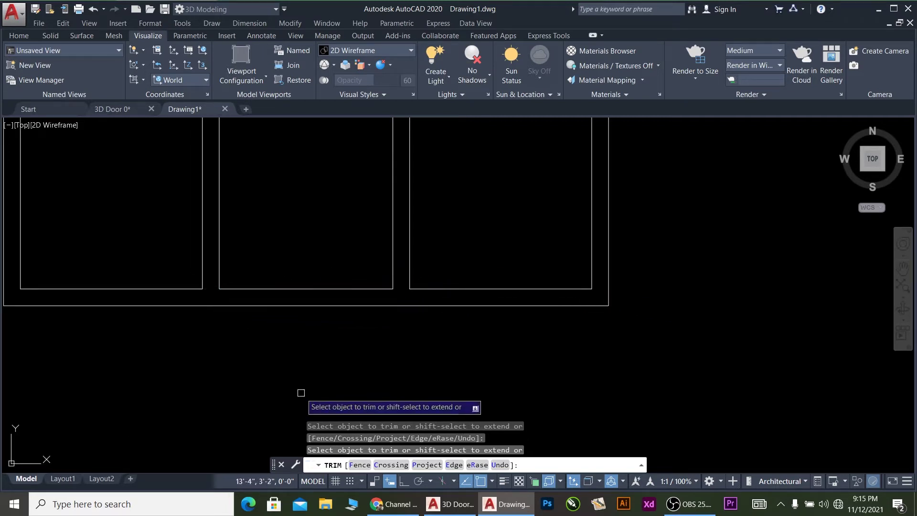
{"action": "scroll", "coordinate": [346, 352], "scroll_direction": "down", "scroll_amount": 5}
{"action": "scroll", "coordinate": [368, 373], "scroll_direction": "up", "scroll_amount": 3}
{"action": "key", "text": "Escape"}
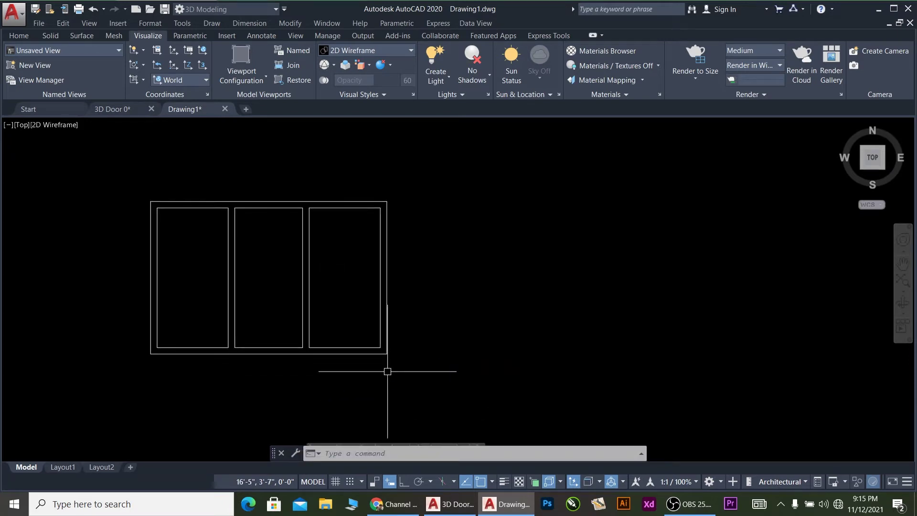
Copy the whole window drawing horizontally into the empty space to its right, constrained with Ortho mode.
{"action": "scroll", "coordinate": [290, 273], "scroll_direction": "down", "scroll_amount": 2}
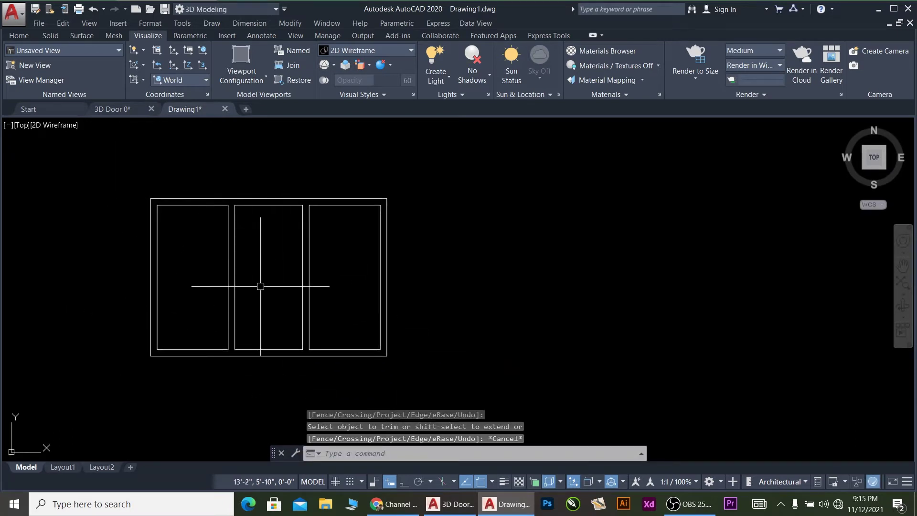
{"action": "left_click", "coordinate": [364, 335]}
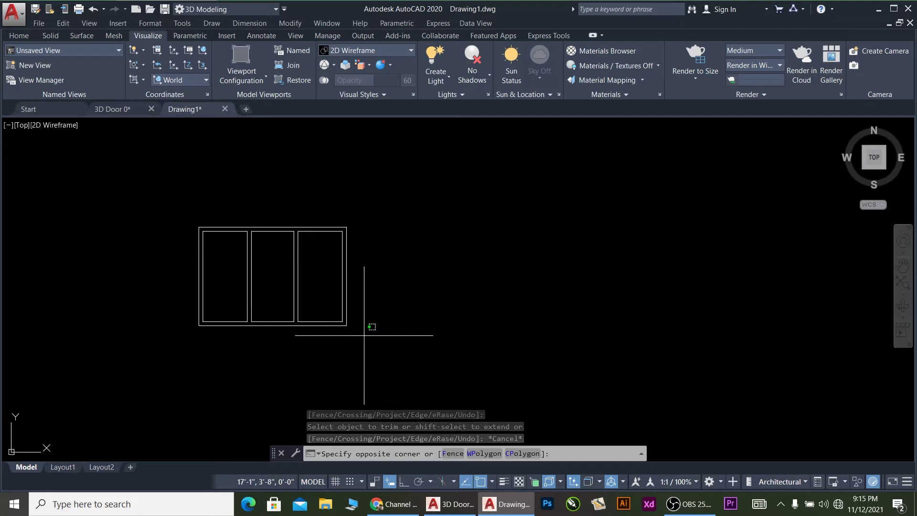
{"action": "left_click", "coordinate": [197, 212]}
{"action": "key", "text": "Return"}
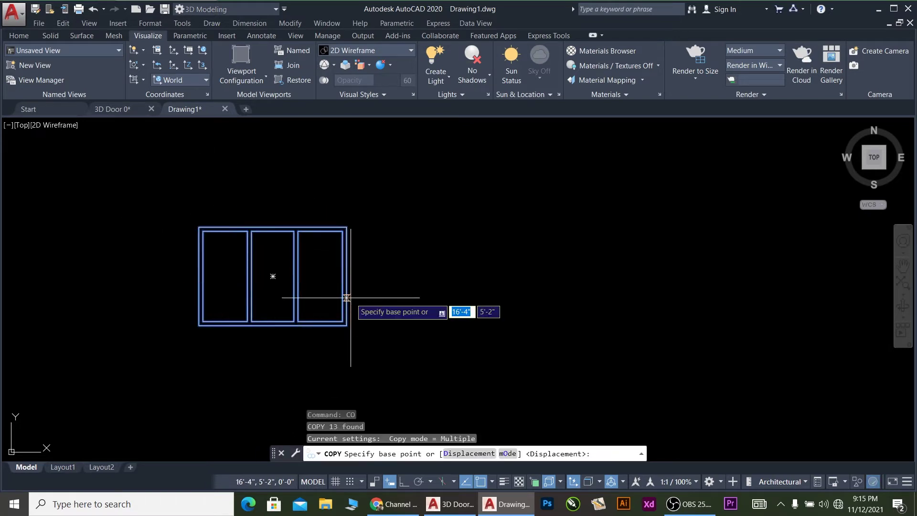
{"action": "left_click", "coordinate": [278, 360]}
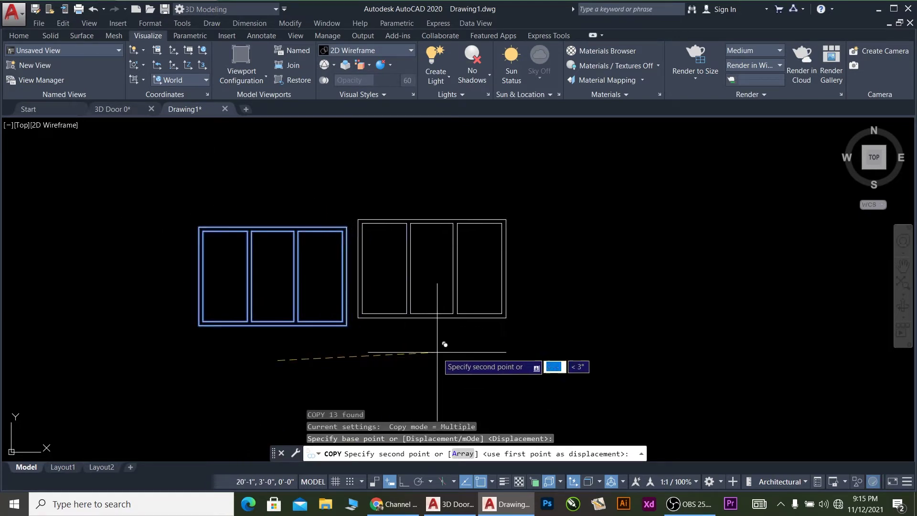
{"action": "key", "text": "F8"}
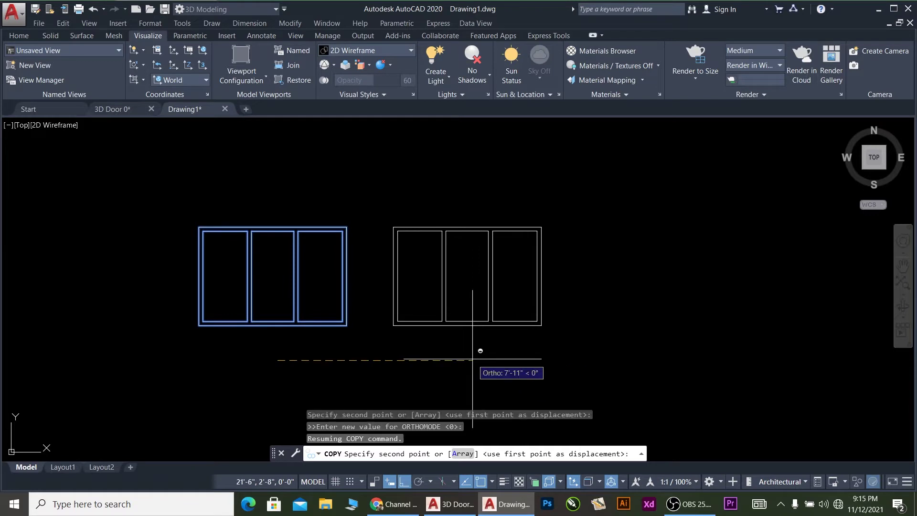
{"action": "key", "text": "Return"}
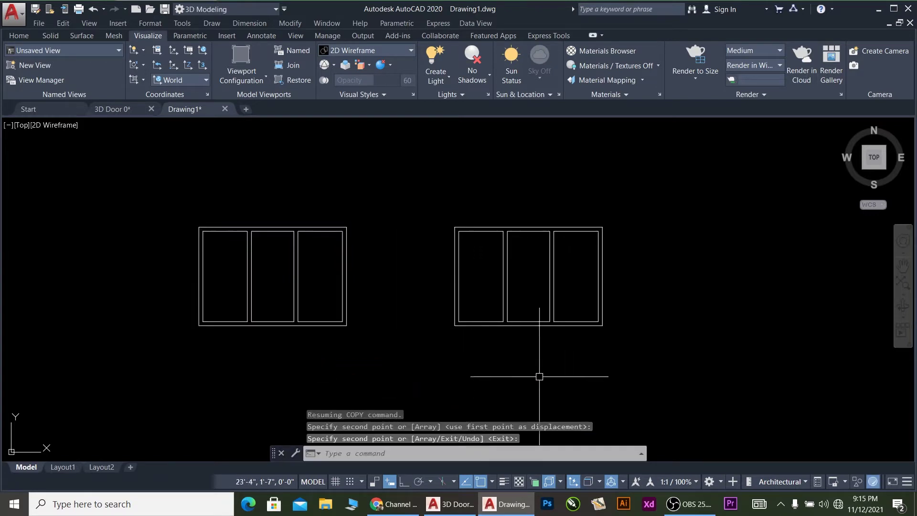
Switch to the SW Isometric view and center the copied window drawing.
{"action": "scroll", "coordinate": [626, 339], "scroll_direction": "up", "scroll_amount": 2}
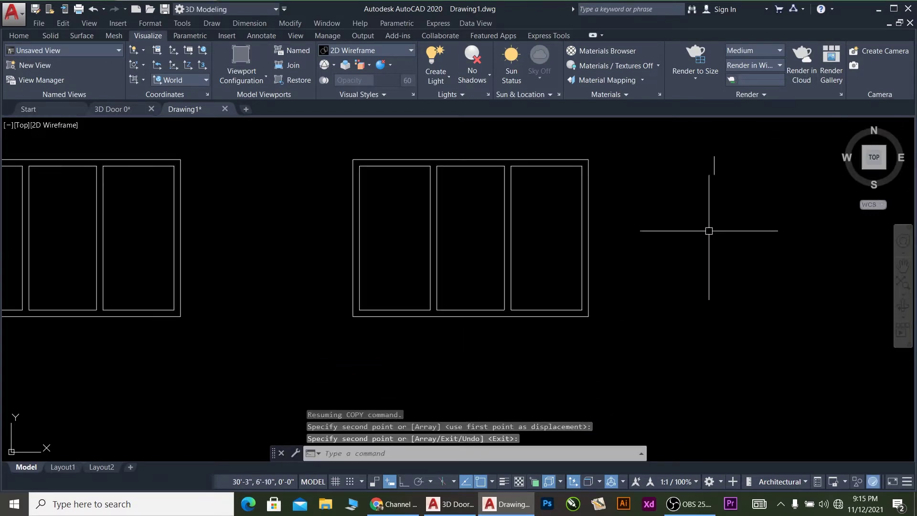
{"action": "middle_click_drag", "start_coordinate": [644, 271], "coordinate": [686, 285]}
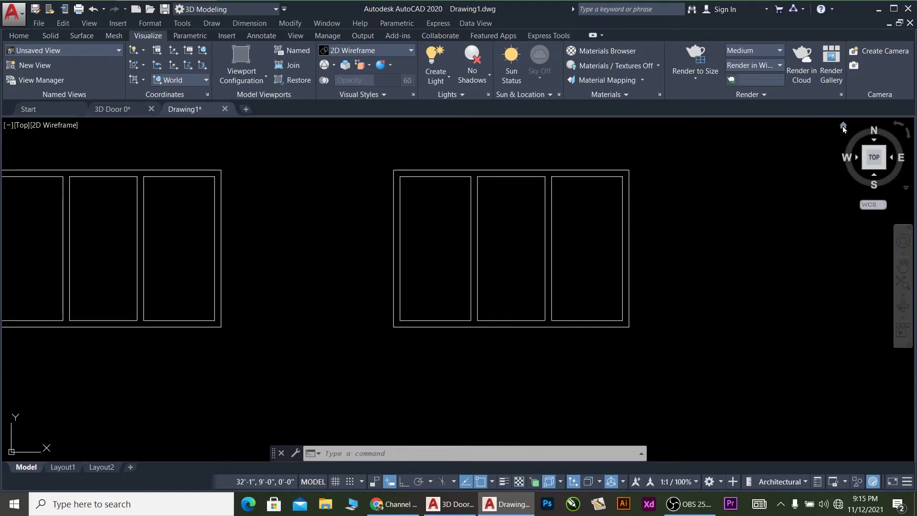
{"action": "left_click", "coordinate": [843, 128]}
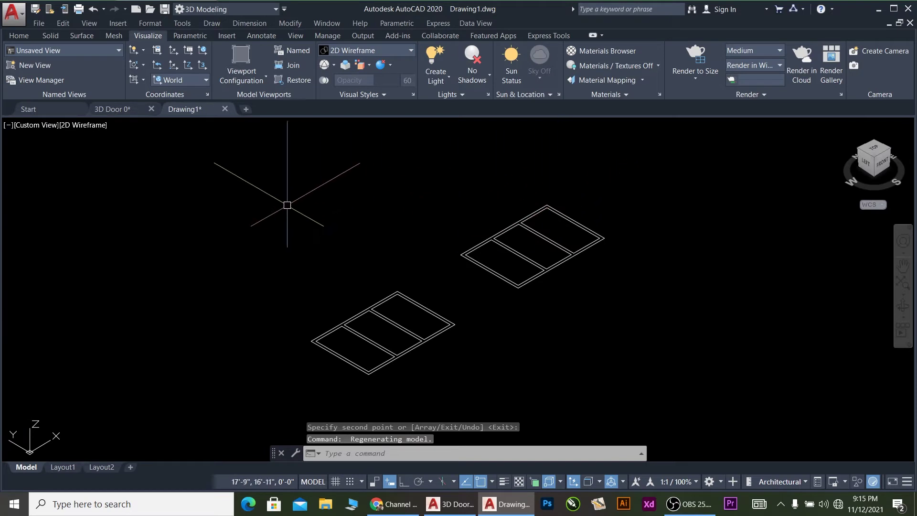
{"action": "left_click", "coordinate": [39, 127]}
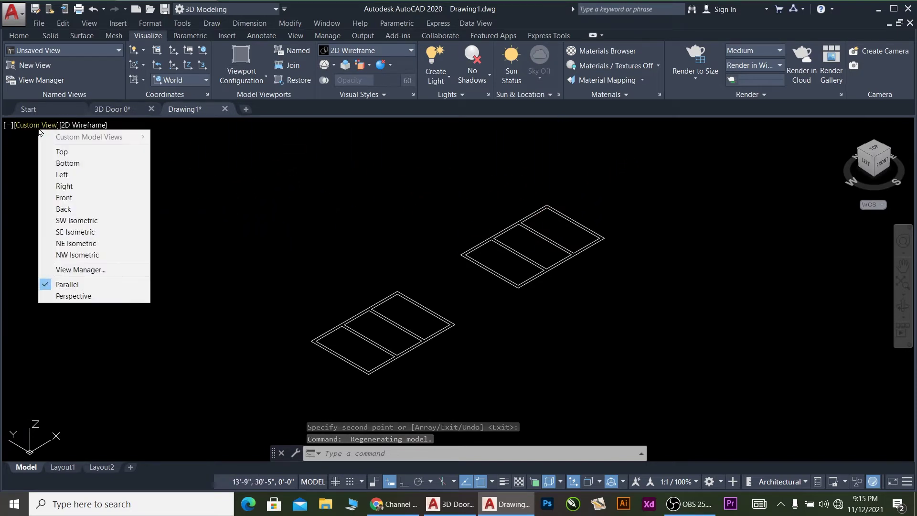
{"action": "left_click", "coordinate": [71, 220]}
{"action": "mouse_move", "coordinate": [525, 283]}
{"action": "middle_mouse_down"}
{"action": "mouse_move", "coordinate": [429, 334]}
{"action": "mouse_move", "coordinate": [350, 357]}
{"action": "middle_mouse_up"}
{"action": "scroll", "coordinate": [430, 242], "scroll_direction": "up", "scroll_amount": 3}
{"action": "mouse_move", "coordinate": [430, 242]}
{"action": "middle_mouse_down"}
{"action": "mouse_move", "coordinate": [399, 243]}
{"action": "mouse_move", "coordinate": [366, 222]}
{"action": "middle_mouse_up"}
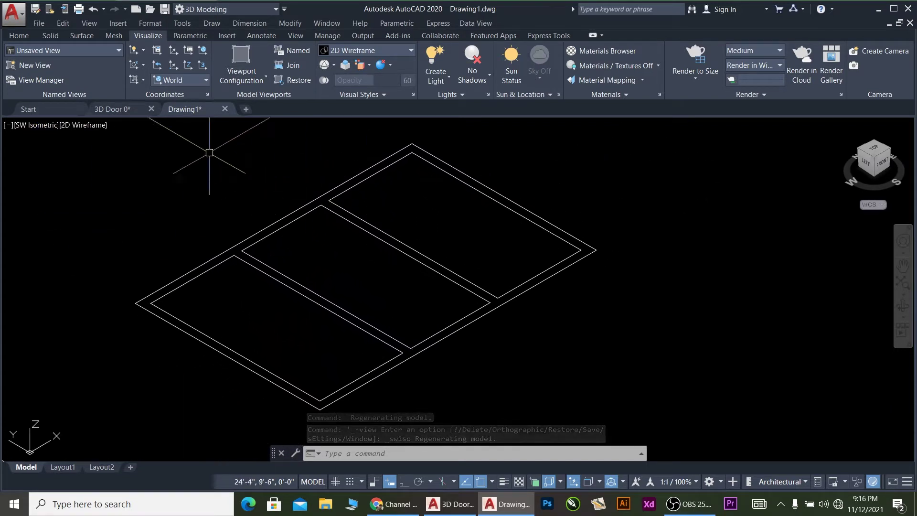
Presspull the area between the outer frame and the three panel openings of the copied window to a height of 10".
{"action": "left_click", "coordinate": [20, 36]}
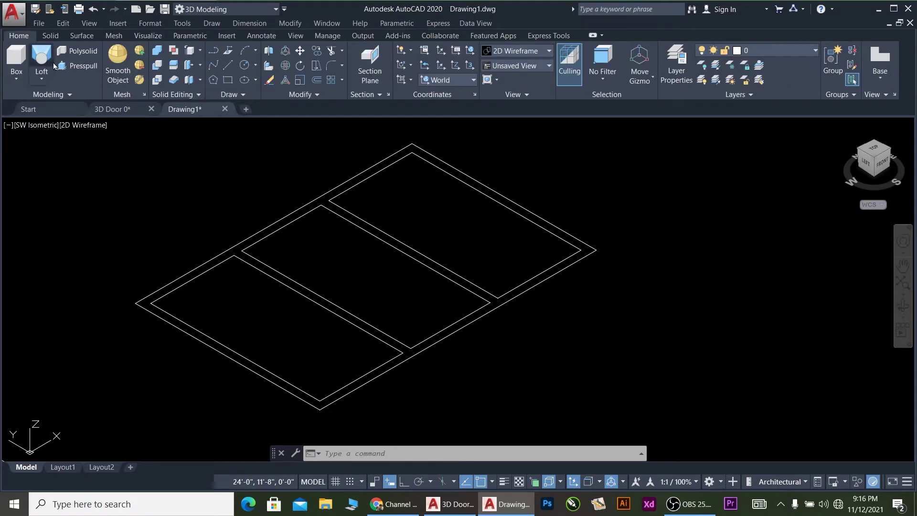
{"action": "left_click", "coordinate": [78, 67]}
{"action": "scroll", "coordinate": [242, 251], "scroll_direction": "up", "scroll_amount": 4}
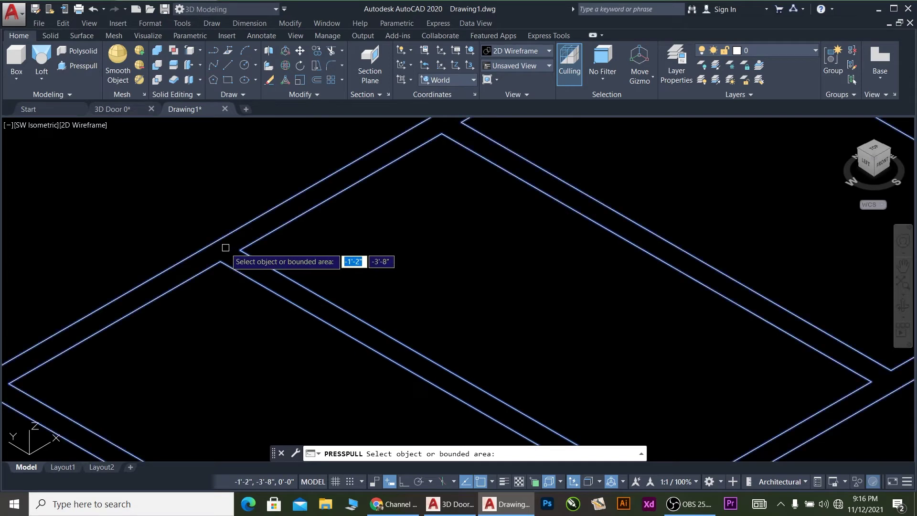
{"action": "left_click", "coordinate": [225, 247]}
{"action": "scroll", "coordinate": [277, 208], "scroll_direction": "down", "scroll_amount": 6}
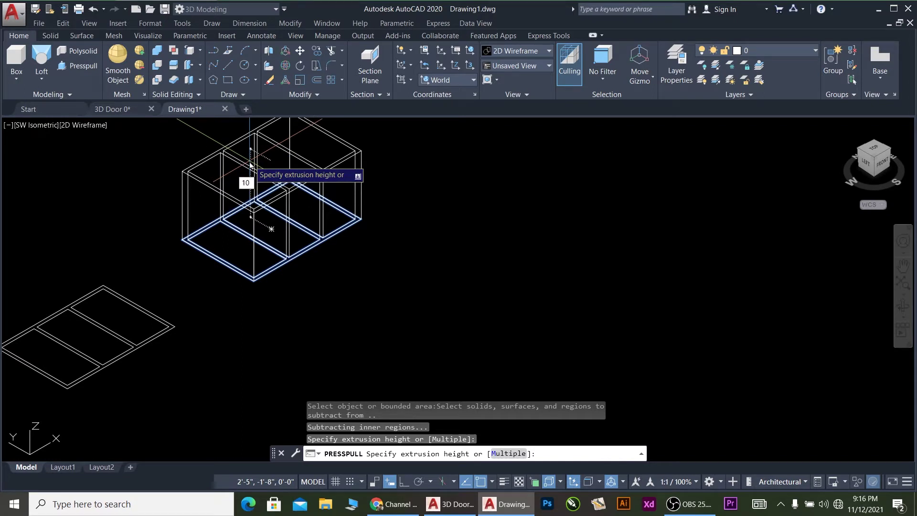
{"action": "key", "text": "Return"}
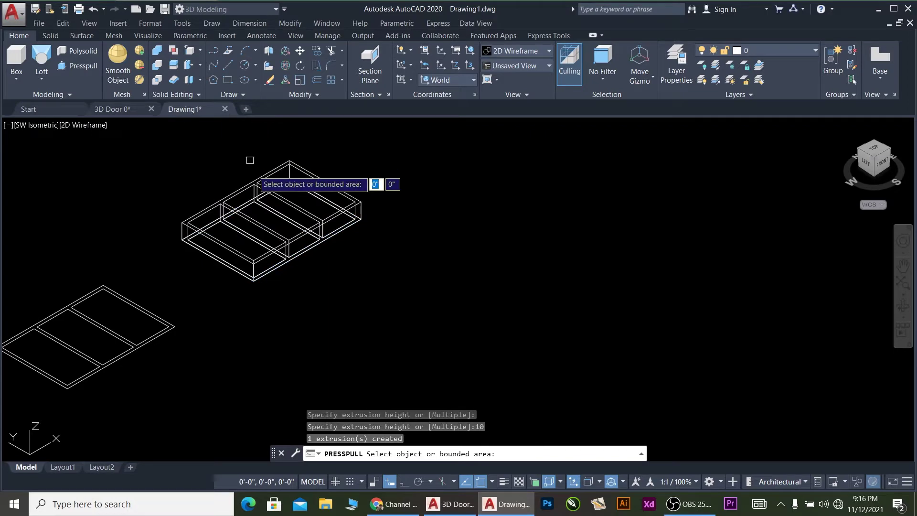
{"action": "scroll", "coordinate": [257, 226], "scroll_direction": "up", "scroll_amount": 1}
{"action": "scroll", "coordinate": [225, 276], "scroll_direction": "up", "scroll_amount": 1}
{"action": "scroll", "coordinate": [225, 277], "scroll_direction": "down", "scroll_amount": 3}
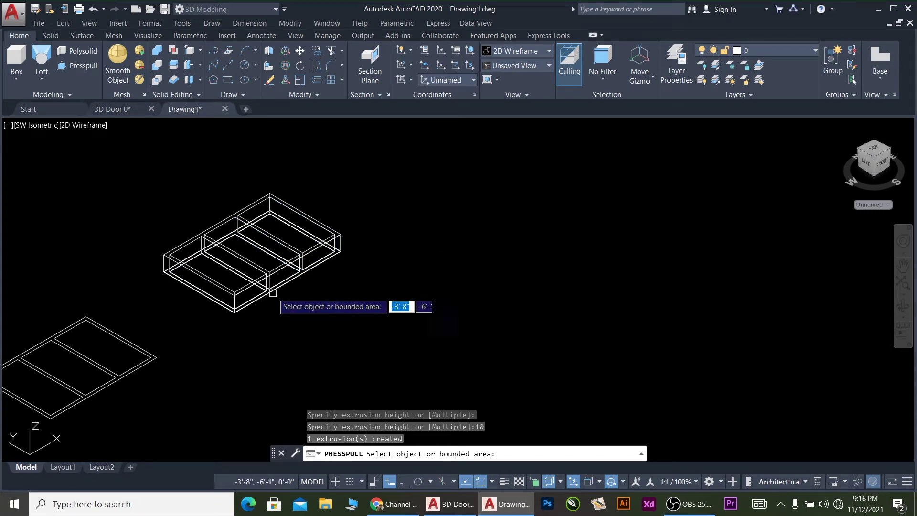
{"action": "scroll", "coordinate": [251, 290], "scroll_direction": "up", "scroll_amount": 4}
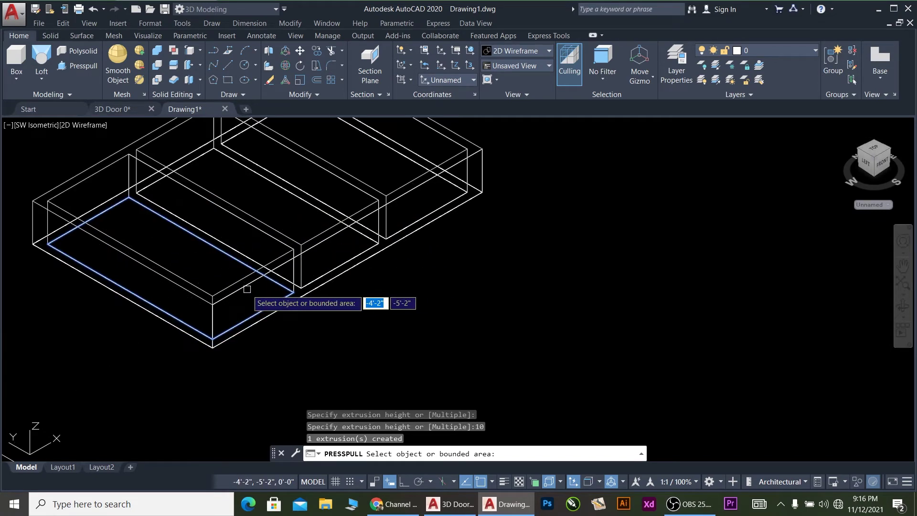
{"action": "scroll", "coordinate": [246, 288], "scroll_direction": "down", "scroll_amount": 2}
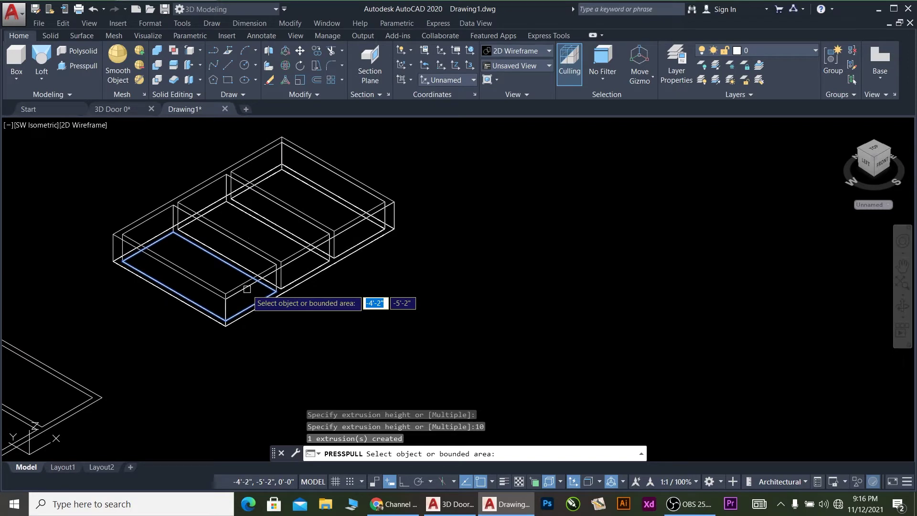
End Presspull and display the extruded window frame in the Realistic visual style.
{"action": "middle_click_drag", "start_coordinate": [247, 289], "coordinate": [249, 267], "text": "shift"}
{"action": "scroll", "coordinate": [225, 271], "scroll_direction": "up", "scroll_amount": 2}
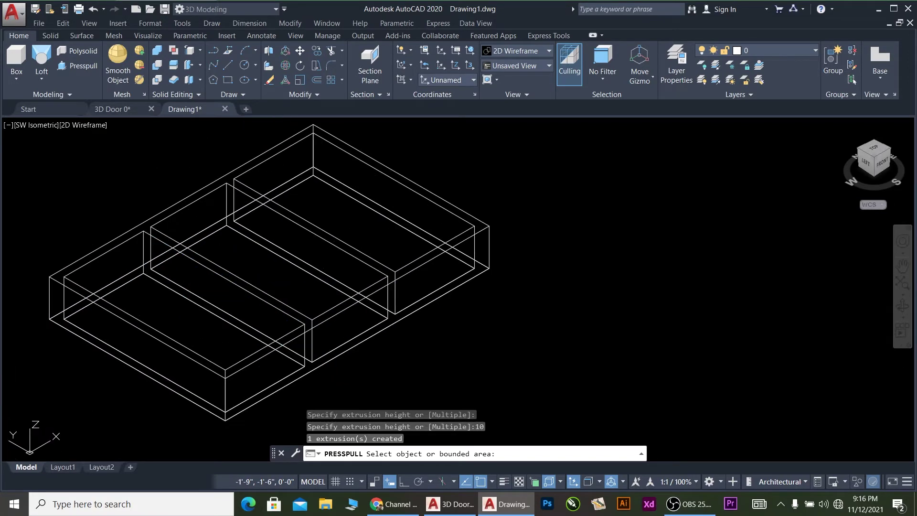
{"action": "key", "text": "Return"}
{"action": "scroll", "coordinate": [250, 301], "scroll_direction": "down", "scroll_amount": 2}
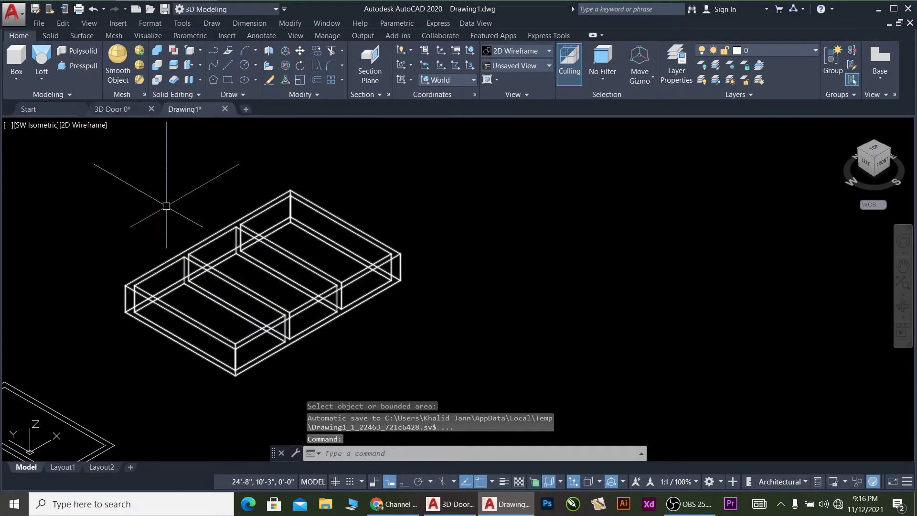
{"action": "left_click", "coordinate": [92, 126]}
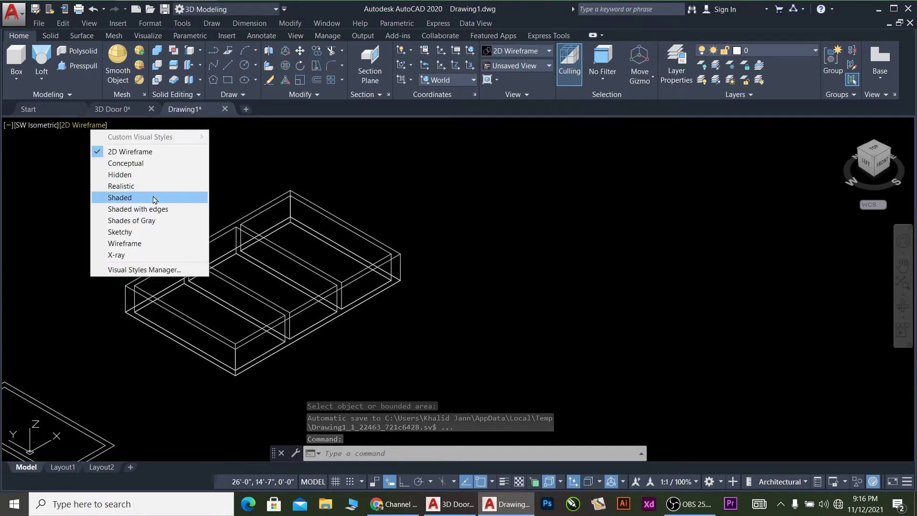
{"action": "left_click", "coordinate": [153, 186]}
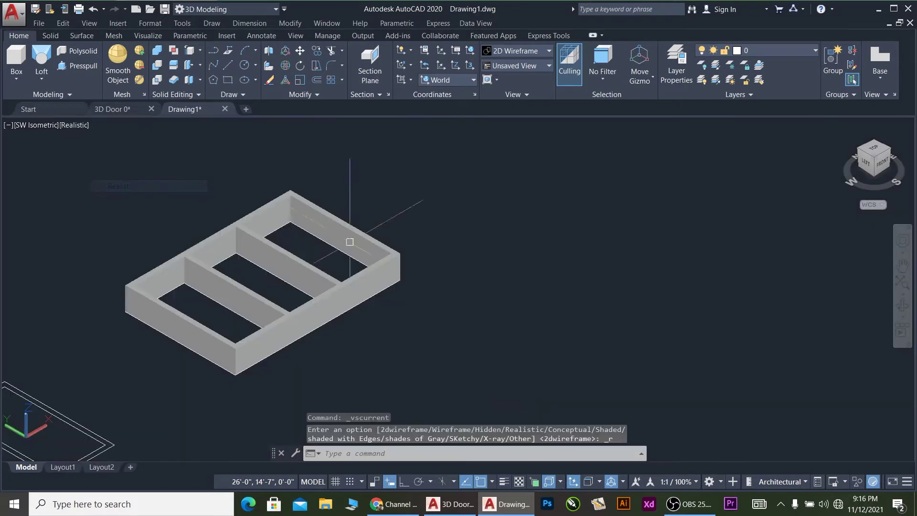
{"action": "scroll", "coordinate": [287, 275], "scroll_direction": "up", "scroll_amount": 3}
{"action": "scroll", "coordinate": [283, 278], "scroll_direction": "down", "scroll_amount": 4}
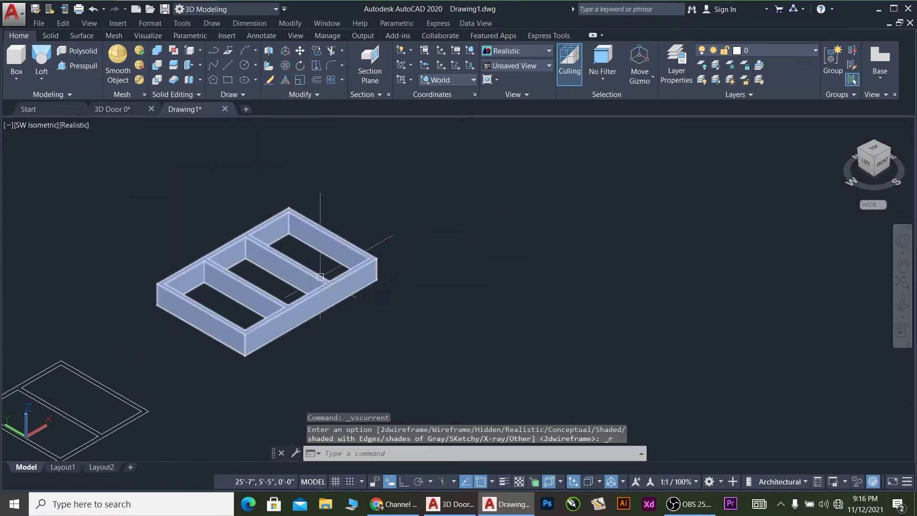
{"action": "left_click", "coordinate": [902, 306]}
{"action": "left_click_drag", "start_coordinate": [352, 272], "coordinate": [315, 311]}
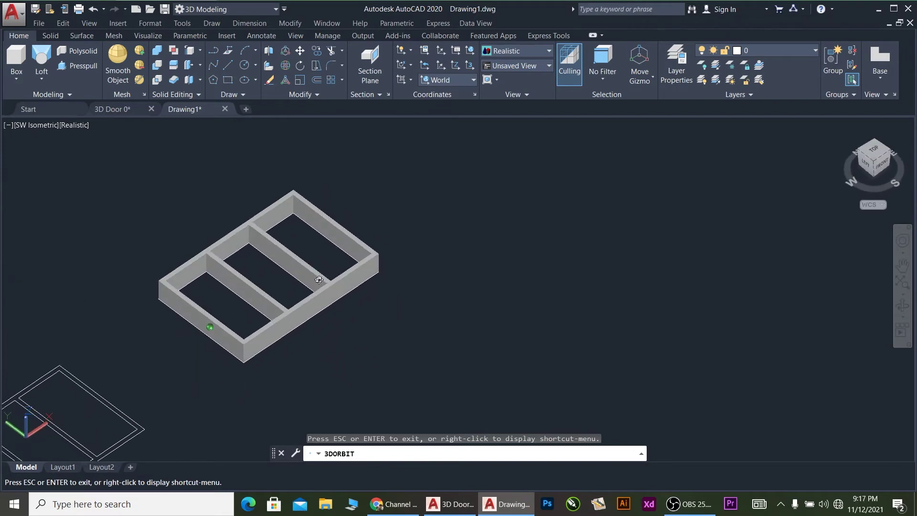
{"action": "key", "text": "Escape"}
{"action": "key", "text": "ctrl+z"}
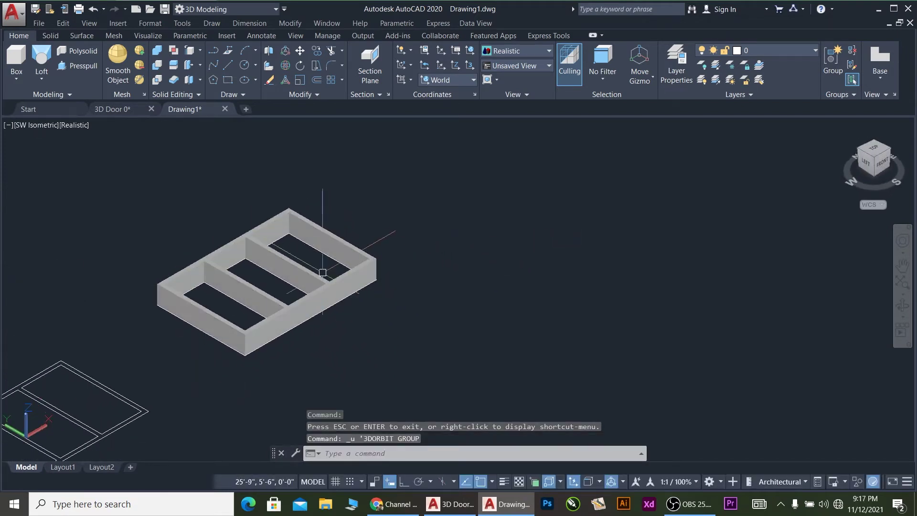
3D-rotate the extruded frame upright about the X axis through its lower right corner, using Ortho mode.
{"action": "left_click", "coordinate": [286, 306]}
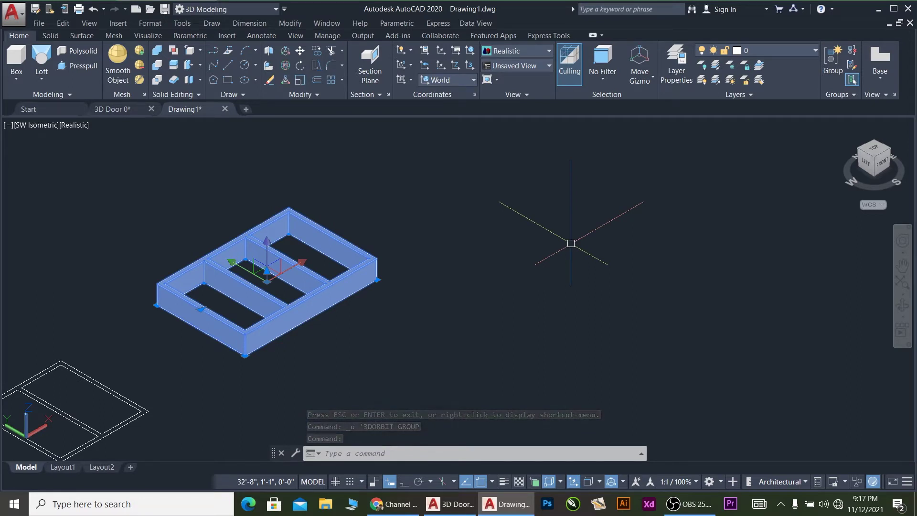
{"action": "type", "text": "3r"}
{"action": "key", "text": "Return"}
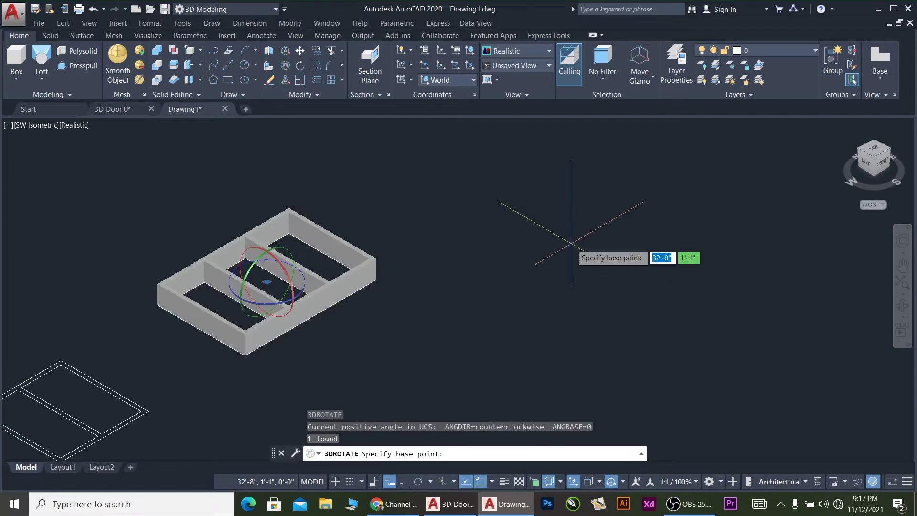
{"action": "left_click", "coordinate": [377, 279]}
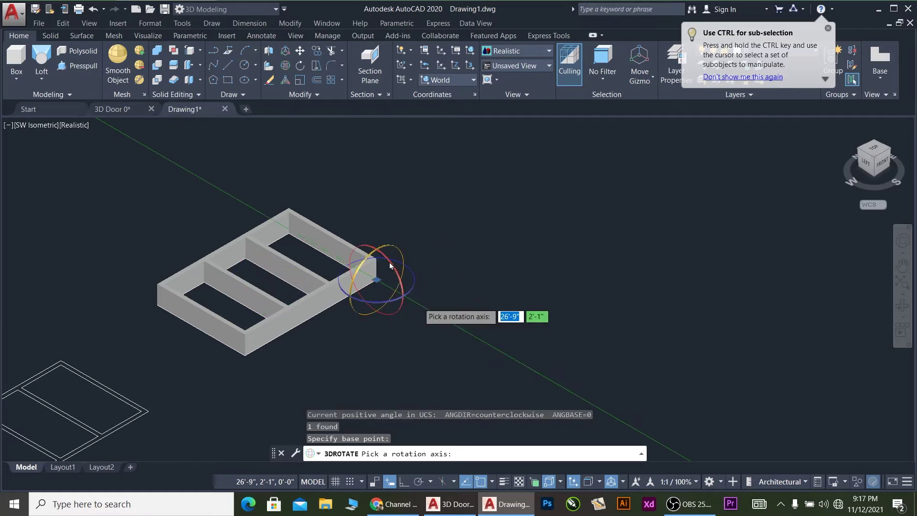
{"action": "left_click", "coordinate": [368, 246]}
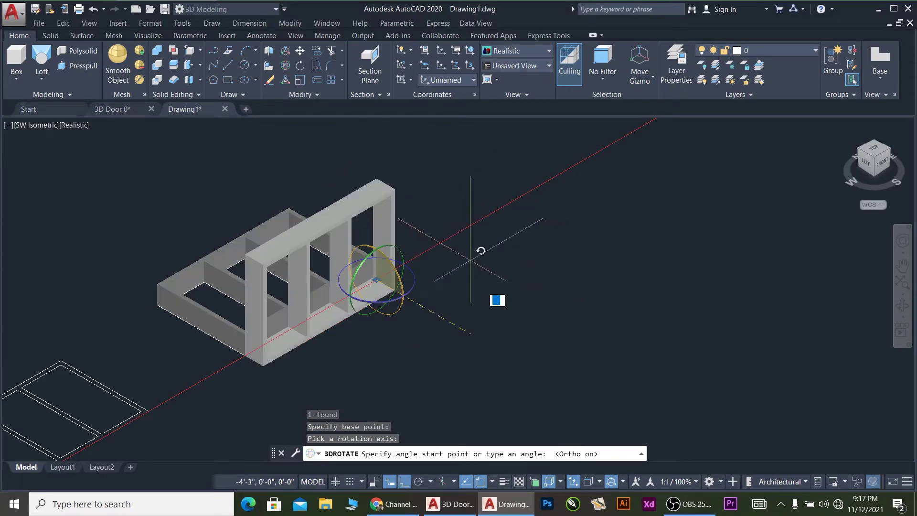
{"action": "left_click", "coordinate": [492, 291]}
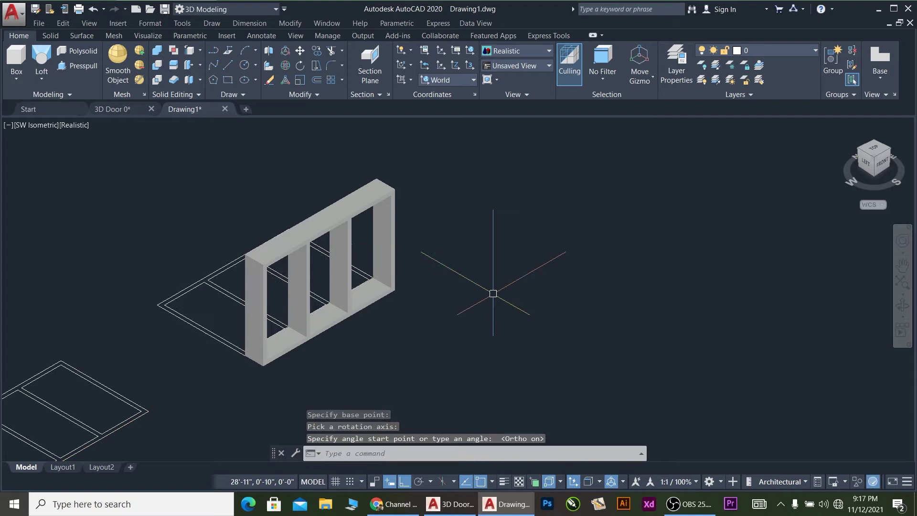
Move the upright frame along the X axis away from the copied outline, using Ortho mode.
{"action": "left_click", "coordinate": [346, 281]}
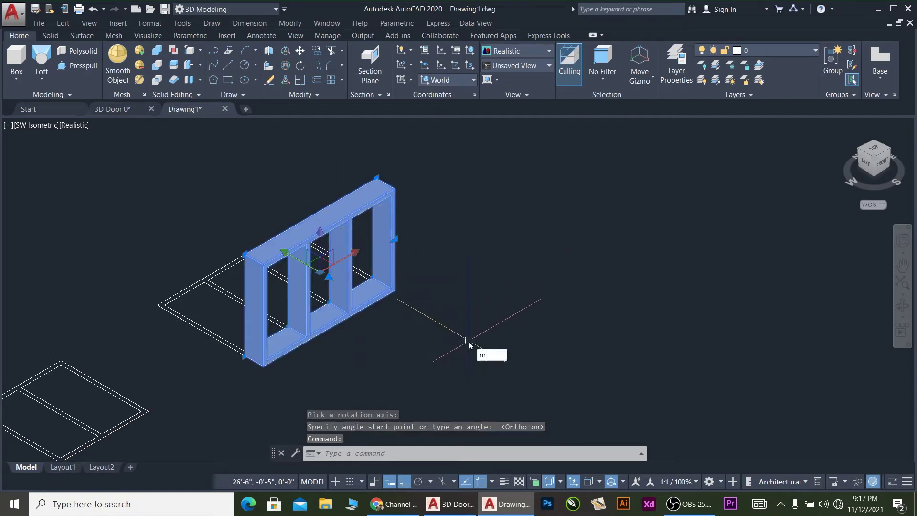
{"action": "key", "text": "Return"}
{"action": "left_click", "coordinate": [401, 343]}
{"action": "left_click", "coordinate": [518, 276]}
{"action": "scroll", "coordinate": [518, 276], "scroll_direction": "down", "scroll_amount": 1}
{"action": "middle_click_drag", "start_coordinate": [447, 274], "coordinate": [522, 245]}
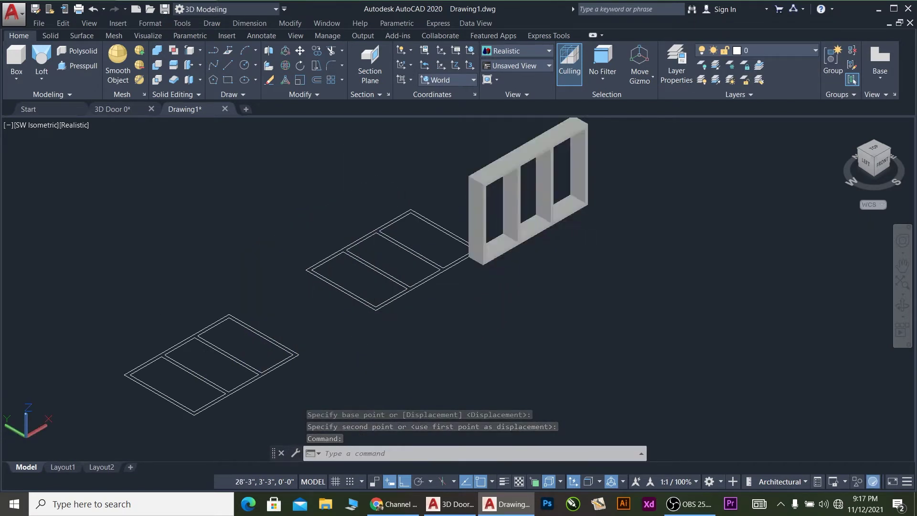
Move the upright frame forward along the Y axis, clear of the copied outline.
{"action": "left_click", "coordinate": [521, 243]}
{"action": "type", "text": "m"}
{"action": "key", "text": "Return"}
{"action": "left_click", "coordinate": [531, 326]}
{"action": "left_click", "coordinate": [605, 369]}
{"action": "key", "text": "Escape"}
Presspull the leftmost panel opening of the copied outline to a height of 1.5" and end the command.
{"action": "scroll", "coordinate": [432, 208], "scroll_direction": "up", "scroll_amount": 6}
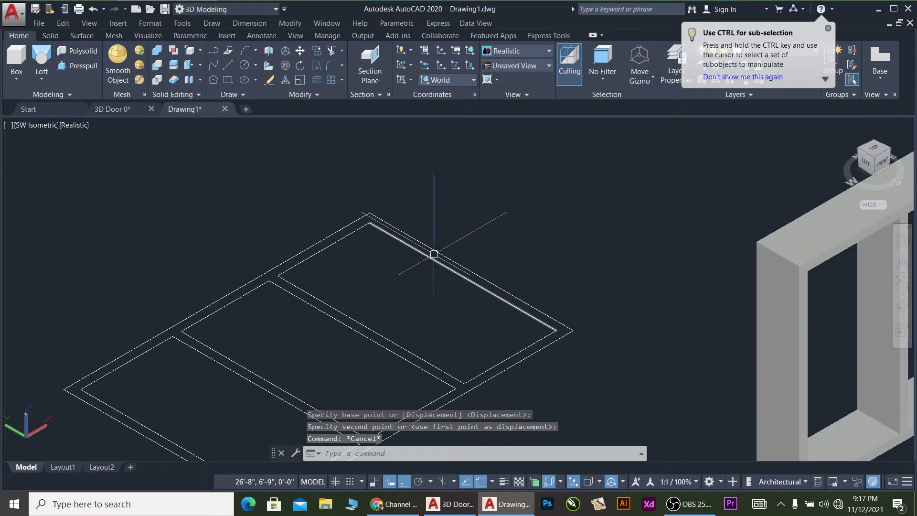
{"action": "scroll", "coordinate": [433, 267], "scroll_direction": "down", "scroll_amount": 3}
{"action": "scroll", "coordinate": [434, 301], "scroll_direction": "up", "scroll_amount": 2}
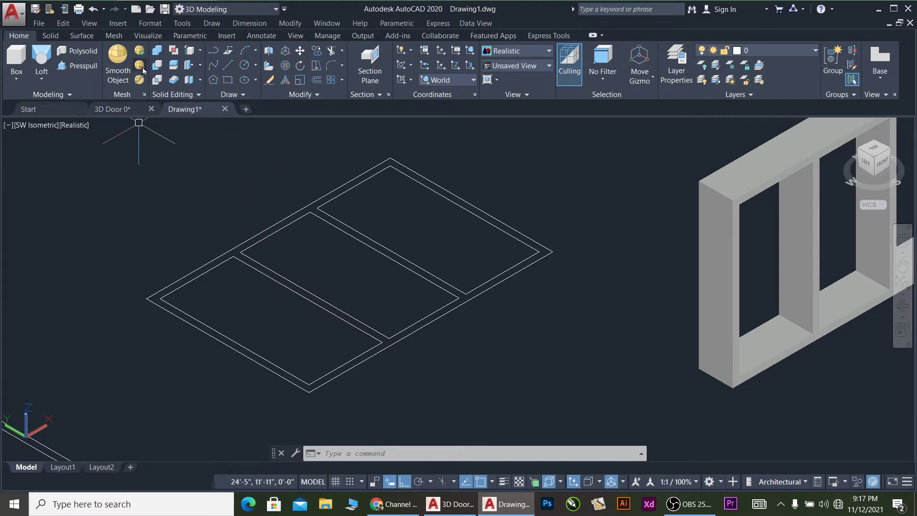
{"action": "left_click", "coordinate": [67, 70]}
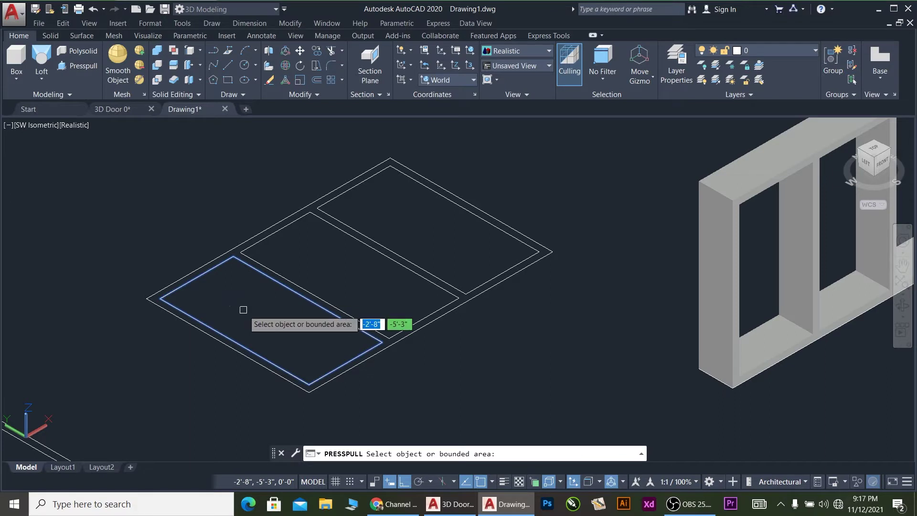
{"action": "left_click", "coordinate": [243, 309]}
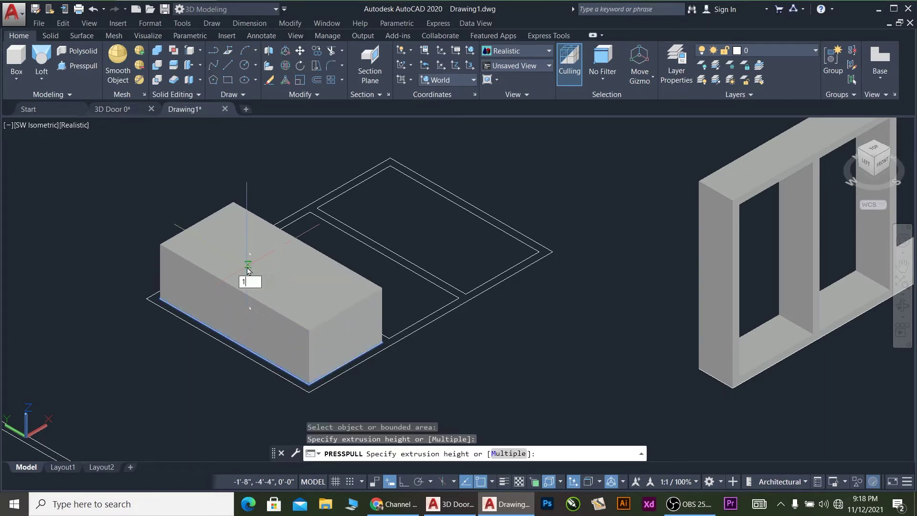
{"action": "type", "text": "1.5"}
{"action": "key", "text": "Return"}
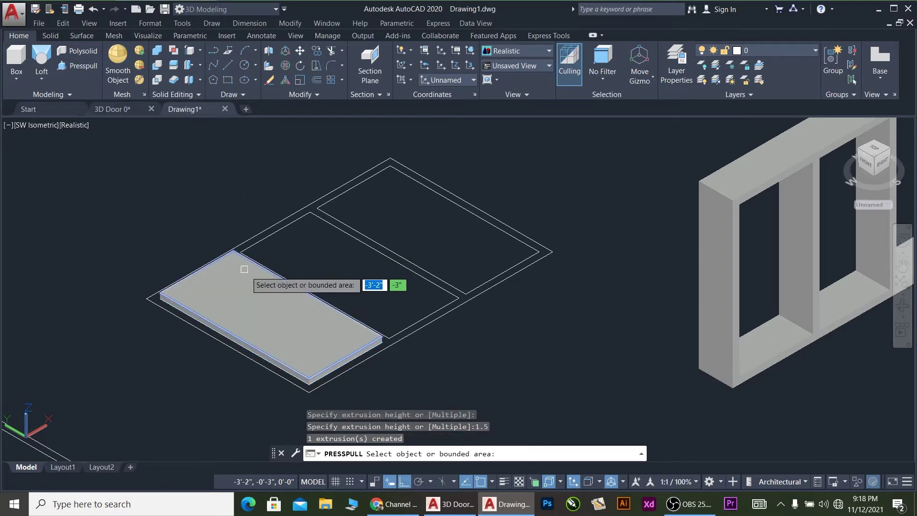
{"action": "scroll", "coordinate": [287, 352], "scroll_direction": "up", "scroll_amount": 3}
{"action": "scroll", "coordinate": [322, 348], "scroll_direction": "down", "scroll_amount": 3}
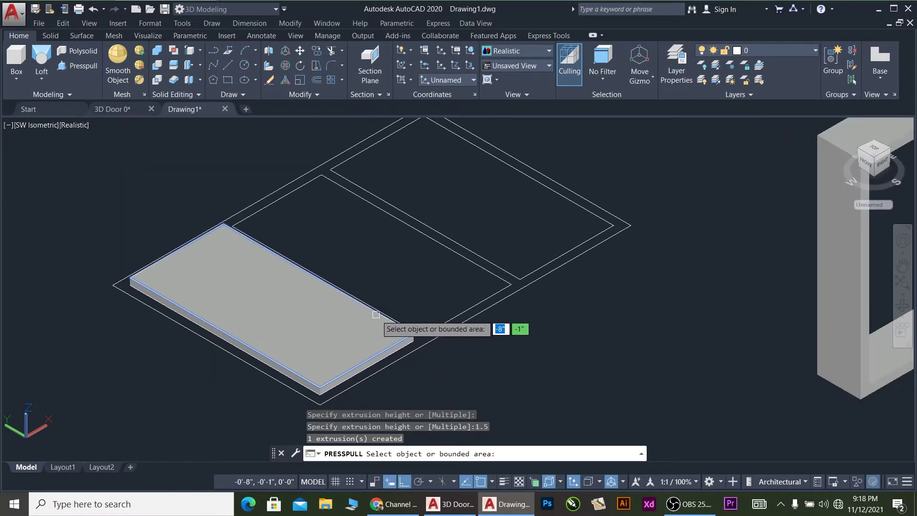
{"action": "key", "text": "Return"}
Draw a rectangle on the panel's top face from its front corner to the midpoint of the opposite long edge.
{"action": "middle_click_drag", "start_coordinate": [328, 321], "coordinate": [281, 294]}
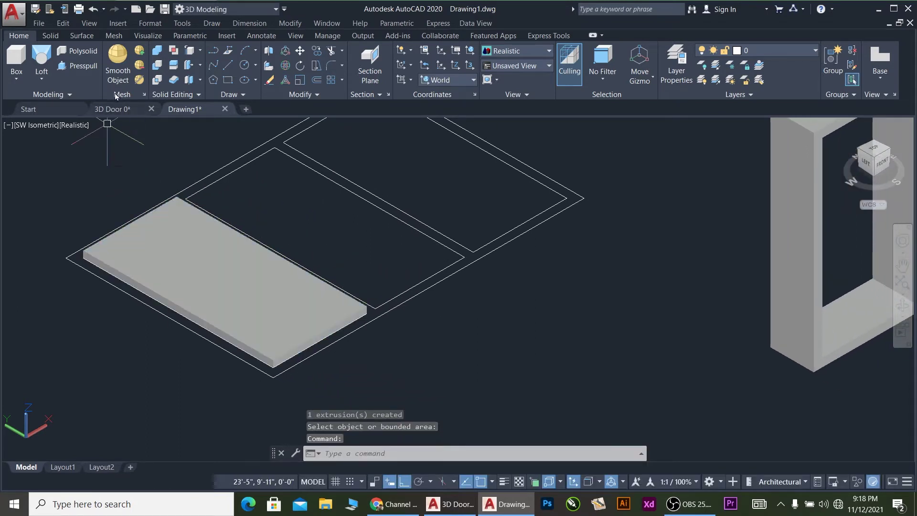
{"action": "left_click", "coordinate": [228, 80]}
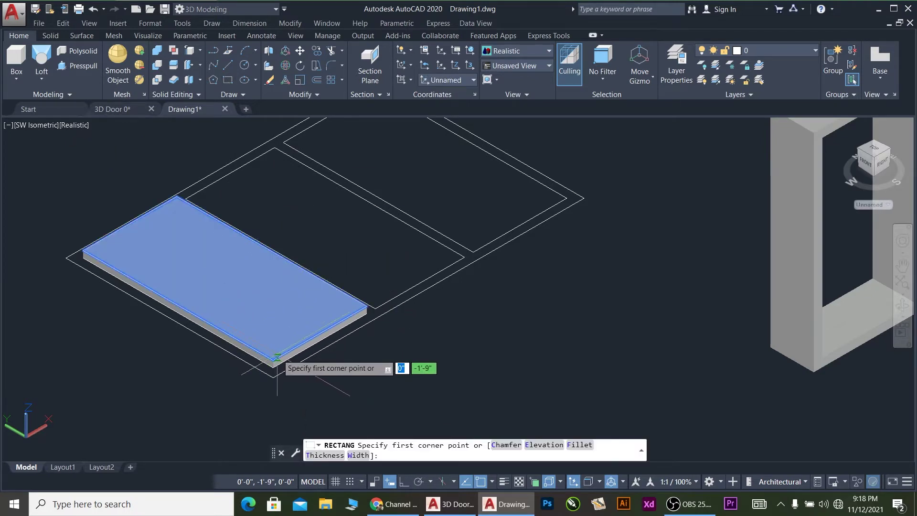
{"action": "left_click", "coordinate": [272, 360]}
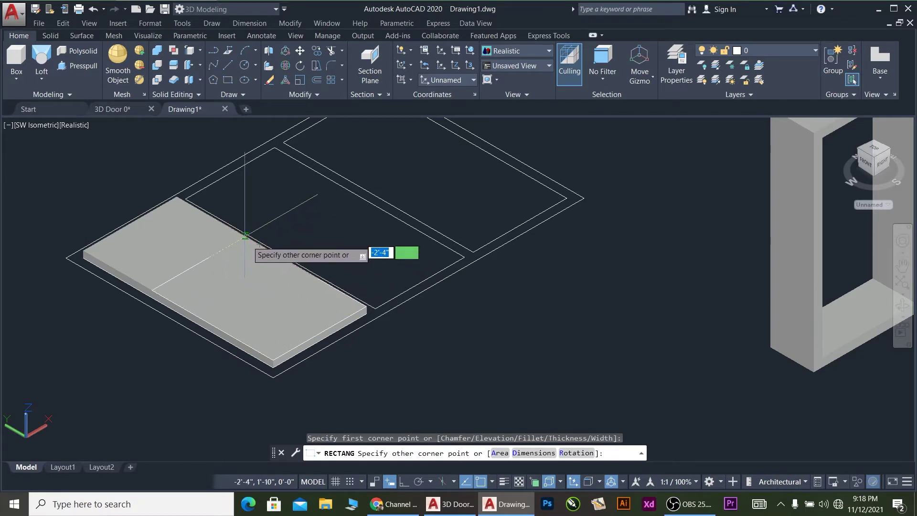
{"action": "left_click", "coordinate": [273, 255]}
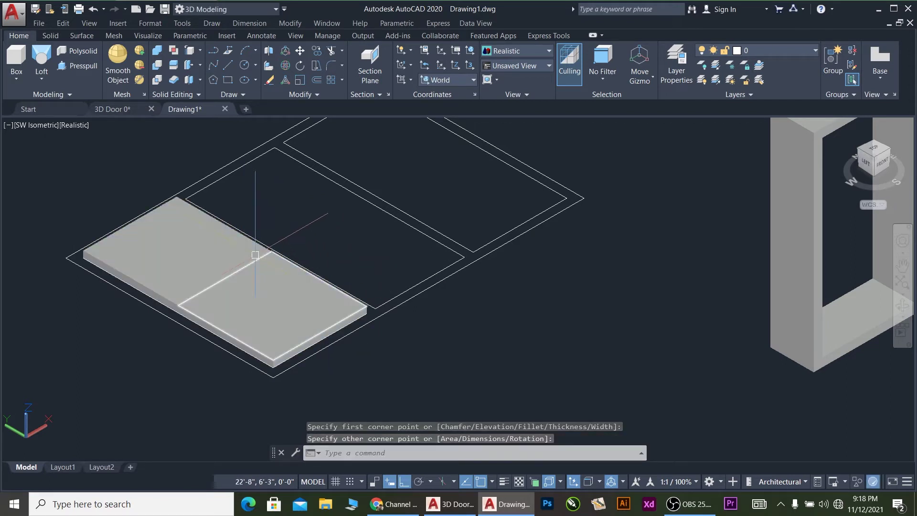
Offset the rectangle on the panel's top face inward by 2" and end the Offset command.
{"action": "left_click", "coordinate": [252, 262]}
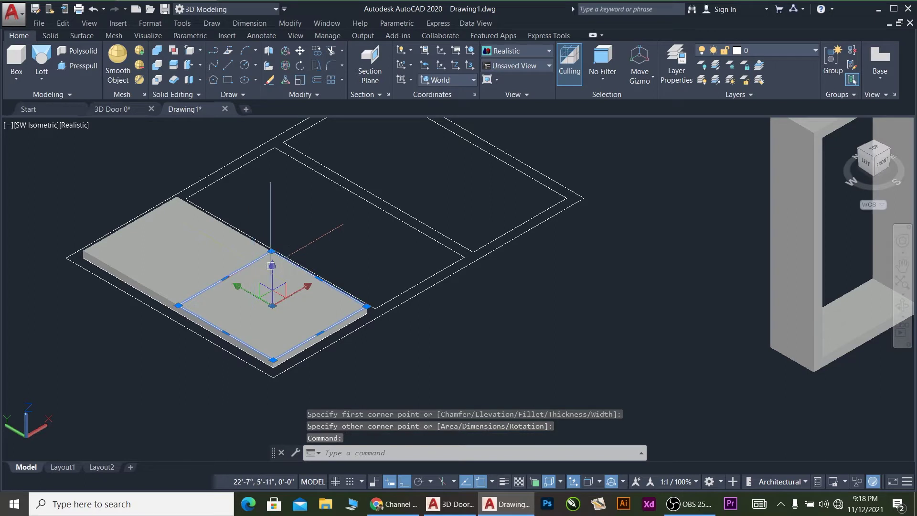
{"action": "type", "text": "O"}
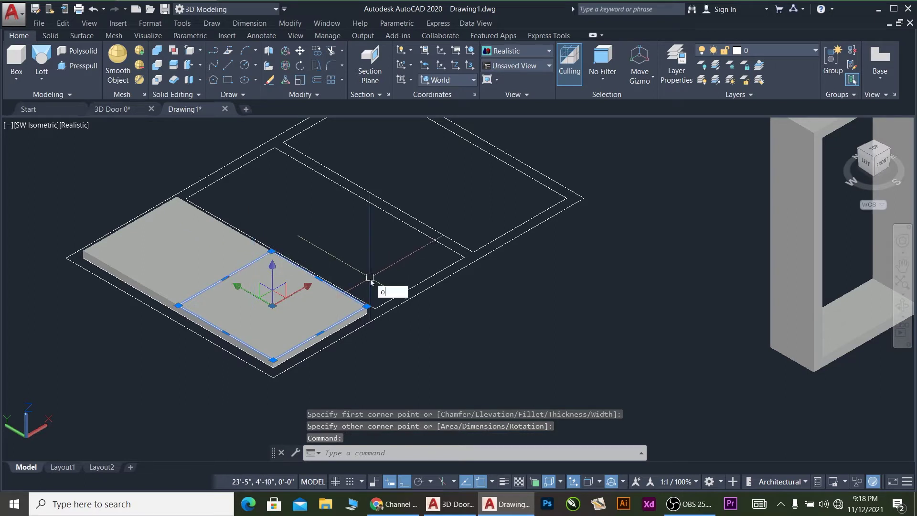
{"action": "key", "text": "Return"}
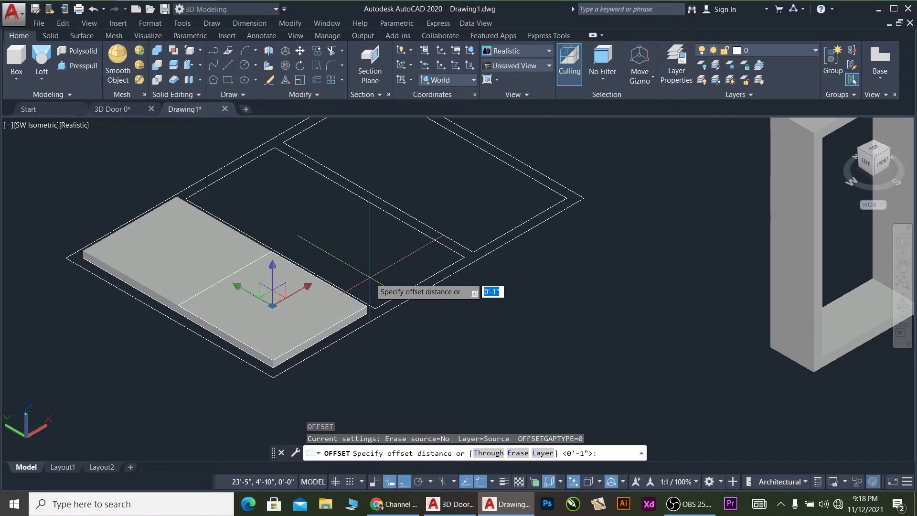
{"action": "key", "text": "Return"}
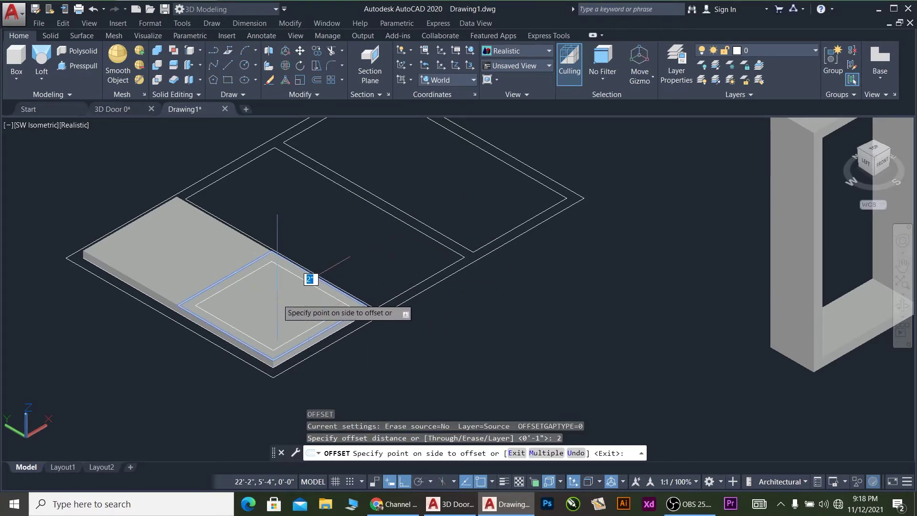
{"action": "left_click", "coordinate": [278, 298]}
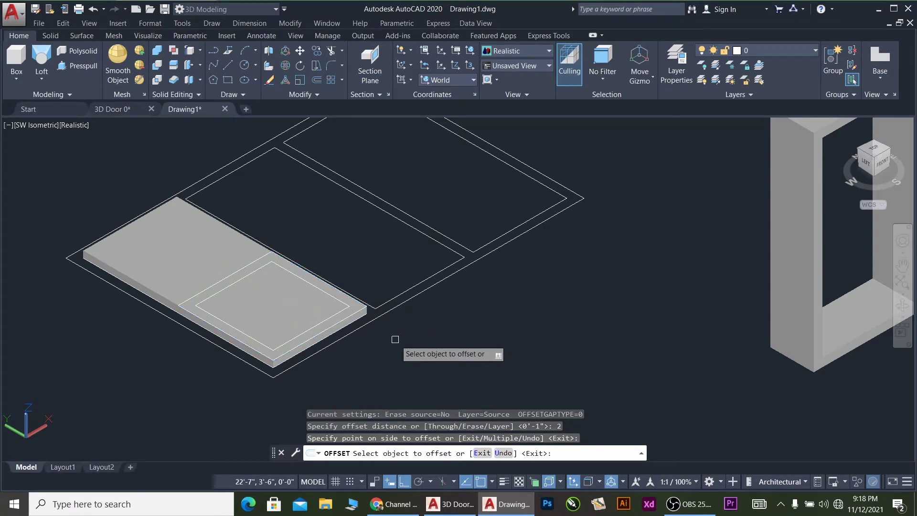
{"action": "key", "text": "Escape"}
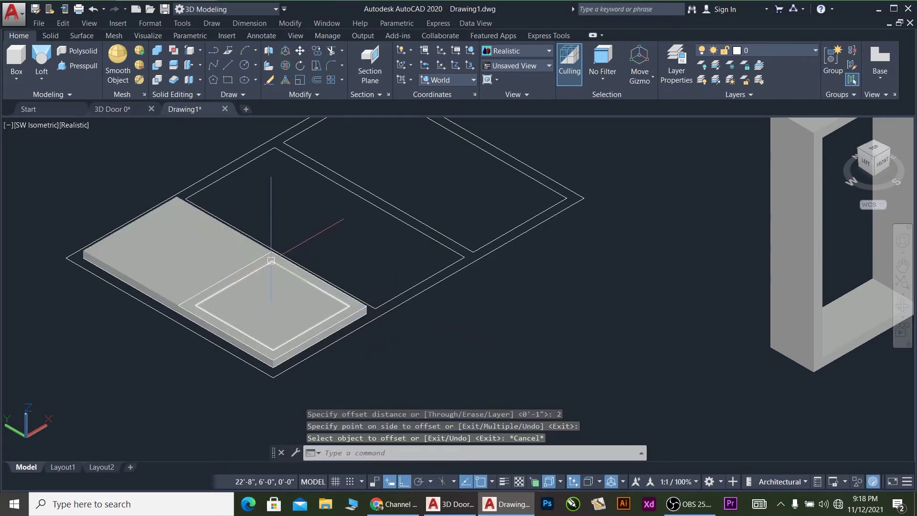
Mirror the inner rectangle onto the panel's other half across the panel's midline, keeping the source object.
{"action": "left_click", "coordinate": [271, 261]}
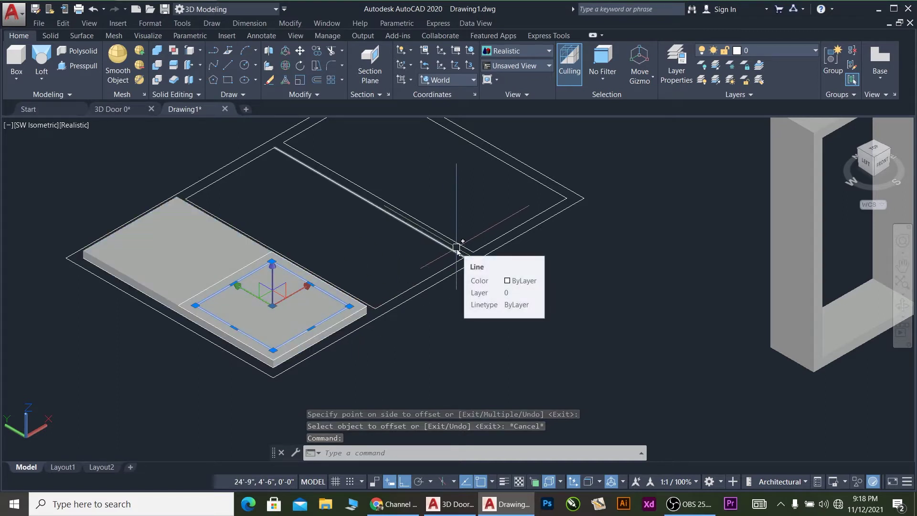
{"action": "type", "text": "mi"}
{"action": "key", "text": "Return"}
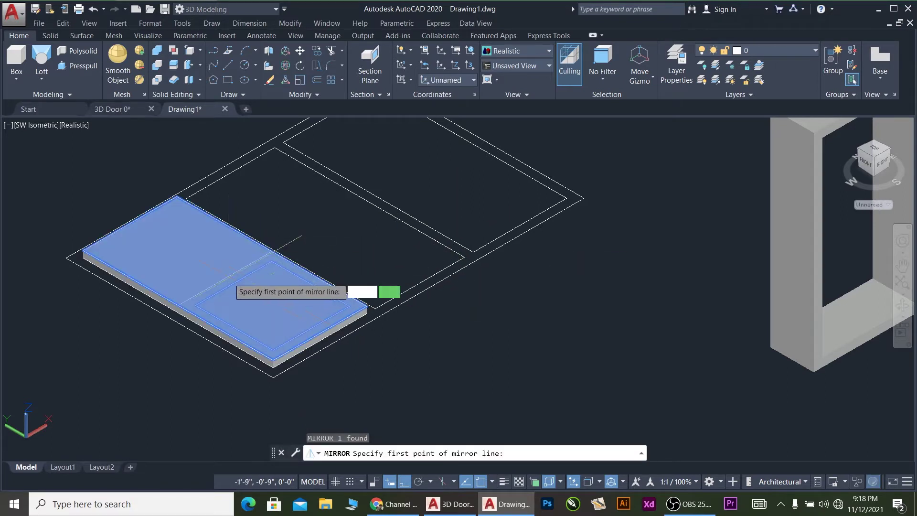
{"action": "left_click", "coordinate": [177, 305]}
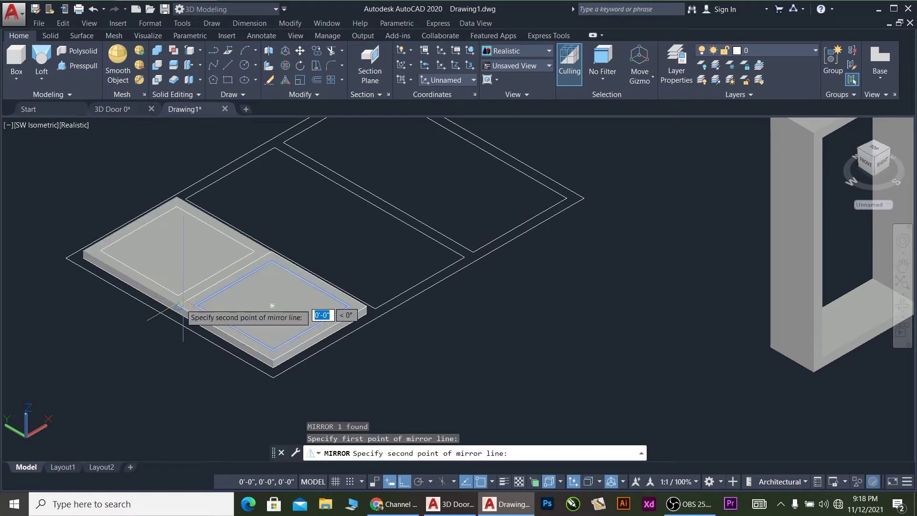
{"action": "left_click", "coordinate": [106, 336]}
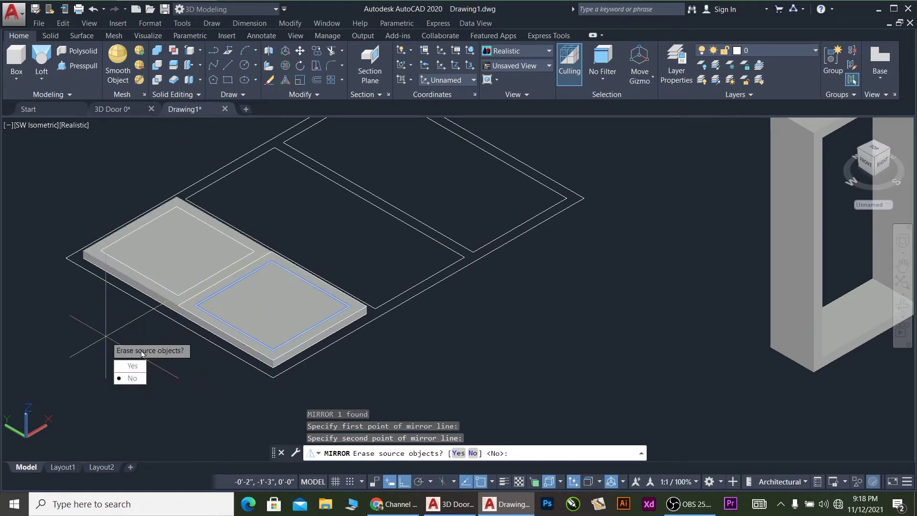
{"action": "left_click", "coordinate": [134, 378]}
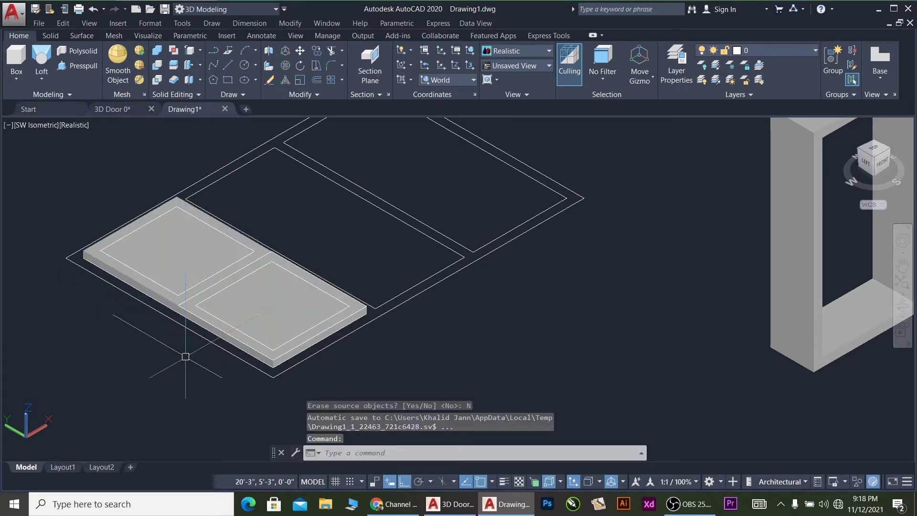
Presspull the area inside the inner rectangle on the panel's rear half down through the slab to cut a pane opening.
{"action": "left_click", "coordinate": [77, 67]}
{"action": "left_click", "coordinate": [163, 249]}
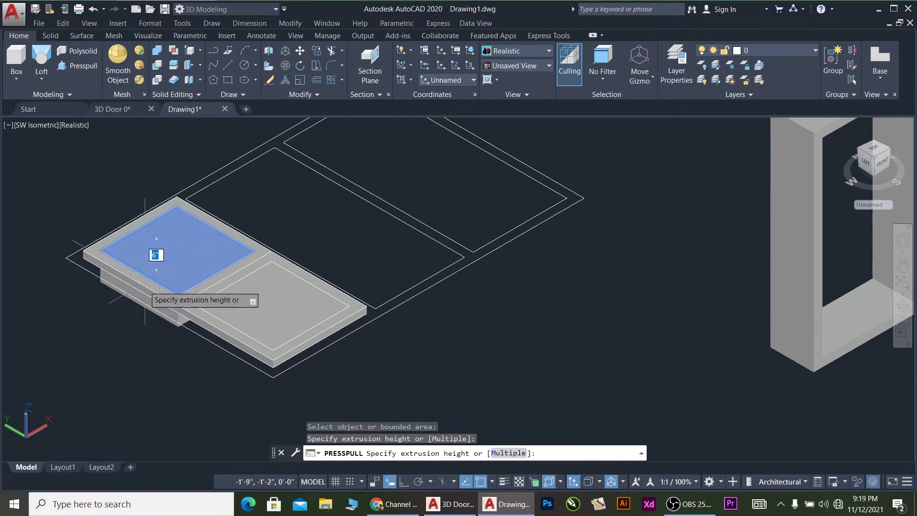
{"action": "left_click", "coordinate": [156, 287]}
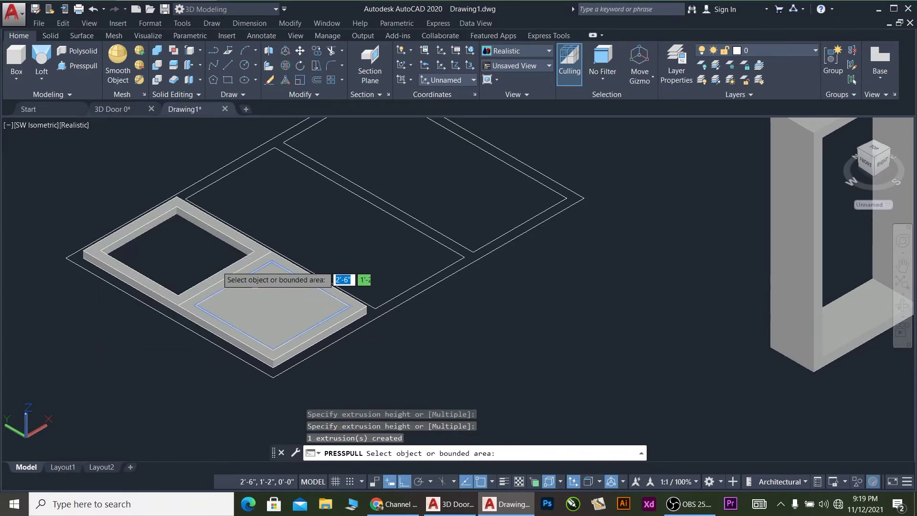
{"action": "scroll", "coordinate": [218, 245], "scroll_direction": "up", "scroll_amount": 2}
{"action": "scroll", "coordinate": [133, 212], "scroll_direction": "up", "scroll_amount": 3}
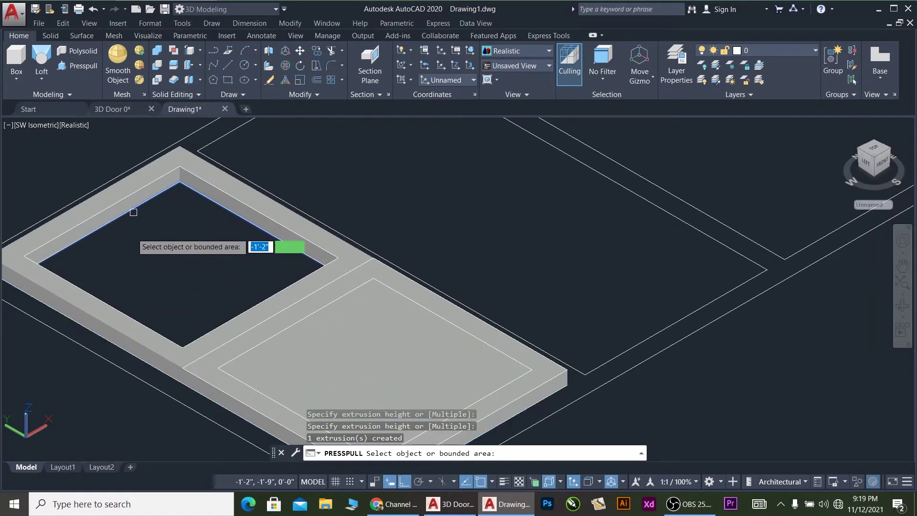
{"action": "scroll", "coordinate": [167, 213], "scroll_direction": "down", "scroll_amount": 2}
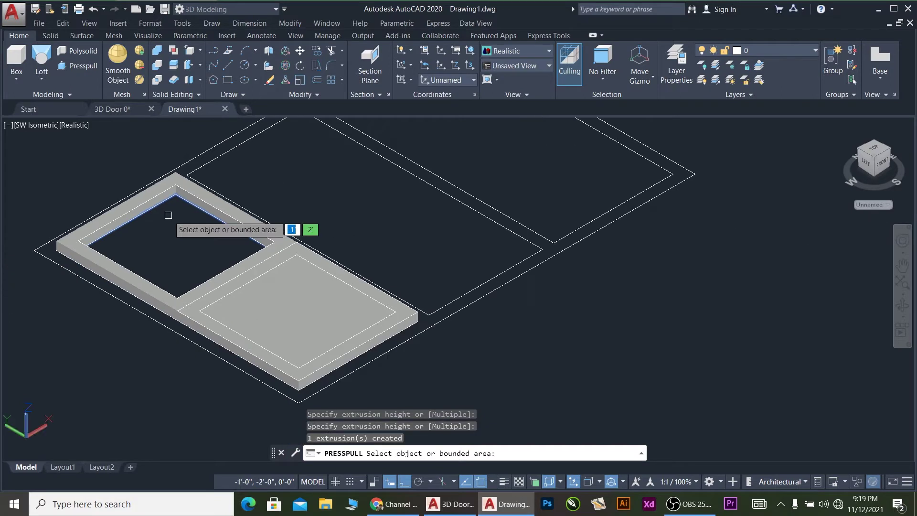
Presspull the area inside the inner rectangle on the panel's front half 1" downward as a recess and end the command.
{"action": "left_click", "coordinate": [284, 308]}
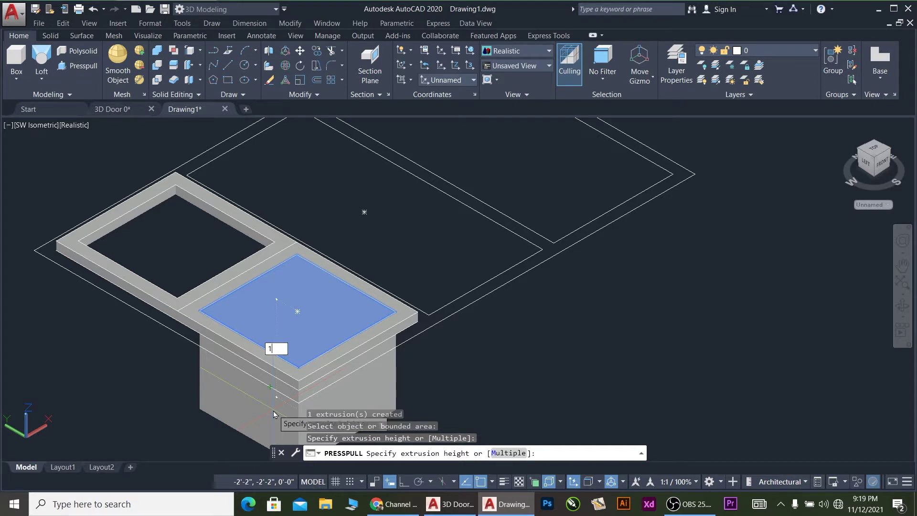
{"action": "key", "text": "Return"}
{"action": "scroll", "coordinate": [303, 304], "scroll_direction": "up", "scroll_amount": 4}
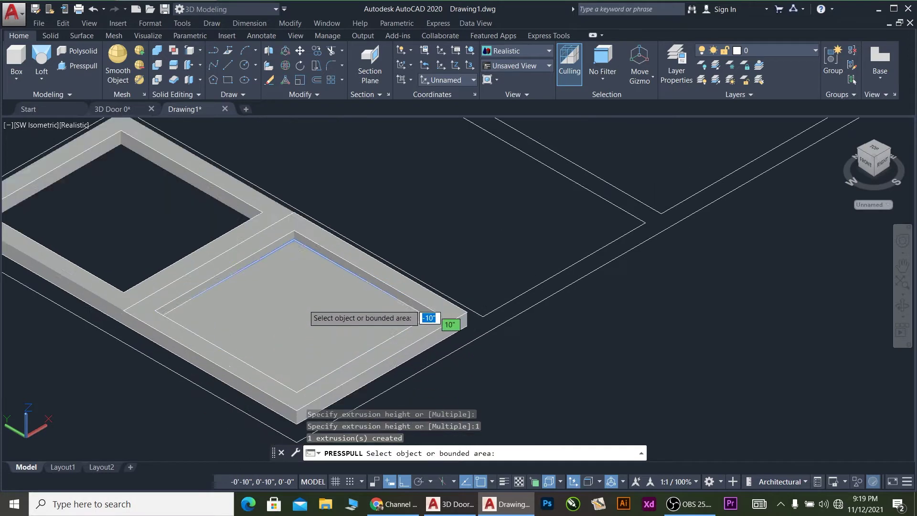
{"action": "scroll", "coordinate": [302, 304], "scroll_direction": "down", "scroll_amount": 2}
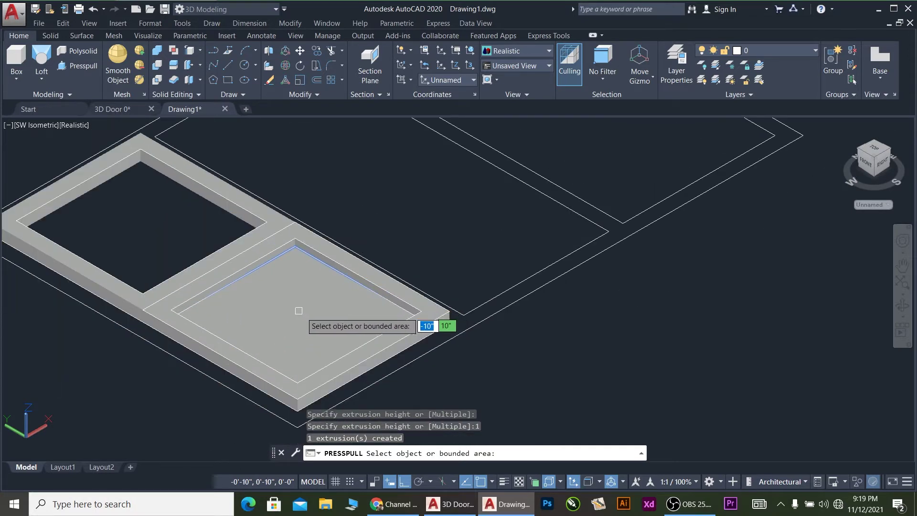
{"action": "key", "text": "Return"}
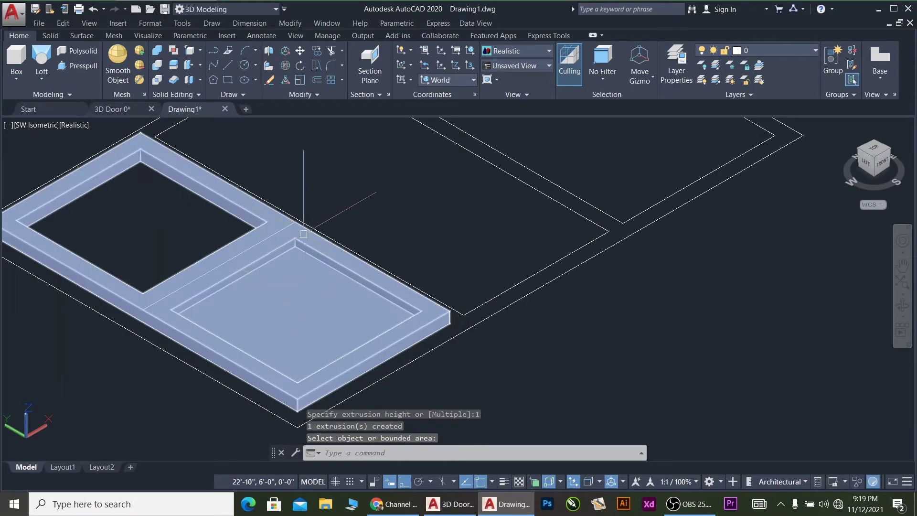
{"action": "key", "text": "Return"}
{"action": "key", "text": "Escape"}
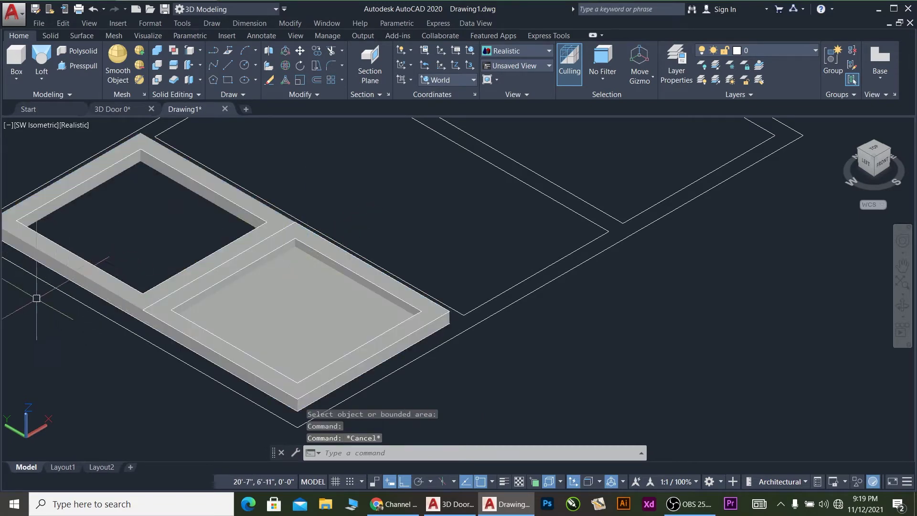
Offset the rectangle around the panel's front recess inward by 1" and end the Offset command.
{"action": "left_click", "coordinate": [24, 288]}
{"action": "left_click", "coordinate": [413, 419]}
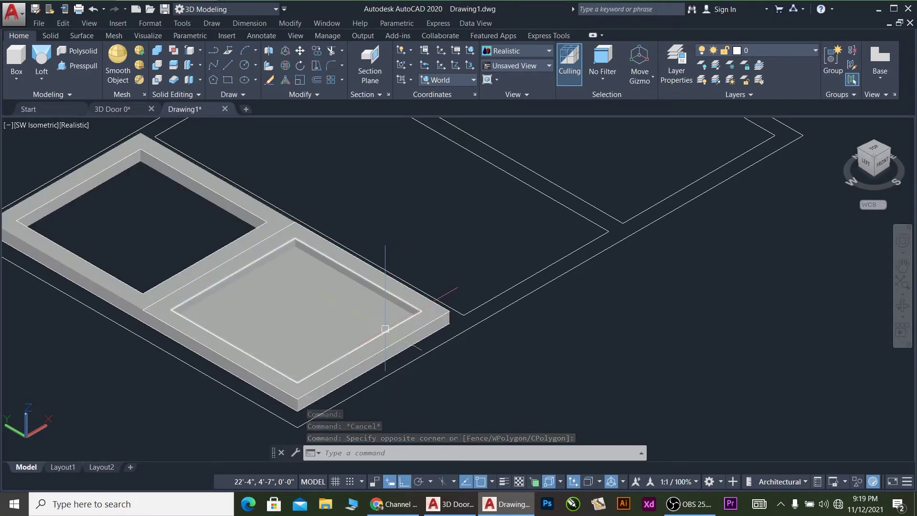
{"action": "left_click", "coordinate": [459, 353]}
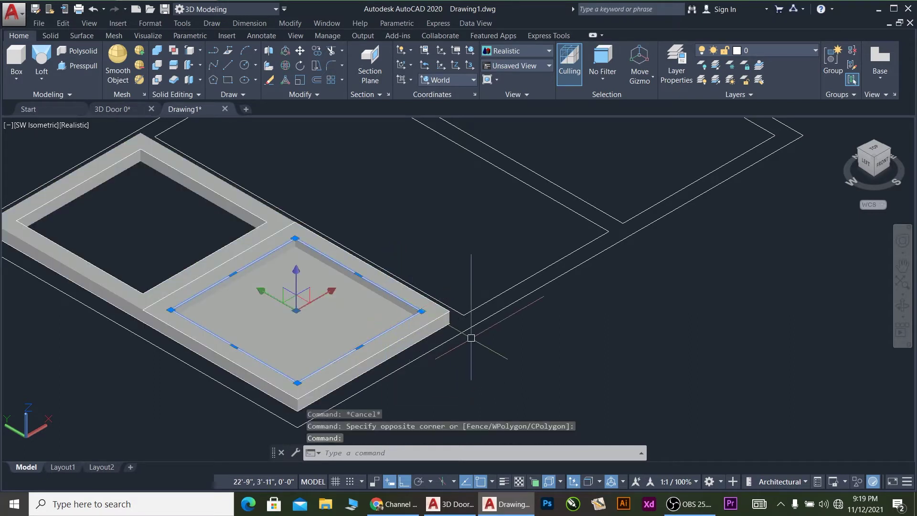
{"action": "key", "text": "Return"}
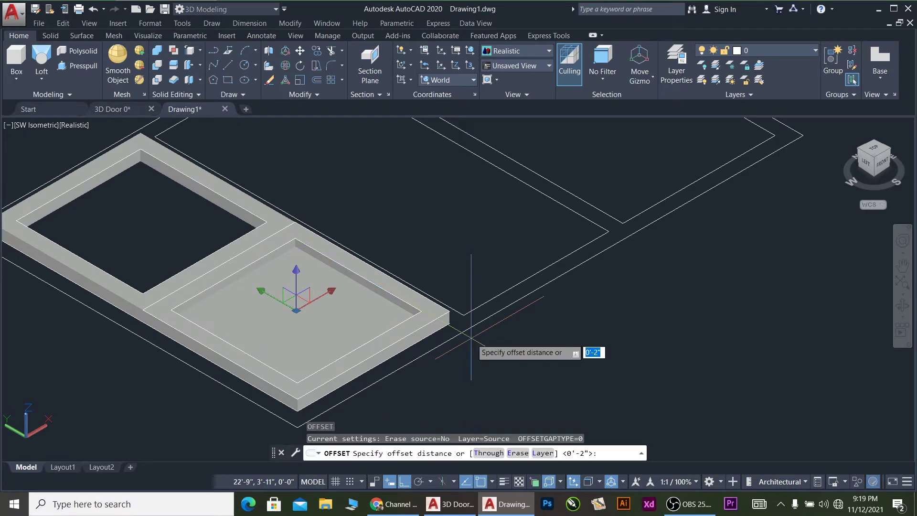
{"action": "type", "text": "1"}
{"action": "key", "text": "Return"}
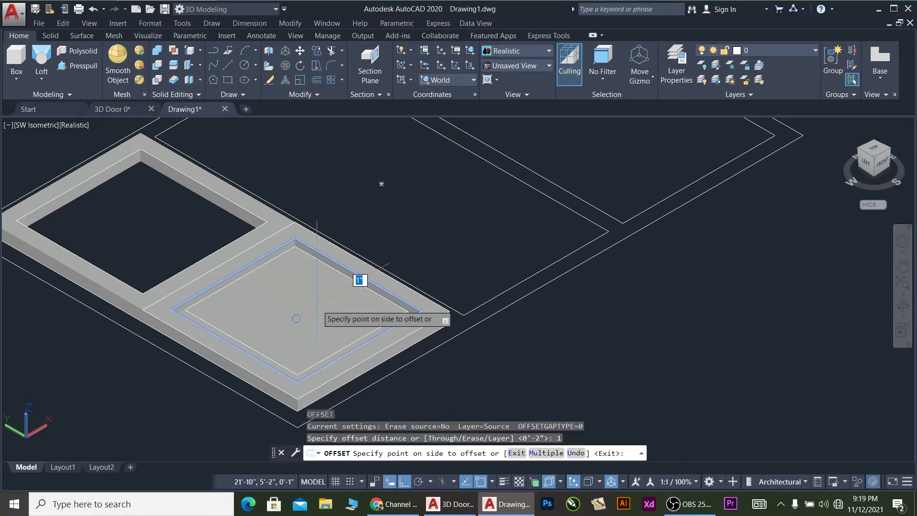
{"action": "left_click", "coordinate": [357, 337]}
{"action": "key", "text": "Escape"}
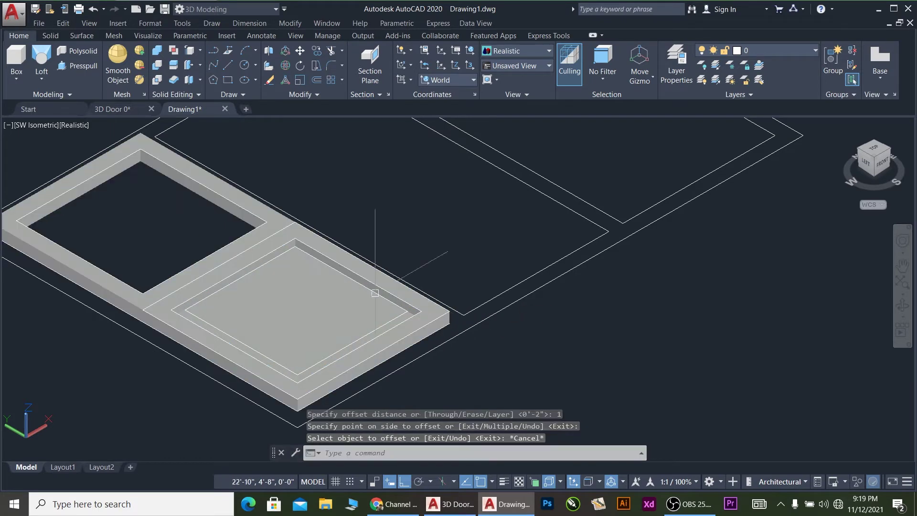
Delete the outer rectangle outline around the panel's front recess.
{"action": "left_click", "coordinate": [169, 311]}
{"action": "key", "text": "Escape"}
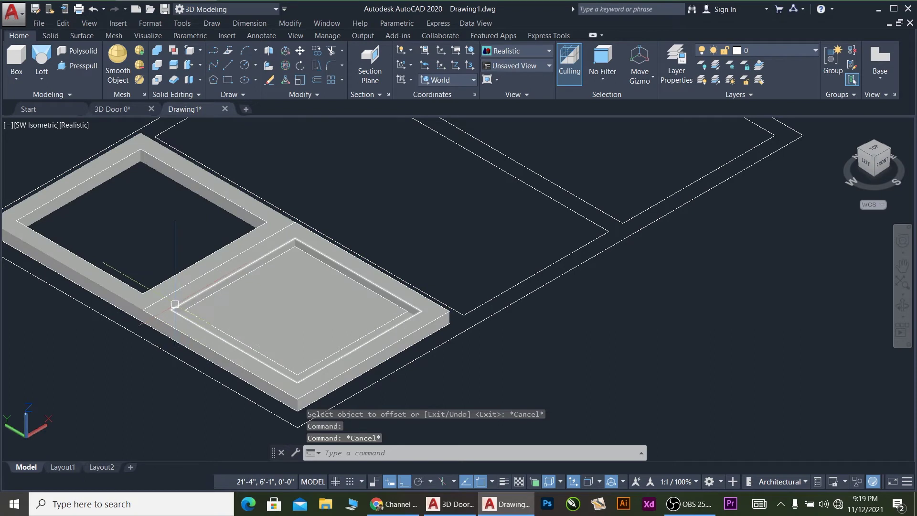
{"action": "left_click", "coordinate": [175, 304]}
{"action": "key", "text": "Delete"}
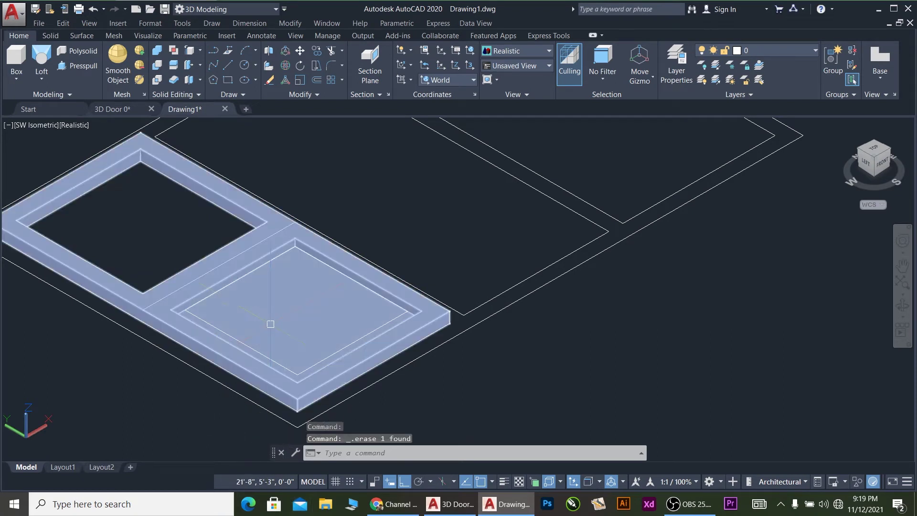
Presspull the area inside the offset rectangle in the recess upward by 0.5" and end the command.
{"action": "left_click", "coordinate": [77, 66]}
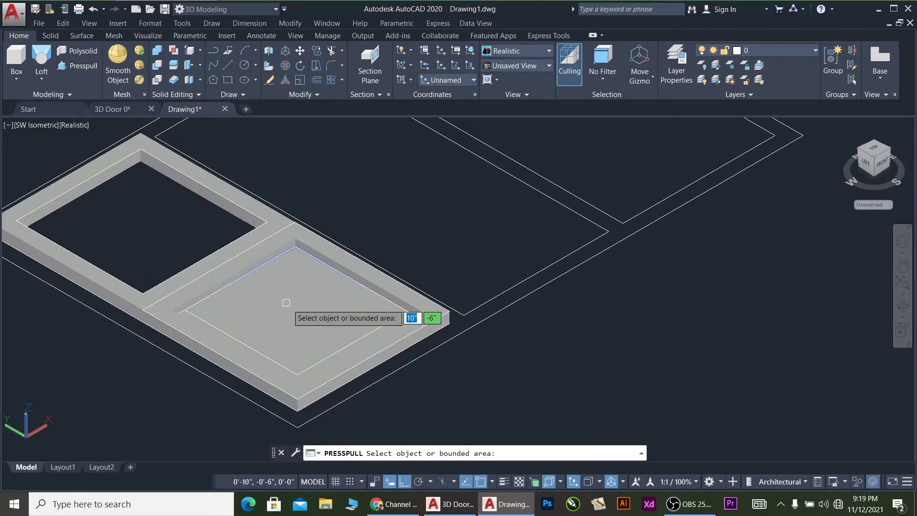
{"action": "left_click", "coordinate": [287, 303]}
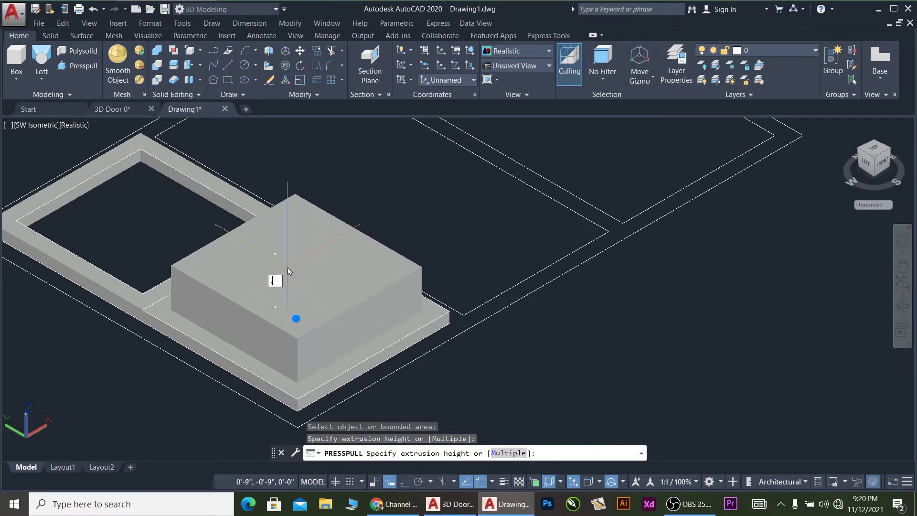
{"action": "type", "text": ".5"}
{"action": "key", "text": "Return"}
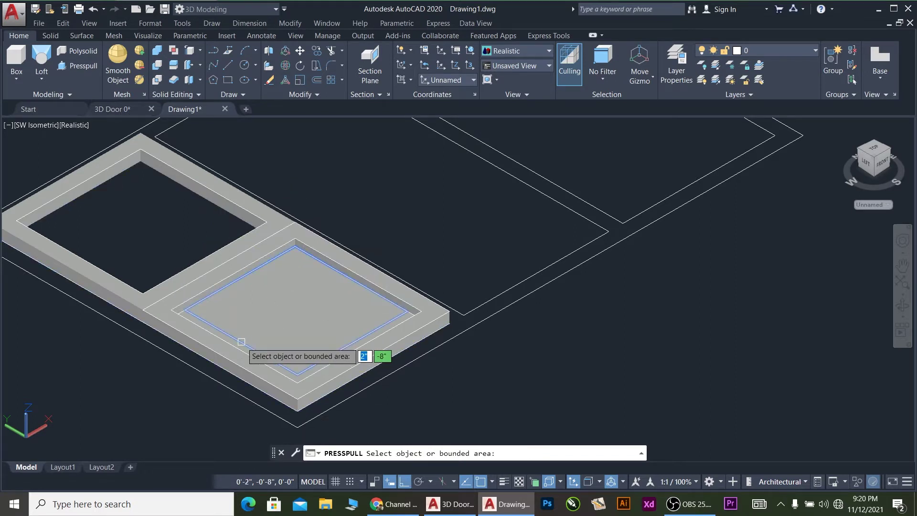
{"action": "left_click", "coordinate": [286, 306]}
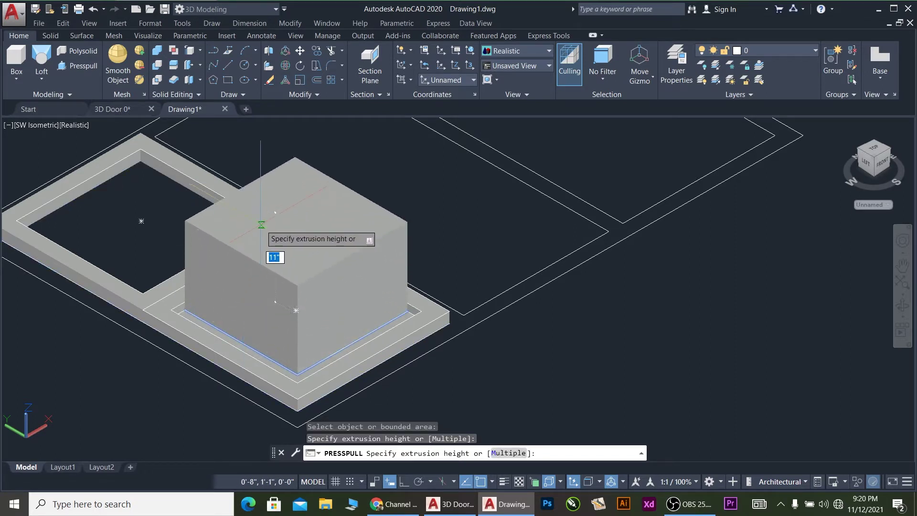
{"action": "key", "text": "Return"}
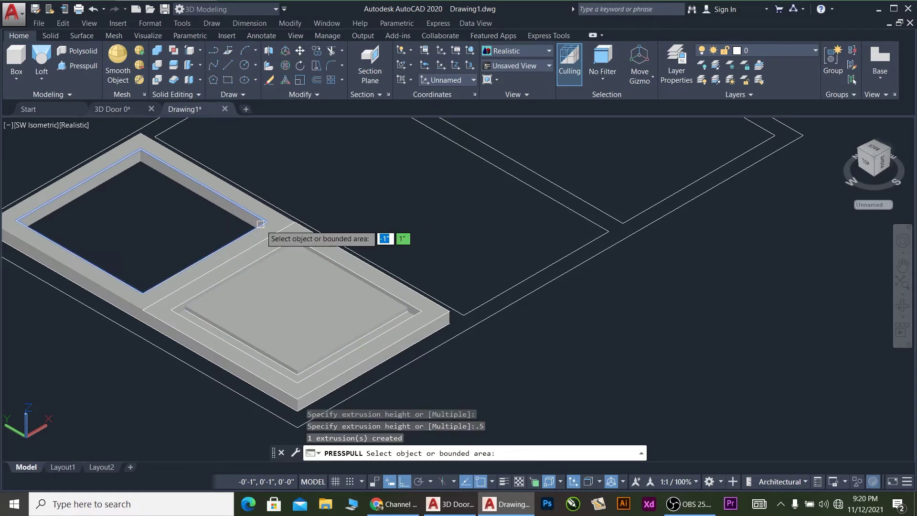
{"action": "scroll", "coordinate": [328, 264], "scroll_direction": "up", "scroll_amount": 3}
{"action": "scroll", "coordinate": [328, 264], "scroll_direction": "down", "scroll_amount": 5}
{"action": "scroll", "coordinate": [296, 272], "scroll_direction": "up", "scroll_amount": 3}
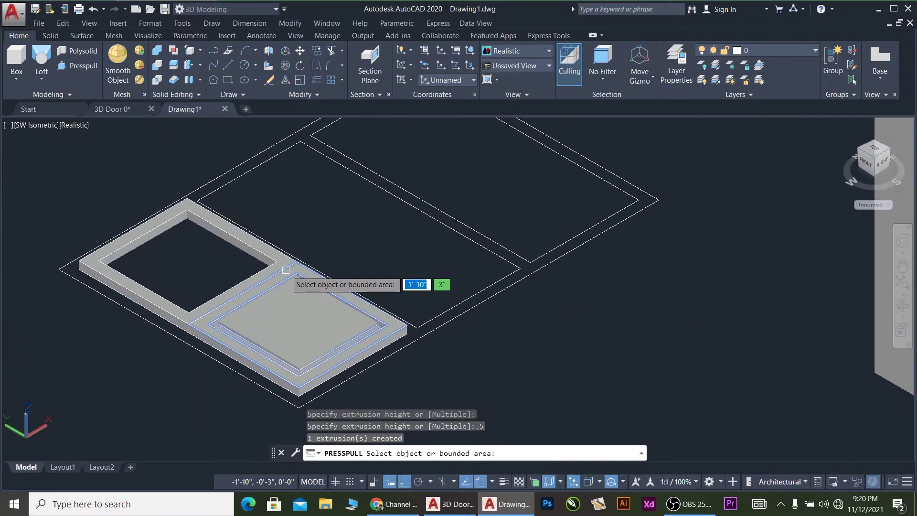
{"action": "key", "text": "Return"}
{"action": "left_click", "coordinate": [156, 245]}
{"action": "key", "text": "Escape"}
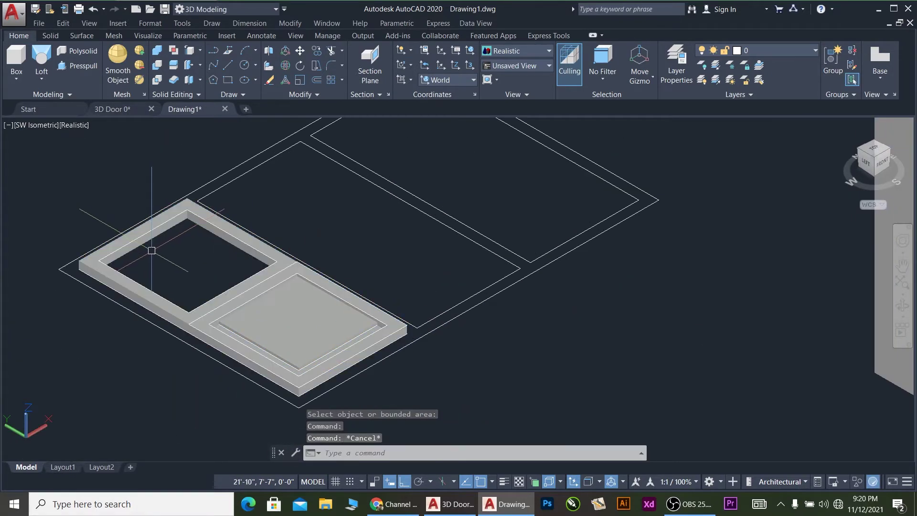
Delete the two leftover rectangle outlines around the raised block in the front recess, then leave the block deselected.
{"action": "left_click", "coordinate": [153, 247]}
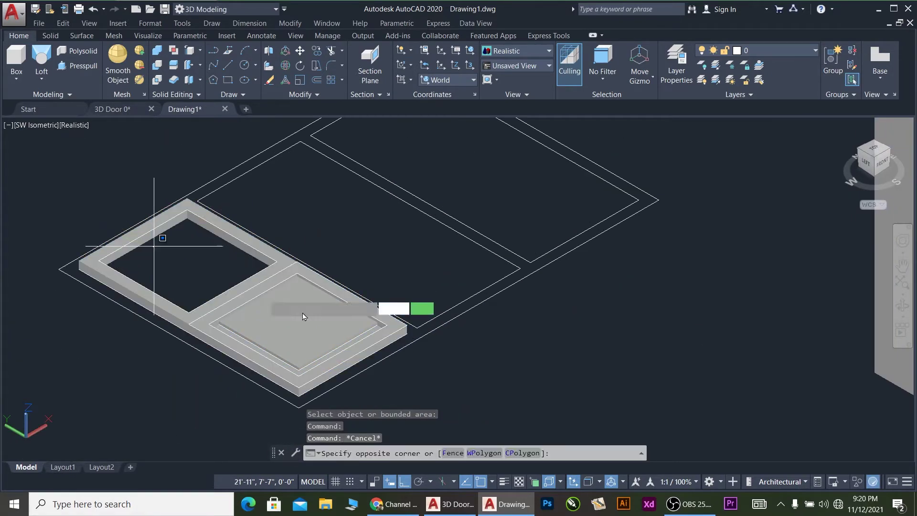
{"action": "left_click", "coordinate": [385, 373]}
{"action": "key", "text": "Delete"}
{"action": "scroll", "coordinate": [297, 314], "scroll_direction": "up", "scroll_amount": 3}
{"action": "left_click", "coordinate": [297, 311]}
{"action": "scroll", "coordinate": [366, 298], "scroll_direction": "down", "scroll_amount": 3}
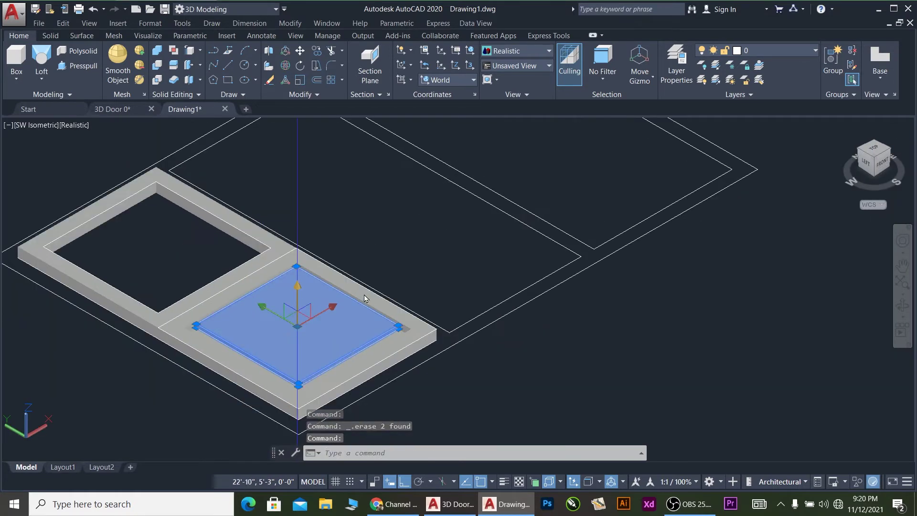
{"action": "scroll", "coordinate": [366, 298], "scroll_direction": "up", "scroll_amount": 3}
{"action": "scroll", "coordinate": [366, 298], "scroll_direction": "down", "scroll_amount": 3}
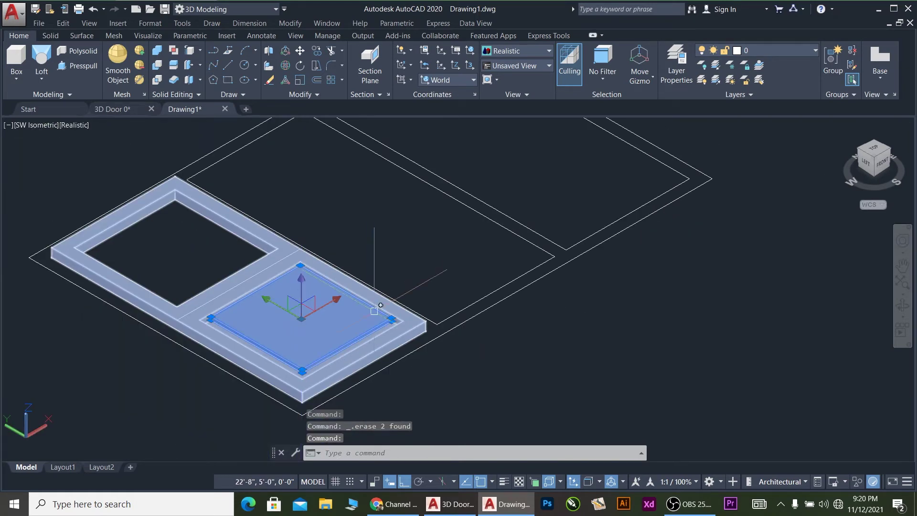
{"action": "scroll", "coordinate": [374, 311], "scroll_direction": "up", "scroll_amount": 3}
{"action": "key", "text": "Escape"}
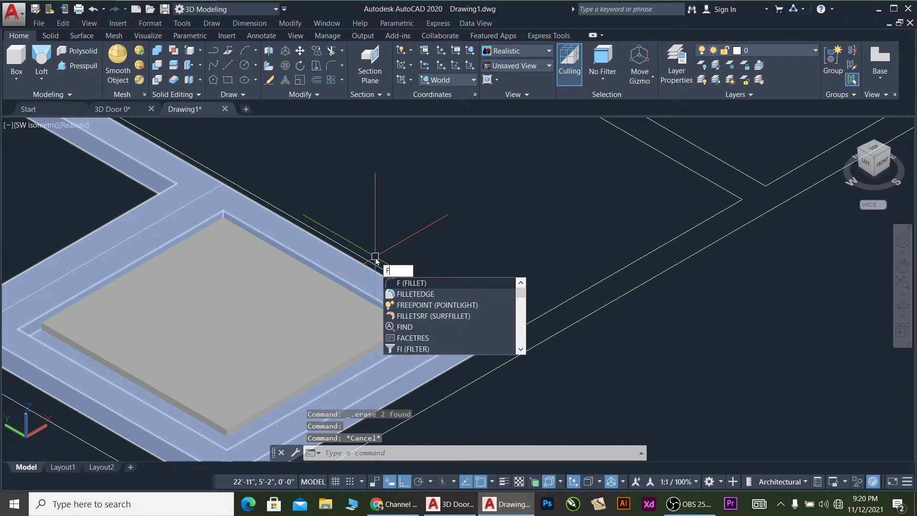
Fillet the raised block's top edge along the panel's far long side with a radius of 0.2".
{"action": "key", "text": "Return"}
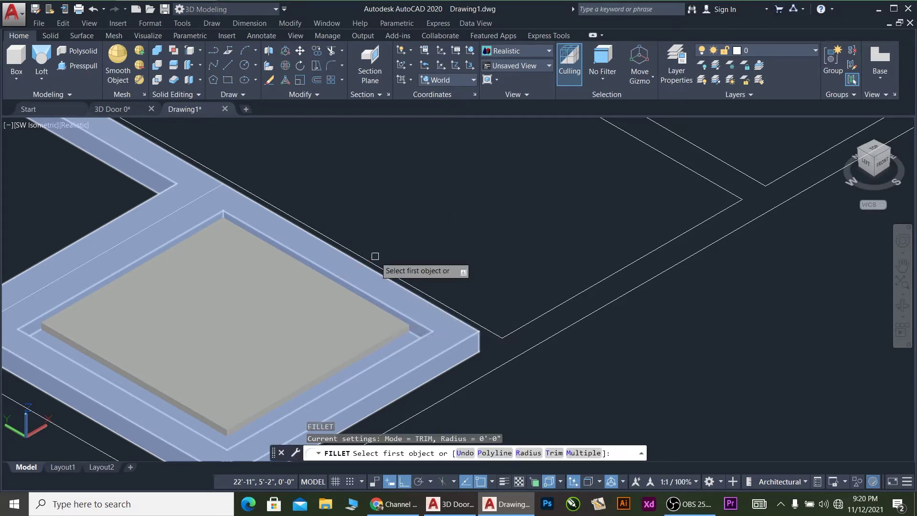
{"action": "type", "text": "r"}
{"action": "key", "text": "Return"}
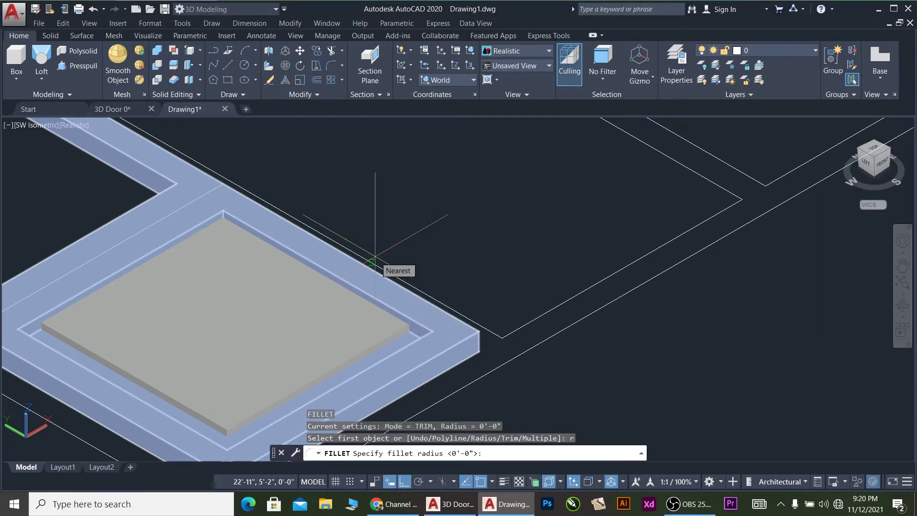
{"action": "type", "text": "."}
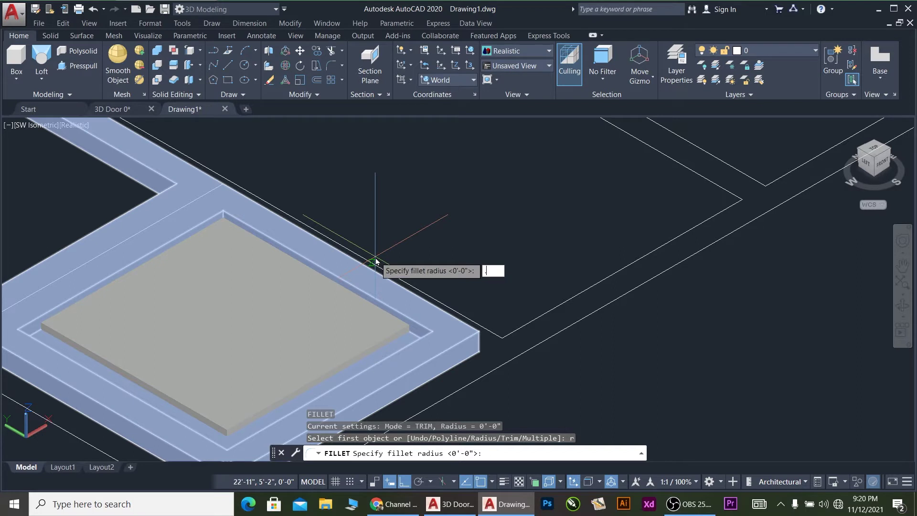
{"action": "type", "text": "2"}
{"action": "key", "text": "Return"}
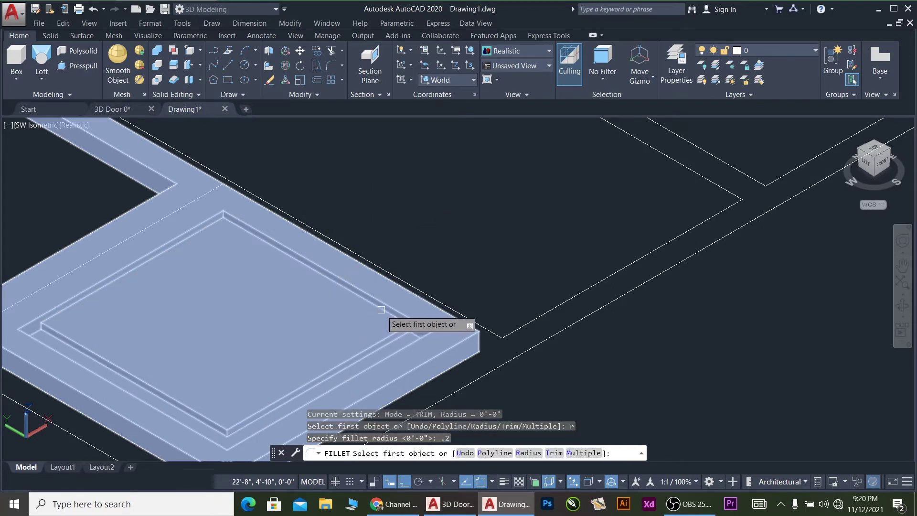
{"action": "left_click", "coordinate": [381, 310]}
{"action": "key", "text": "Return"}
{"action": "key", "text": "Return"}
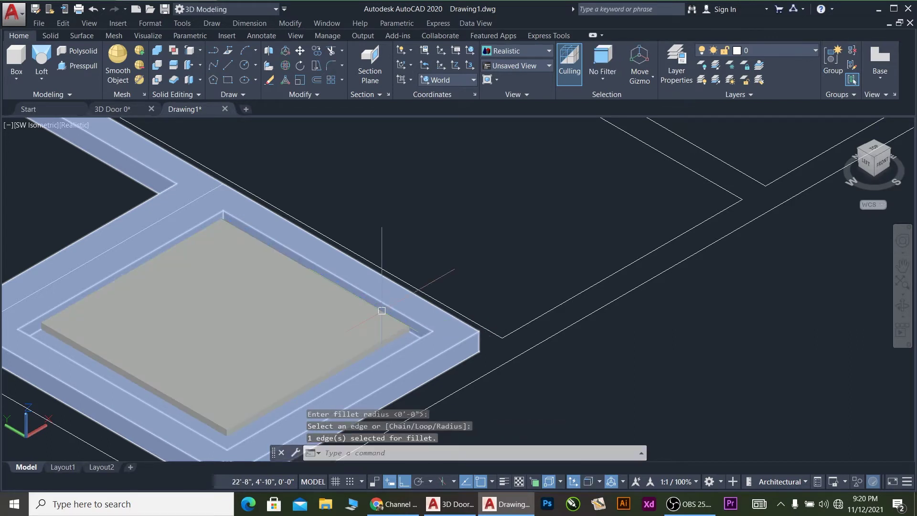
Fillet the raised block's top edges along the near long side and beside the pane opening with the same 0.2" radius.
{"action": "key", "text": "Return"}
{"action": "left_click", "coordinate": [142, 378]}
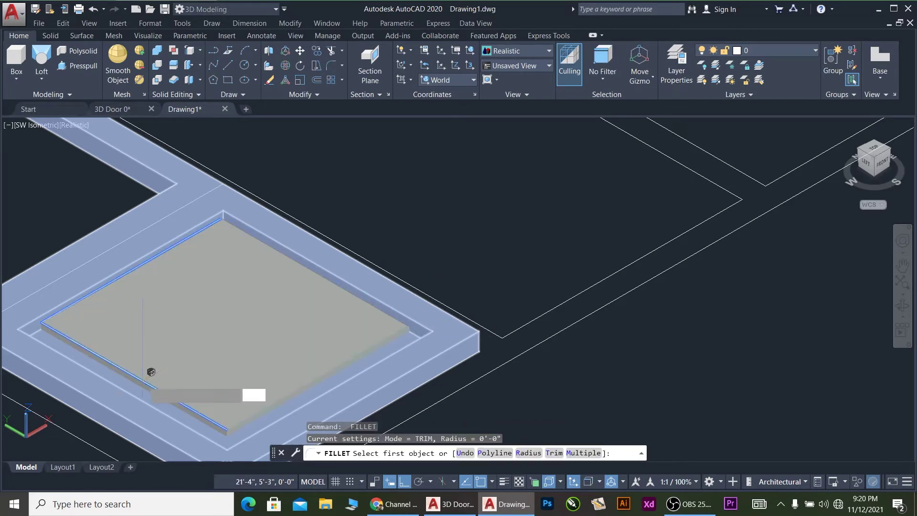
{"action": "key", "text": "Return"}
{"action": "key", "text": "Return"}
{"action": "key", "text": "Return"}
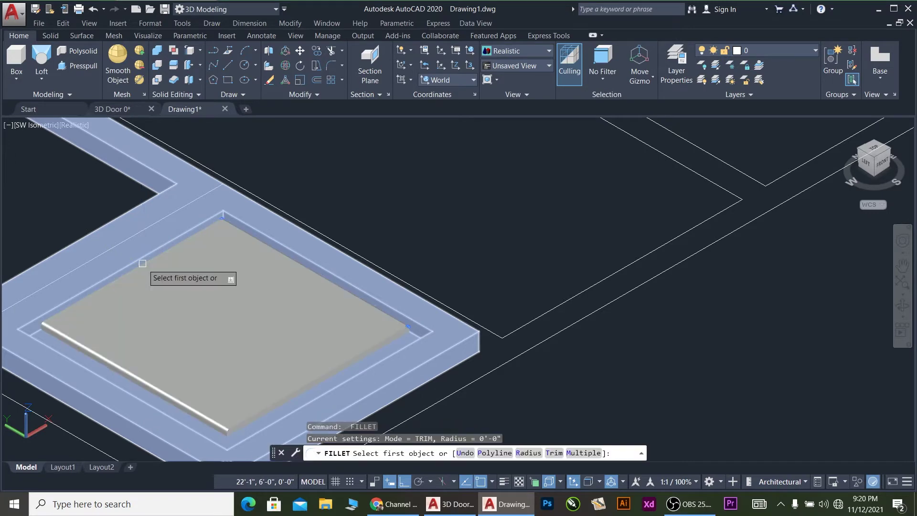
{"action": "left_click", "coordinate": [170, 262]}
{"action": "key", "text": "Return"}
{"action": "key", "text": "Return"}
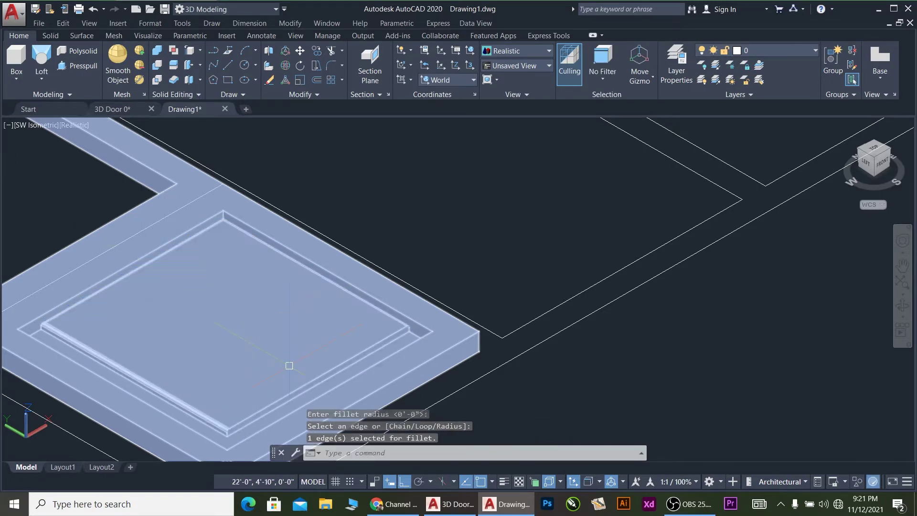
Fillet the raised block's last top edge, along the panel's closed short end, keeping the same radius.
{"action": "key", "text": "Return"}
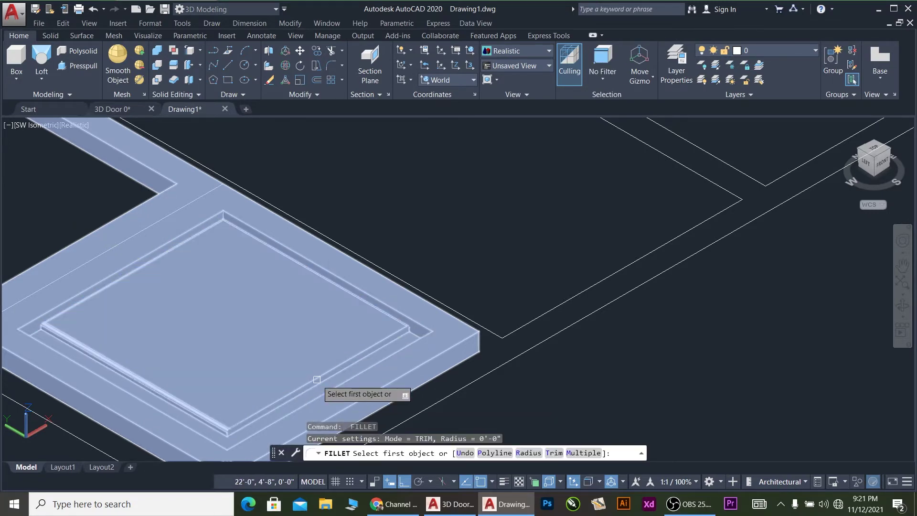
{"action": "left_click", "coordinate": [357, 355]}
{"action": "key", "text": "Return"}
{"action": "key", "text": "Return"}
{"action": "scroll", "coordinate": [299, 313], "scroll_direction": "down", "scroll_amount": 3}
{"action": "scroll", "coordinate": [274, 314], "scroll_direction": "up", "scroll_amount": 2}
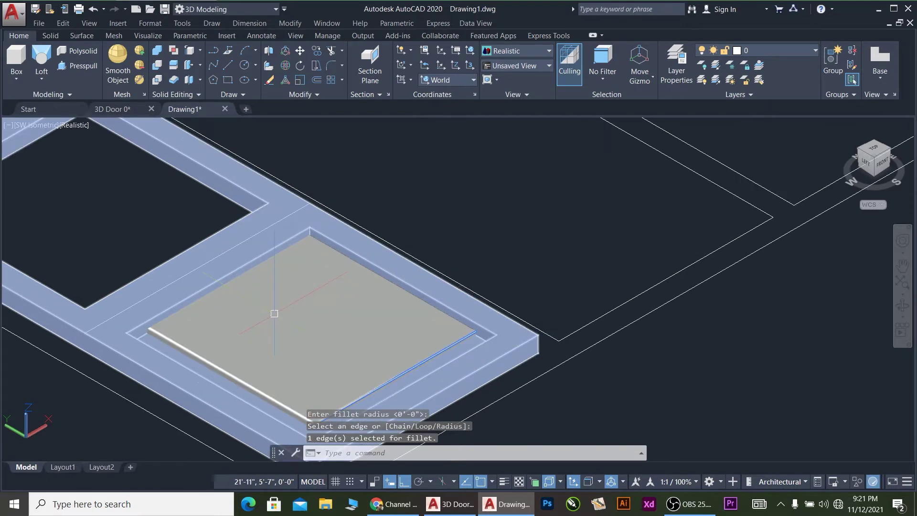
{"action": "scroll", "coordinate": [274, 313], "scroll_direction": "down", "scroll_amount": 2}
{"action": "scroll", "coordinate": [275, 311], "scroll_direction": "up", "scroll_amount": 2}
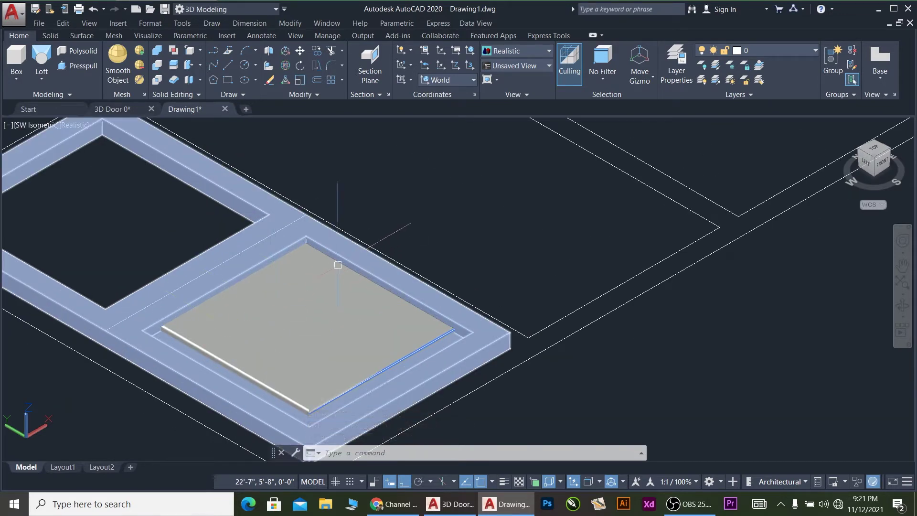
Union the filleted raised block with the surrounding panel solid, then leave the combined solid deselected.
{"action": "left_click", "coordinate": [902, 305]}
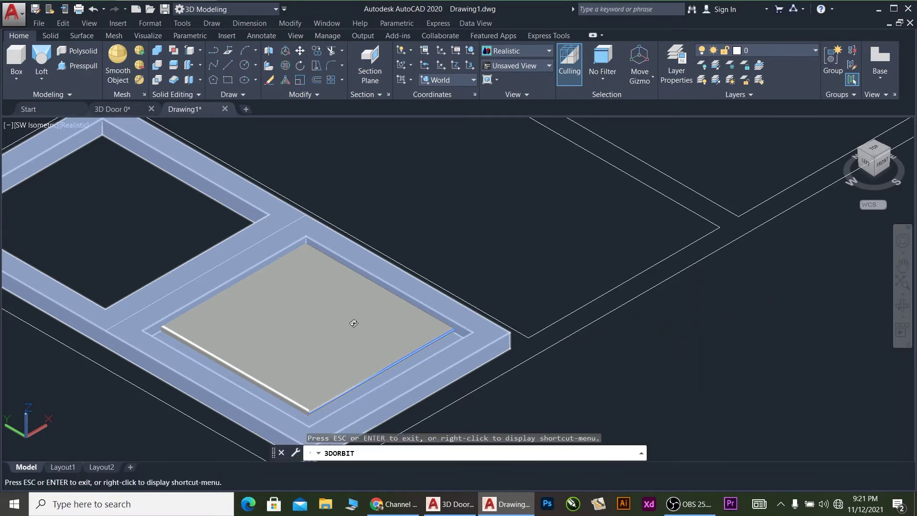
{"action": "mouse_move", "coordinate": [372, 300]}
{"action": "left_mouse_down"}
{"action": "mouse_move", "coordinate": [366, 345]}
{"action": "mouse_move", "coordinate": [336, 323]}
{"action": "mouse_move", "coordinate": [329, 268]}
{"action": "mouse_move", "coordinate": [343, 264]}
{"action": "mouse_move", "coordinate": [352, 334]}
{"action": "mouse_move", "coordinate": [350, 322]}
{"action": "mouse_move", "coordinate": [359, 325]}
{"action": "left_mouse_up"}
{"action": "key", "text": "Escape"}
{"action": "scroll", "coordinate": [424, 330], "scroll_direction": "up", "scroll_amount": 2}
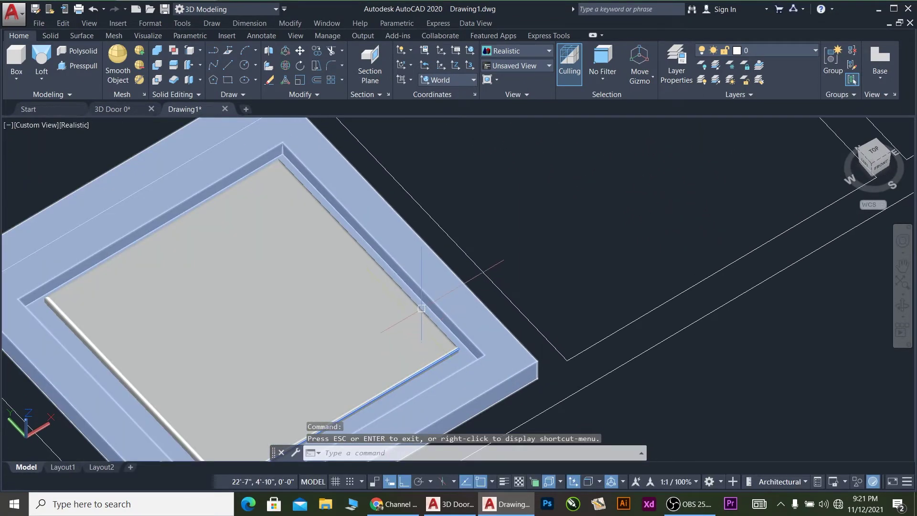
{"action": "left_click", "coordinate": [397, 313]}
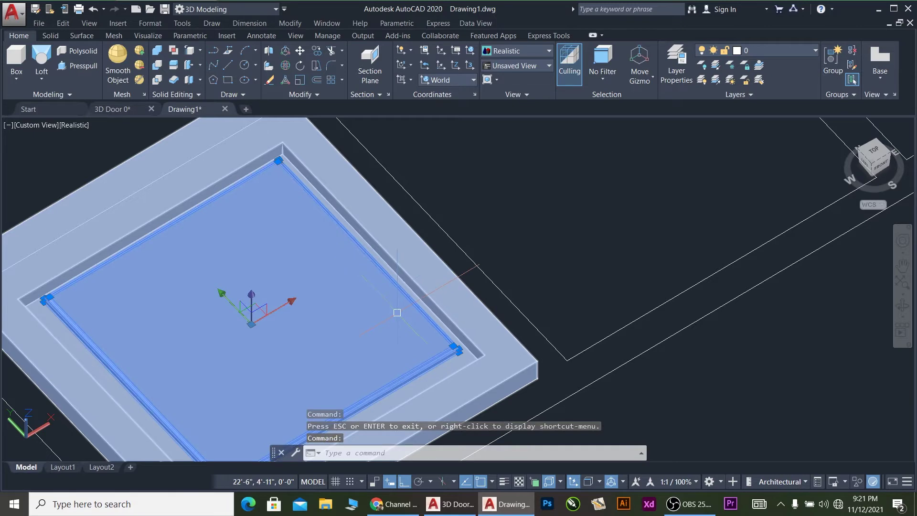
{"action": "left_click", "coordinate": [174, 68]}
{"action": "left_click", "coordinate": [369, 209]}
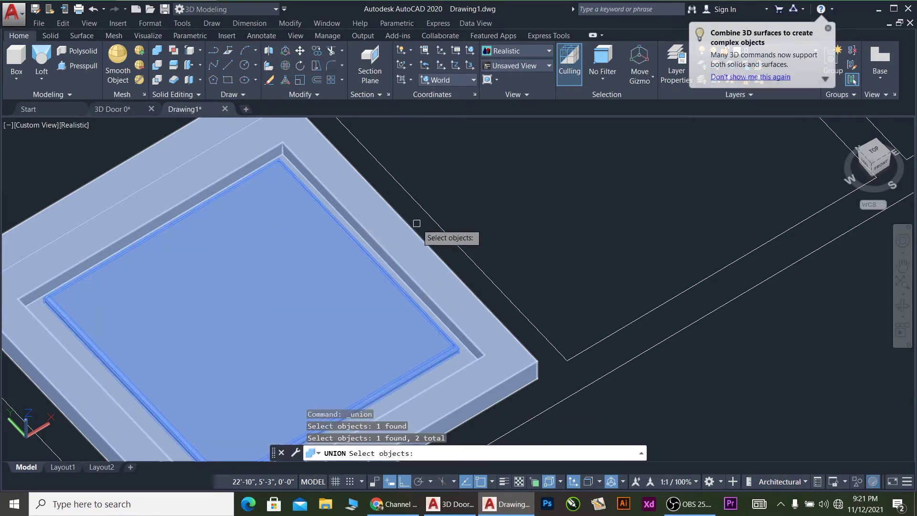
{"action": "left_click", "coordinate": [396, 243]}
{"action": "key", "text": "Return"}
{"action": "scroll", "coordinate": [326, 249], "scroll_direction": "down", "scroll_amount": 4}
{"action": "left_click", "coordinate": [331, 203]}
{"action": "key", "text": "Escape"}
{"action": "scroll", "coordinate": [332, 205], "scroll_direction": "up", "scroll_amount": 3}
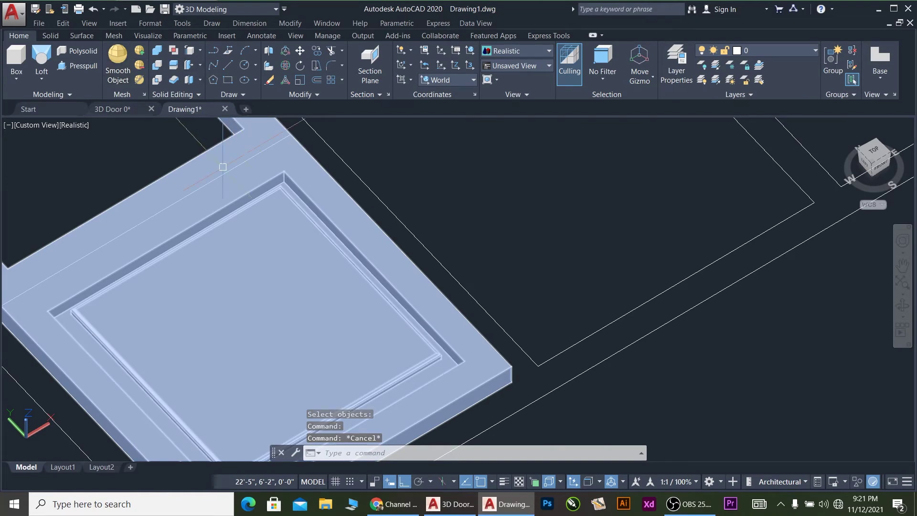
Fillet the recess's outer top edge along the panel's far long side, keeping the same radius.
{"action": "type", "text": "f"}
{"action": "key", "text": "Return"}
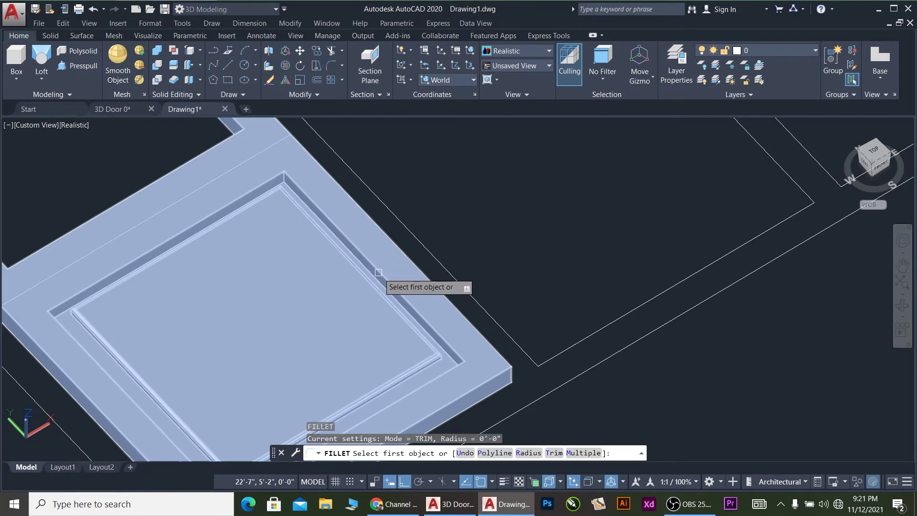
{"action": "left_click", "coordinate": [392, 258]}
{"action": "type", "text": "1"}
{"action": "key", "text": "Return"}
{"action": "key", "text": "Return"}
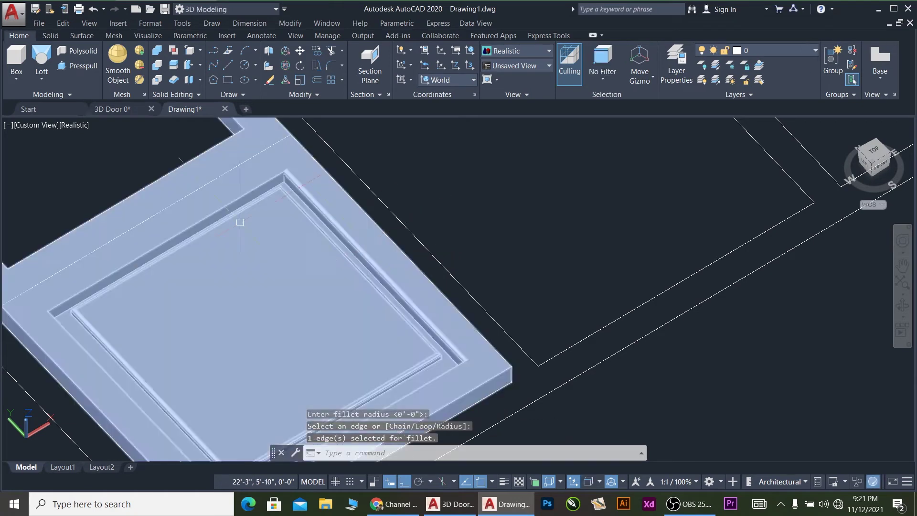
Fillet the remaining outer top edges of the recess around the raised block with the same radius.
{"action": "key", "text": "Return"}
{"action": "scroll", "coordinate": [317, 368], "scroll_direction": "down", "scroll_amount": 3}
{"action": "left_click", "coordinate": [367, 375]}
{"action": "key", "text": "Return"}
{"action": "key", "text": "Return"}
{"action": "scroll", "coordinate": [479, 382], "scroll_direction": "down", "scroll_amount": 4}
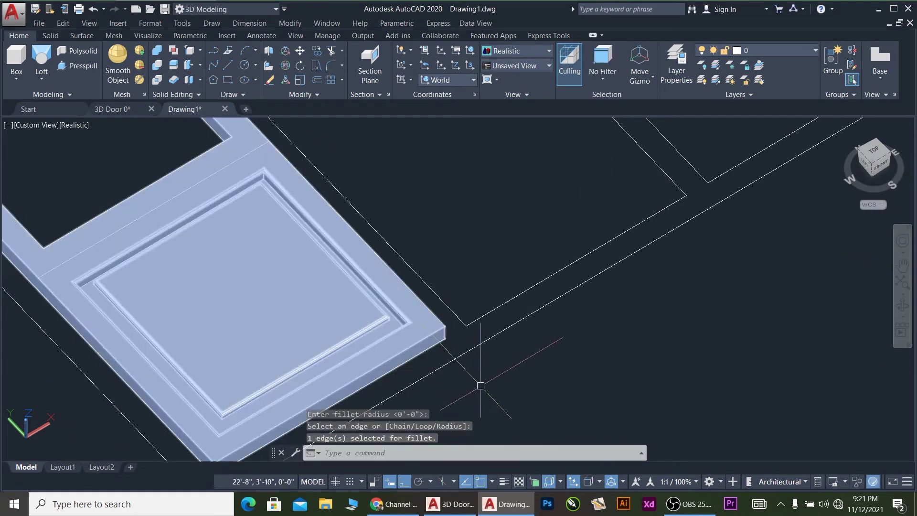
{"action": "scroll", "coordinate": [350, 246], "scroll_direction": "up", "scroll_amount": 2}
{"action": "scroll", "coordinate": [352, 236], "scroll_direction": "up", "scroll_amount": 3}
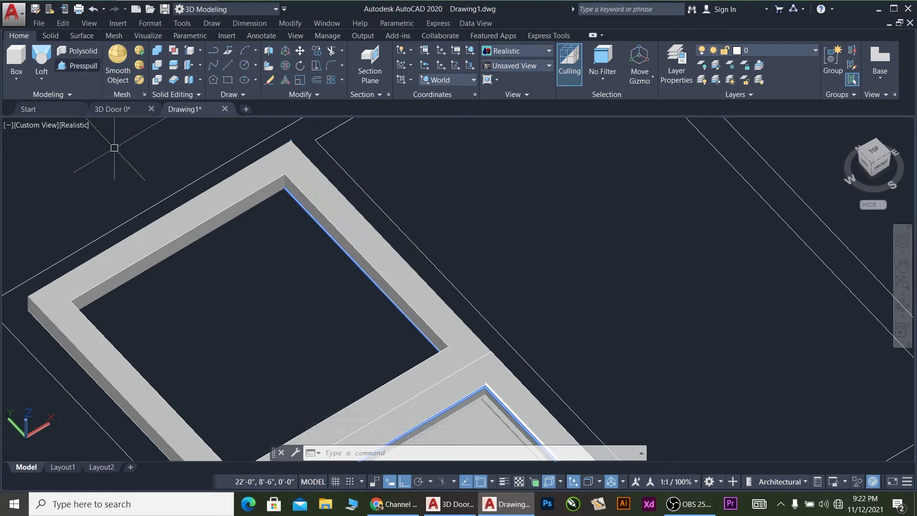
{"action": "type", "text": "f"}
{"action": "key", "text": "Return"}
{"action": "key", "text": "Escape"}
{"action": "key", "text": "Escape"}
{"action": "key", "text": "Escape"}
{"action": "type", "text": "f"}
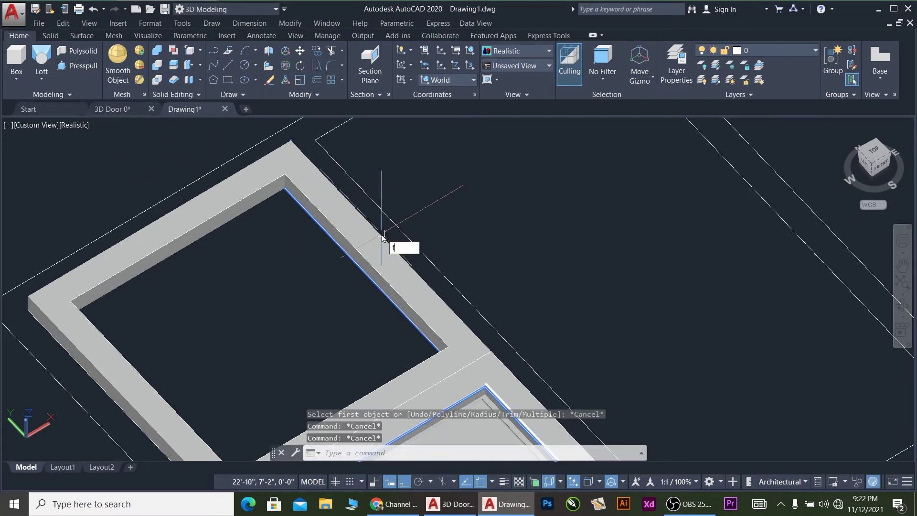
{"action": "key", "text": "Return"}
{"action": "left_click", "coordinate": [351, 246]}
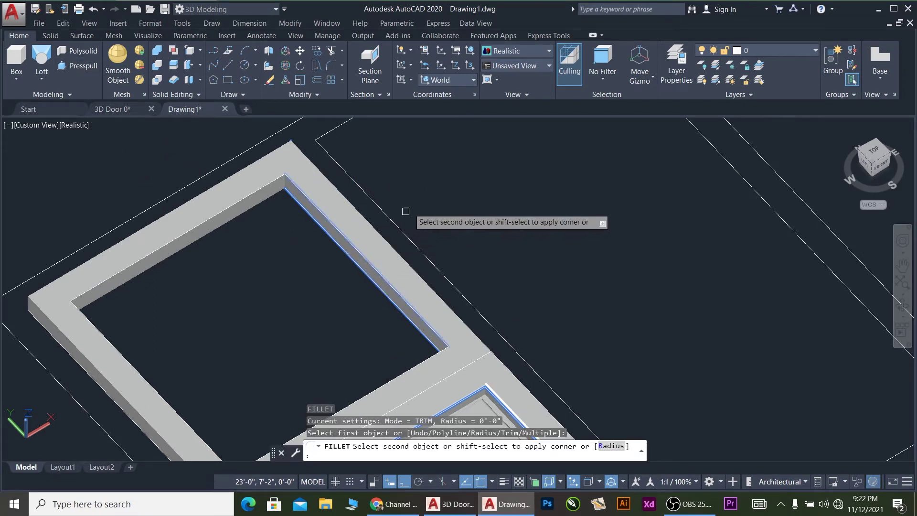
{"action": "key", "text": "Escape"}
{"action": "key", "text": "Return"}
{"action": "type", "text": "r"}
{"action": "key", "text": "Return"}
{"action": "type", "text": "1"}
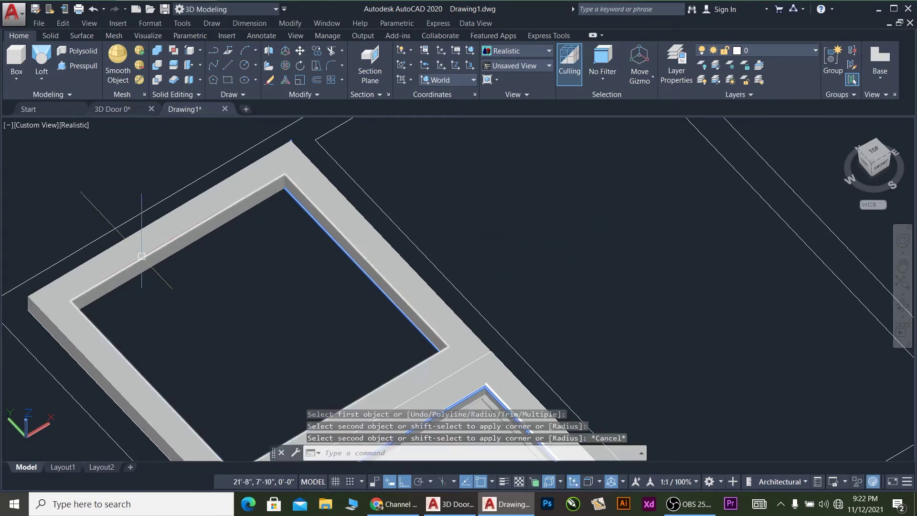
Delete the leftover rectangle outline around the pane opening and fillet the opening's top edges.
{"action": "left_click", "coordinate": [144, 257]}
{"action": "key", "text": "Delete"}
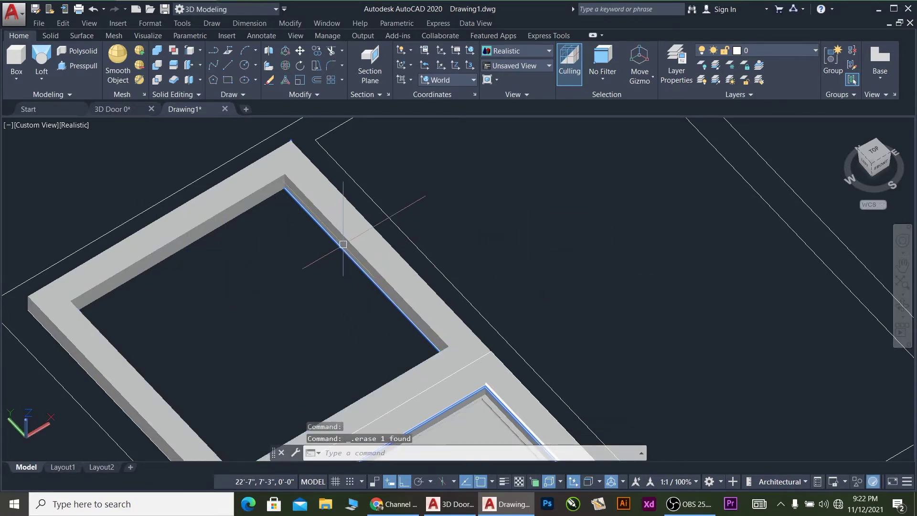
{"action": "type", "text": "f"}
{"action": "key", "text": "Return"}
{"action": "type", "text": "r"}
{"action": "key", "text": "Return"}
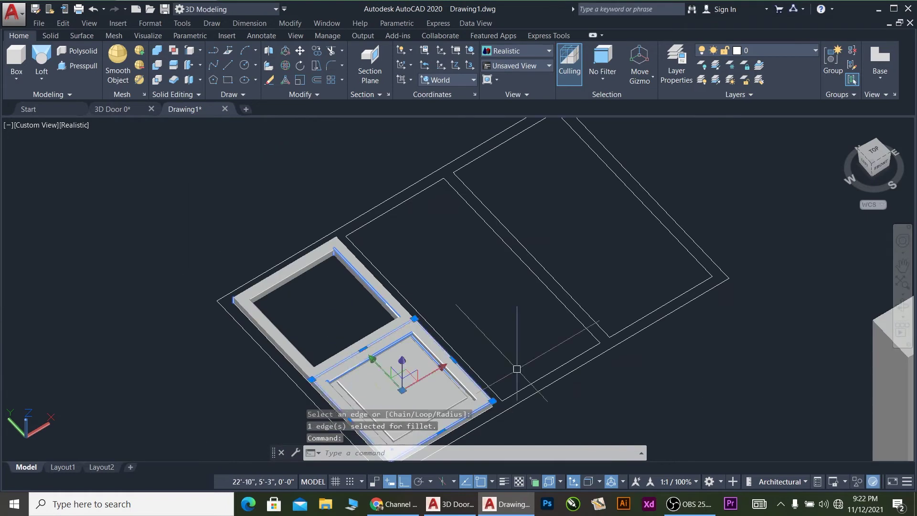
Delete the leftover outline around the panel's recessed half, then check the panel solid and leave it deselected.
{"action": "key", "text": "Delete"}
{"action": "scroll", "coordinate": [388, 341], "scroll_direction": "up", "scroll_amount": 5}
{"action": "scroll", "coordinate": [362, 316], "scroll_direction": "down", "scroll_amount": 5}
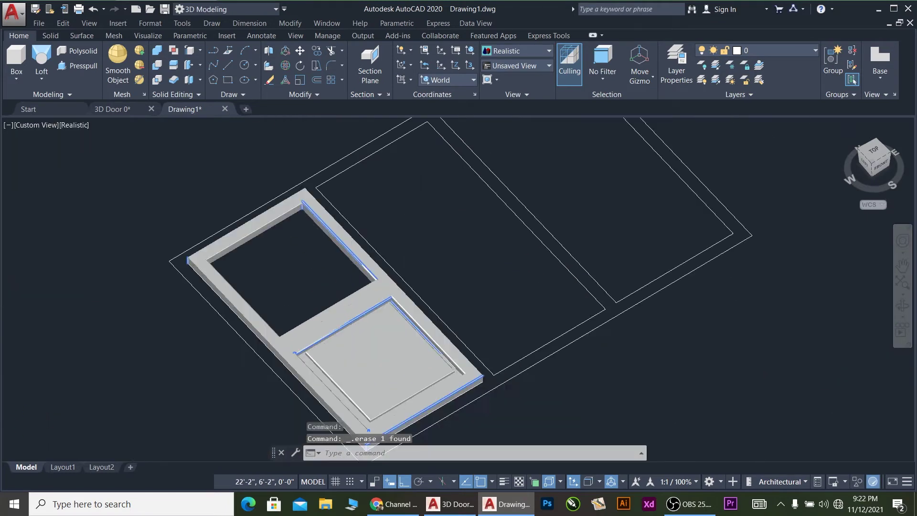
{"action": "left_click", "coordinate": [354, 327]}
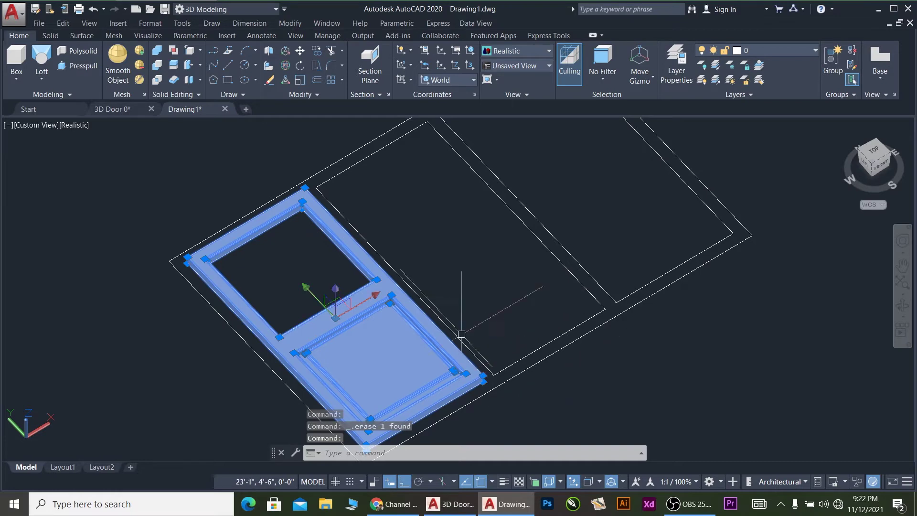
{"action": "scroll", "coordinate": [315, 219], "scroll_direction": "up", "scroll_amount": 3}
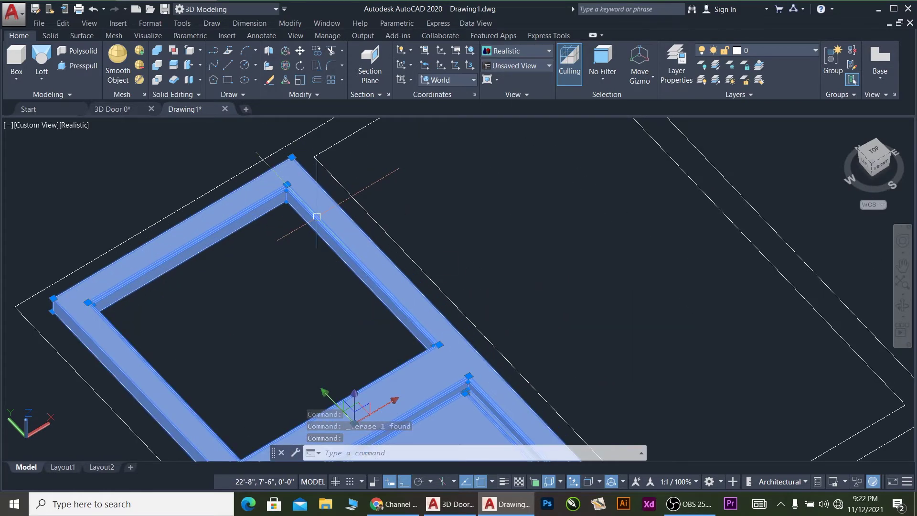
{"action": "scroll", "coordinate": [317, 216], "scroll_direction": "down", "scroll_amount": 2}
{"action": "key", "text": "Escape"}
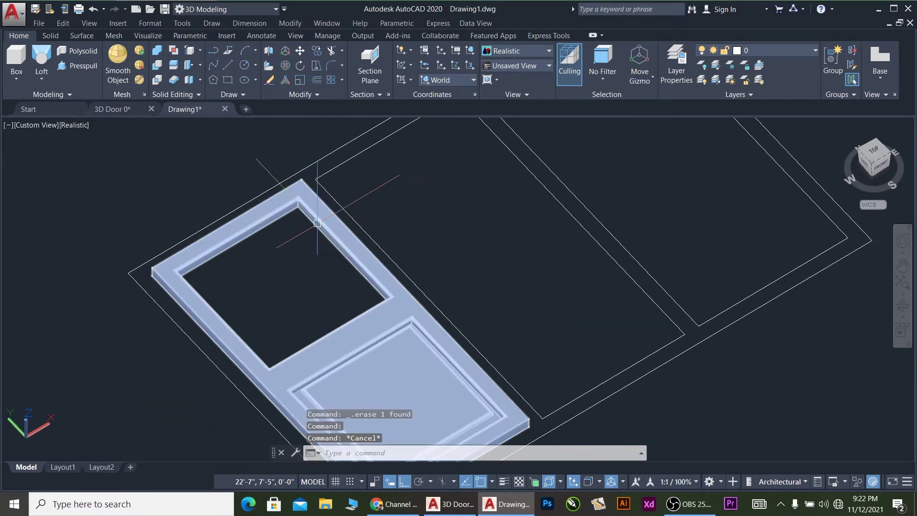
Draw a rectangle between opposite corners of the panel's pane opening.
{"action": "left_click", "coordinate": [229, 80]}
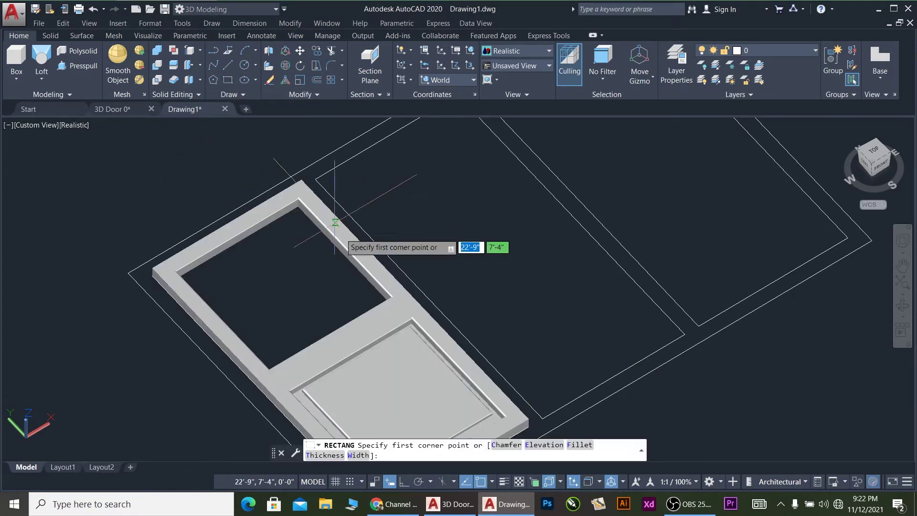
{"action": "left_click", "coordinate": [298, 205]}
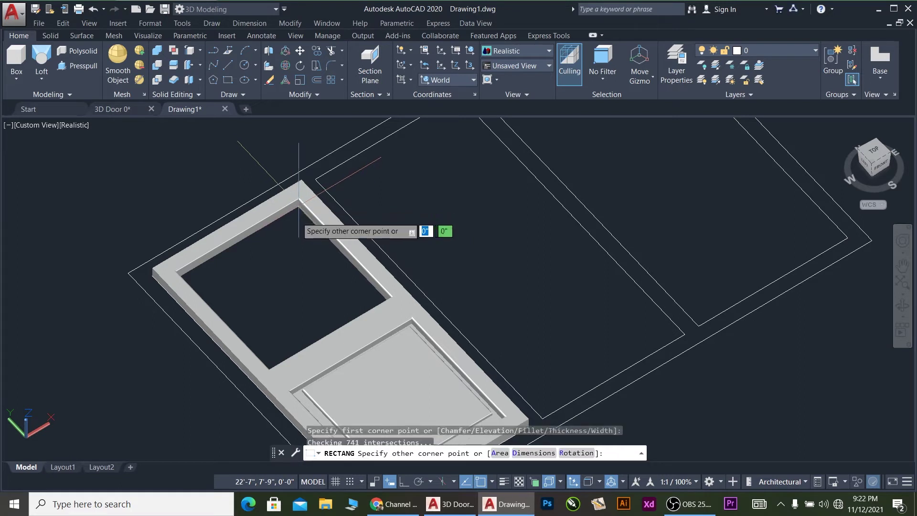
{"action": "left_click", "coordinate": [269, 376]}
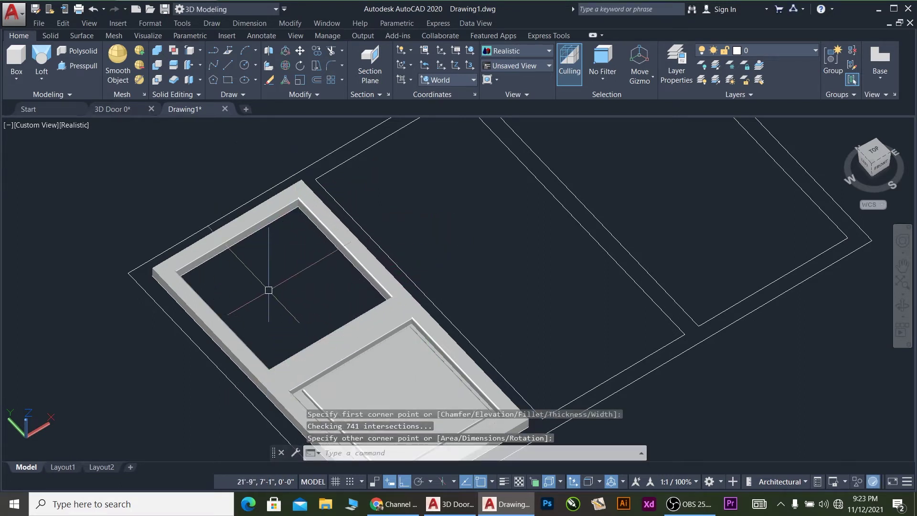
Move the pane opening's rectangle 24" in the negative X direction, clear of the panel, and delete the stray line moved with it.
{"action": "left_click", "coordinate": [246, 254]}
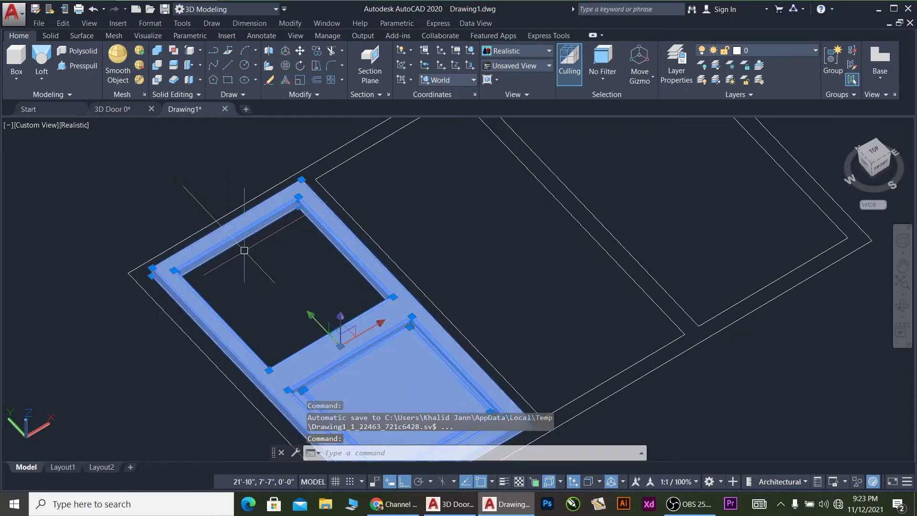
{"action": "scroll", "coordinate": [388, 313], "scroll_direction": "down", "scroll_amount": 5}
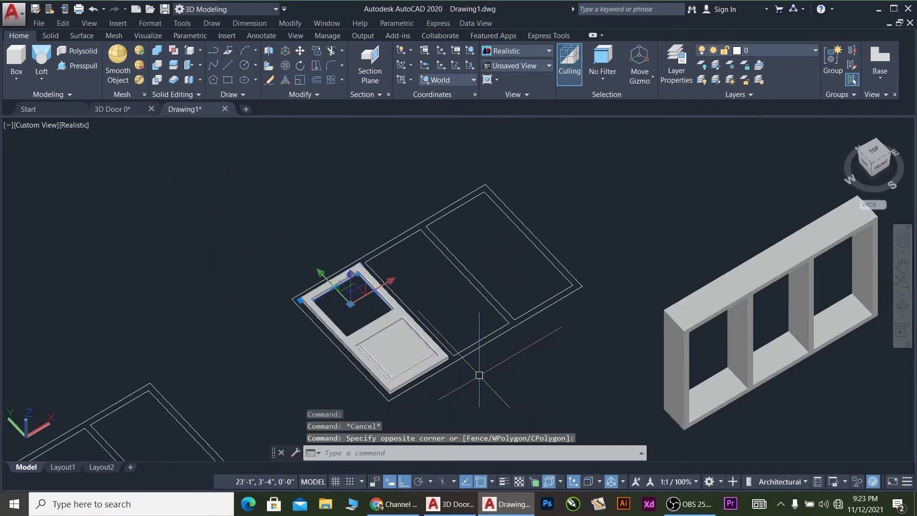
{"action": "type", "text": "m"}
{"action": "key", "text": "Return"}
{"action": "left_click", "coordinate": [575, 344]}
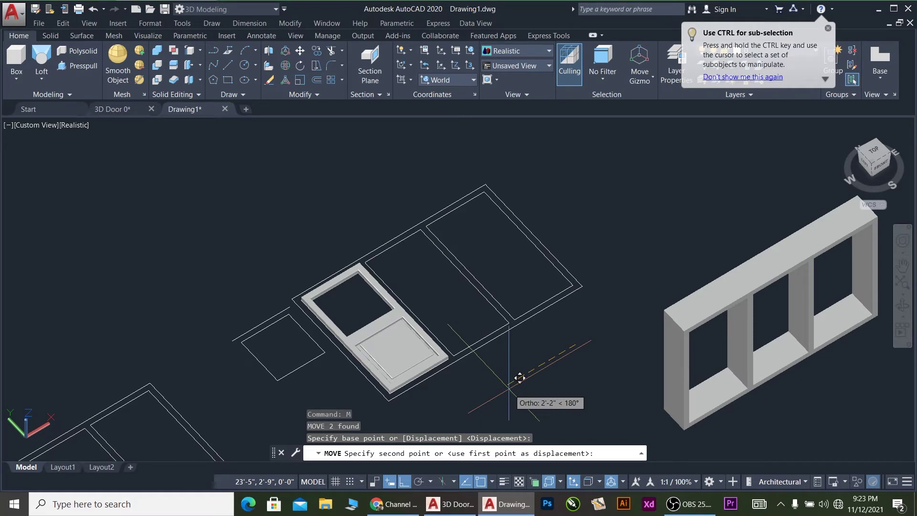
{"action": "type", "text": "24"}
{"action": "key", "text": "Return"}
{"action": "key", "text": "Escape"}
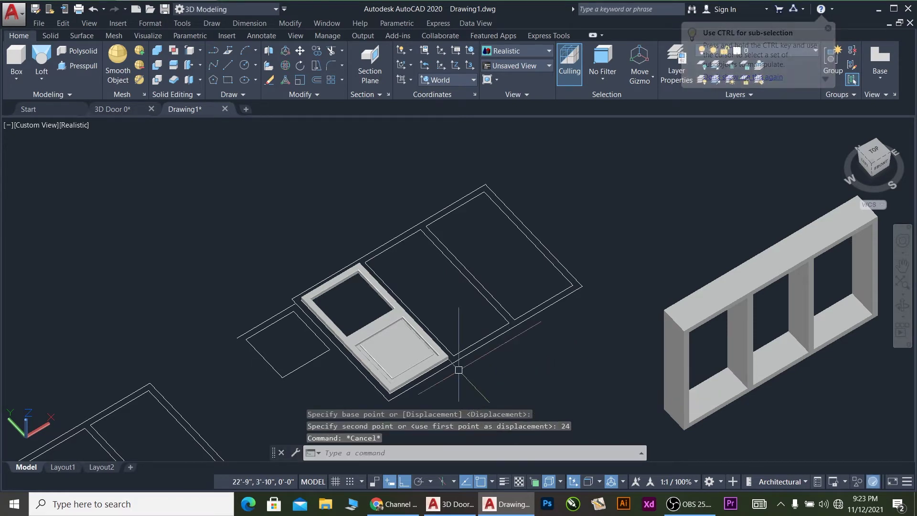
{"action": "left_click", "coordinate": [281, 311]}
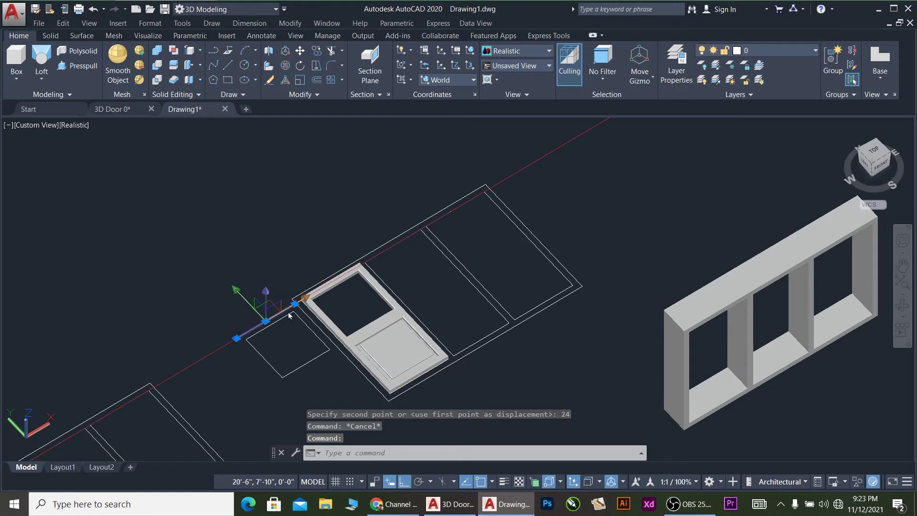
{"action": "key", "text": "Delete"}
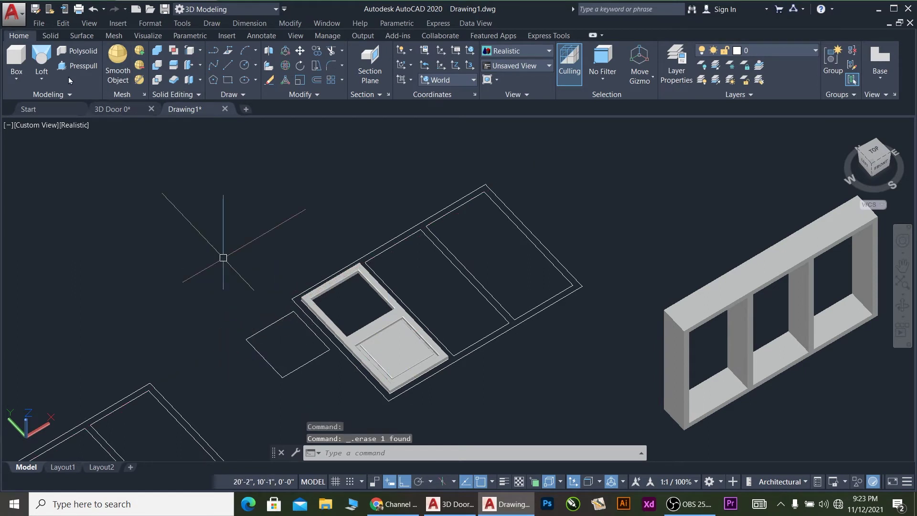
Presspull the moved rectangle upward by 0.15" to form the thin pane, end the command and select the new slab.
{"action": "left_click", "coordinate": [76, 66]}
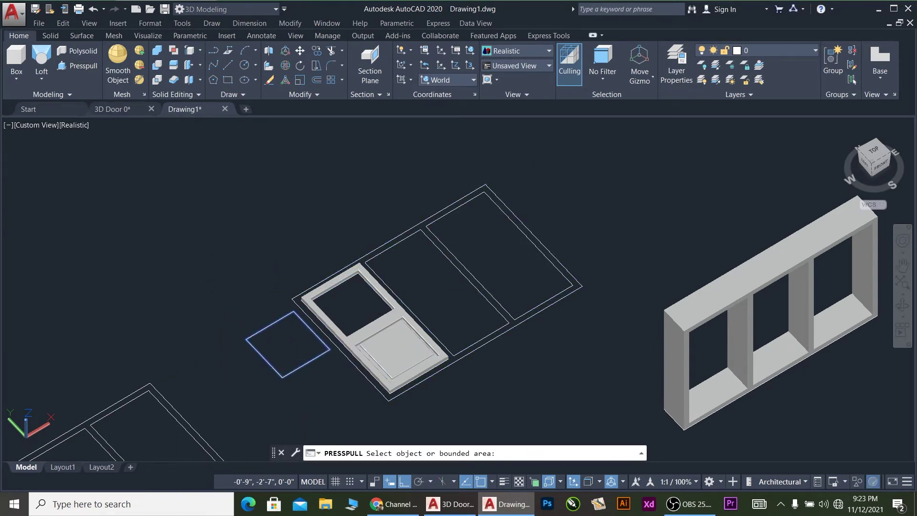
{"action": "left_click", "coordinate": [262, 337]}
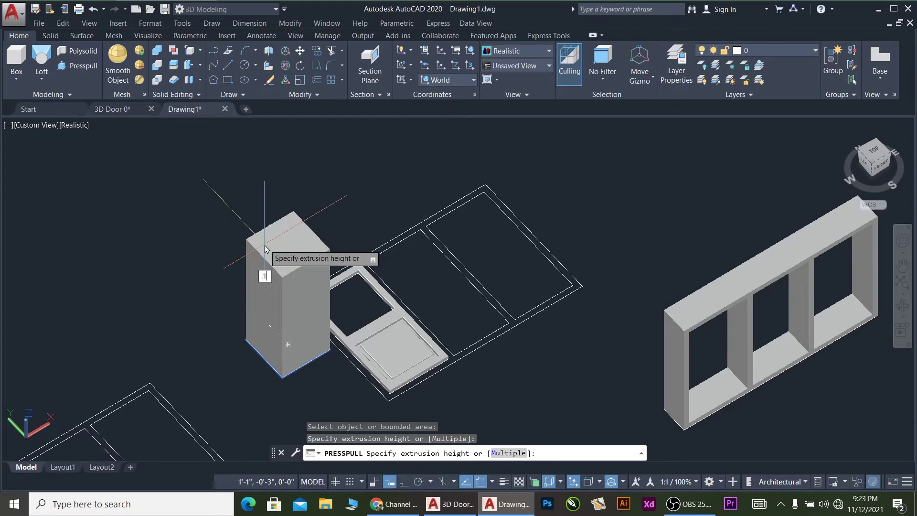
{"action": "key", "text": "Return"}
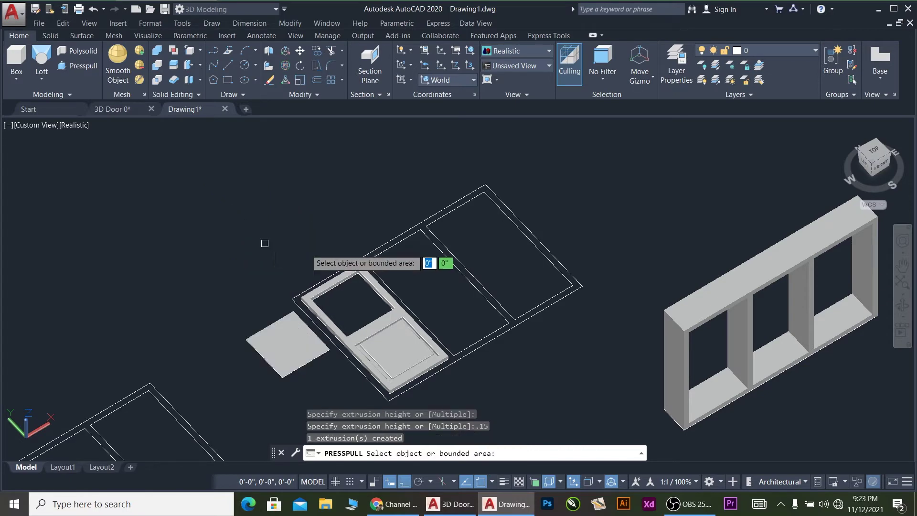
{"action": "scroll", "coordinate": [334, 365], "scroll_direction": "up", "scroll_amount": 5}
{"action": "key", "text": "Return"}
{"action": "left_click", "coordinate": [270, 309]}
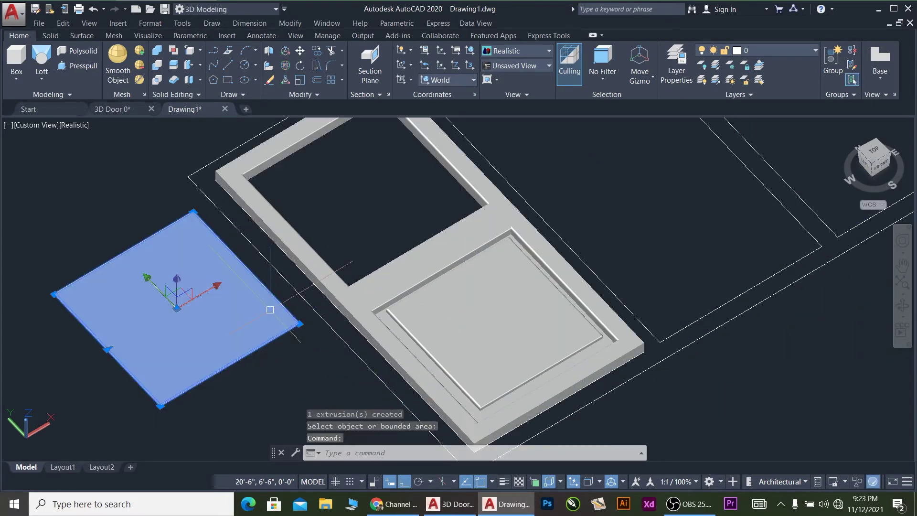
{"action": "scroll", "coordinate": [307, 358], "scroll_direction": "up", "scroll_amount": 2}
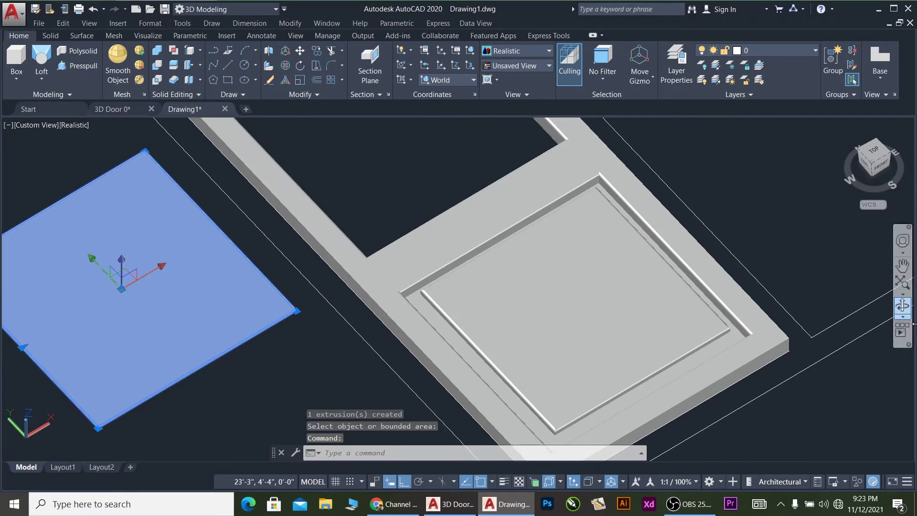
Rotate the panel solid 90° about the X axis from its outer bottom corner with 3D Rotate, standing it upright.
{"action": "key", "text": "Escape"}
{"action": "left_click", "coordinate": [902, 305]}
{"action": "left_click_drag", "start_coordinate": [674, 323], "coordinate": [635, 411]}
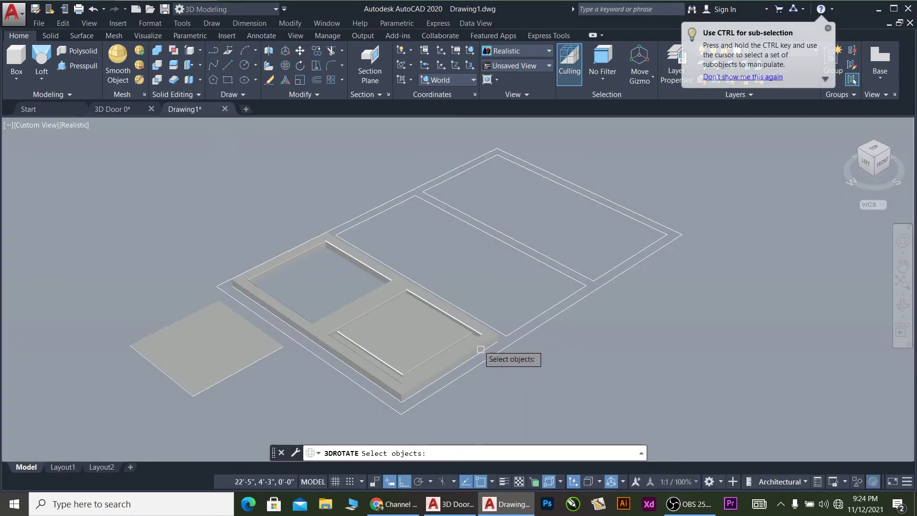
{"action": "left_click", "coordinate": [494, 343]}
{"action": "key", "text": "Return"}
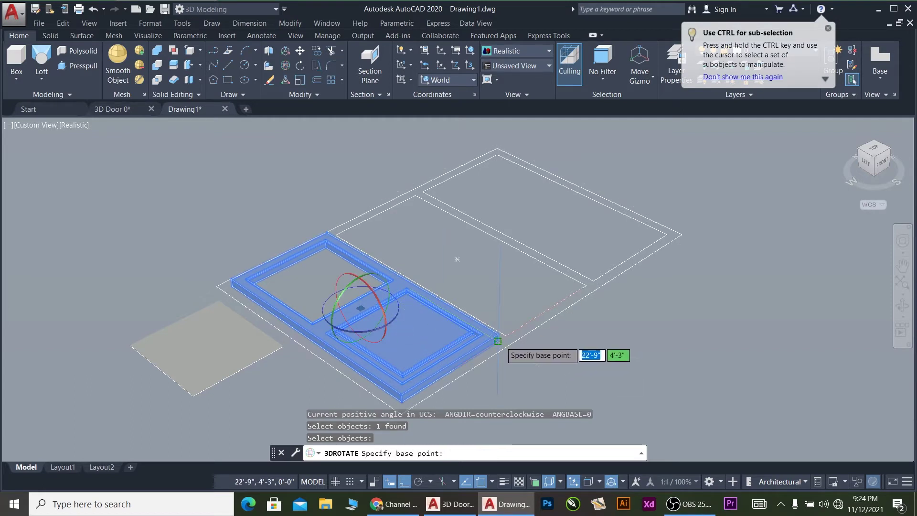
{"action": "left_click", "coordinate": [497, 340]}
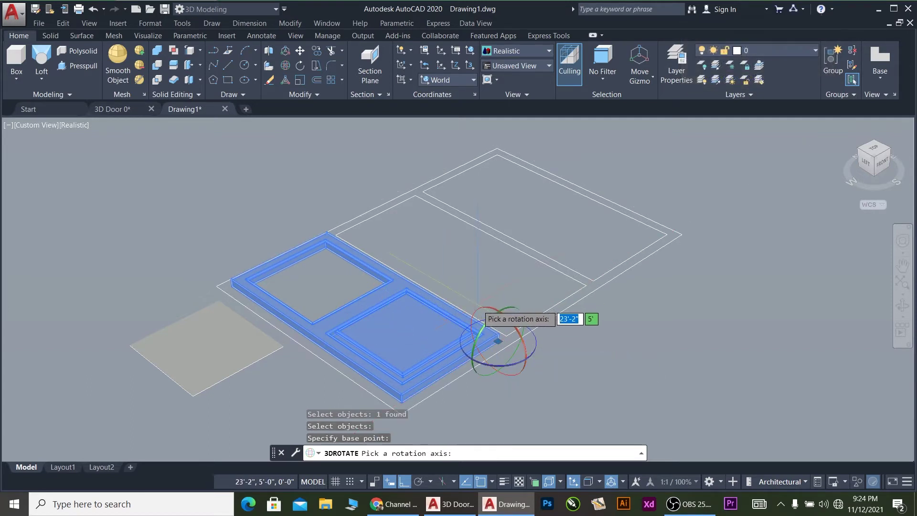
{"action": "left_click", "coordinate": [482, 315]}
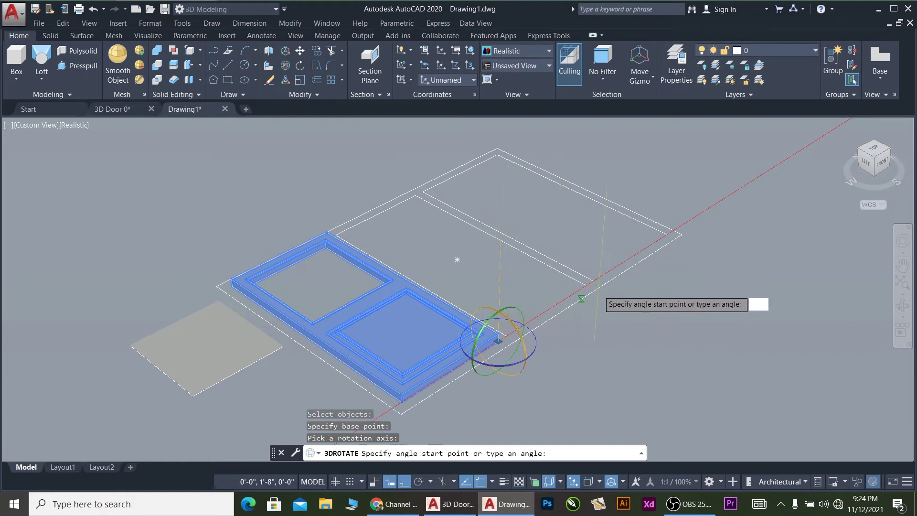
{"action": "left_click", "coordinate": [617, 311]}
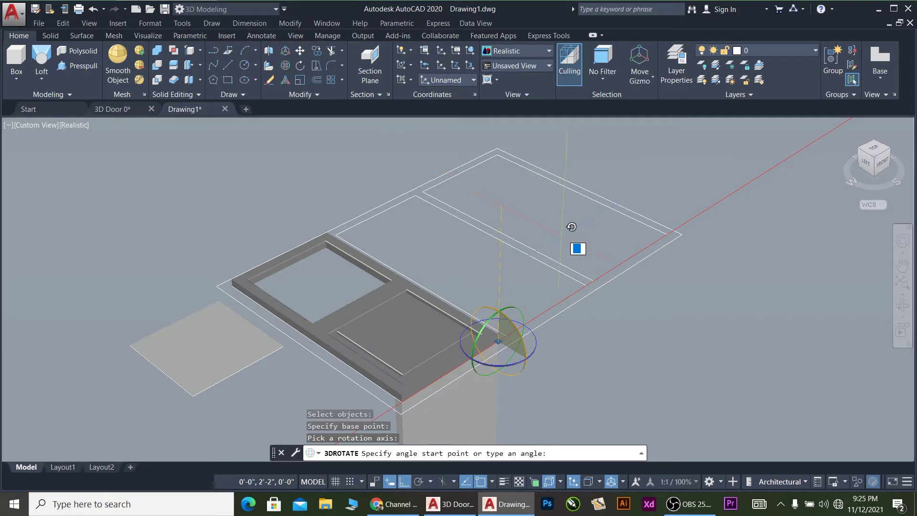
{"action": "key", "text": "Return"}
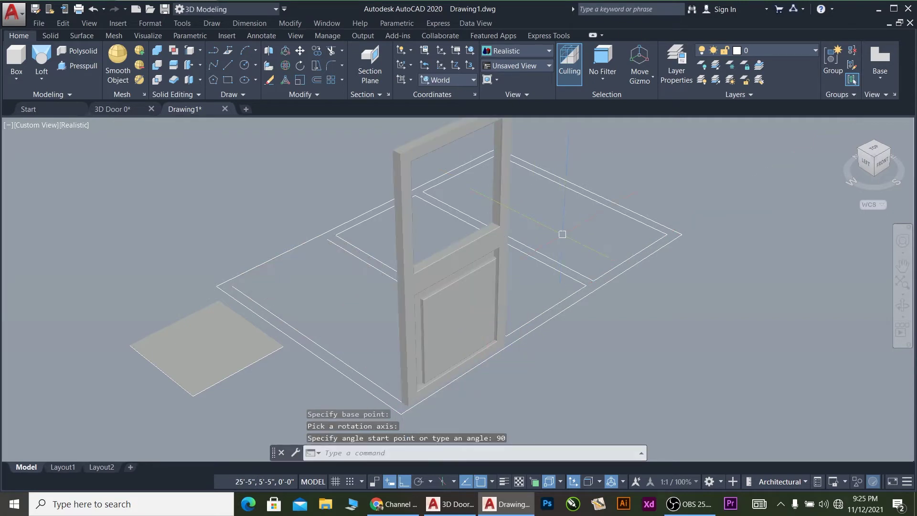
Rotate the thin pane 90° about the X axis through its centre and delete its leftover flat outline.
{"action": "scroll", "coordinate": [559, 258], "scroll_direction": "down", "scroll_amount": 2}
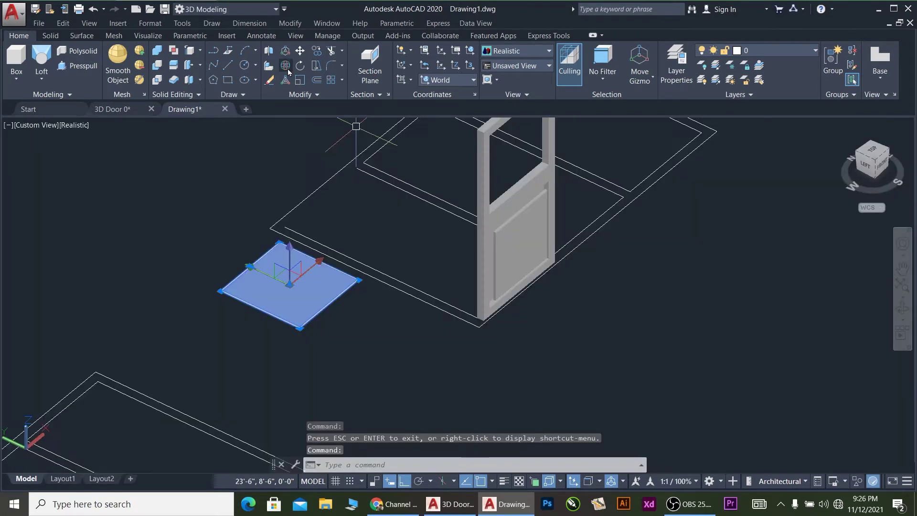
{"action": "left_click", "coordinate": [286, 68]}
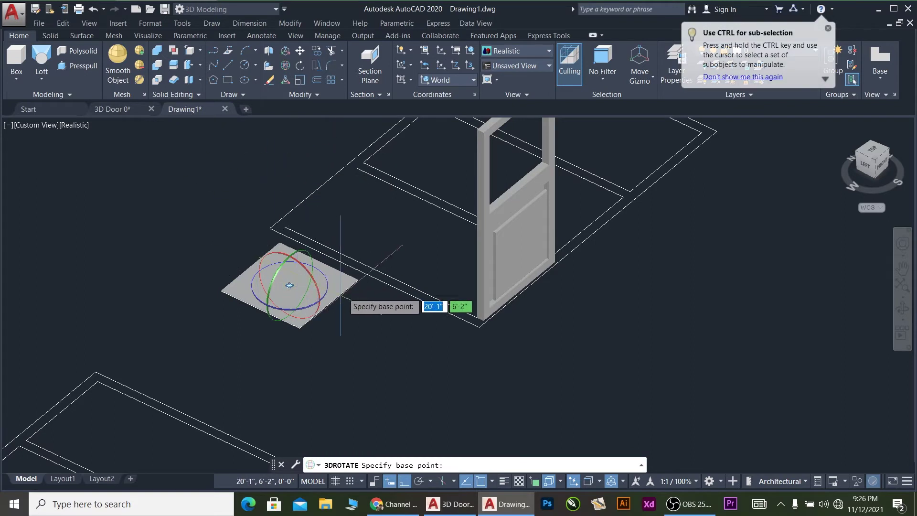
{"action": "left_click", "coordinate": [288, 285]}
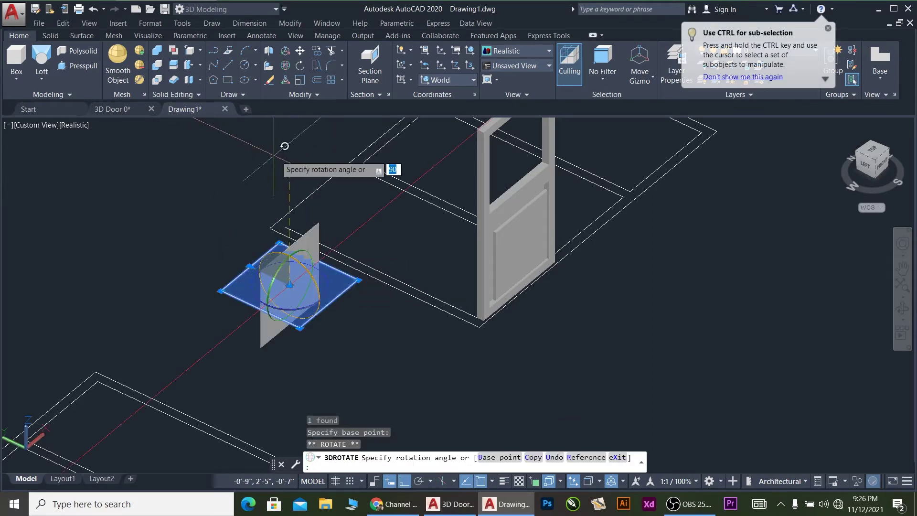
{"action": "left_click", "coordinate": [290, 222]}
{"action": "scroll", "coordinate": [316, 310], "scroll_direction": "down", "scroll_amount": 2}
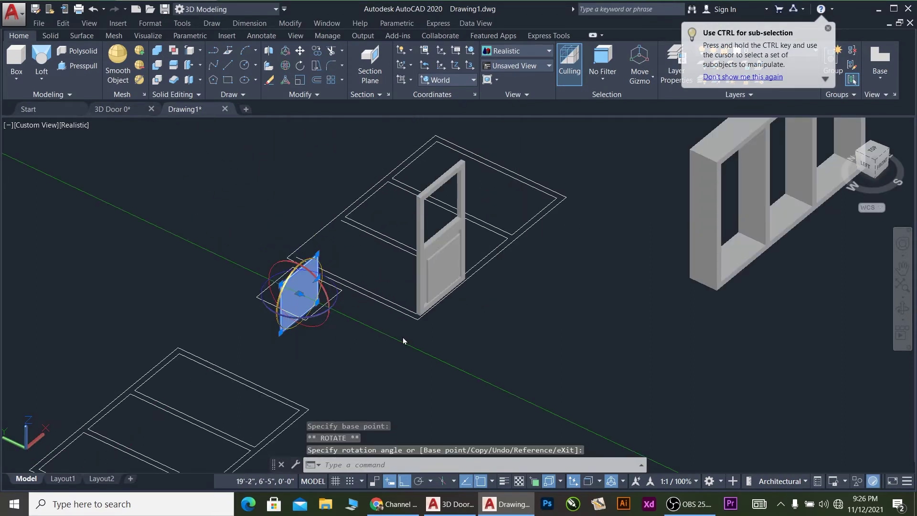
{"action": "key", "text": "Delete"}
Check the upright pane beside the panel and set the visual style to 2D Wireframe.
{"action": "scroll", "coordinate": [291, 290], "scroll_direction": "up", "scroll_amount": 6}
{"action": "scroll", "coordinate": [213, 331], "scroll_direction": "down", "scroll_amount": 5}
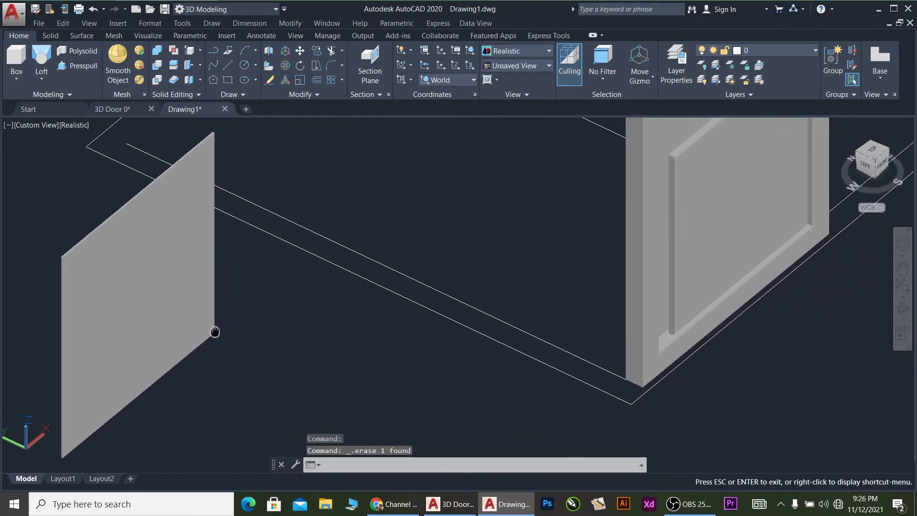
{"action": "left_click", "coordinate": [213, 330]}
{"action": "scroll", "coordinate": [282, 277], "scroll_direction": "up", "scroll_amount": 2}
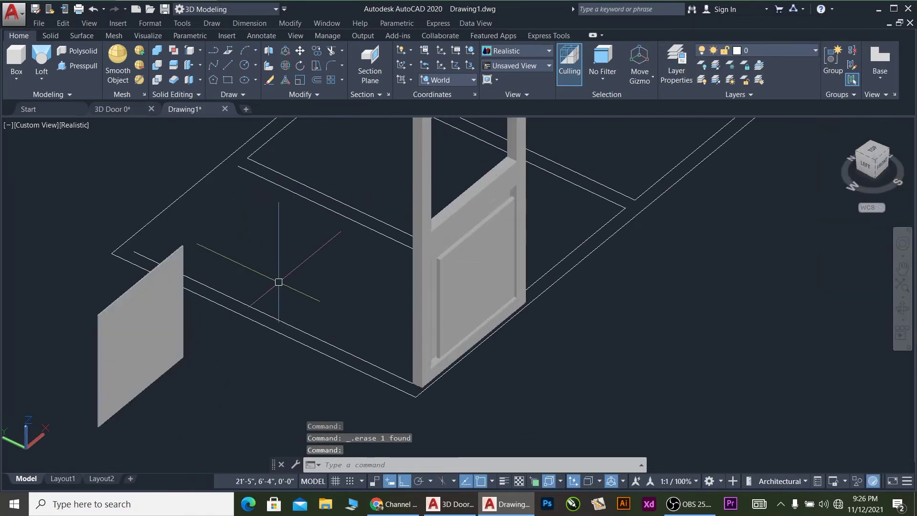
{"action": "scroll", "coordinate": [181, 356], "scroll_direction": "up", "scroll_amount": 3}
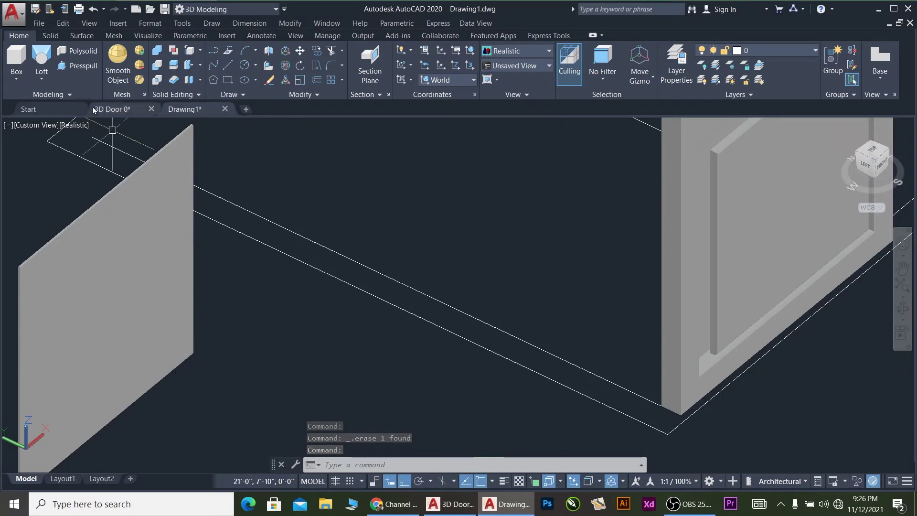
{"action": "left_click", "coordinate": [76, 126]}
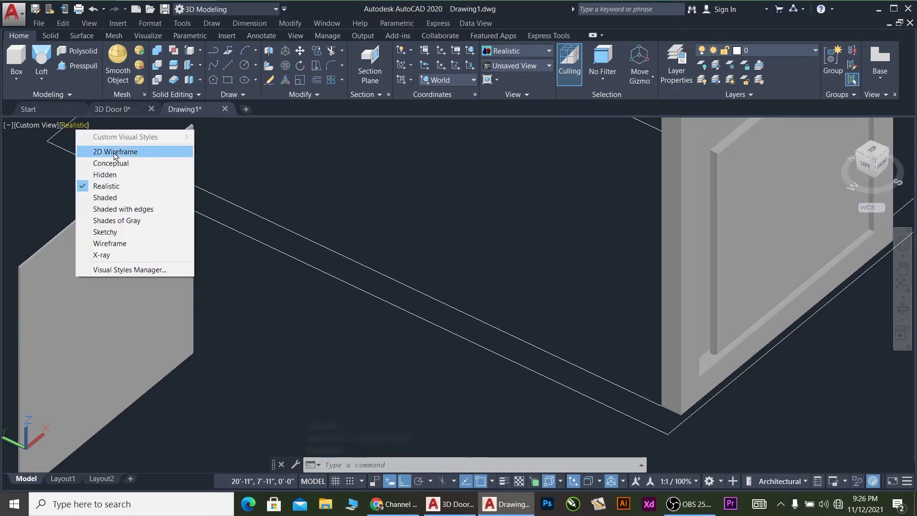
{"action": "left_click", "coordinate": [114, 151]}
Move the pane from the midpoint of its lower corner's thickness edge to the matching midpoint in the panel's upper opening.
{"action": "scroll", "coordinate": [174, 348], "scroll_direction": "up", "scroll_amount": 5}
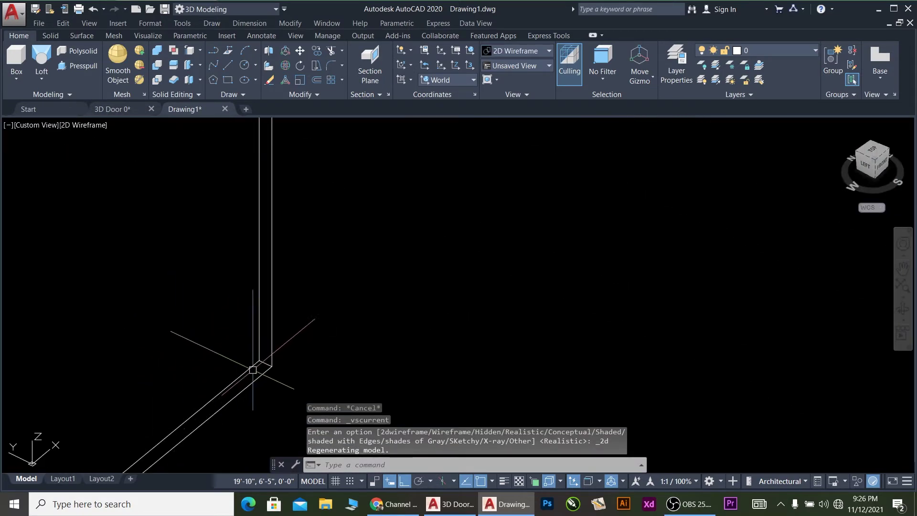
{"action": "scroll", "coordinate": [276, 331], "scroll_direction": "up", "scroll_amount": 3}
{"action": "left_click", "coordinate": [281, 325]}
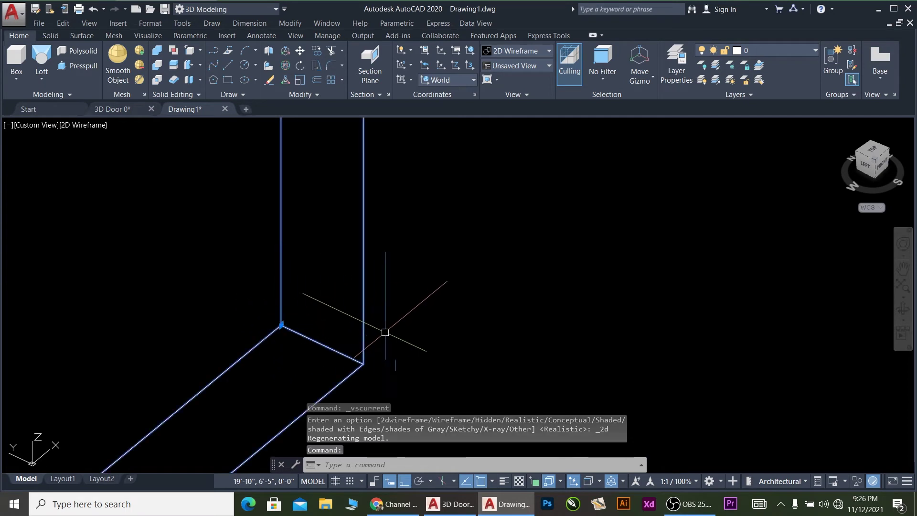
{"action": "type", "text": "m"}
{"action": "key", "text": "Return"}
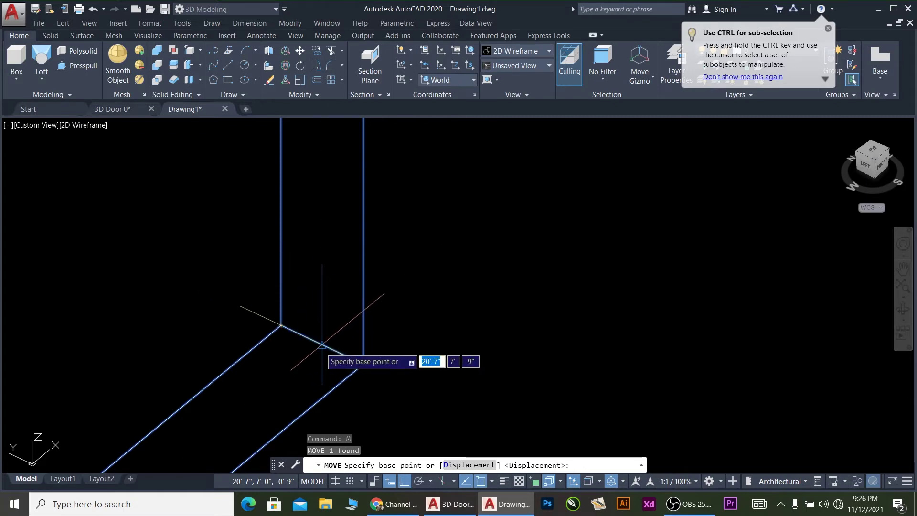
{"action": "left_click", "coordinate": [326, 346]}
{"action": "scroll", "coordinate": [364, 317], "scroll_direction": "down", "scroll_amount": 5}
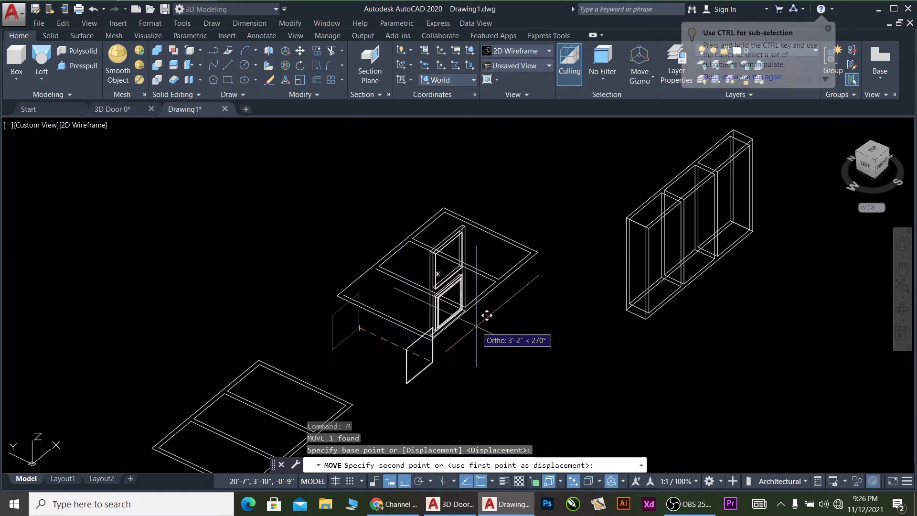
{"action": "scroll", "coordinate": [466, 255], "scroll_direction": "up", "scroll_amount": 6}
{"action": "scroll", "coordinate": [489, 324], "scroll_direction": "down", "scroll_amount": 2}
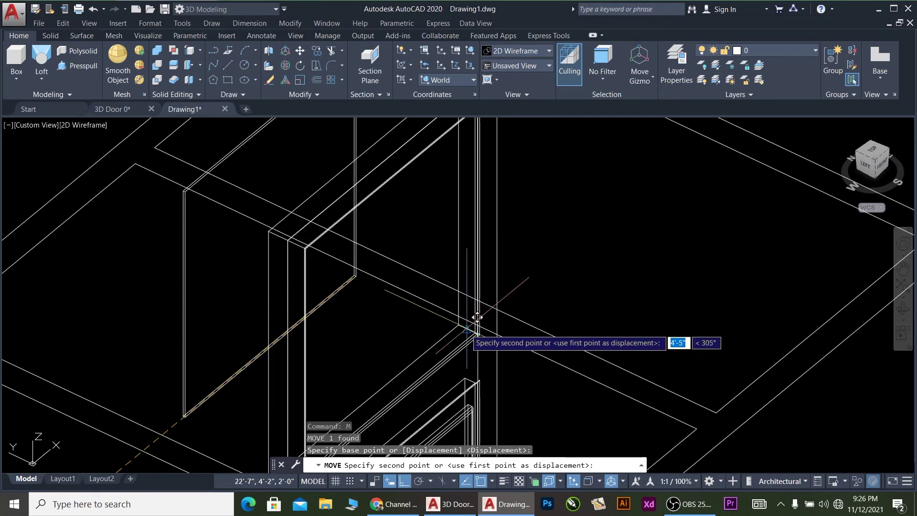
{"action": "left_click", "coordinate": [480, 318]}
Set the visual style to Conceptual and inspect how the pane sits in the upright panel.
{"action": "scroll", "coordinate": [487, 255], "scroll_direction": "down", "scroll_amount": 3}
{"action": "scroll", "coordinate": [492, 242], "scroll_direction": "down", "scroll_amount": 2}
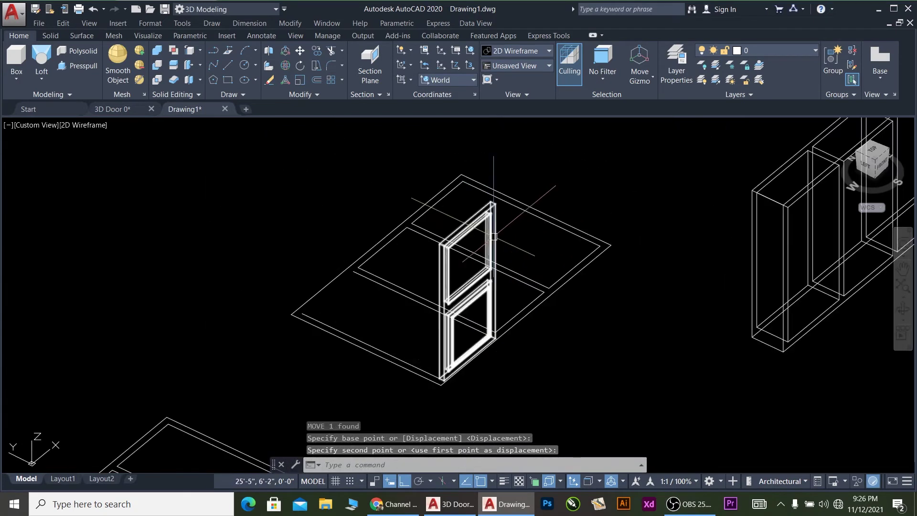
{"action": "scroll", "coordinate": [554, 305], "scroll_direction": "down", "scroll_amount": 3}
{"action": "scroll", "coordinate": [552, 281], "scroll_direction": "up", "scroll_amount": 3}
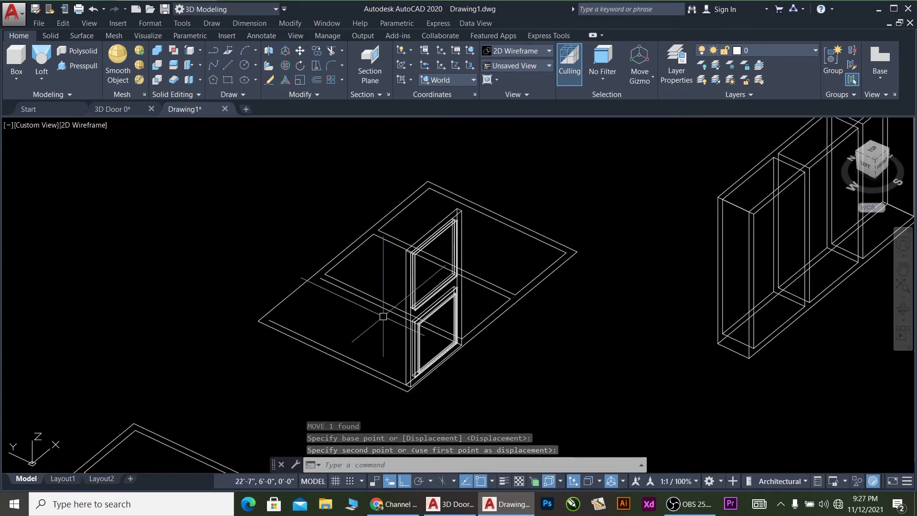
{"action": "left_click", "coordinate": [83, 126]}
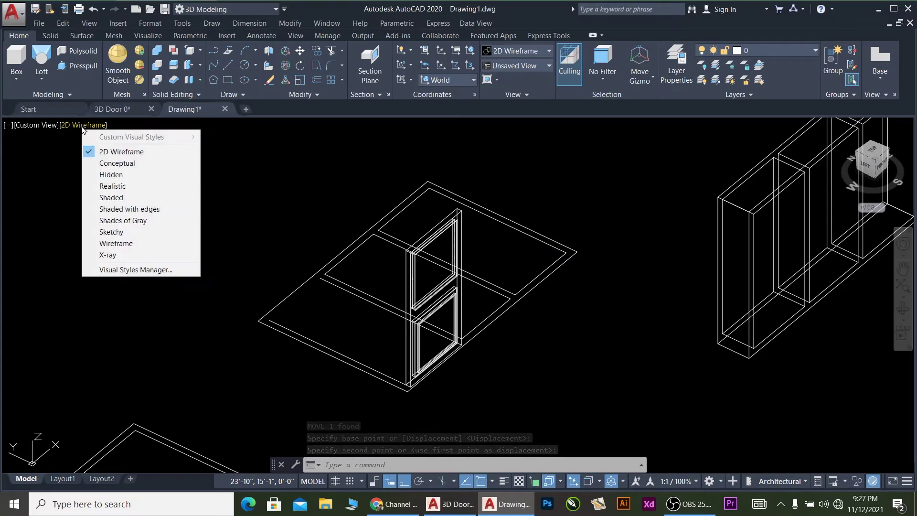
{"action": "left_click", "coordinate": [127, 163]}
{"action": "scroll", "coordinate": [412, 364], "scroll_direction": "up", "scroll_amount": 5}
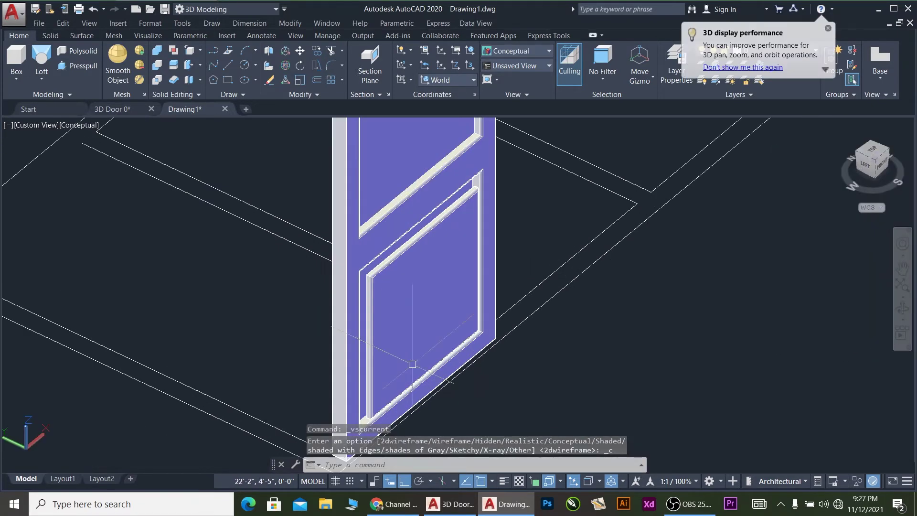
{"action": "scroll", "coordinate": [412, 364], "scroll_direction": "down", "scroll_amount": 8}
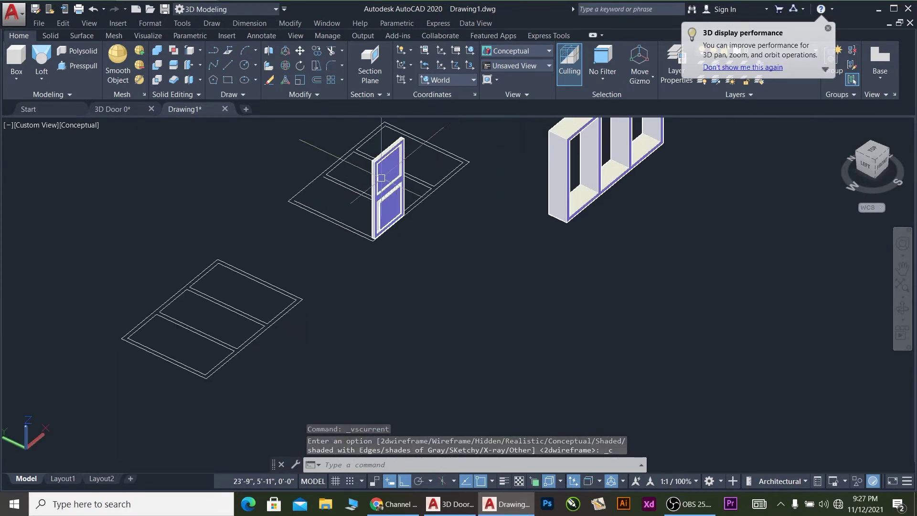
{"action": "scroll", "coordinate": [380, 178], "scroll_direction": "up", "scroll_amount": 4}
{"action": "scroll", "coordinate": [380, 171], "scroll_direction": "down", "scroll_amount": 6}
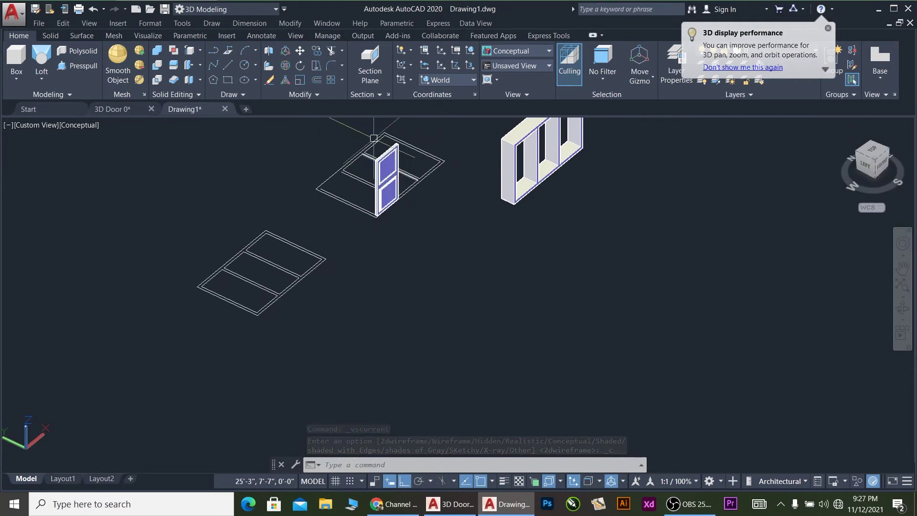
{"action": "scroll", "coordinate": [374, 138], "scroll_direction": "up", "scroll_amount": 5}
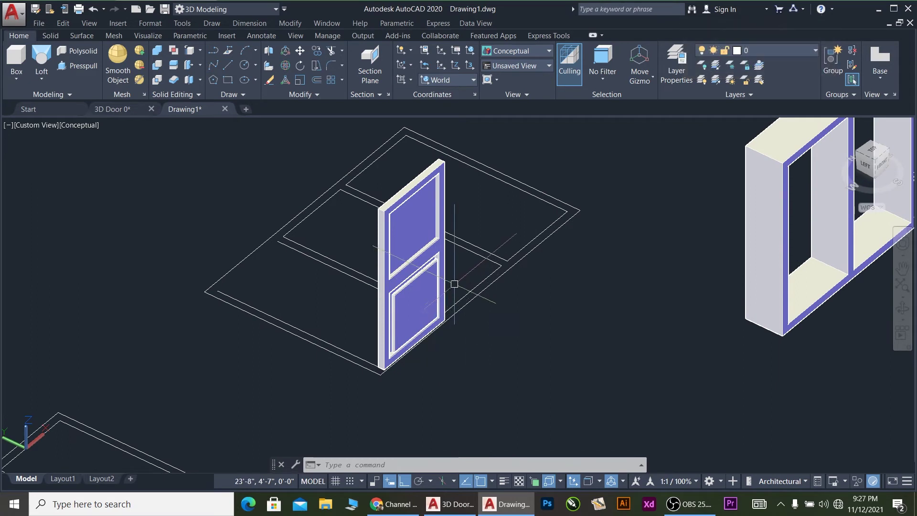
Select the upright panel together with its pane using a crossing window.
{"action": "left_click", "coordinate": [454, 283]}
{"action": "left_click", "coordinate": [407, 252]}
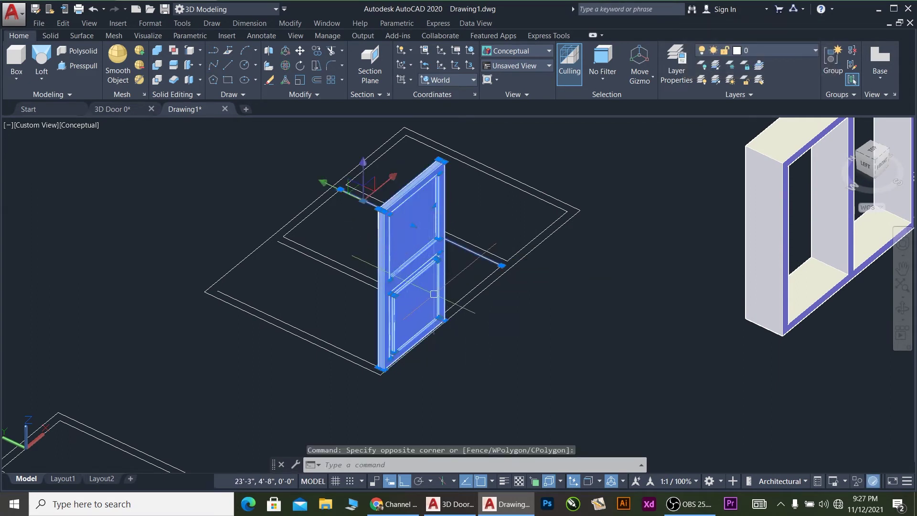
Clear the current selection, pick the door's solid parts, and switch the viewport to the 2D Wireframe visual style.
{"action": "key", "text": "Escape"}
{"action": "left_click", "coordinate": [423, 305]}
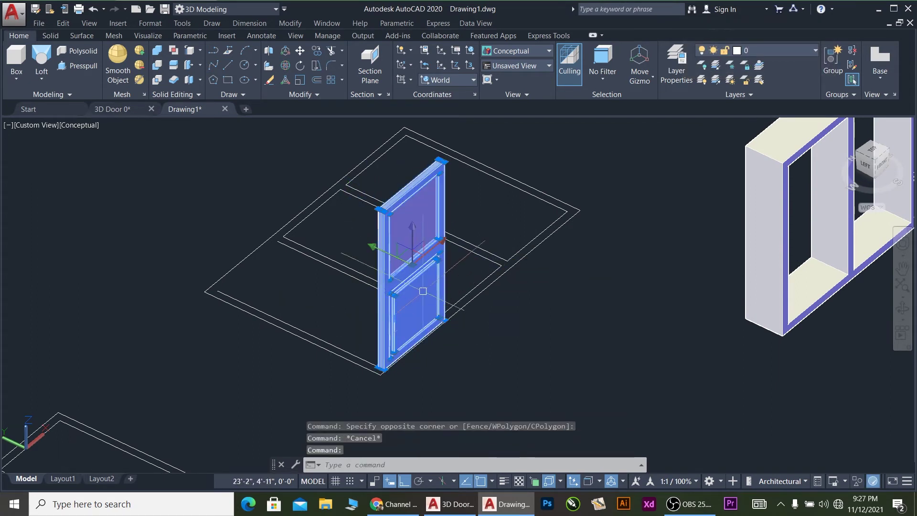
{"action": "left_click", "coordinate": [420, 222]}
{"action": "scroll", "coordinate": [446, 354], "scroll_direction": "up", "scroll_amount": 5}
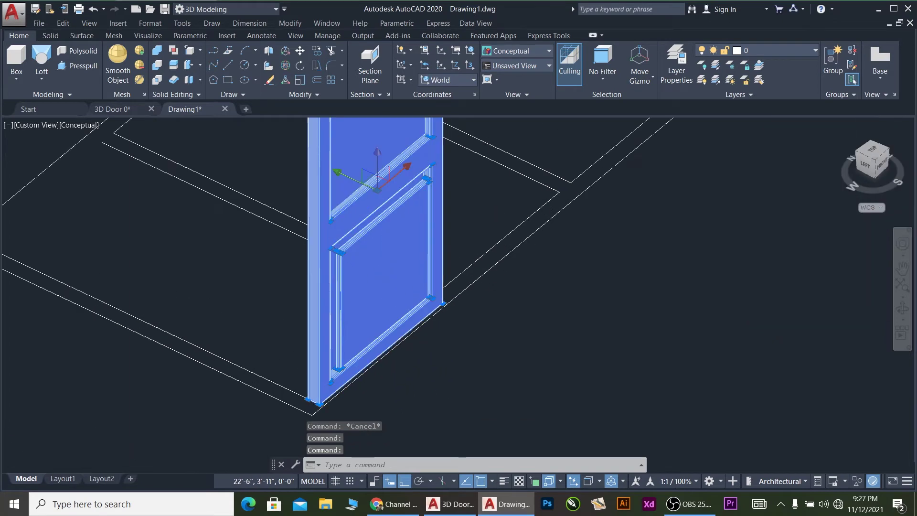
{"action": "left_click", "coordinate": [79, 125]}
{"action": "left_click", "coordinate": [114, 151]}
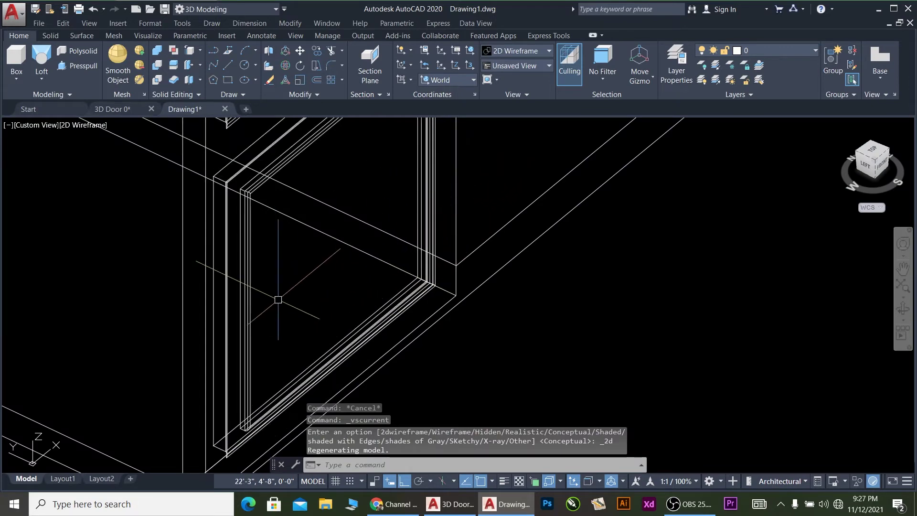
Move the complete door by its lower corner into the far end opening of the three-bay frame.
{"action": "scroll", "coordinate": [278, 299], "scroll_direction": "up", "scroll_amount": 3}
{"action": "left_click", "coordinate": [127, 257]}
{"action": "type", "text": "m"}
{"action": "key", "text": "Return"}
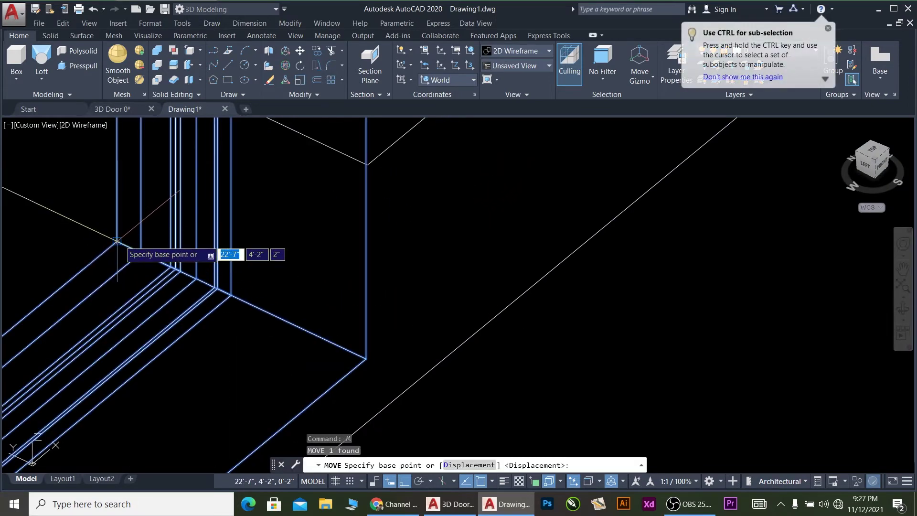
{"action": "left_click", "coordinate": [116, 240]}
{"action": "scroll", "coordinate": [117, 240], "scroll_direction": "up", "scroll_amount": 2}
{"action": "scroll", "coordinate": [247, 266], "scroll_direction": "down", "scroll_amount": 6}
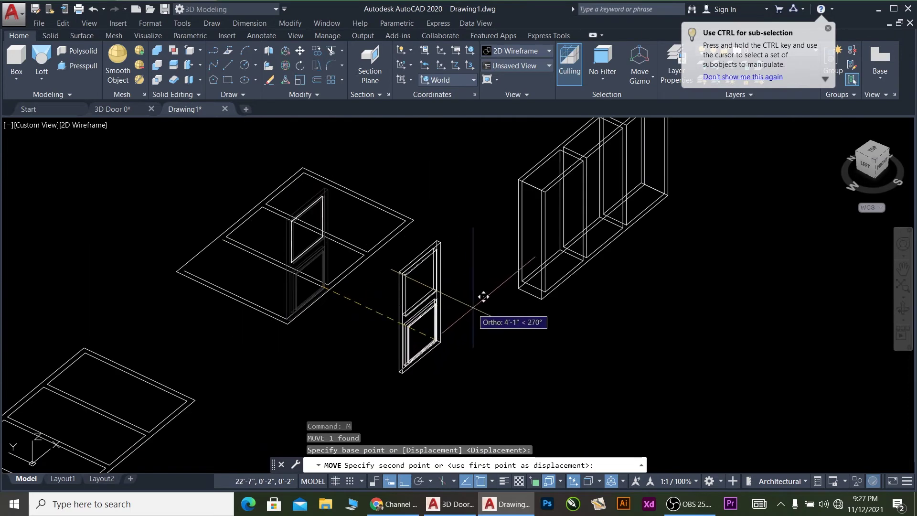
{"action": "scroll", "coordinate": [424, 265], "scroll_direction": "up", "scroll_amount": 5}
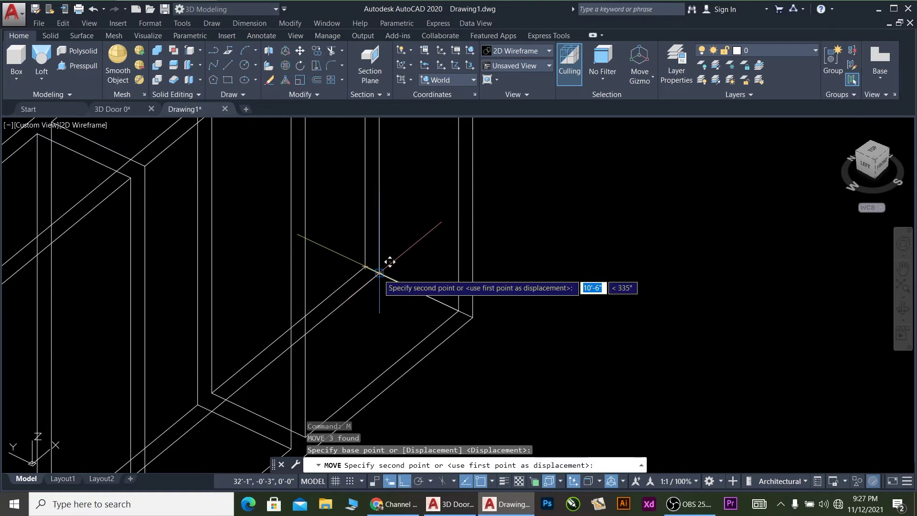
{"action": "left_click", "coordinate": [439, 314]}
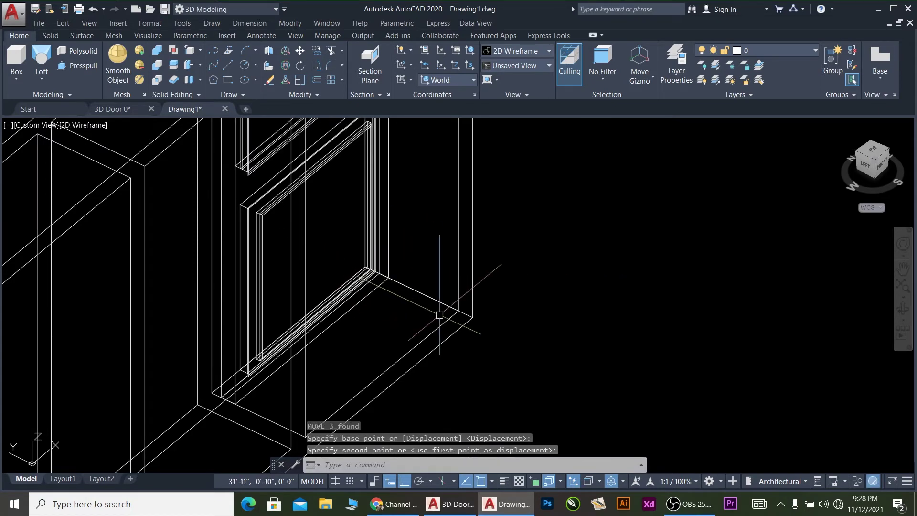
Show the model in the Realistic visual style and examine the door's fit in the frame from the front.
{"action": "scroll", "coordinate": [439, 314], "scroll_direction": "down", "scroll_amount": 5}
{"action": "scroll", "coordinate": [448, 318], "scroll_direction": "up", "scroll_amount": 5}
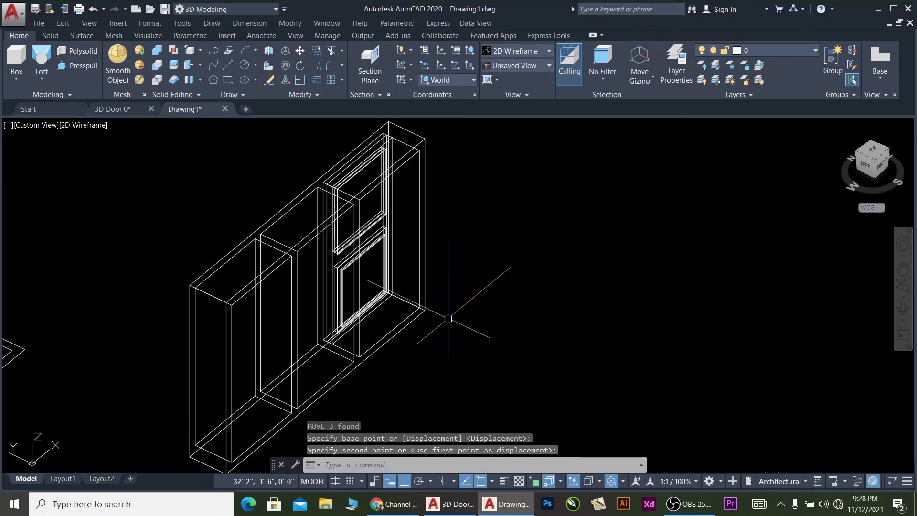
{"action": "left_click", "coordinate": [84, 125]}
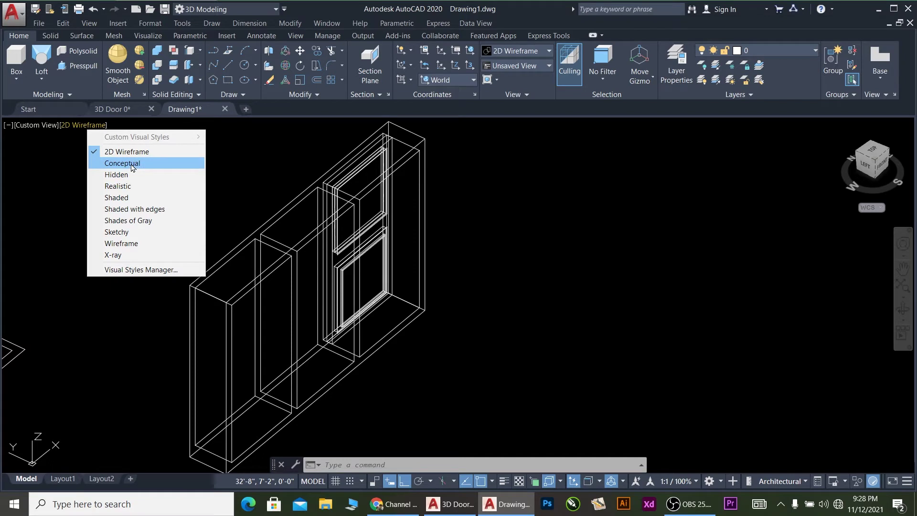
{"action": "left_click", "coordinate": [134, 187]}
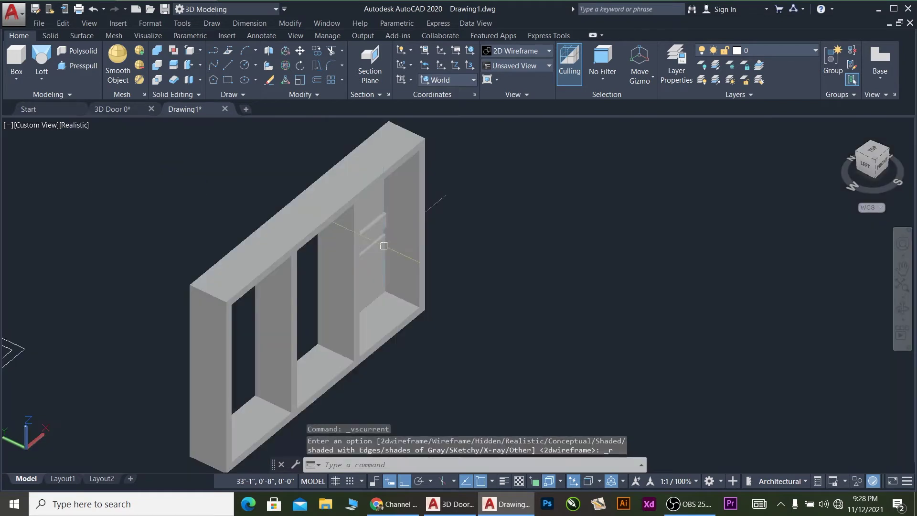
{"action": "left_click", "coordinate": [901, 309]}
{"action": "left_click_drag", "start_coordinate": [528, 267], "coordinate": [459, 247]}
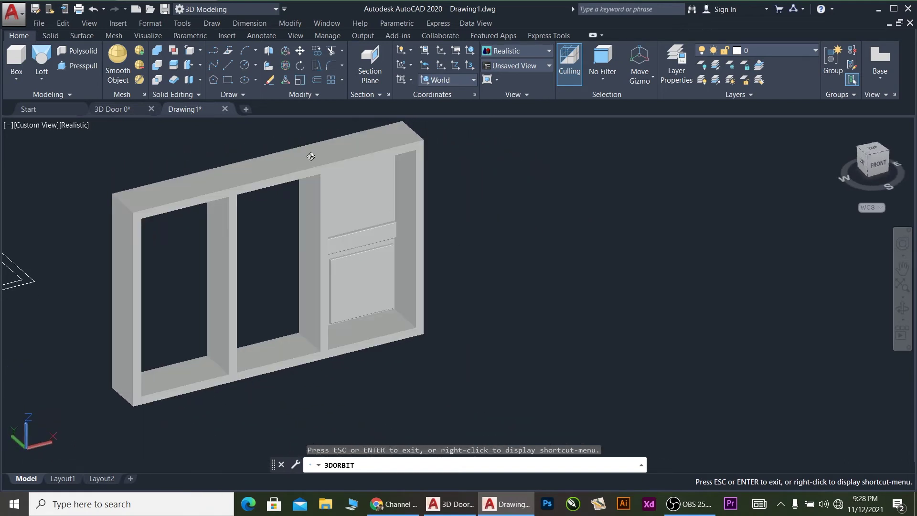
{"action": "left_click_drag", "start_coordinate": [311, 156], "coordinate": [433, 244]}
{"action": "key", "text": "Escape"}
{"action": "left_click", "coordinate": [317, 139]}
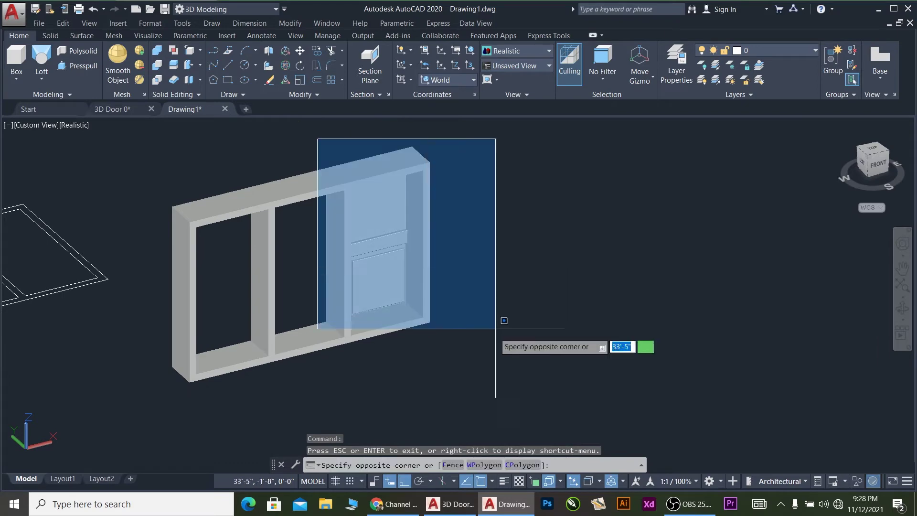
{"action": "left_click", "coordinate": [587, 363]}
{"action": "key", "text": "Escape"}
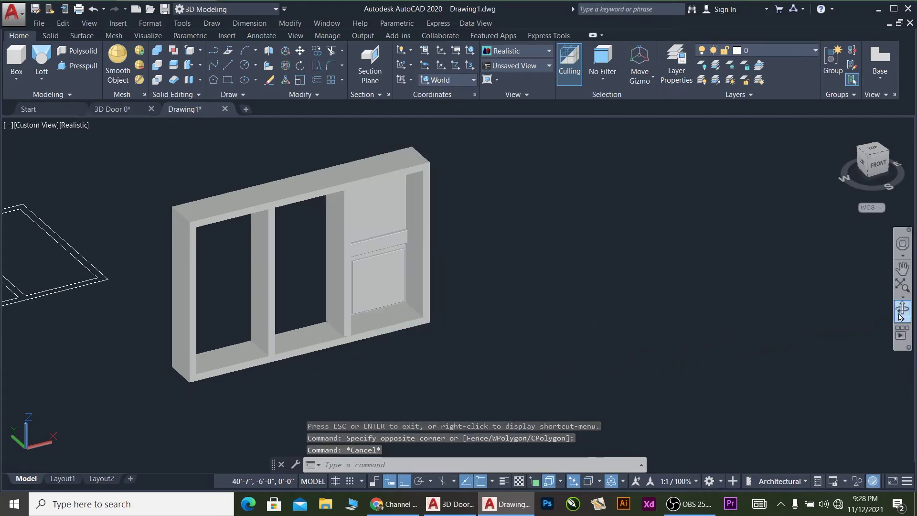
Move the door from the end opening to the lower corner of the frame's middle opening on the back side.
{"action": "left_click", "coordinate": [902, 308]}
{"action": "left_click_drag", "start_coordinate": [363, 267], "coordinate": [482, 288]}
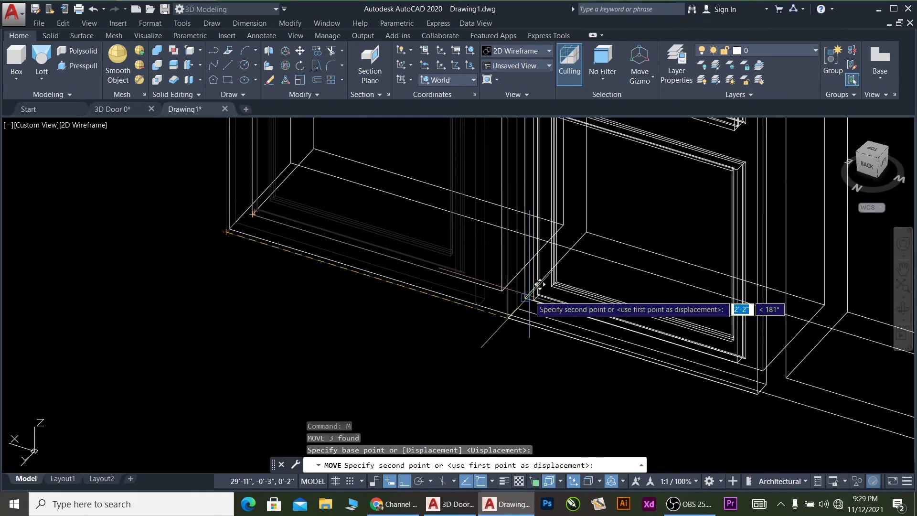
{"action": "left_click", "coordinate": [574, 325]}
{"action": "scroll", "coordinate": [511, 363], "scroll_direction": "down", "scroll_amount": 5}
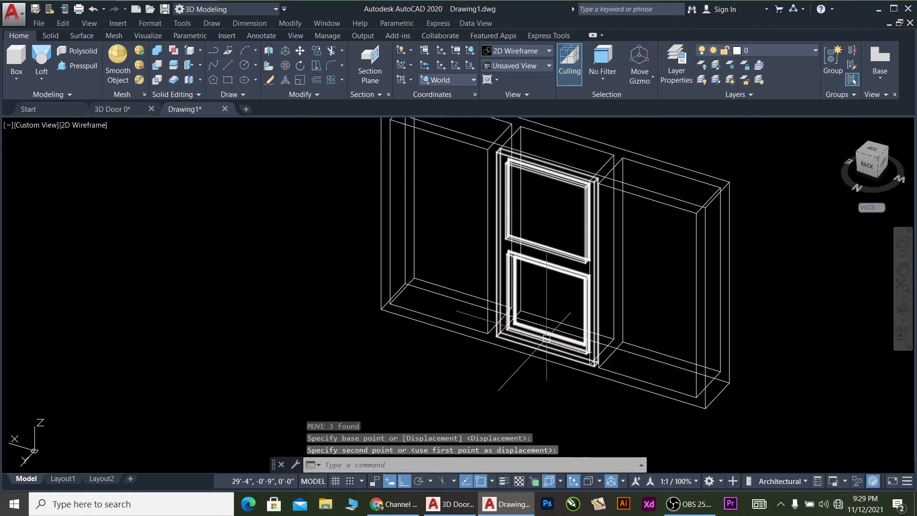
Set the visual style to Realistic with the whole frame in view.
{"action": "scroll", "coordinate": [530, 362], "scroll_direction": "down", "scroll_amount": 2}
{"action": "left_click", "coordinate": [84, 125]}
{"action": "left_click", "coordinate": [107, 187]}
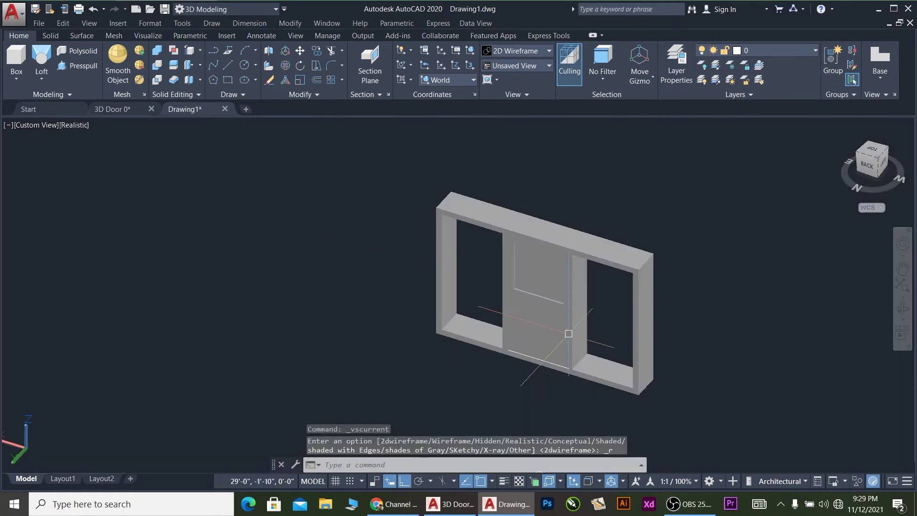
{"action": "scroll", "coordinate": [550, 355], "scroll_direction": "up", "scroll_amount": 4}
{"action": "scroll", "coordinate": [550, 356], "scroll_direction": "down", "scroll_amount": 4}
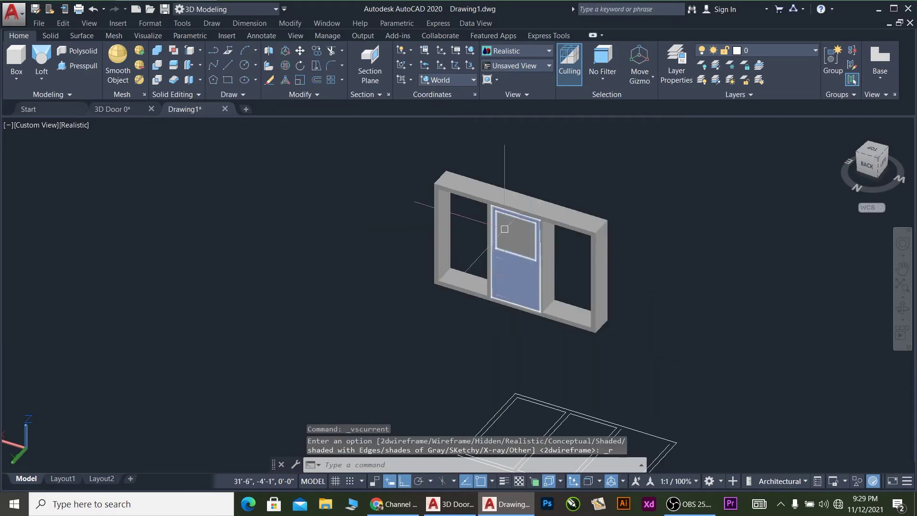
Copy the middle door by its lower corner into the two remaining openings on either side.
{"action": "left_click", "coordinate": [477, 159]}
{"action": "left_click", "coordinate": [565, 328]}
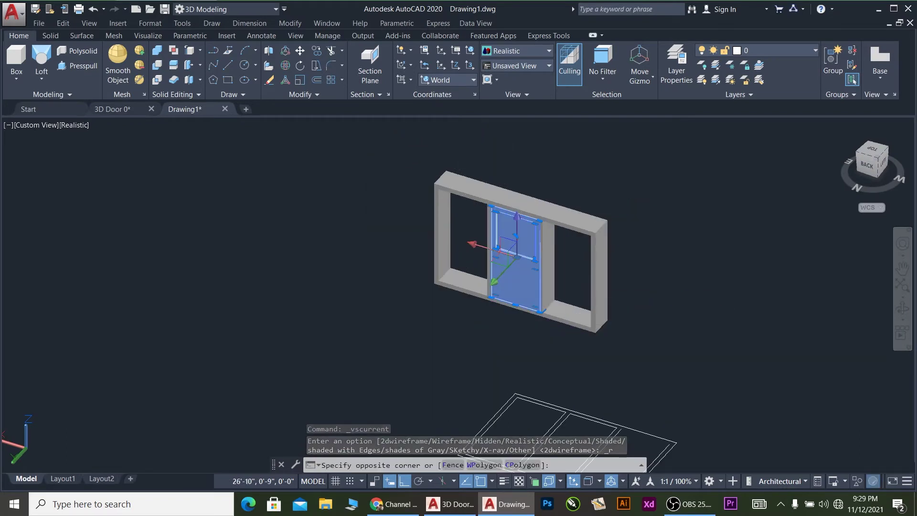
{"action": "type", "text": "co"}
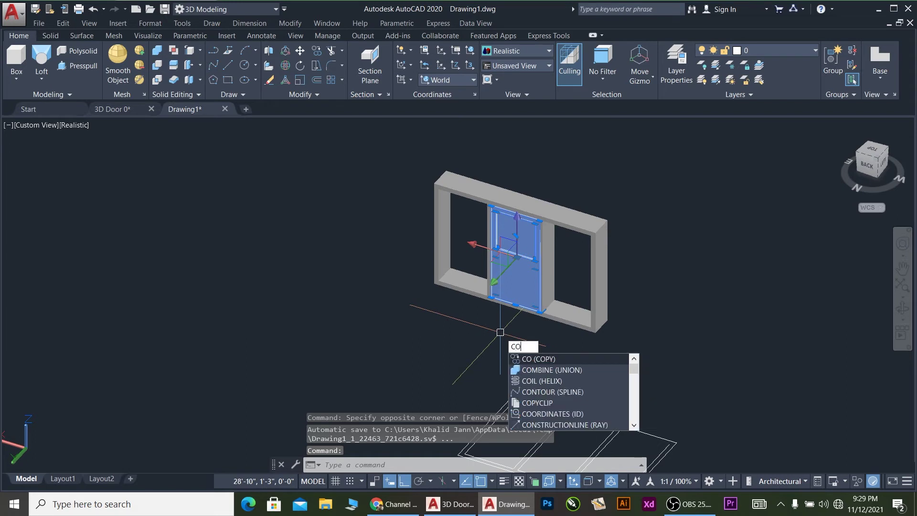
{"action": "key", "text": "Return"}
{"action": "scroll", "coordinate": [501, 334], "scroll_direction": "up", "scroll_amount": 3}
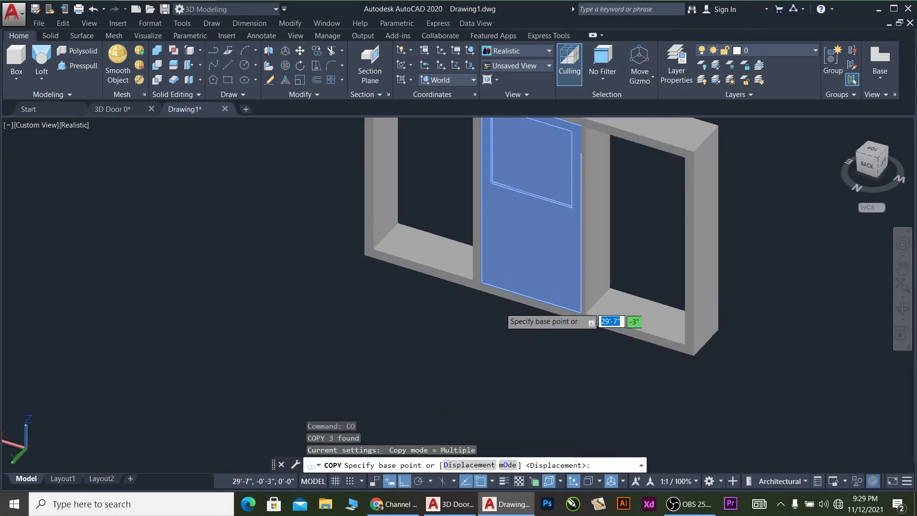
{"action": "left_click", "coordinate": [481, 283]}
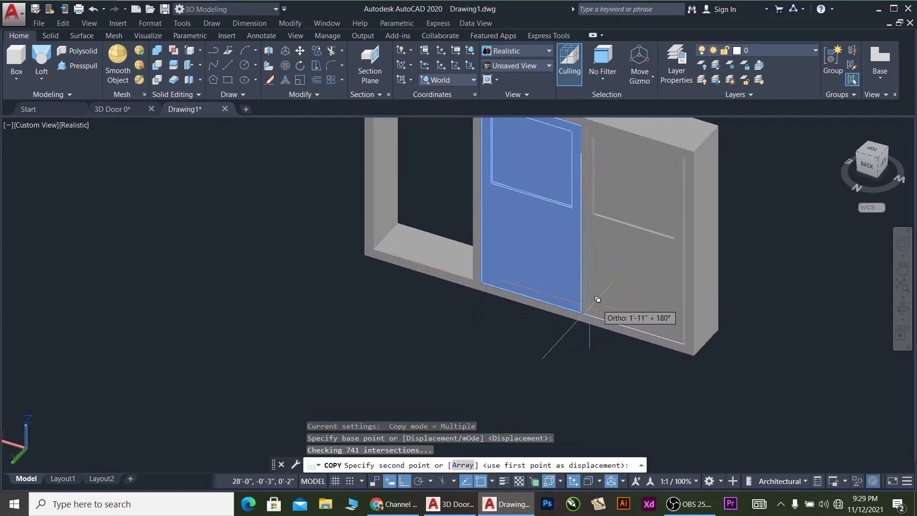
{"action": "left_click", "coordinate": [588, 306]}
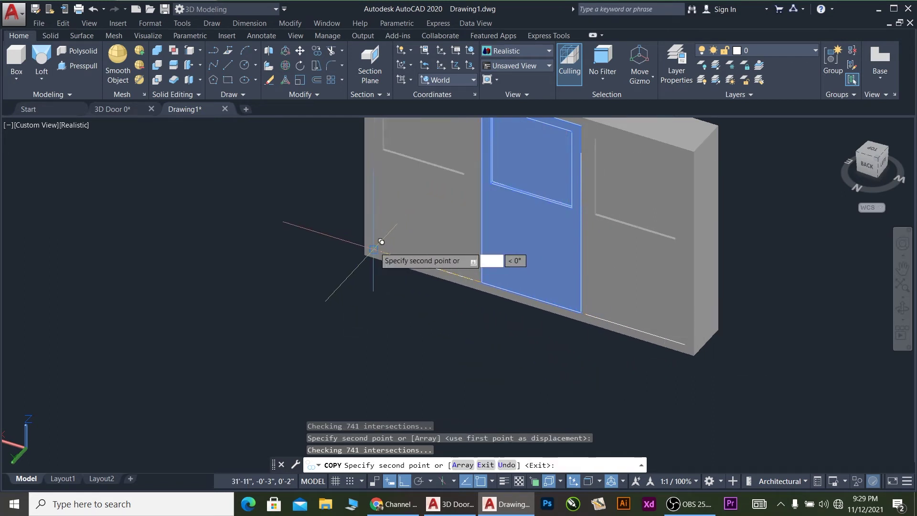
{"action": "scroll", "coordinate": [386, 299], "scroll_direction": "down", "scroll_amount": 2}
{"action": "scroll", "coordinate": [386, 299], "scroll_direction": "down", "scroll_amount": 3}
{"action": "key", "text": "Escape"}
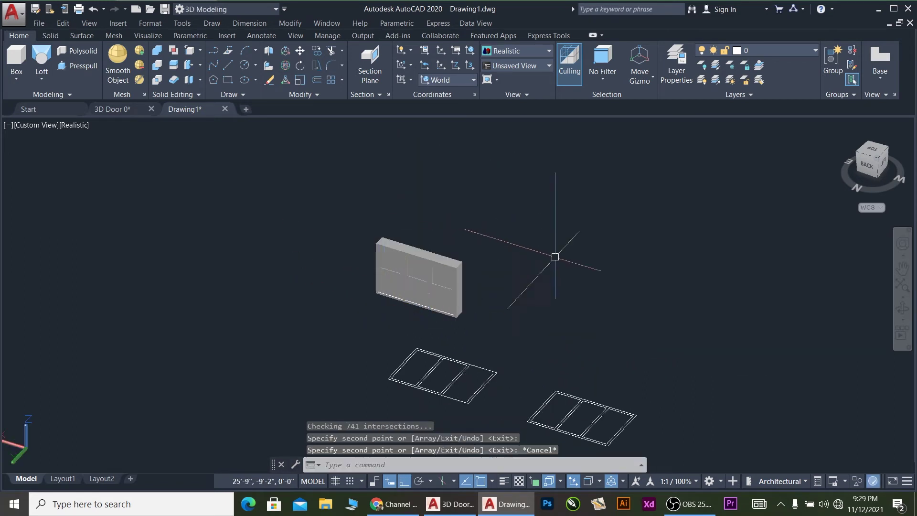
Examine the three installed doors inside the frame from the front.
{"action": "left_click", "coordinate": [904, 310]}
{"action": "left_click_drag", "start_coordinate": [622, 317], "coordinate": [673, 347]}
{"action": "scroll", "coordinate": [620, 311], "scroll_direction": "up", "scroll_amount": 5}
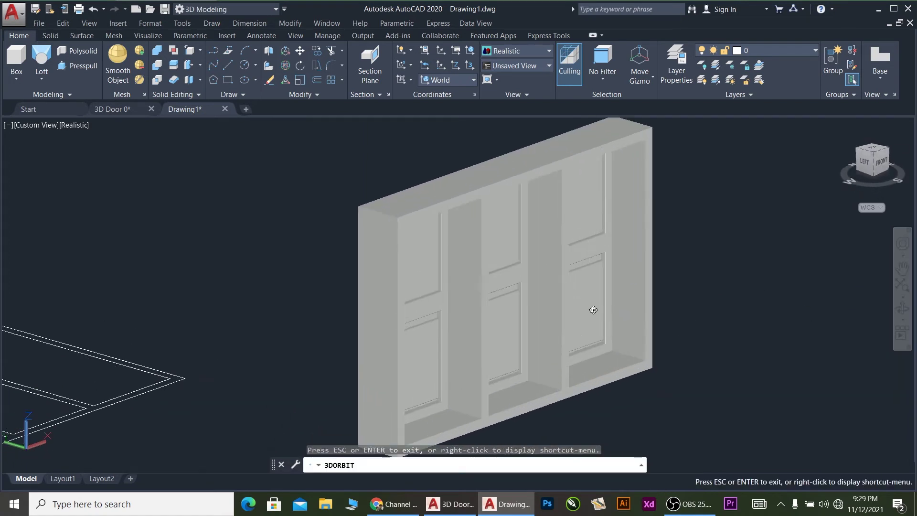
{"action": "scroll", "coordinate": [574, 309], "scroll_direction": "down", "scroll_amount": 2}
{"action": "scroll", "coordinate": [594, 215], "scroll_direction": "up", "scroll_amount": 4}
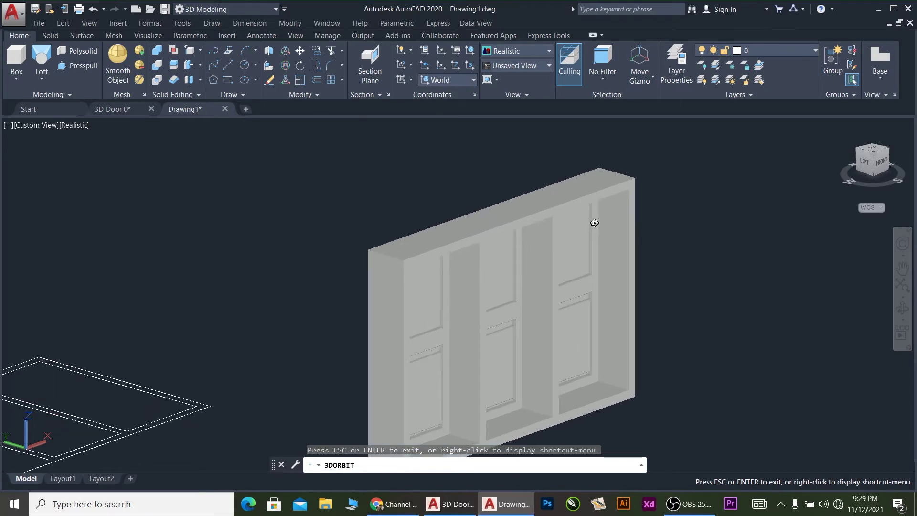
{"action": "mouse_move", "coordinate": [653, 247]}
{"action": "left_mouse_down"}
{"action": "mouse_move", "coordinate": [644, 249]}
{"action": "mouse_move", "coordinate": [657, 252]}
{"action": "left_mouse_up"}
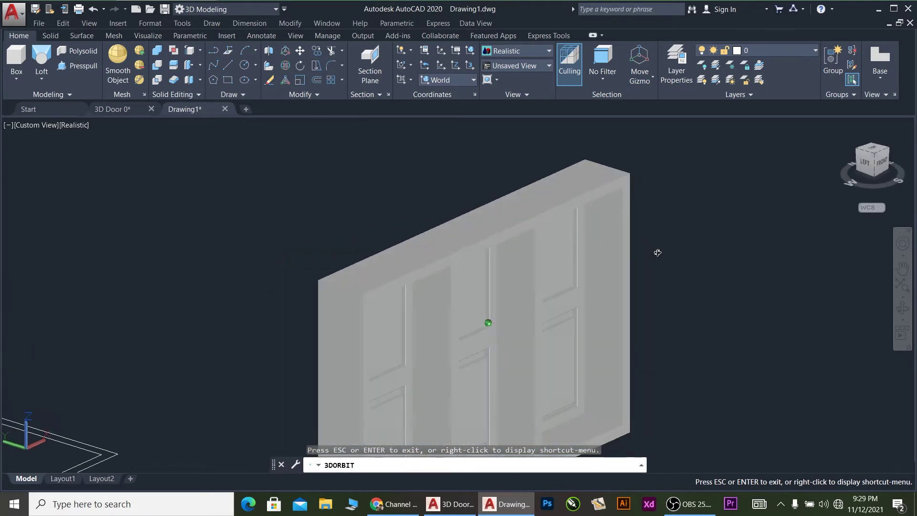
{"action": "scroll", "coordinate": [655, 243], "scroll_direction": "down", "scroll_amount": 5}
{"action": "key", "text": "Escape"}
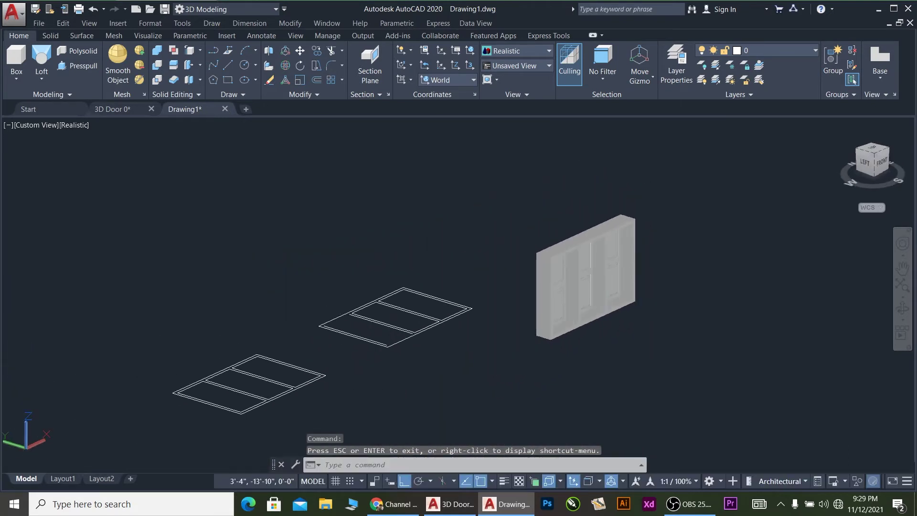
Erase the flat three-bay outline nearest the 3D frame.
{"action": "left_click", "coordinate": [308, 232]}
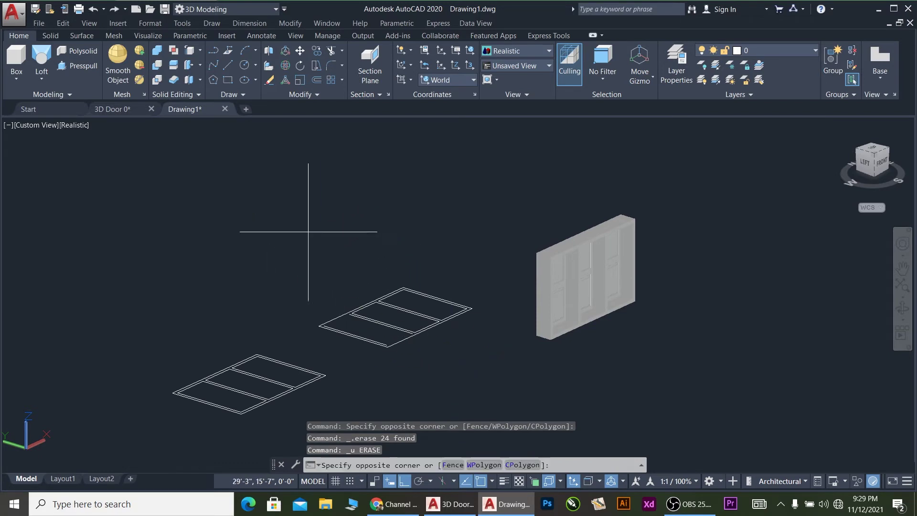
{"action": "left_click", "coordinate": [488, 387]}
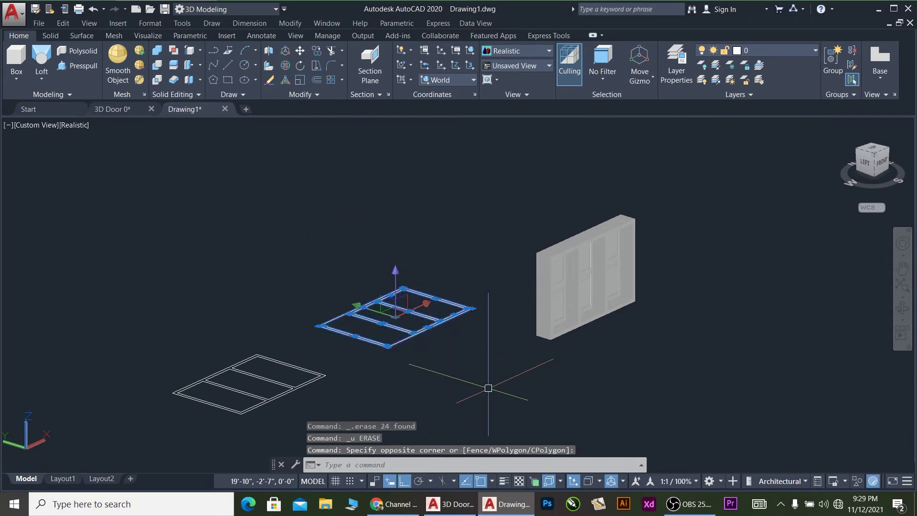
{"action": "key", "text": "Delete"}
{"action": "scroll", "coordinate": [377, 294], "scroll_direction": "down", "scroll_amount": 2}
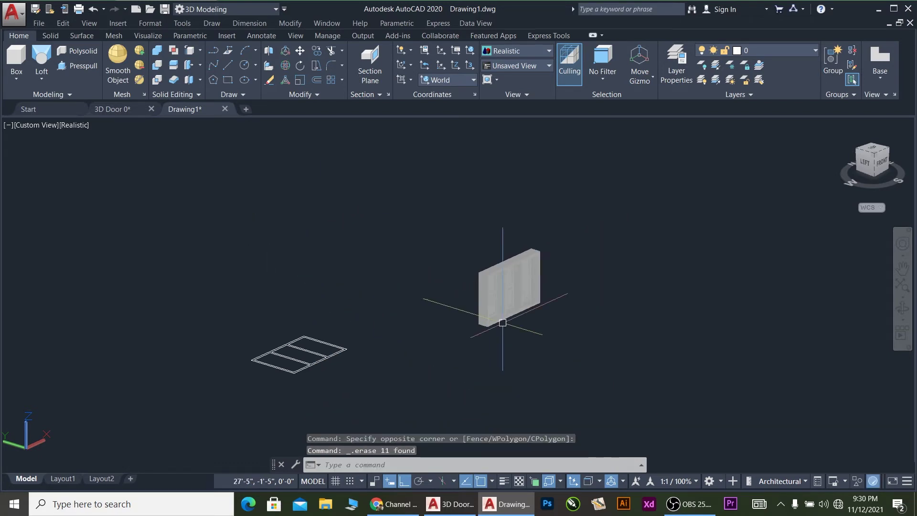
{"action": "scroll", "coordinate": [502, 322], "scroll_direction": "up", "scroll_amount": 3}
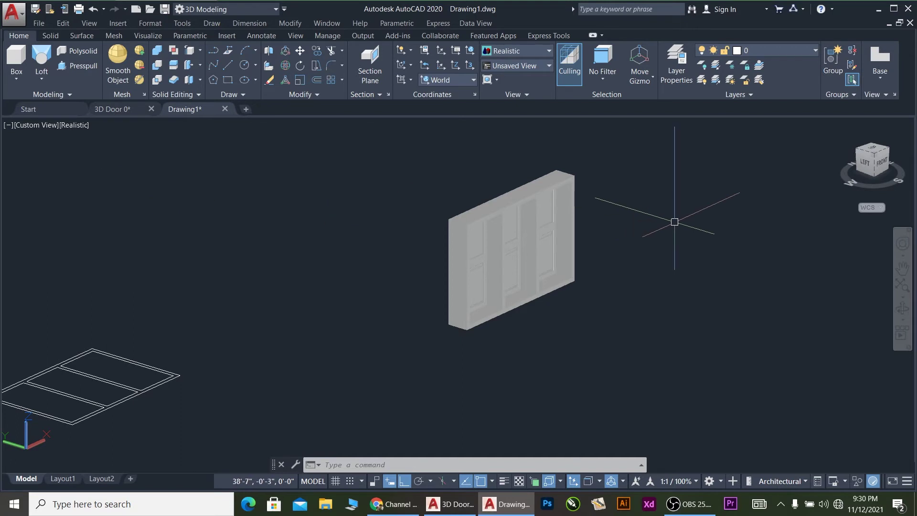
{"action": "key", "text": "Escape"}
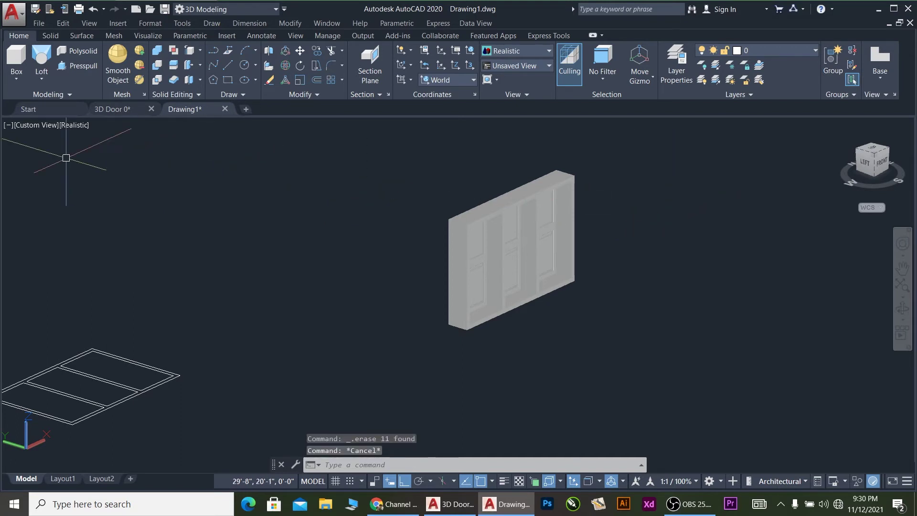
Open the Materials Browser and duplicate the Global material, naming the copy Wood.
{"action": "left_click", "coordinate": [493, 174]}
{"action": "left_click", "coordinate": [80, 37]}
{"action": "left_click", "coordinate": [146, 36]}
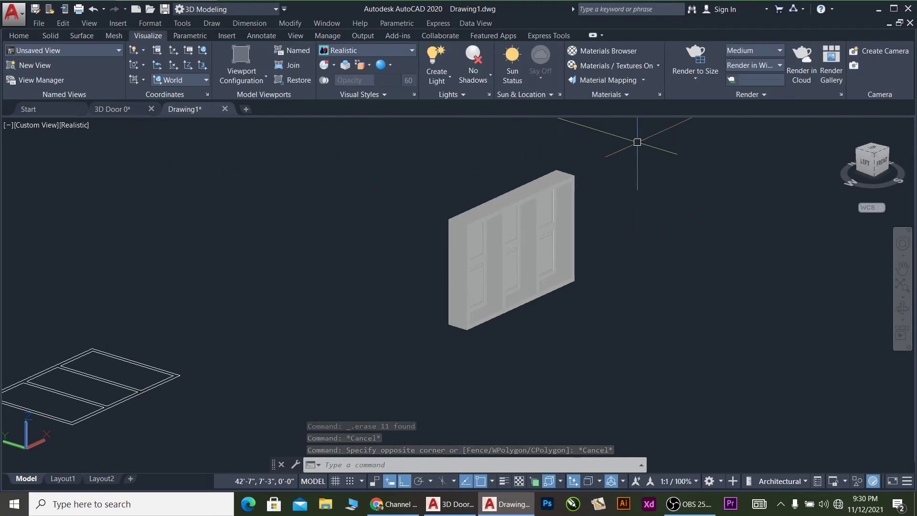
{"action": "left_click", "coordinate": [589, 51]}
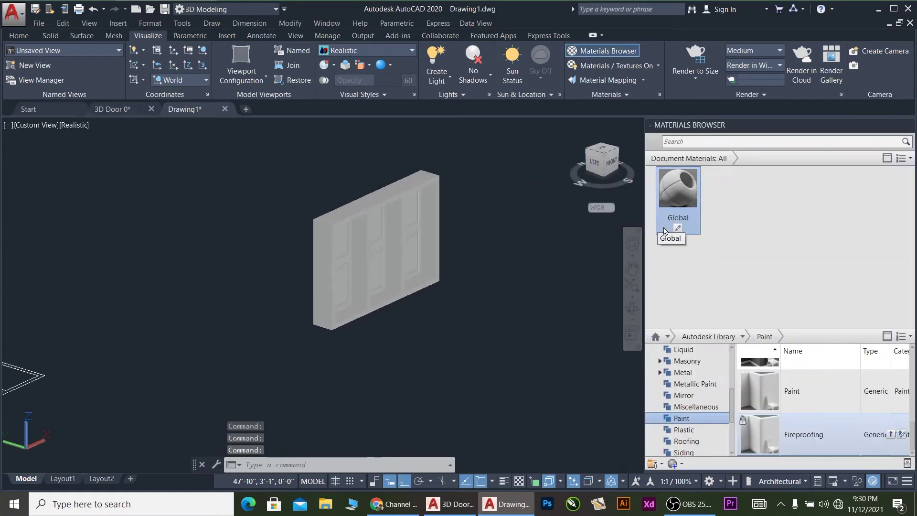
{"action": "right_click", "coordinate": [675, 193]}
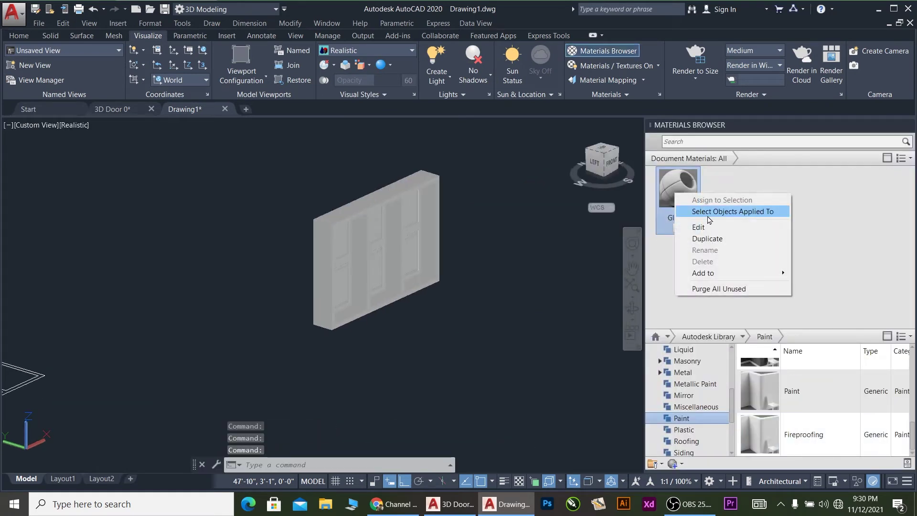
{"action": "left_click", "coordinate": [718, 238]}
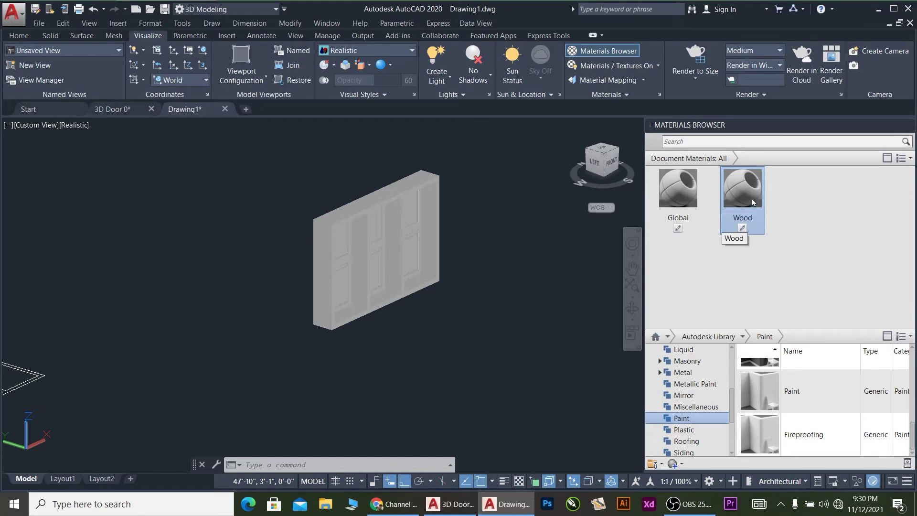
{"action": "right_click", "coordinate": [752, 202]}
{"action": "left_click", "coordinate": [794, 235]}
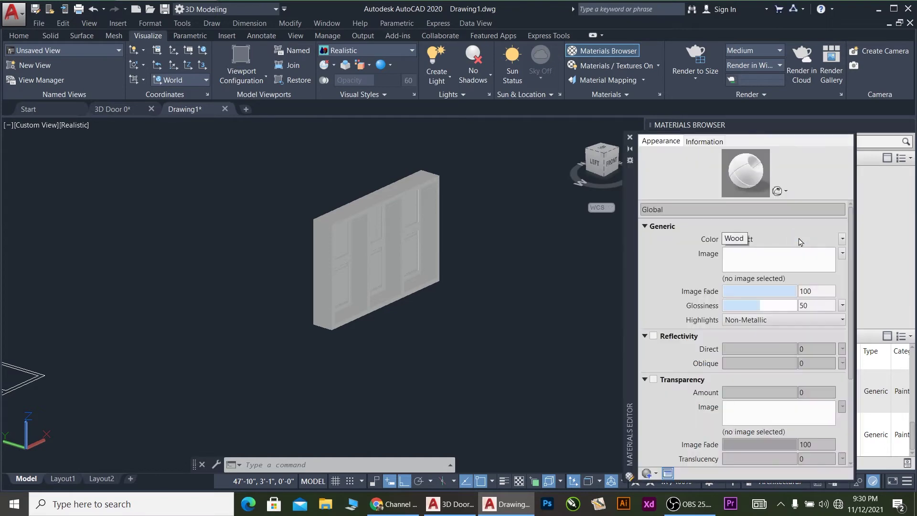
{"action": "left_click", "coordinate": [802, 263]}
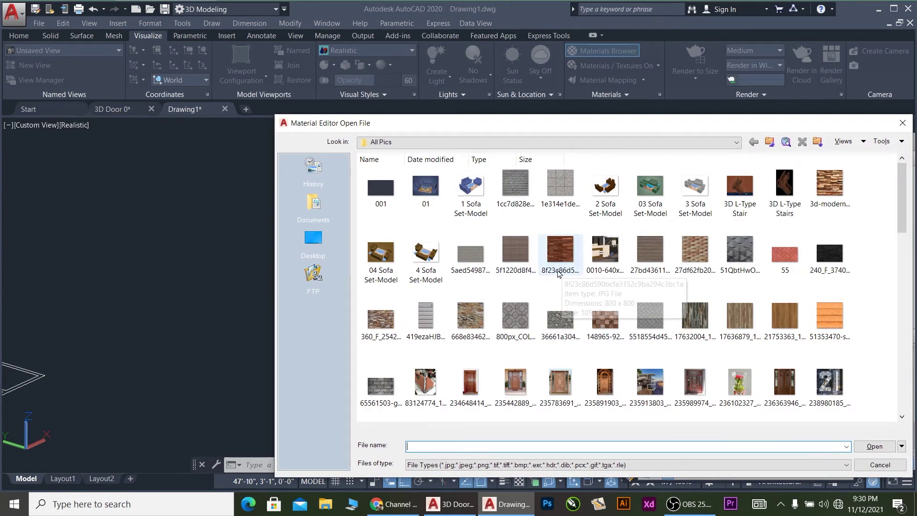
{"action": "scroll", "coordinate": [554, 286], "scroll_direction": "down", "scroll_amount": 5}
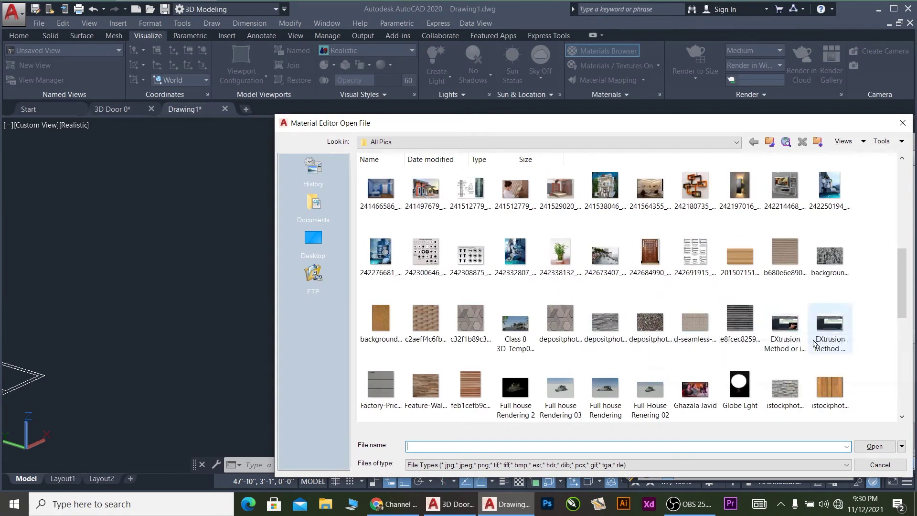
{"action": "scroll", "coordinate": [793, 316], "scroll_direction": "up", "scroll_amount": 5}
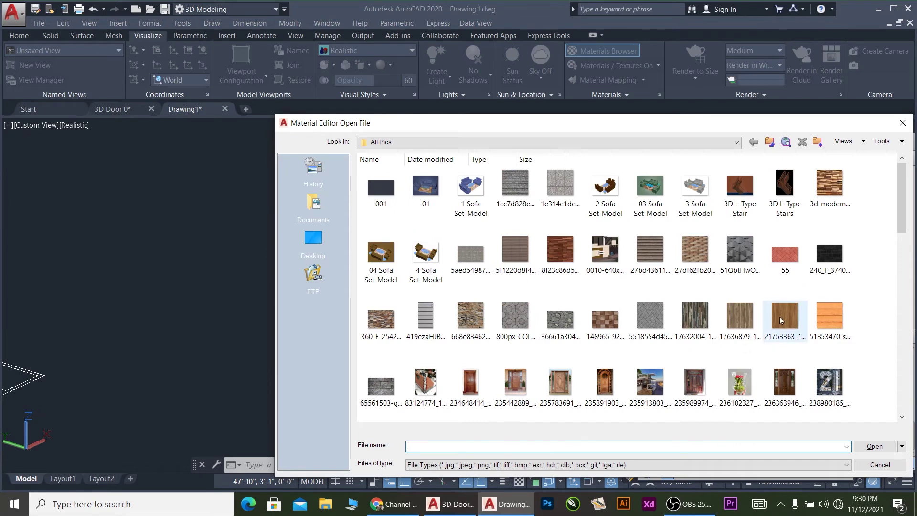
{"action": "left_click", "coordinate": [781, 320]}
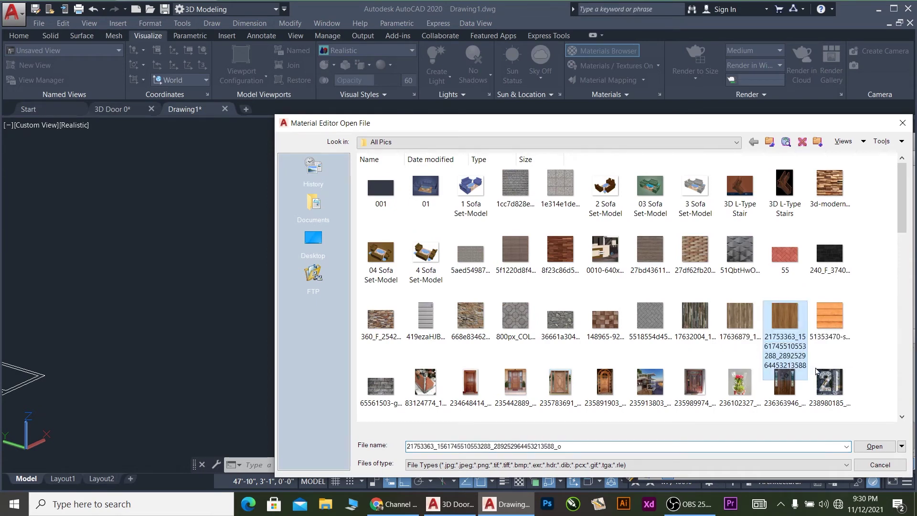
{"action": "left_click", "coordinate": [872, 452]}
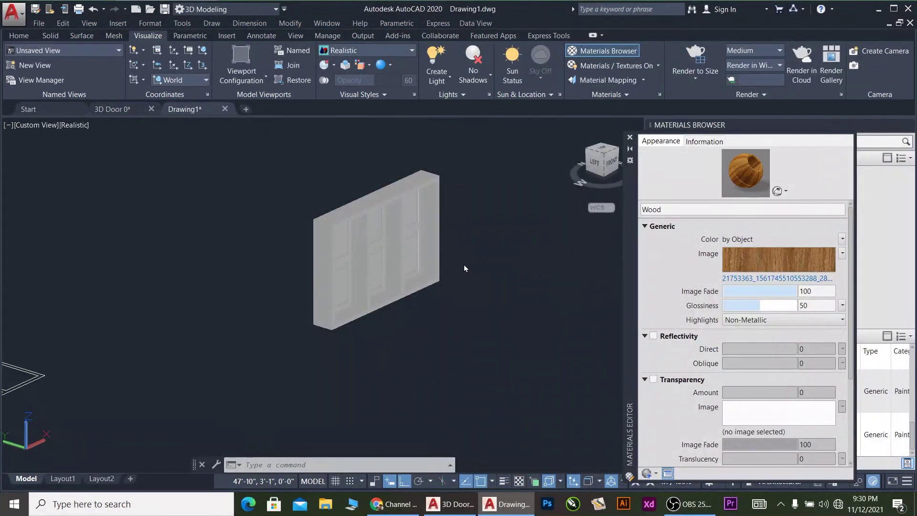
{"action": "left_click", "coordinate": [630, 138]}
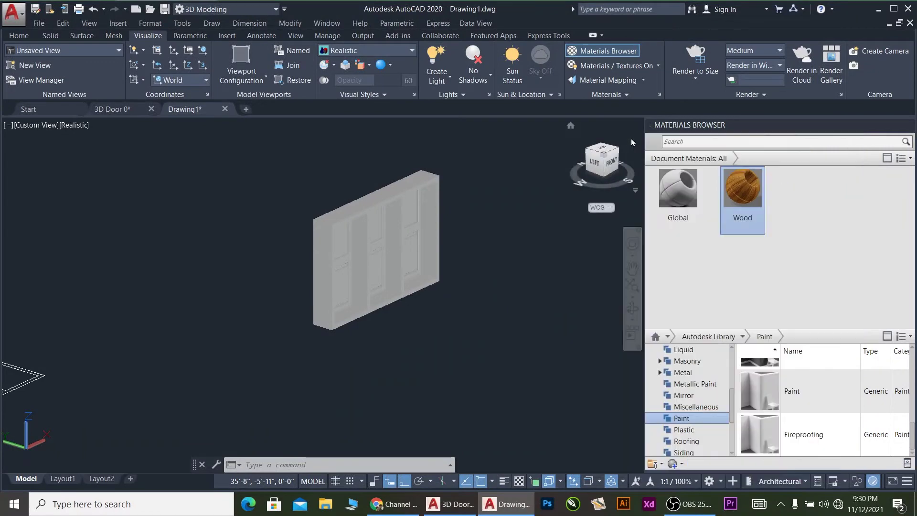
Apply the Wood material to the frame and the bodies of all three doors, leaving out the upper panels.
{"action": "left_click_drag", "start_coordinate": [444, 268], "coordinate": [420, 264]}
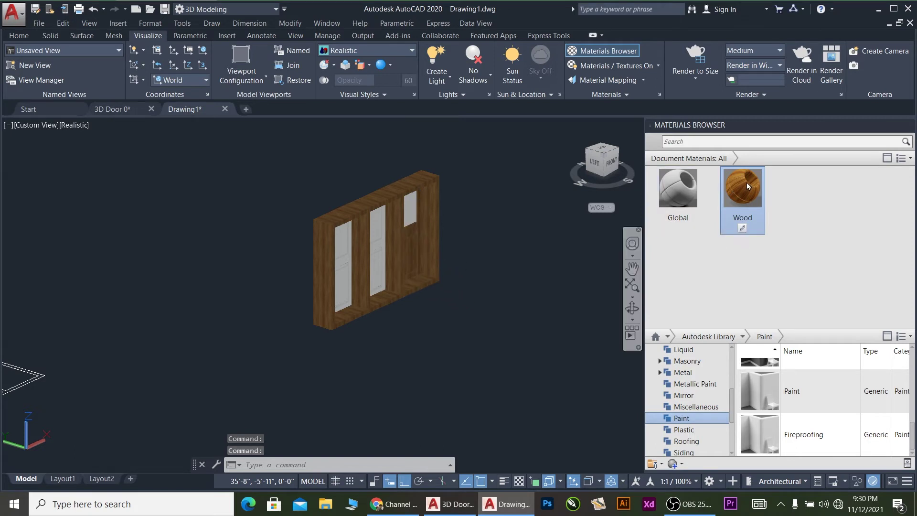
{"action": "left_click_drag", "start_coordinate": [743, 189], "coordinate": [374, 270]}
{"action": "left_click_drag", "start_coordinate": [742, 188], "coordinate": [343, 280]}
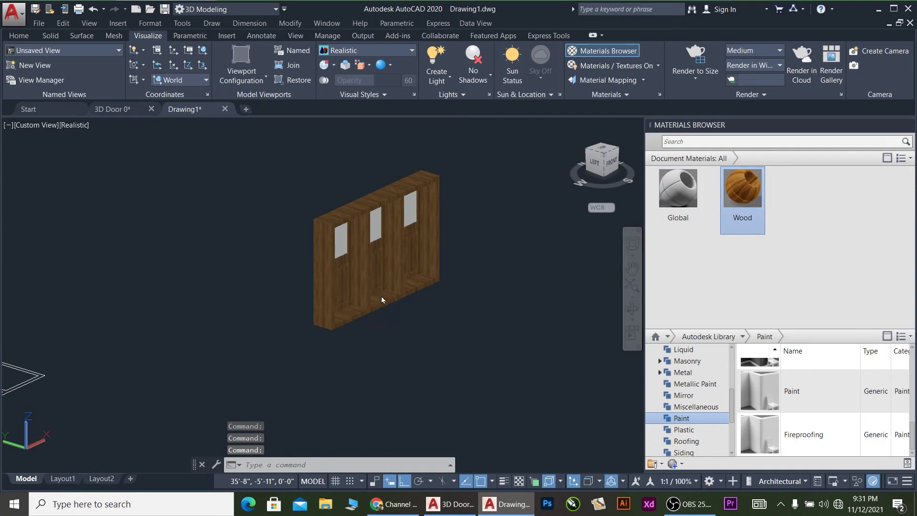
Add Dark Bronze from the library's Glass category and apply it to the upper panel of the farthest door.
{"action": "middle_click_drag", "start_coordinate": [469, 223], "coordinate": [417, 186]}
{"action": "scroll", "coordinate": [417, 186], "scroll_direction": "up", "scroll_amount": 5}
{"action": "scroll", "coordinate": [414, 239], "scroll_direction": "down", "scroll_amount": 3}
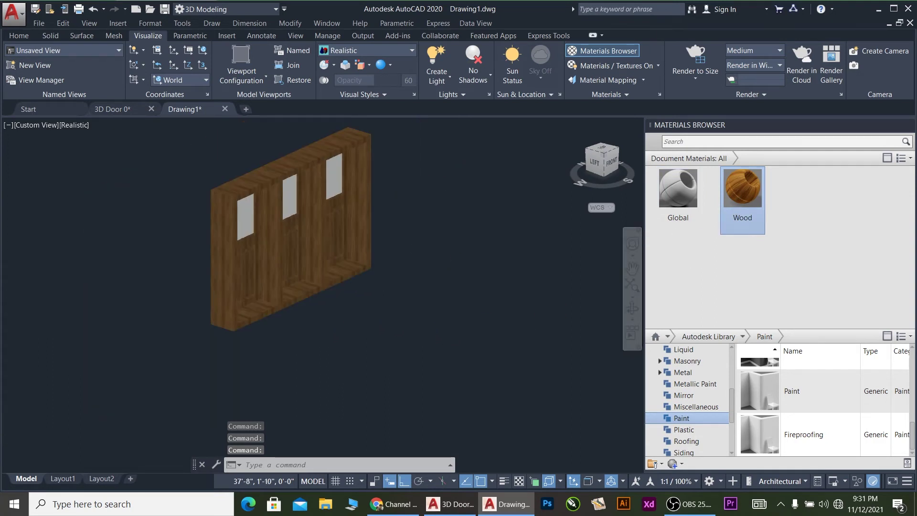
{"action": "middle_click_drag", "start_coordinate": [411, 242], "coordinate": [436, 276]}
{"action": "scroll", "coordinate": [812, 382], "scroll_direction": "up", "scroll_amount": 1}
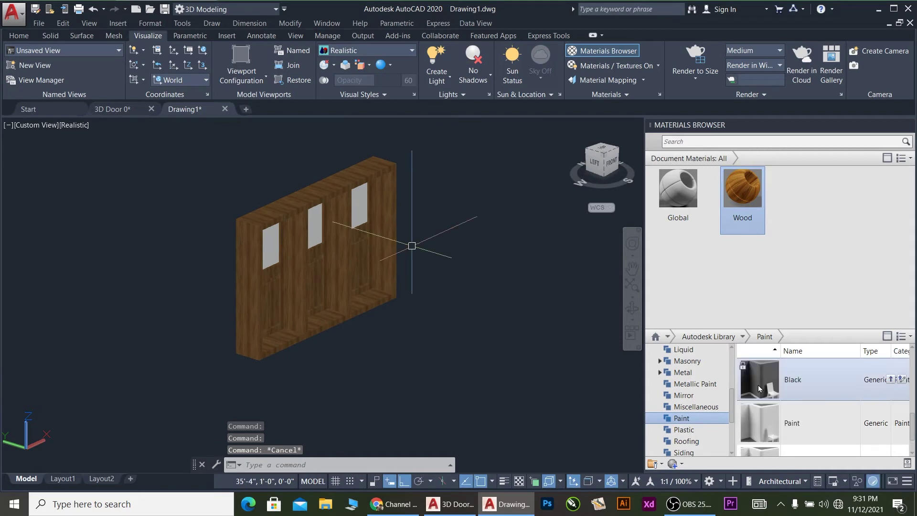
{"action": "scroll", "coordinate": [811, 382], "scroll_direction": "down", "scroll_amount": 1}
{"action": "scroll", "coordinate": [689, 390], "scroll_direction": "up", "scroll_amount": 1}
{"action": "scroll", "coordinate": [689, 390], "scroll_direction": "up", "scroll_amount": 1}
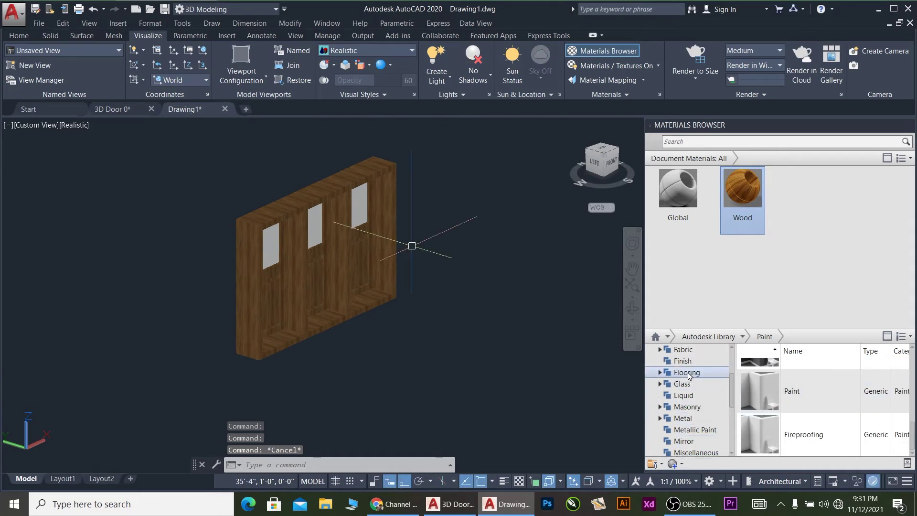
{"action": "left_click", "coordinate": [694, 387]}
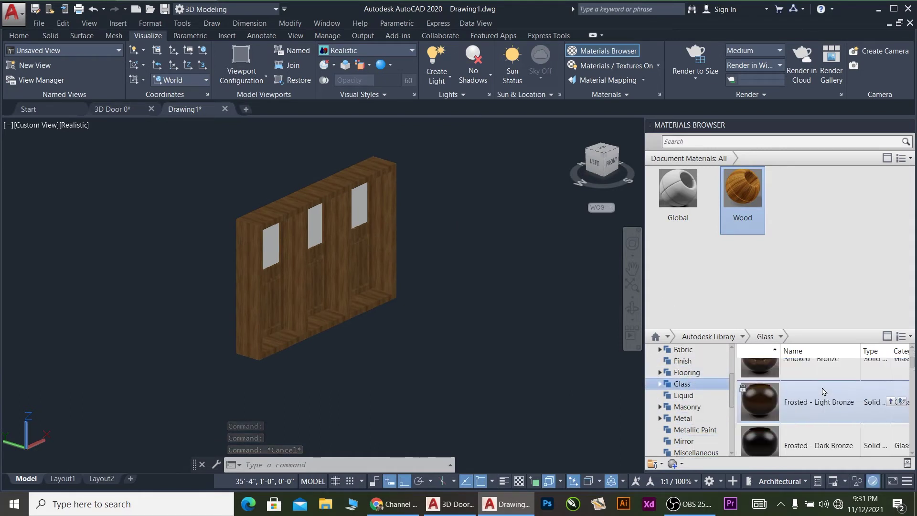
{"action": "scroll", "coordinate": [822, 389], "scroll_direction": "down", "scroll_amount": 3}
{"action": "left_click_drag", "start_coordinate": [822, 389], "coordinate": [837, 295]}
{"action": "left_click_drag", "start_coordinate": [692, 193], "coordinate": [359, 212]}
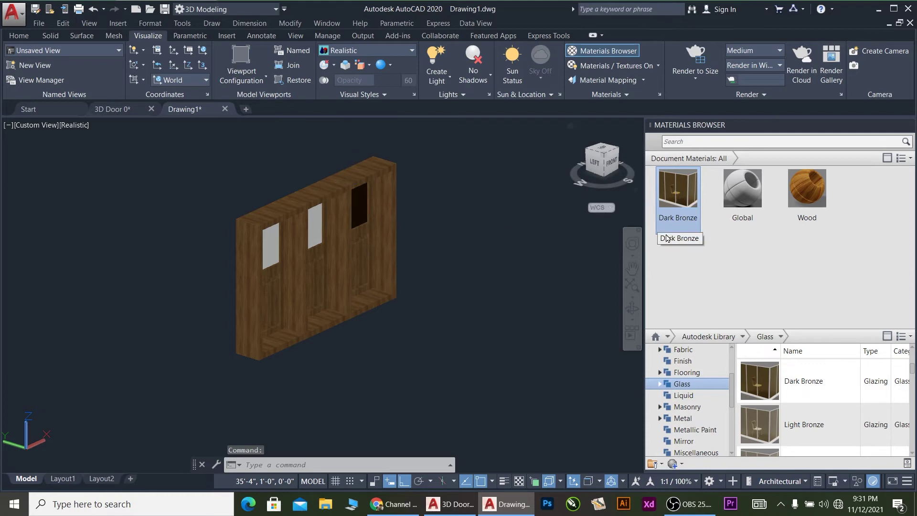
Add the Etched glass material to the document and apply it to the upper panels of all three doors.
{"action": "scroll", "coordinate": [766, 399], "scroll_direction": "down", "scroll_amount": 8}
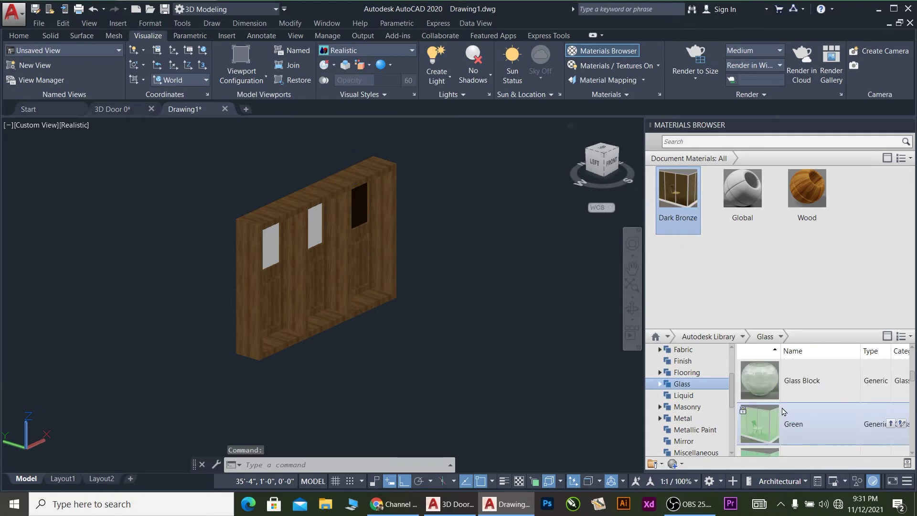
{"action": "left_click_drag", "start_coordinate": [765, 399], "coordinate": [780, 294]}
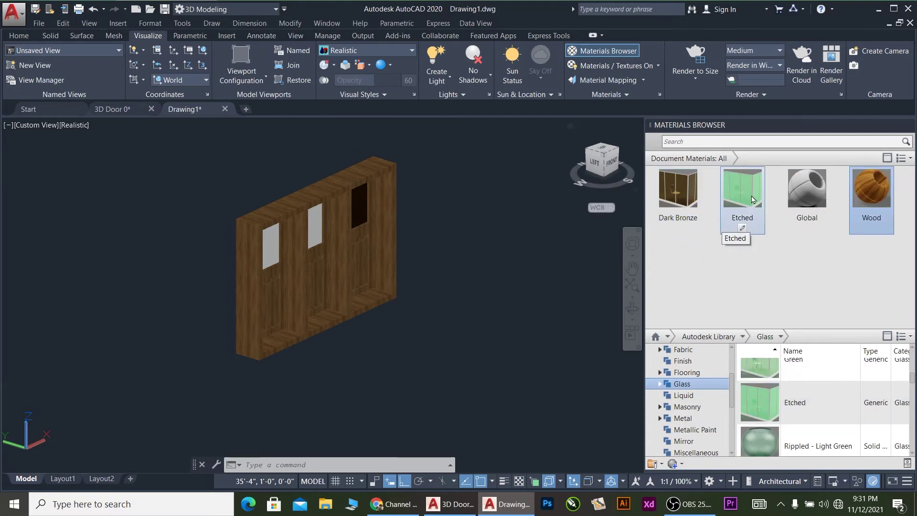
{"action": "left_click_drag", "start_coordinate": [751, 199], "coordinate": [360, 217]}
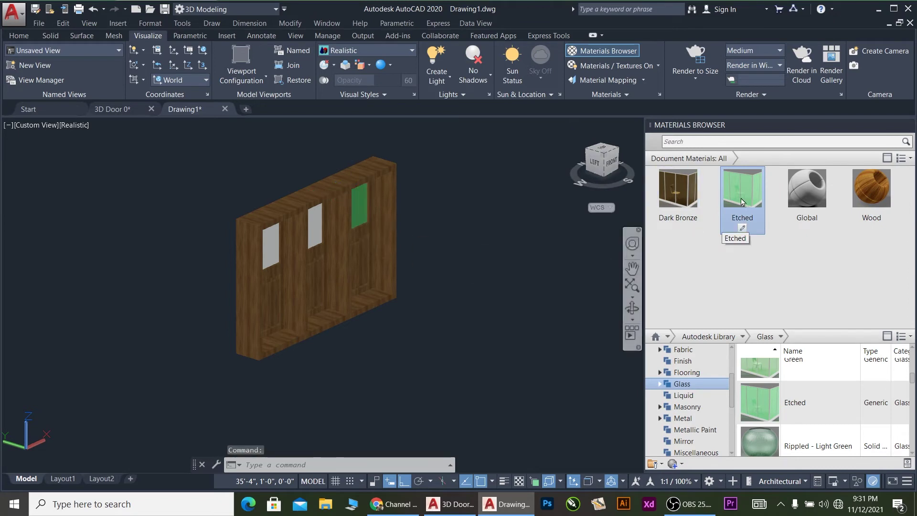
{"action": "left_click_drag", "start_coordinate": [498, 288], "coordinate": [267, 242]}
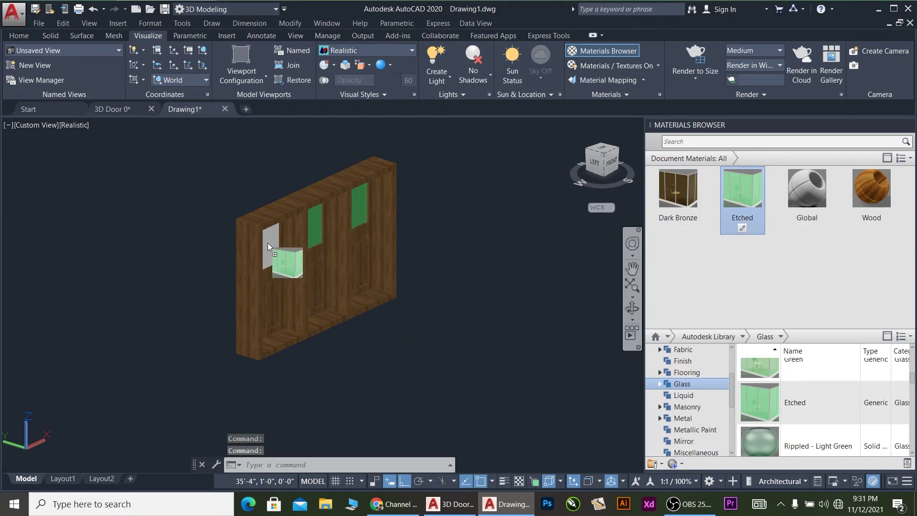
Draw a long, narrow rectangle flat on the ground in front of the door frame.
{"action": "scroll", "coordinate": [412, 244], "scroll_direction": "down", "scroll_amount": 3}
{"action": "scroll", "coordinate": [297, 298], "scroll_direction": "up", "scroll_amount": 3}
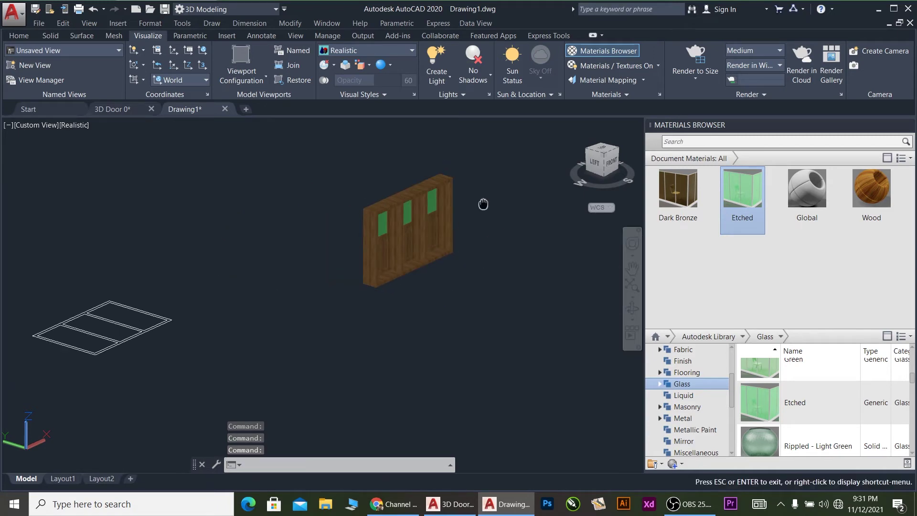
{"action": "middle_click_drag", "start_coordinate": [482, 205], "coordinate": [282, 254]}
{"action": "scroll", "coordinate": [284, 245], "scroll_direction": "up", "scroll_amount": 4}
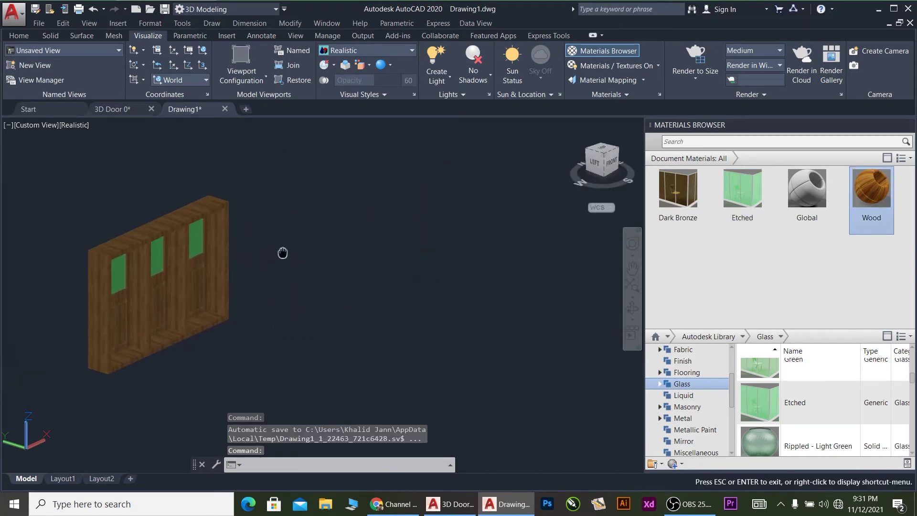
{"action": "scroll", "coordinate": [321, 292], "scroll_direction": "down", "scroll_amount": 2}
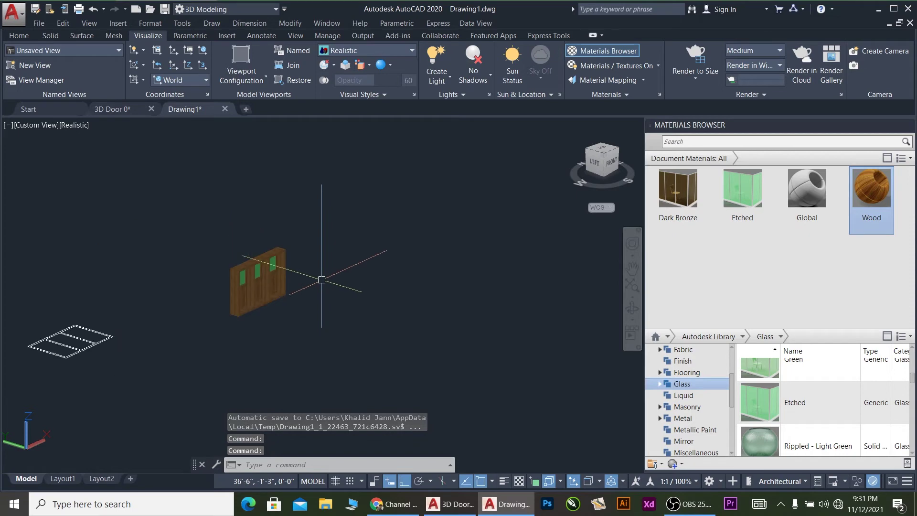
{"action": "left_click", "coordinate": [19, 36]}
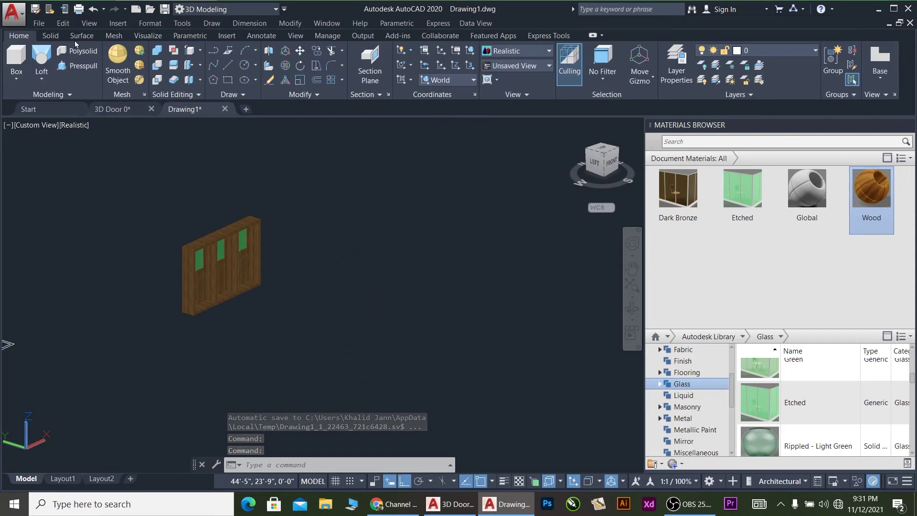
{"action": "left_click", "coordinate": [228, 81]}
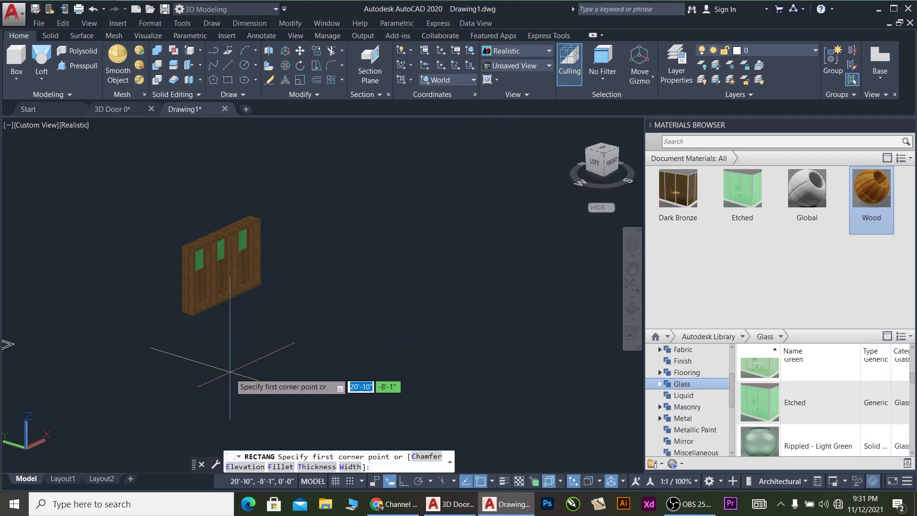
{"action": "left_click", "coordinate": [217, 380]}
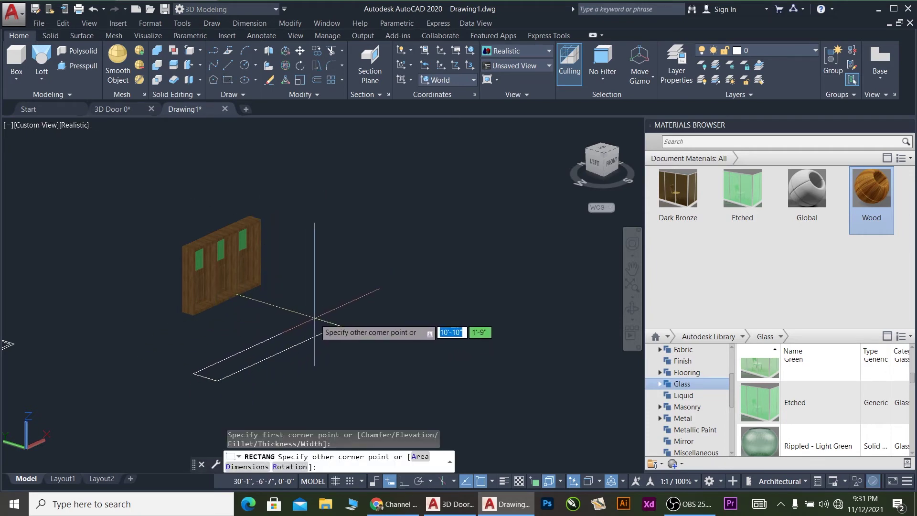
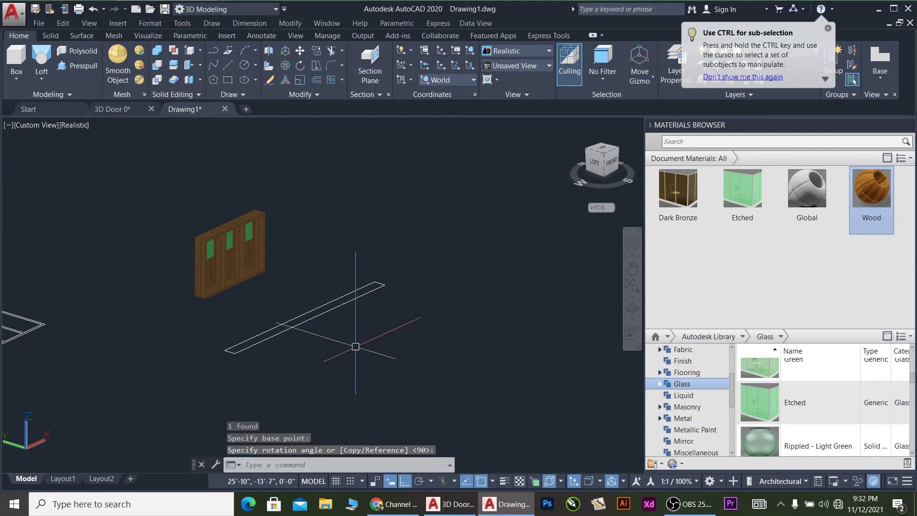
Draw a line across the far short end of the narrow rectangle and select it.
{"action": "scroll", "coordinate": [369, 307], "scroll_direction": "up", "scroll_amount": 2}
{"action": "left_click", "coordinate": [306, 286]}
{"action": "key", "text": "Escape"}
{"action": "key", "text": "Escape"}
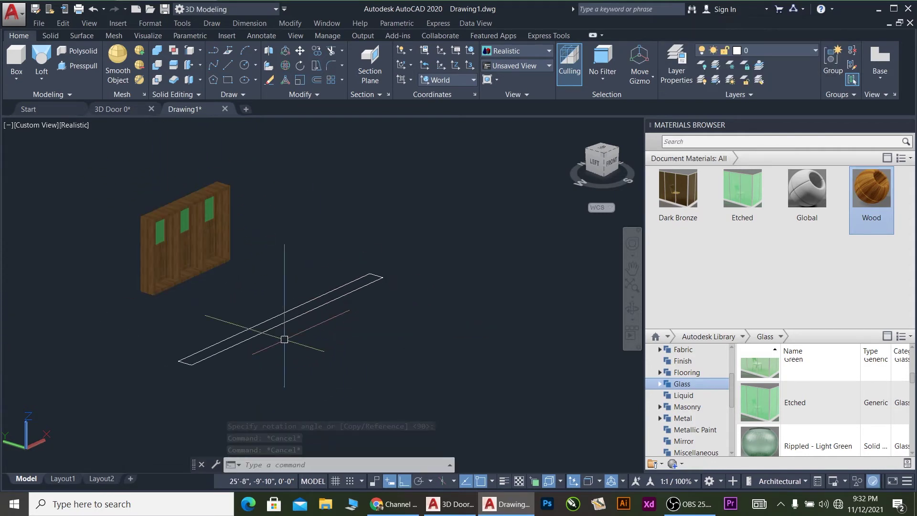
{"action": "type", "text": "l"}
{"action": "key", "text": "Return"}
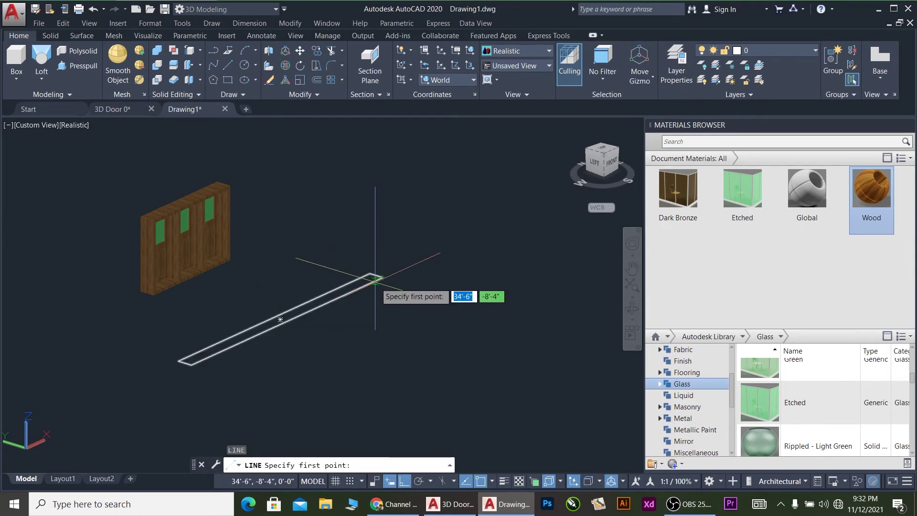
{"action": "left_click", "coordinate": [371, 273]}
{"action": "left_click", "coordinate": [369, 273]}
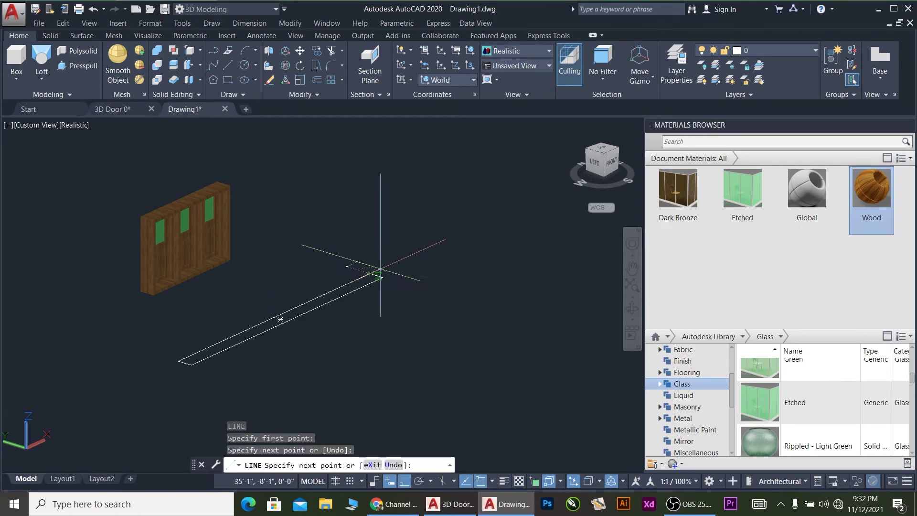
{"action": "key", "text": "Return"}
{"action": "left_click", "coordinate": [354, 247]}
{"action": "left_click", "coordinate": [437, 319]}
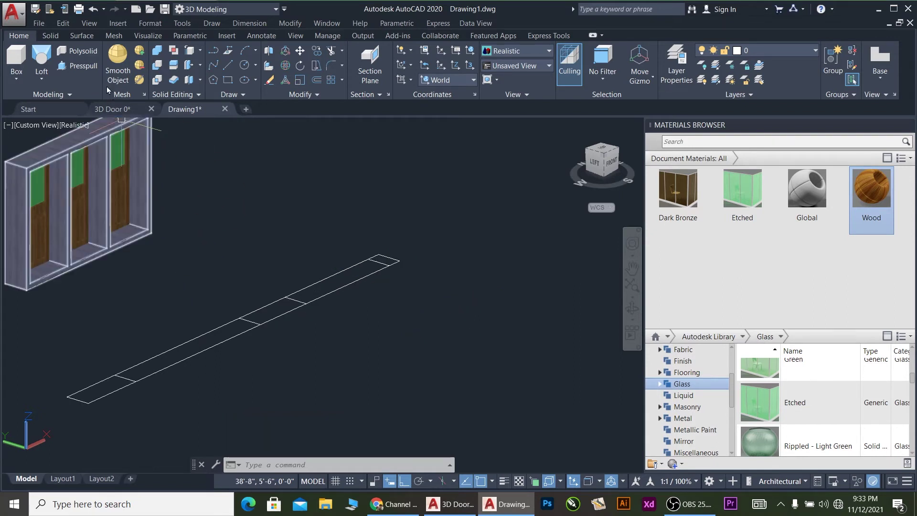
Try to pull the flat rectangular strip upward into a solid wall with Presspull.
{"action": "left_click", "coordinate": [87, 67]}
{"action": "left_click", "coordinate": [101, 388]}
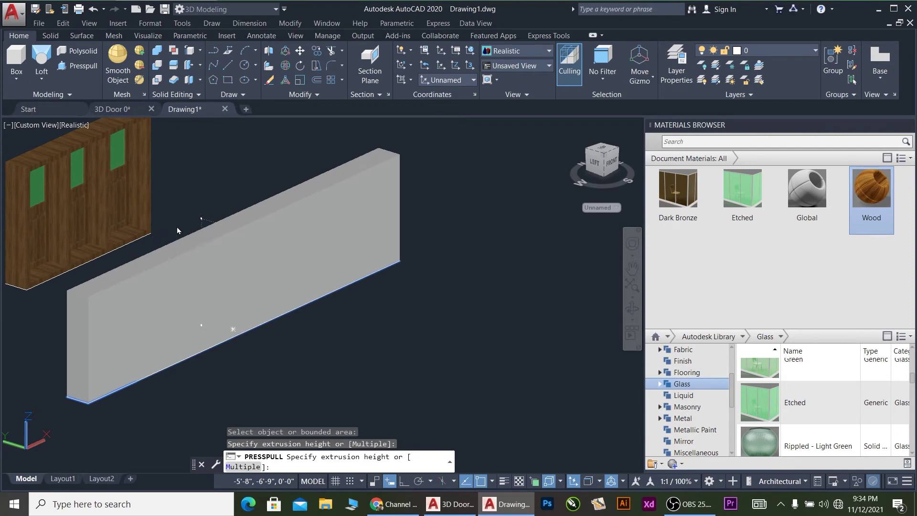
{"action": "left_click", "coordinate": [177, 230]}
{"action": "scroll", "coordinate": [201, 267], "scroll_direction": "down", "scroll_amount": 5}
{"action": "key", "text": "Escape"}
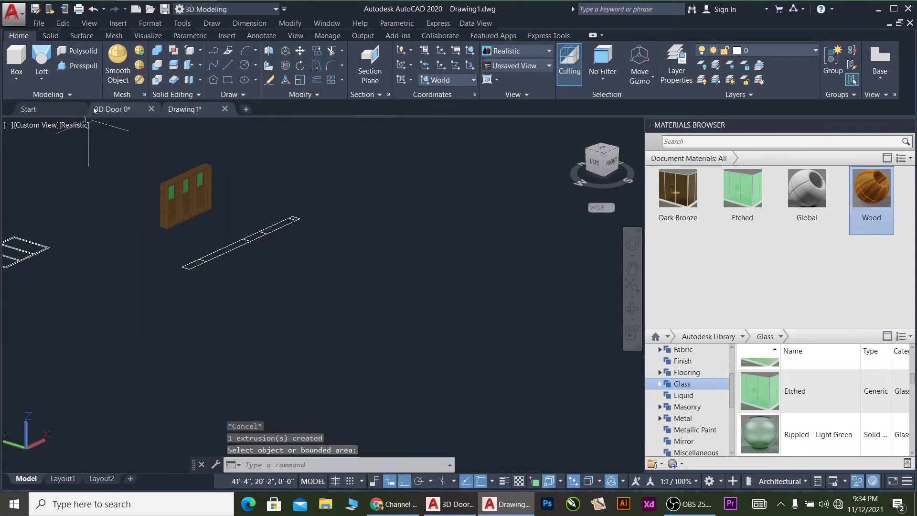
Copy the single door with its frame from the 3D Door 0 drawing and paste it into empty space in Drawing1.
{"action": "left_click", "coordinate": [103, 109]}
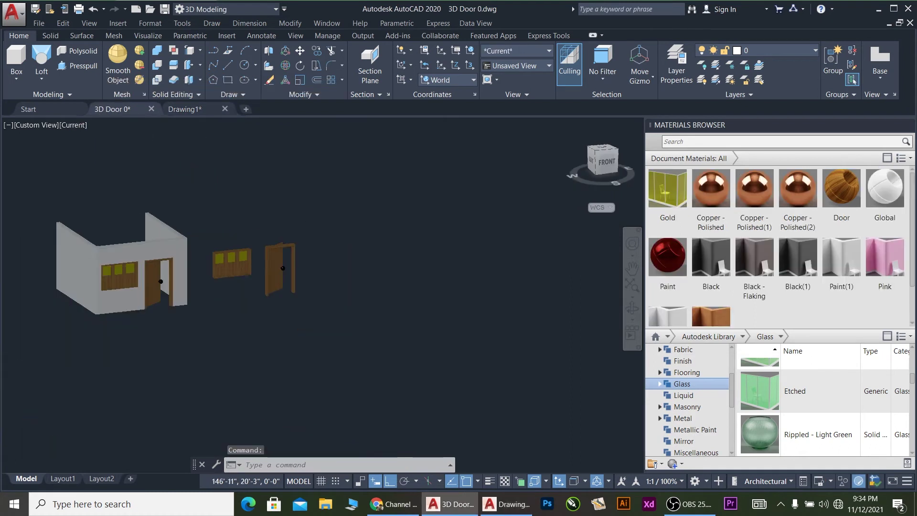
{"action": "left_click", "coordinate": [257, 239]}
{"action": "left_click", "coordinate": [330, 330]}
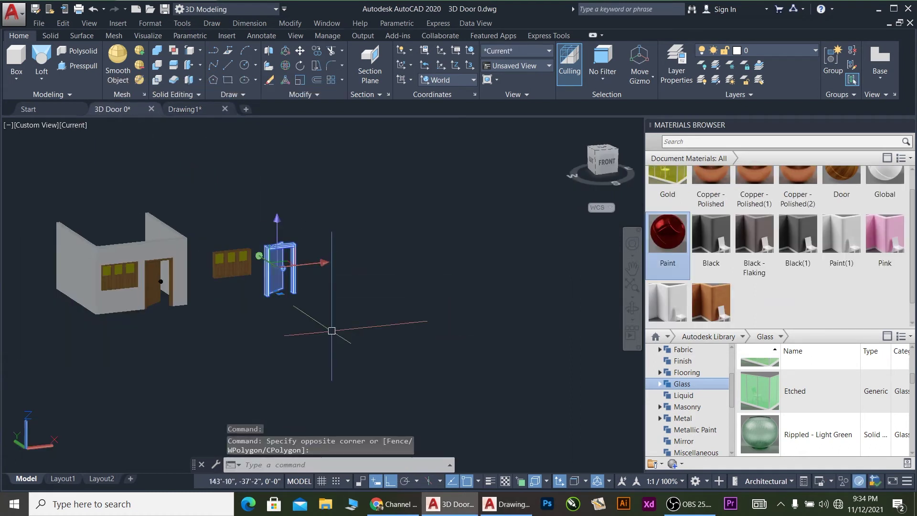
{"action": "key", "text": "ctrl+c"}
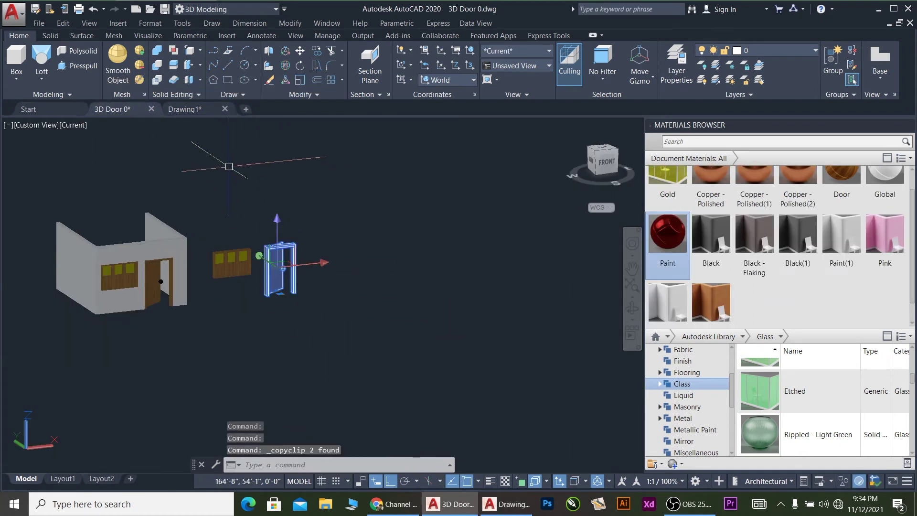
{"action": "left_click", "coordinate": [178, 110]}
{"action": "key", "text": "ctrl+v"}
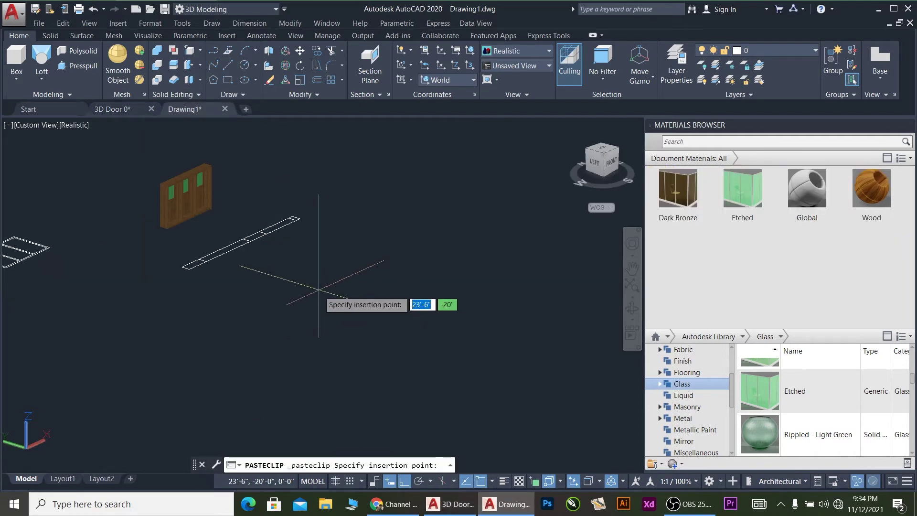
{"action": "scroll", "coordinate": [360, 315], "scroll_direction": "down", "scroll_amount": 3}
{"action": "scroll", "coordinate": [360, 315], "scroll_direction": "down", "scroll_amount": 2}
{"action": "left_click", "coordinate": [389, 252]}
Move the pasted door by the bottom corner of its frame post onto the long edge of the flat wall strip.
{"action": "left_click", "coordinate": [389, 309]}
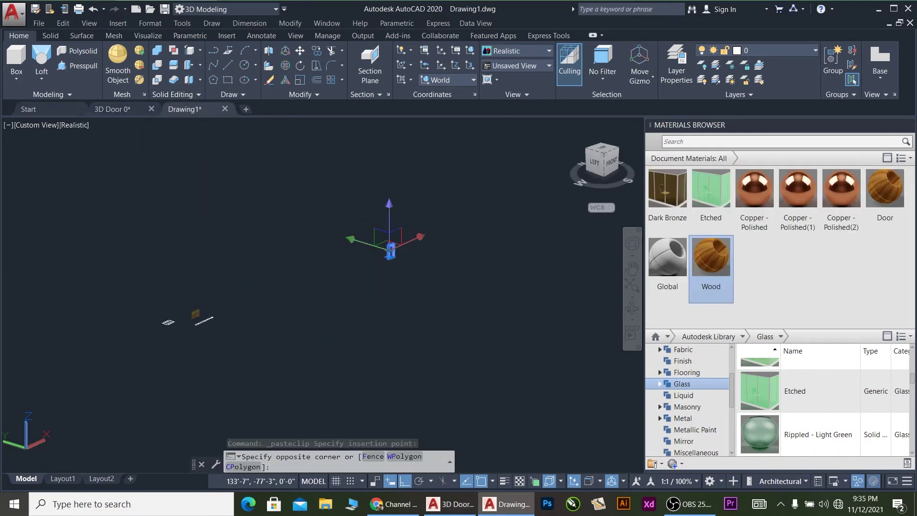
{"action": "key", "text": "Return"}
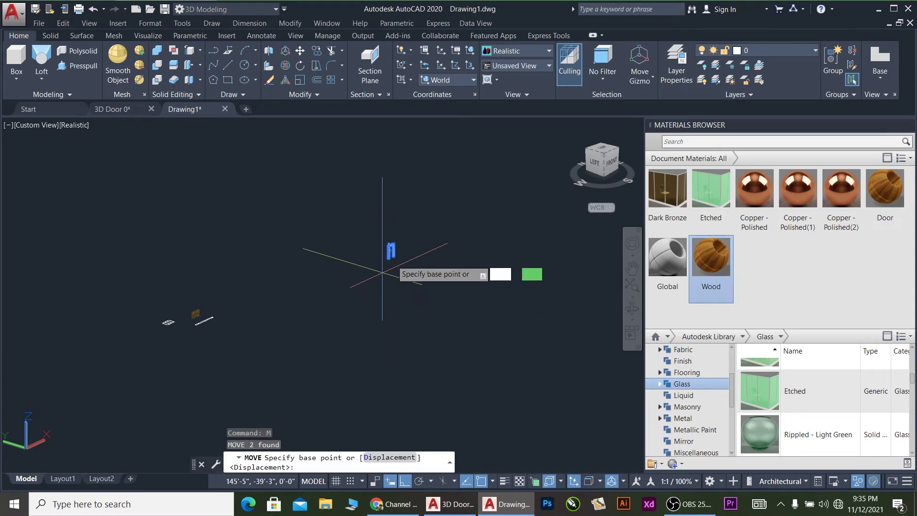
{"action": "scroll", "coordinate": [384, 256], "scroll_direction": "up", "scroll_amount": 4}
{"action": "scroll", "coordinate": [384, 256], "scroll_direction": "up", "scroll_amount": 5}
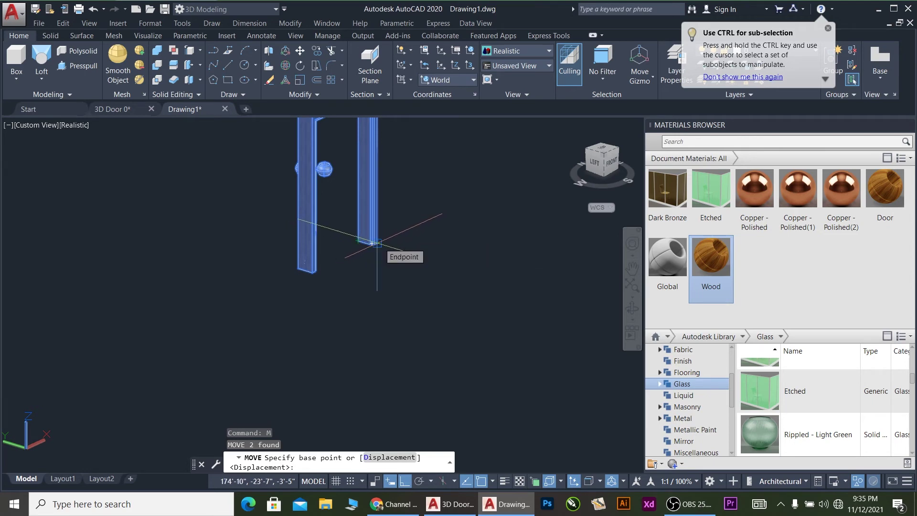
{"action": "scroll", "coordinate": [343, 258], "scroll_direction": "down", "scroll_amount": 3}
{"action": "left_click", "coordinate": [317, 268]}
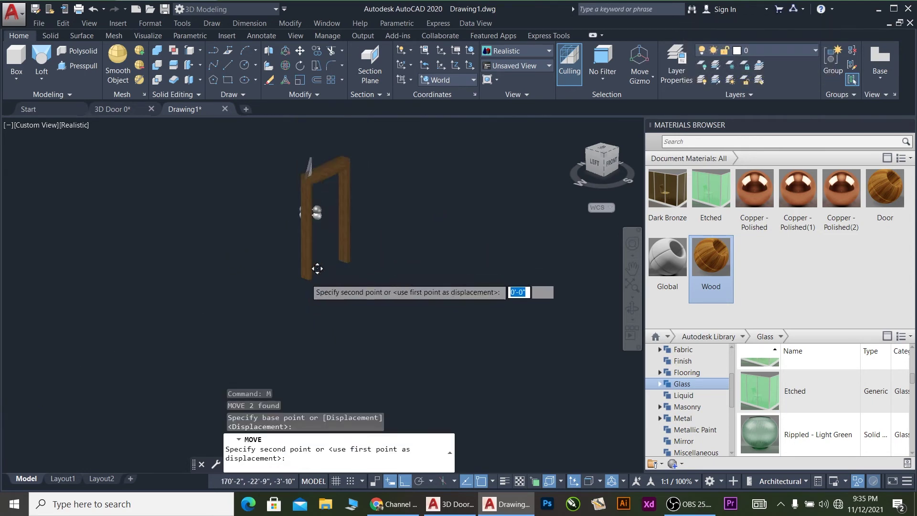
{"action": "scroll", "coordinate": [317, 274], "scroll_direction": "down", "scroll_amount": 8}
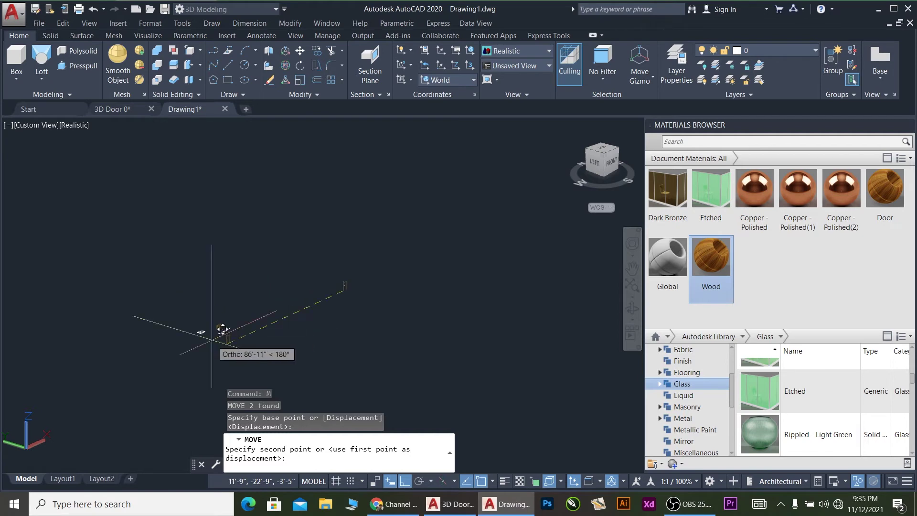
{"action": "scroll", "coordinate": [313, 271], "scroll_direction": "up", "scroll_amount": 8}
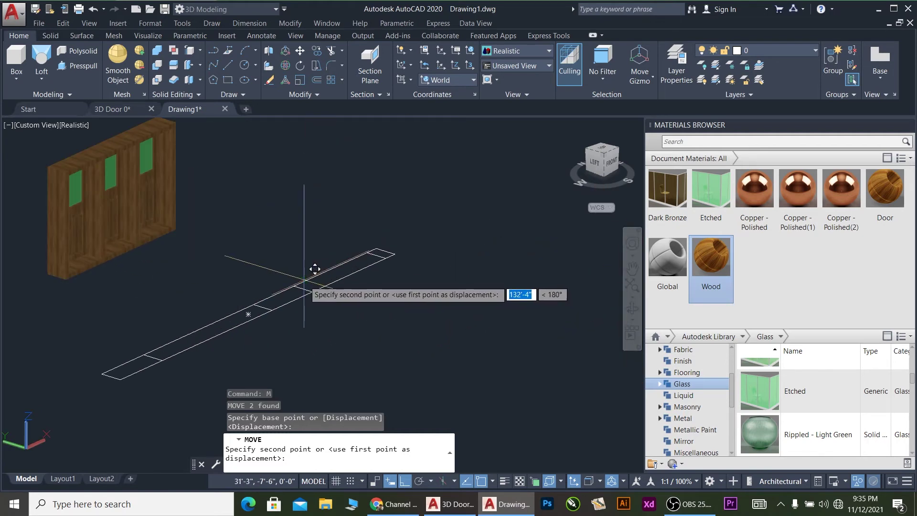
{"action": "left_click", "coordinate": [324, 284]}
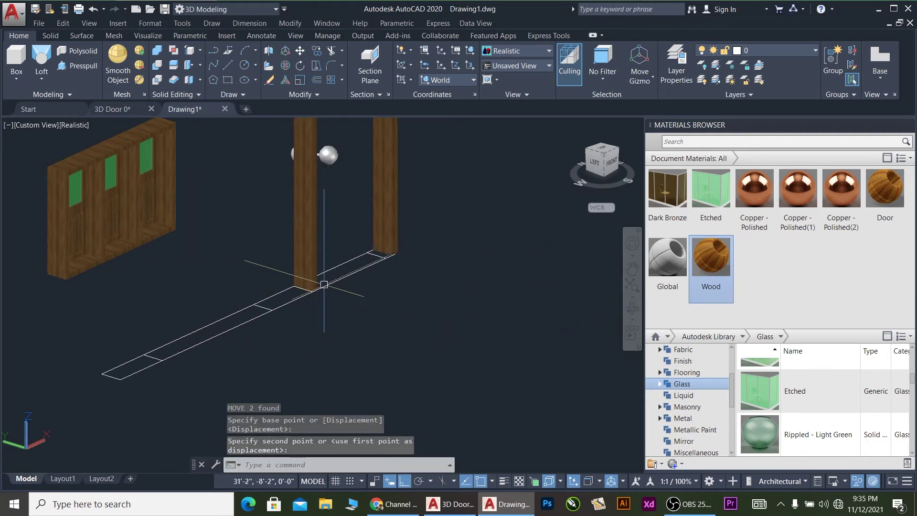
{"action": "scroll", "coordinate": [416, 231], "scroll_direction": "down", "scroll_amount": 4}
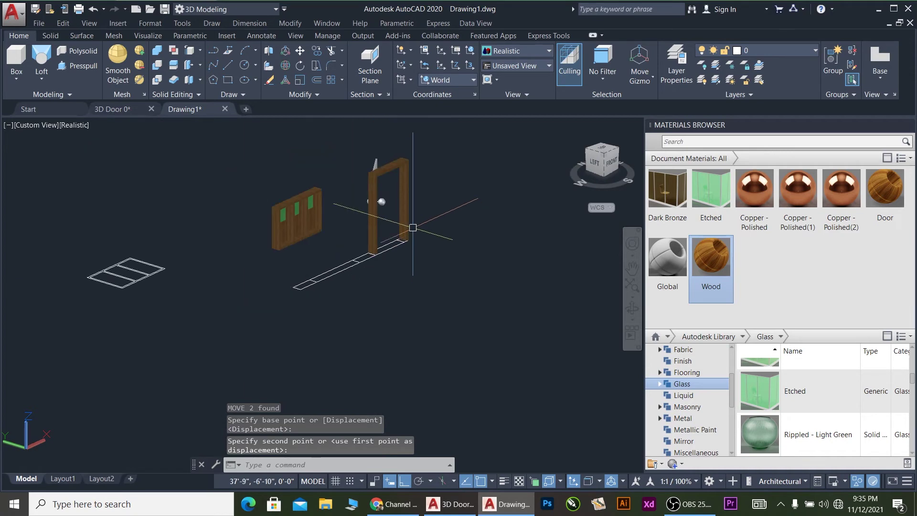
{"action": "left_click", "coordinate": [357, 151]}
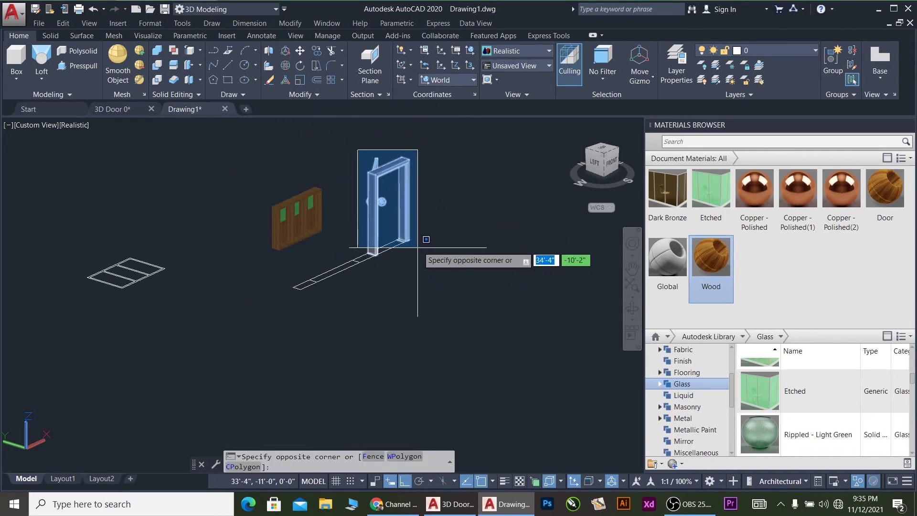
{"action": "scroll", "coordinate": [417, 247], "scroll_direction": "up", "scroll_amount": 3}
{"action": "key", "text": "Escape"}
Move the single door along the strip from the far post's bottom corner to the endpoint of the nearest division line.
{"action": "left_click", "coordinate": [414, 195]}
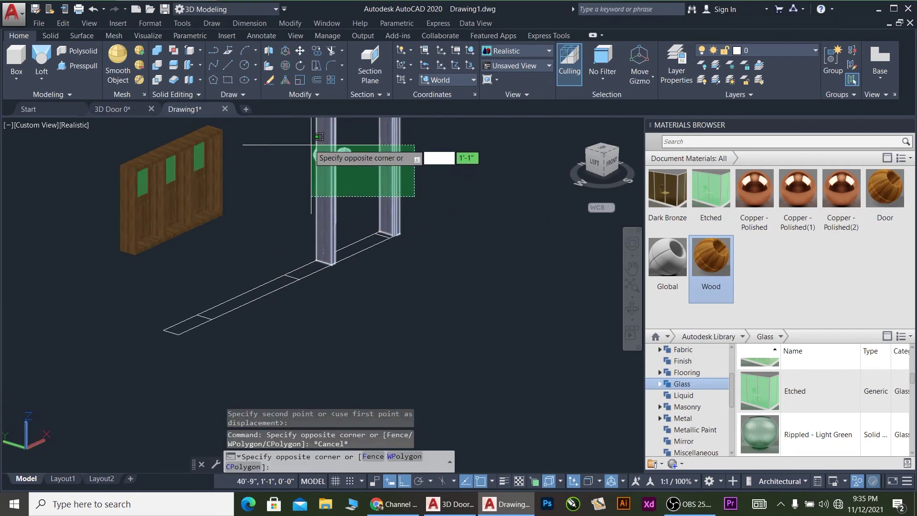
{"action": "left_click", "coordinate": [311, 144]}
{"action": "scroll", "coordinate": [374, 230], "scroll_direction": "up", "scroll_amount": 5}
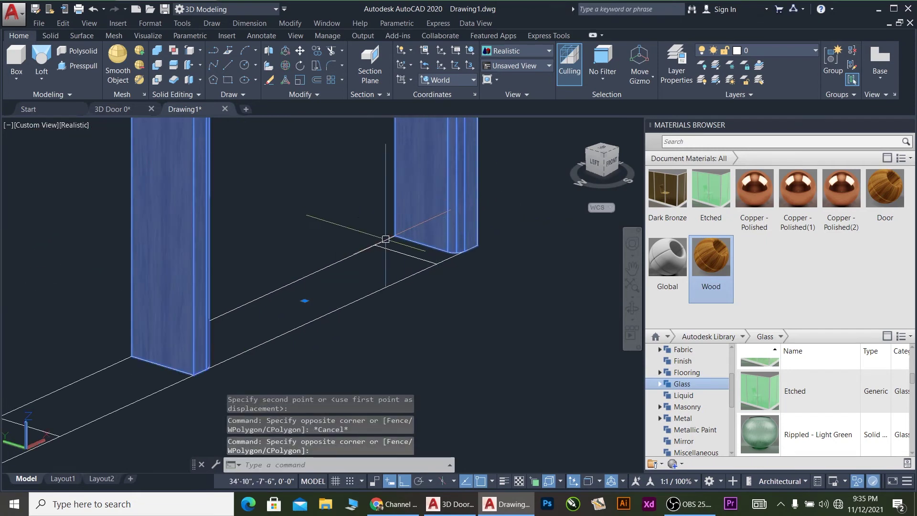
{"action": "type", "text": "m"}
{"action": "key", "text": "Return"}
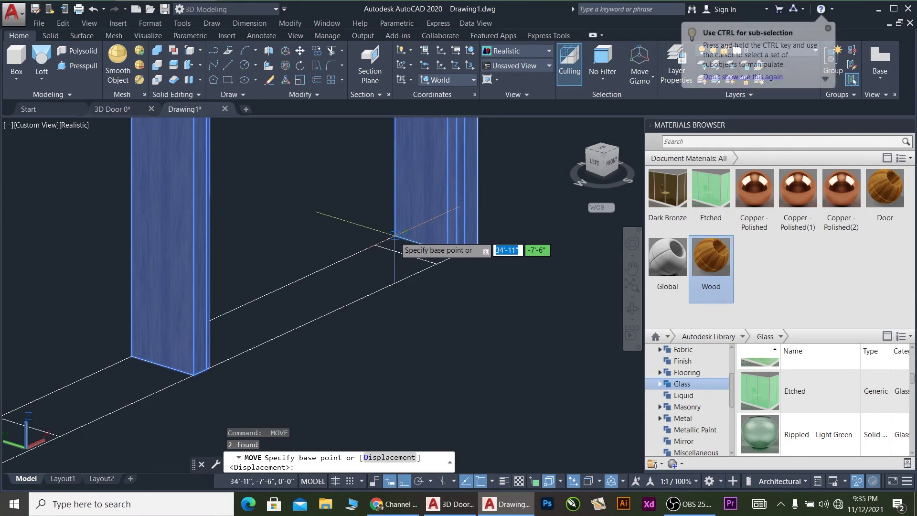
{"action": "left_click", "coordinate": [394, 235]}
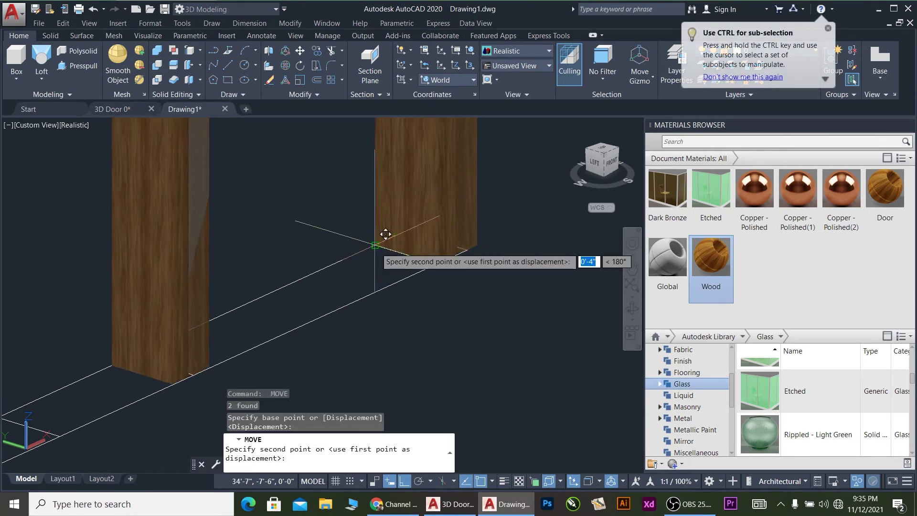
{"action": "left_click", "coordinate": [385, 234]}
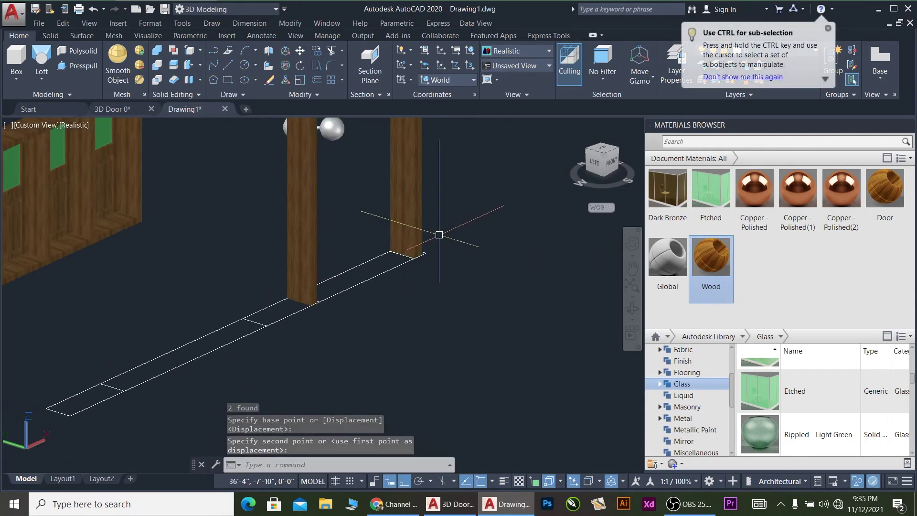
Move the single door another 4 inches along the strip, toward the strip's near end.
{"action": "scroll", "coordinate": [425, 253], "scroll_direction": "down", "scroll_amount": 2}
{"action": "left_click", "coordinate": [441, 190]}
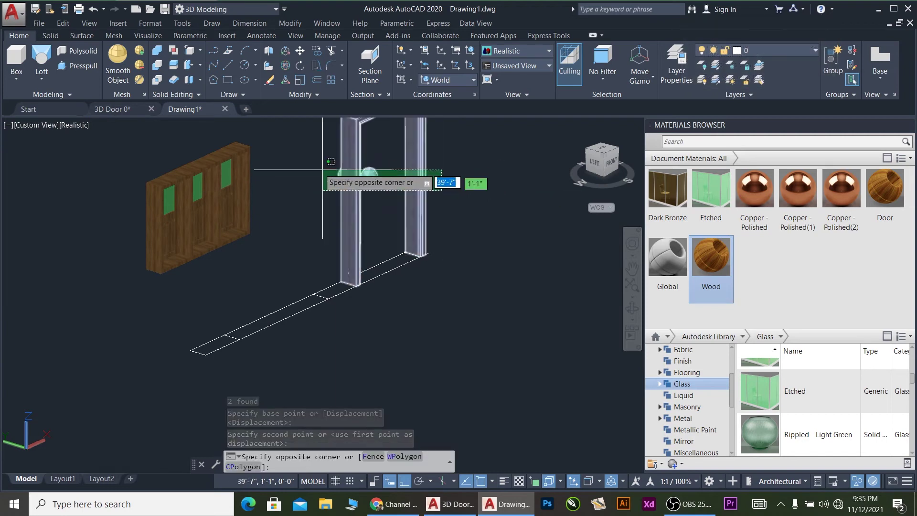
{"action": "left_click", "coordinate": [323, 169]}
{"action": "key", "text": "Return"}
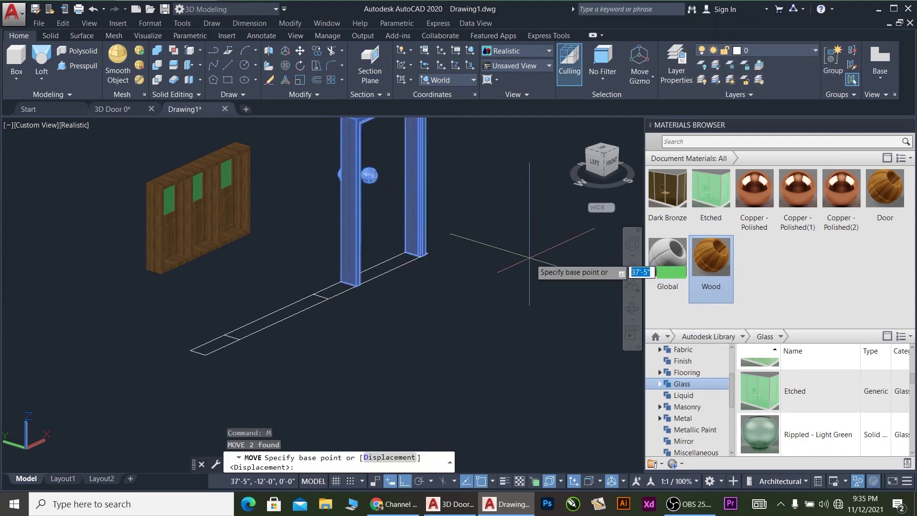
{"action": "left_click", "coordinate": [528, 261]}
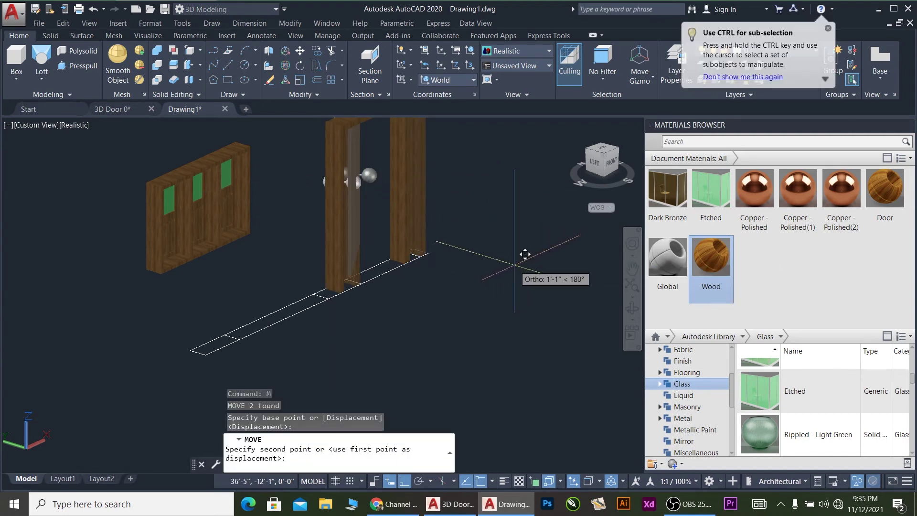
{"action": "type", "text": "4"}
{"action": "key", "text": "Return"}
{"action": "key", "text": "Escape"}
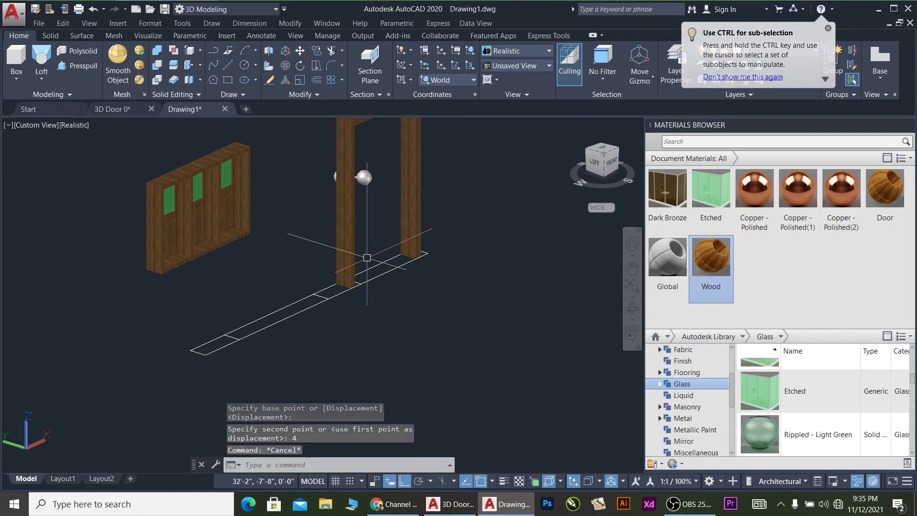
Delete the two short division lines across the strip at the single door's posts.
{"action": "left_click", "coordinate": [322, 198]}
{"action": "left_click", "coordinate": [523, 356]}
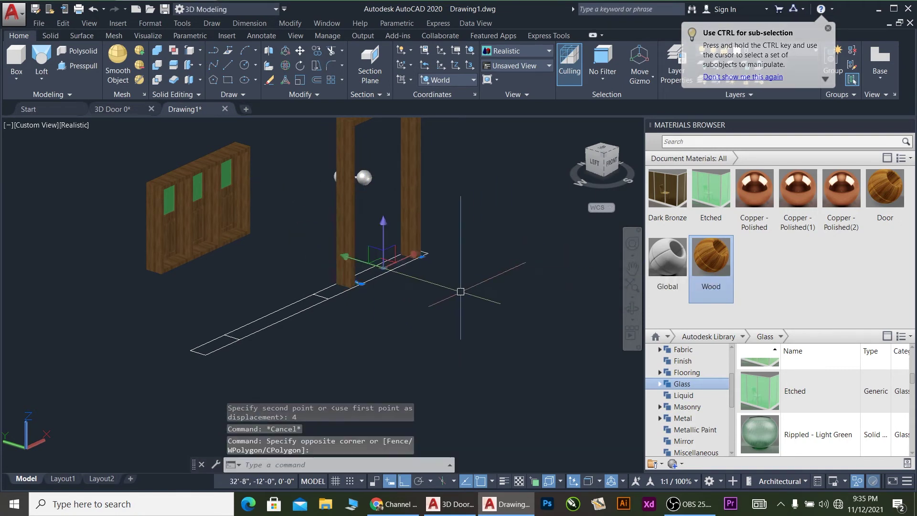
{"action": "key", "text": "Delete"}
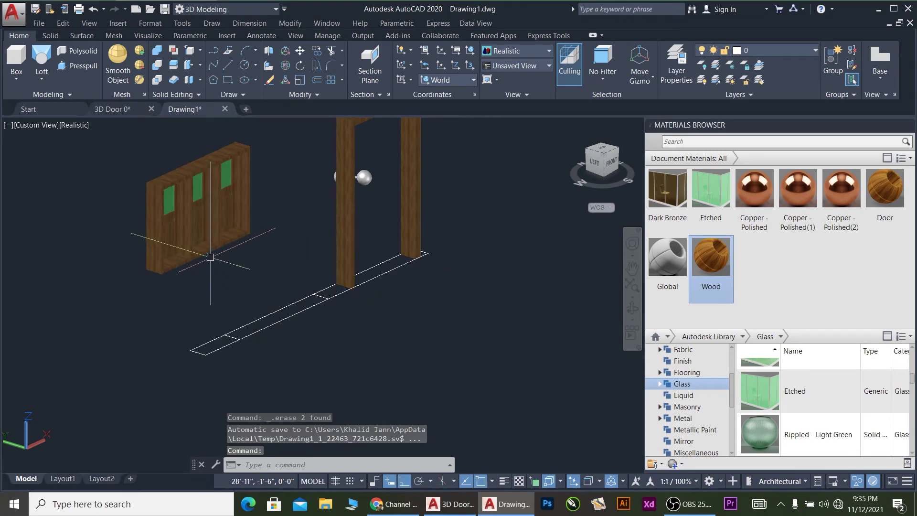
Move the complete three-door frame by its bottom outer corner onto the division line endpoint at the strip's near end.
{"action": "left_click", "coordinate": [133, 144]}
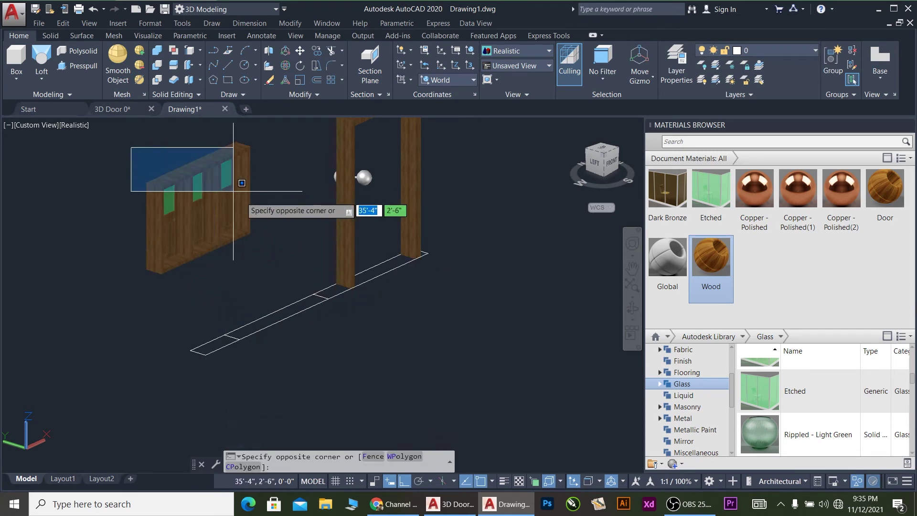
{"action": "left_click", "coordinate": [277, 269]}
{"action": "left_click", "coordinate": [273, 291]}
{"action": "left_click", "coordinate": [213, 233]}
{"action": "type", "text": "m"}
{"action": "key", "text": "Return"}
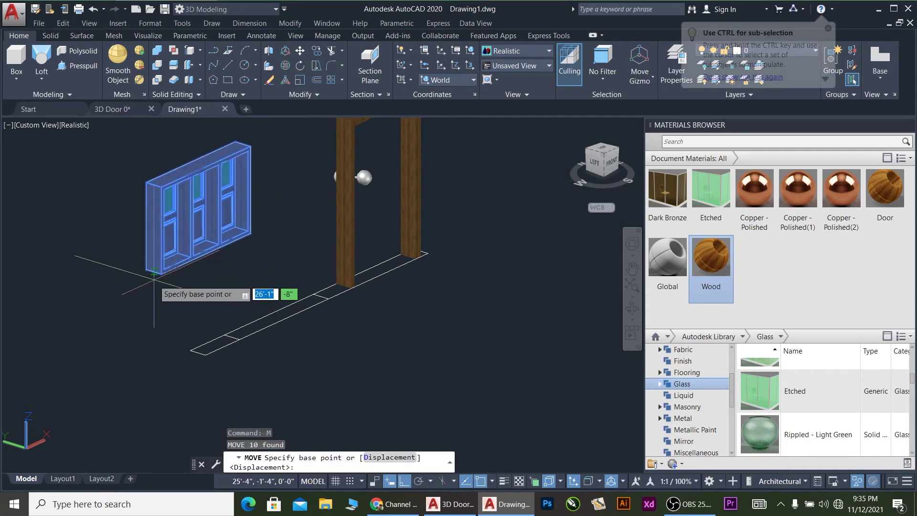
{"action": "left_click", "coordinate": [145, 270]}
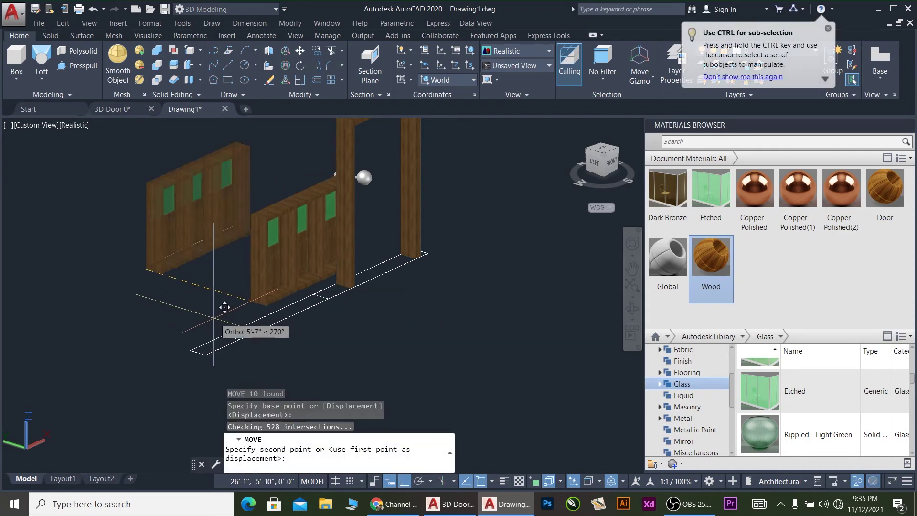
{"action": "left_click", "coordinate": [225, 334]}
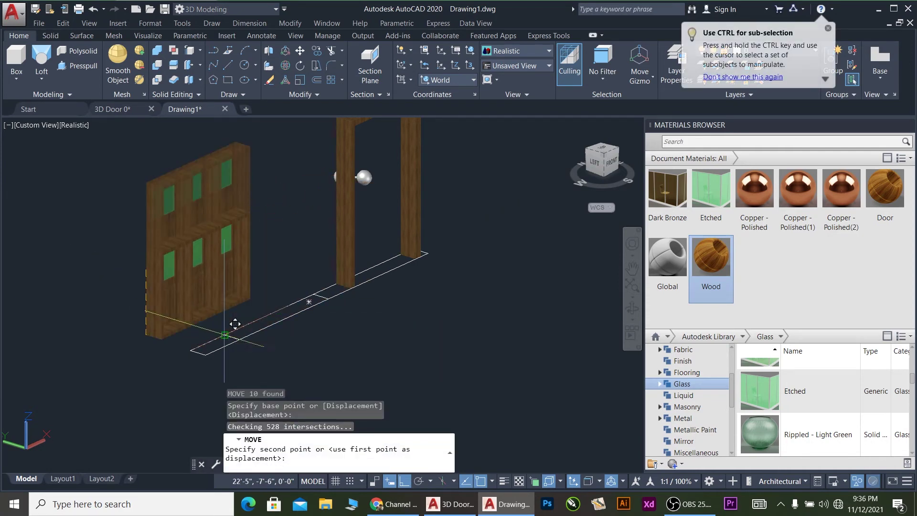
Move the three-door frame with all its doors and glass panels 36 inches straight up from the strip.
{"action": "left_click", "coordinate": [200, 196]}
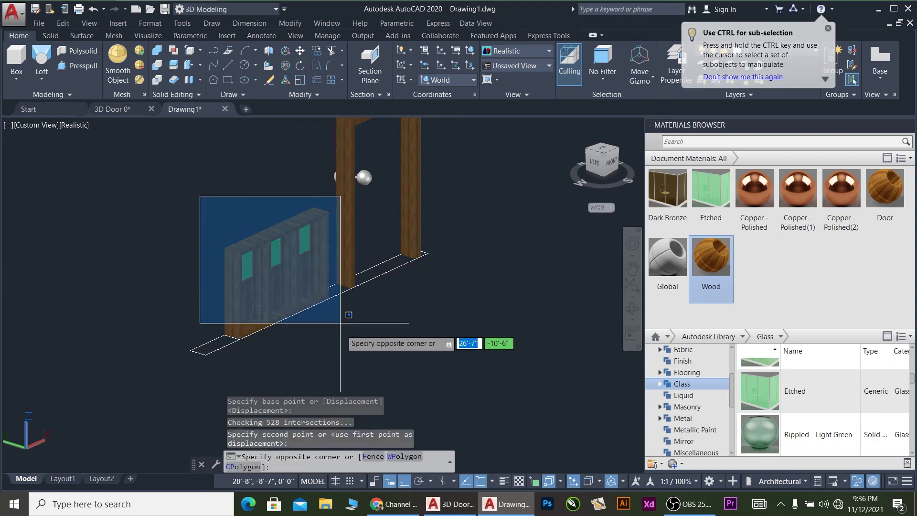
{"action": "left_click", "coordinate": [336, 334]}
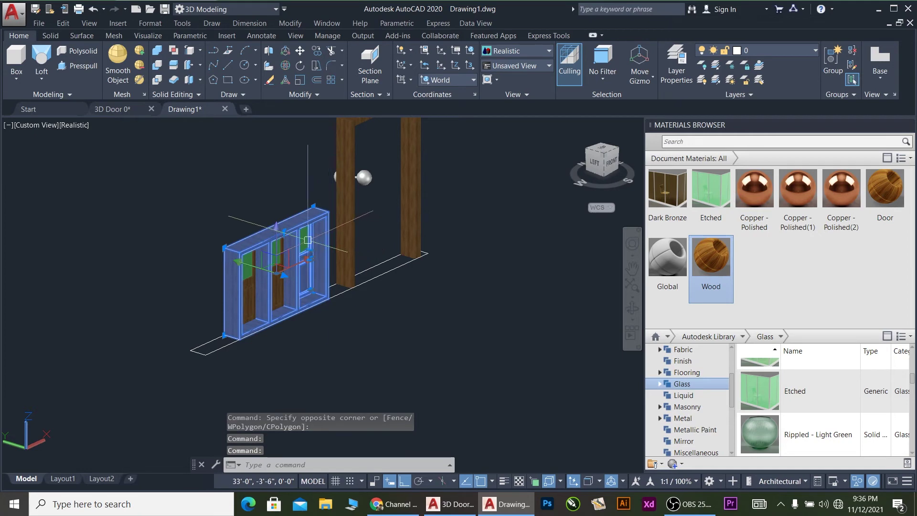
{"action": "left_click", "coordinate": [215, 200]}
{"action": "left_click", "coordinate": [318, 330]}
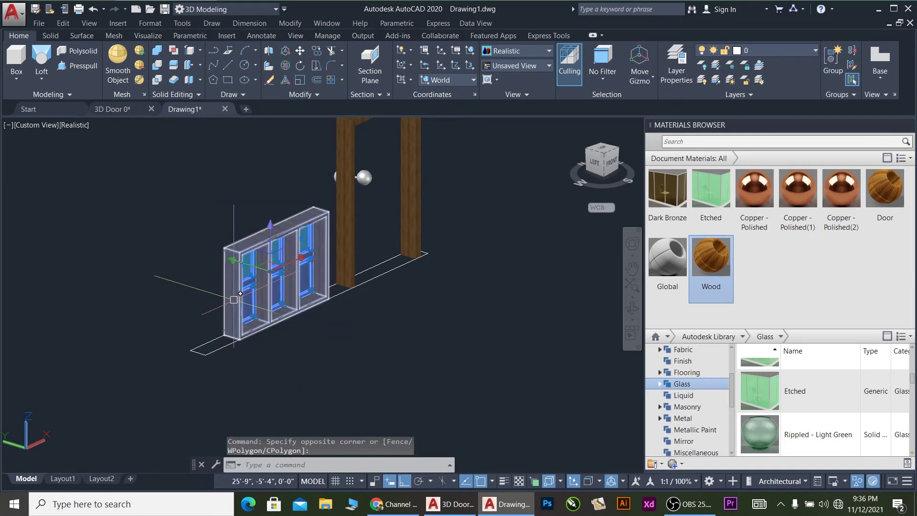
{"action": "left_click", "coordinate": [286, 327]}
{"action": "type", "text": "m"}
{"action": "key", "text": "Return"}
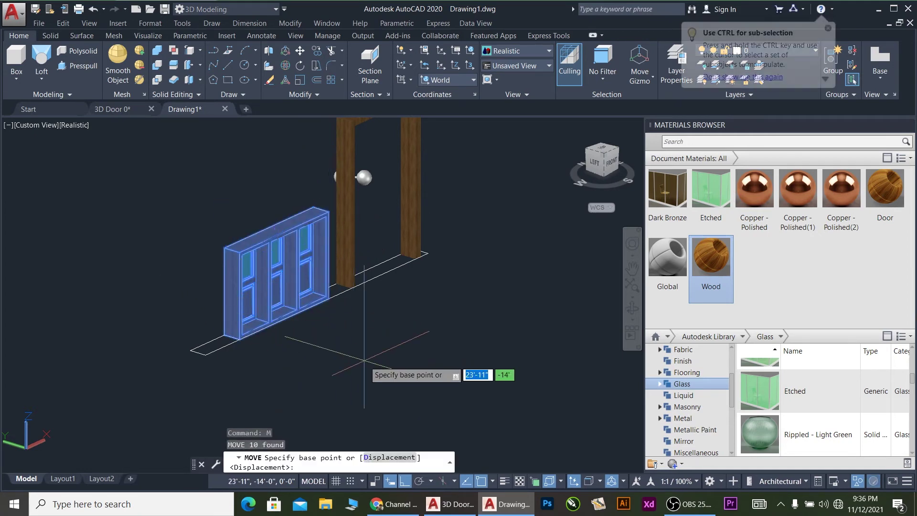
{"action": "scroll", "coordinate": [412, 347], "scroll_direction": "down", "scroll_amount": 4}
{"action": "left_click", "coordinate": [463, 341]}
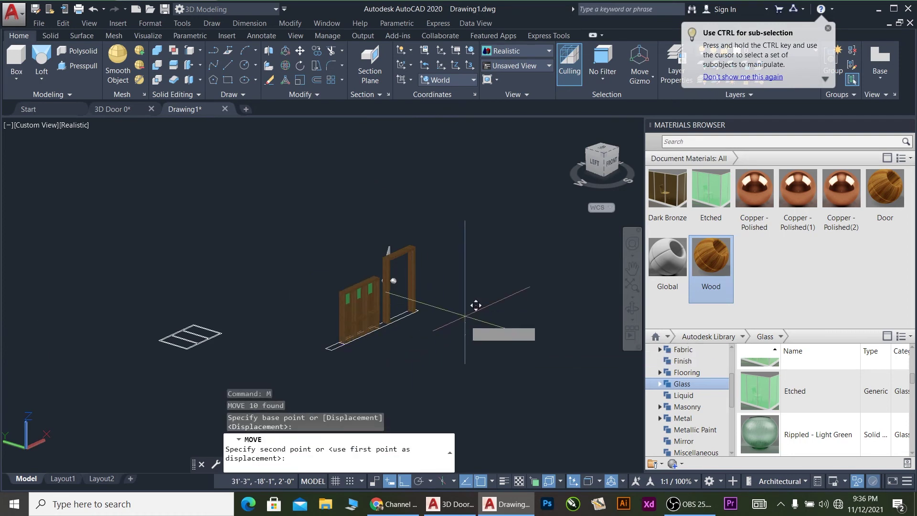
{"action": "type", "text": "36"}
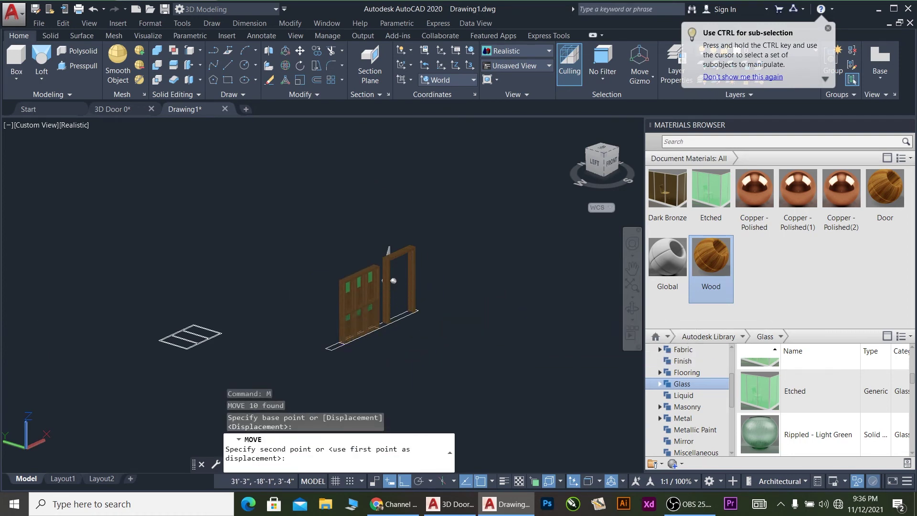
{"action": "key", "text": "Return"}
{"action": "scroll", "coordinate": [374, 245], "scroll_direction": "up", "scroll_amount": 3}
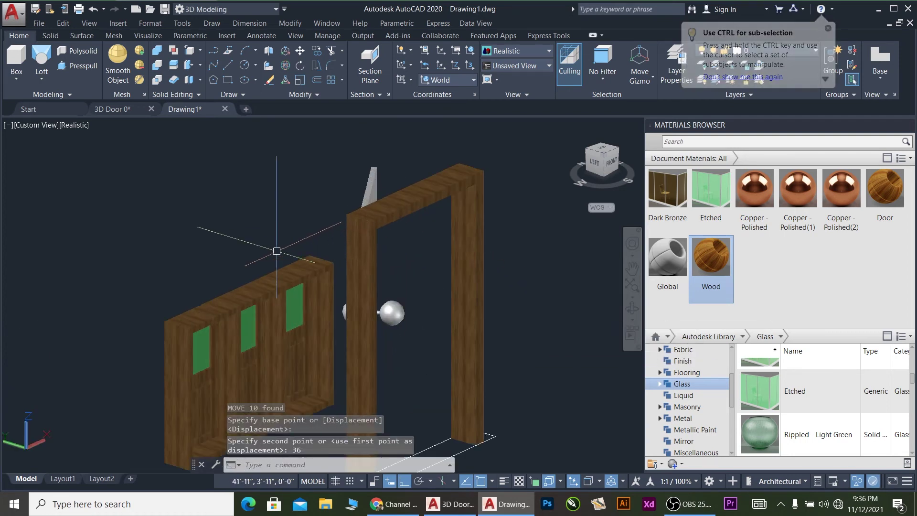
Move the complete three-door frame straight up so its top is level with the top of the single door frame.
{"action": "scroll", "coordinate": [205, 186], "scroll_direction": "down", "scroll_amount": 2}
{"action": "left_click", "coordinate": [155, 235]}
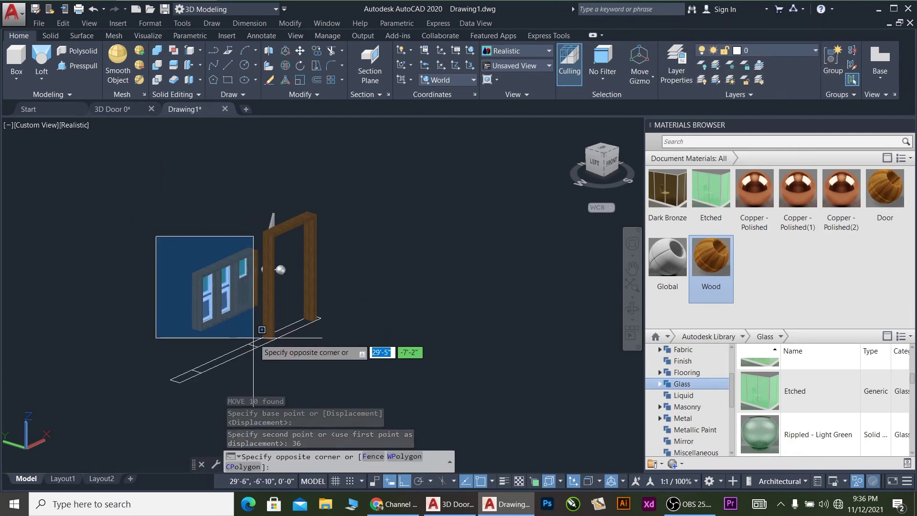
{"action": "left_click", "coordinate": [253, 320]}
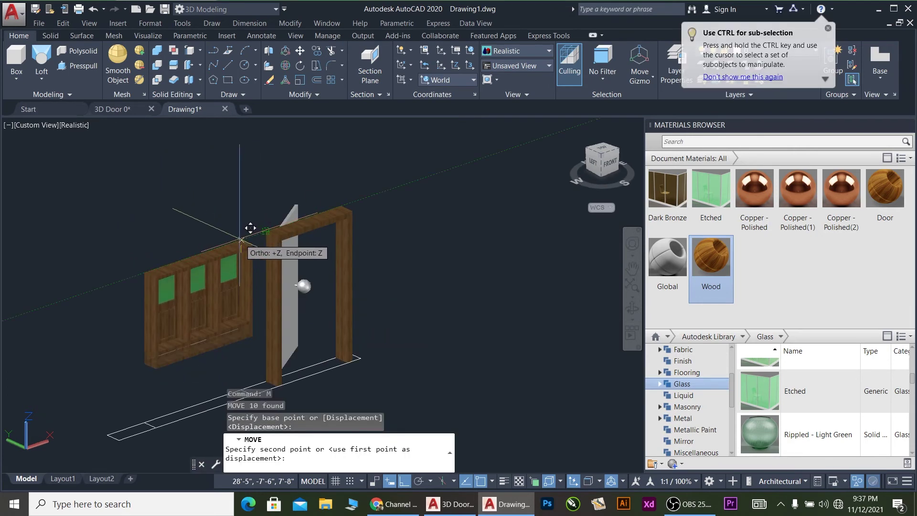
{"action": "left_click", "coordinate": [241, 240]}
End the object isolation to bring the hidden wall back around the door and the three-door frame, and clear the selection.
{"action": "scroll", "coordinate": [325, 321], "scroll_direction": "down", "scroll_amount": 3}
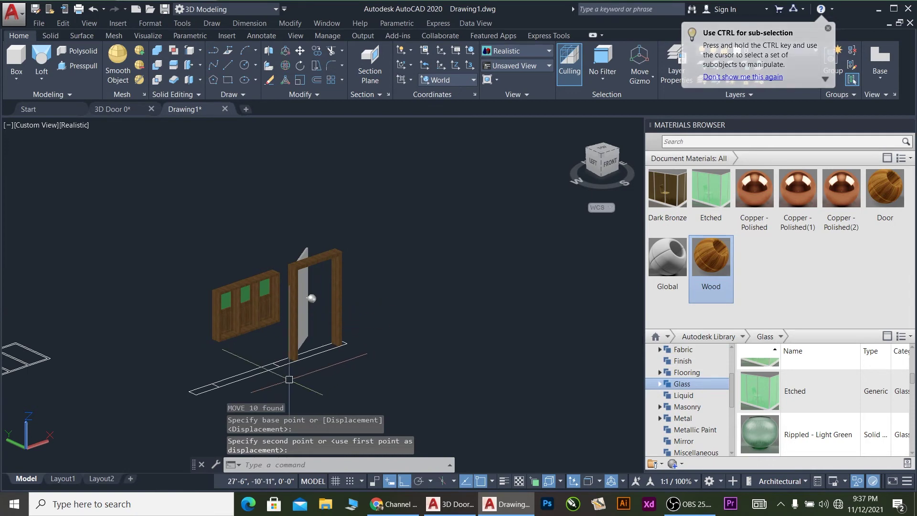
{"action": "scroll", "coordinate": [282, 382], "scroll_direction": "up", "scroll_amount": 4}
{"action": "left_click", "coordinate": [439, 258]}
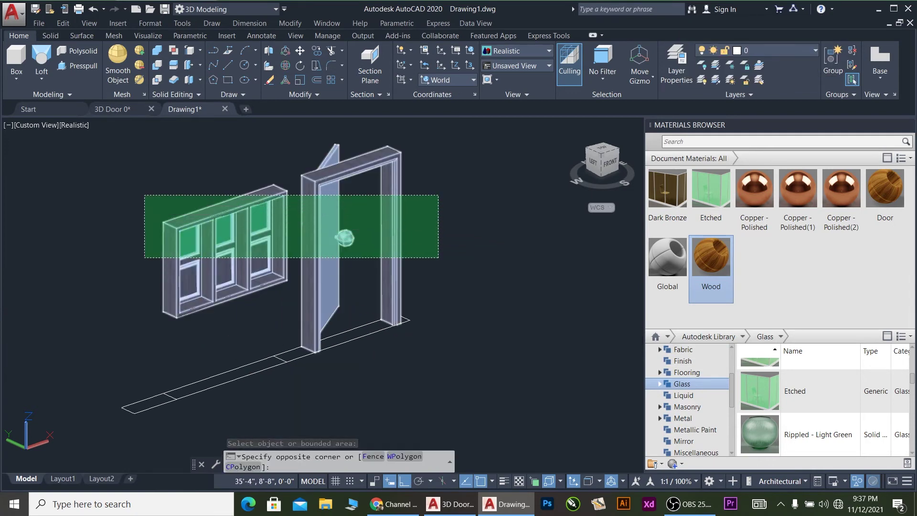
{"action": "left_click", "coordinate": [144, 195]}
{"action": "left_click", "coordinate": [296, 261]}
{"action": "left_click", "coordinate": [82, 153]}
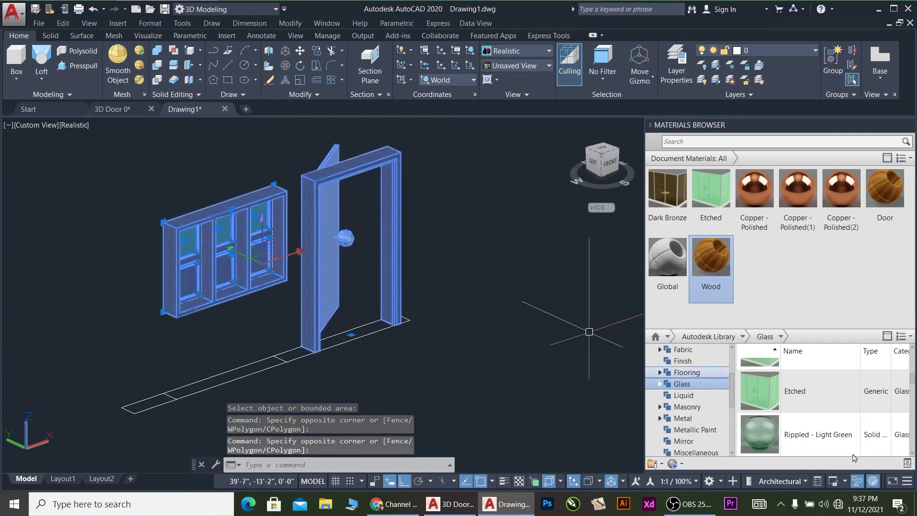
{"action": "left_click", "coordinate": [860, 483]}
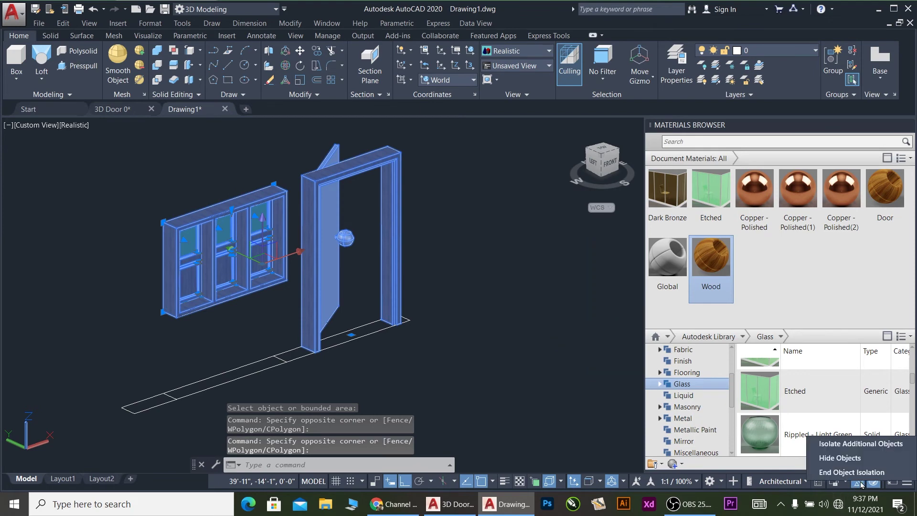
{"action": "left_click", "coordinate": [859, 472]}
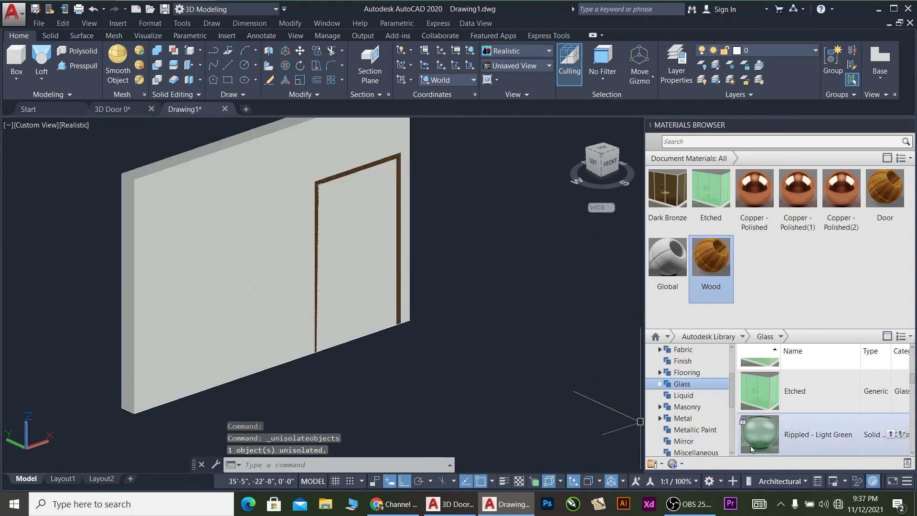
{"action": "key", "text": "Escape"}
Hide the single door and the three-door frame, keeping the wall on display.
{"action": "scroll", "coordinate": [469, 371], "scroll_direction": "down", "scroll_amount": 3}
{"action": "left_click", "coordinate": [271, 193]}
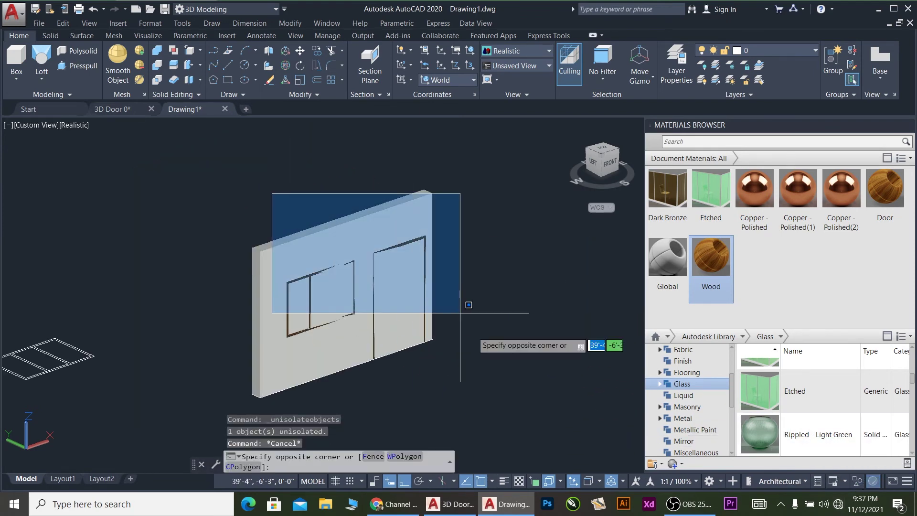
{"action": "left_click", "coordinate": [461, 364]}
{"action": "left_click", "coordinate": [860, 482]}
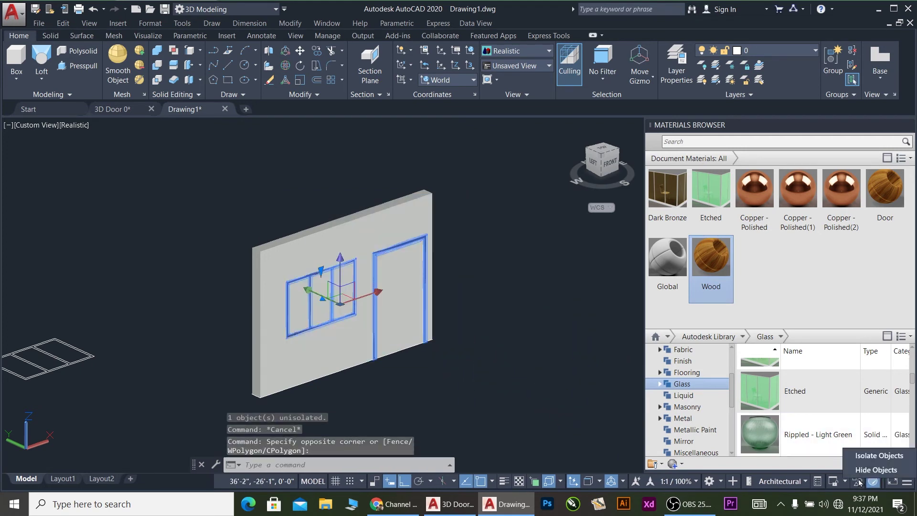
{"action": "left_click", "coordinate": [821, 461]}
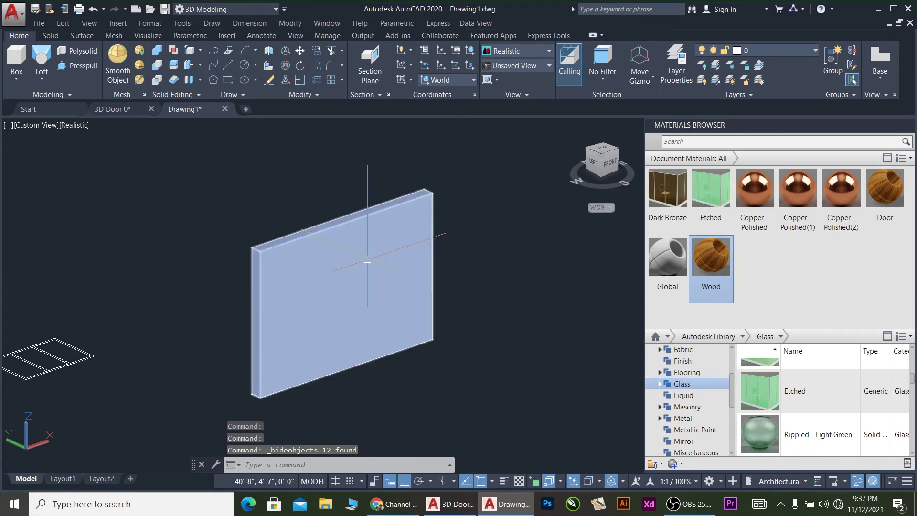
Subtract the door-sized and window-sized solids from the wall to cut both openings.
{"action": "left_click", "coordinate": [364, 249]}
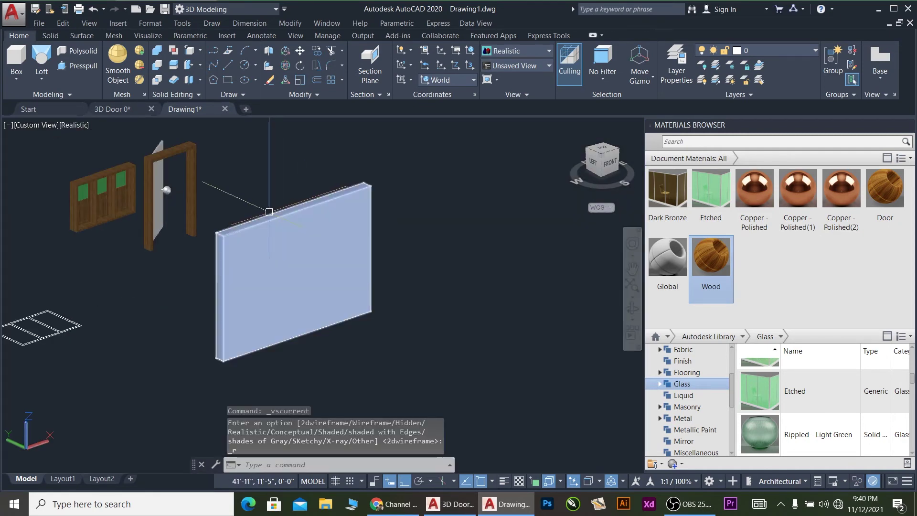
{"action": "left_click", "coordinate": [158, 68]}
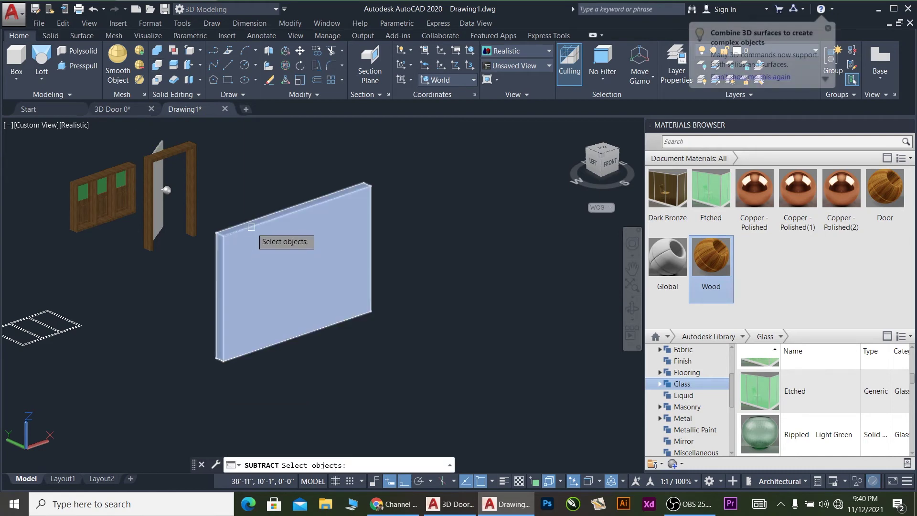
{"action": "left_click", "coordinate": [322, 225]}
{"action": "key", "text": "Return"}
{"action": "left_click", "coordinate": [341, 279]}
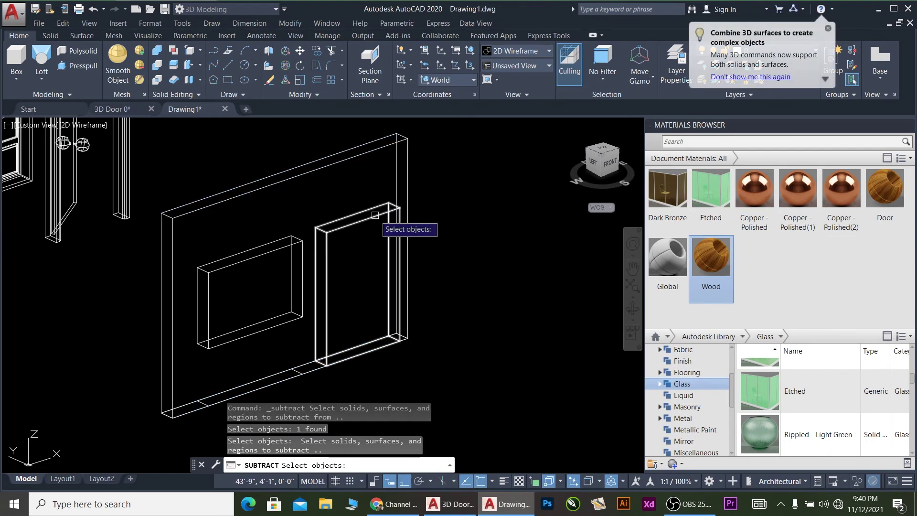
{"action": "left_click", "coordinate": [375, 212]}
{"action": "left_click", "coordinate": [270, 241]}
{"action": "key", "text": "Return"}
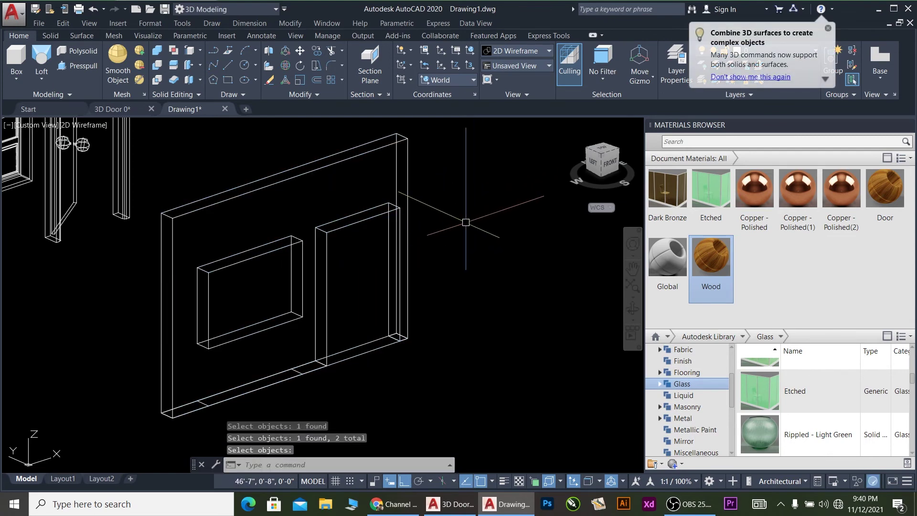
Set the visual style of the view to Realistic.
{"action": "scroll", "coordinate": [465, 222], "scroll_direction": "down", "scroll_amount": 4}
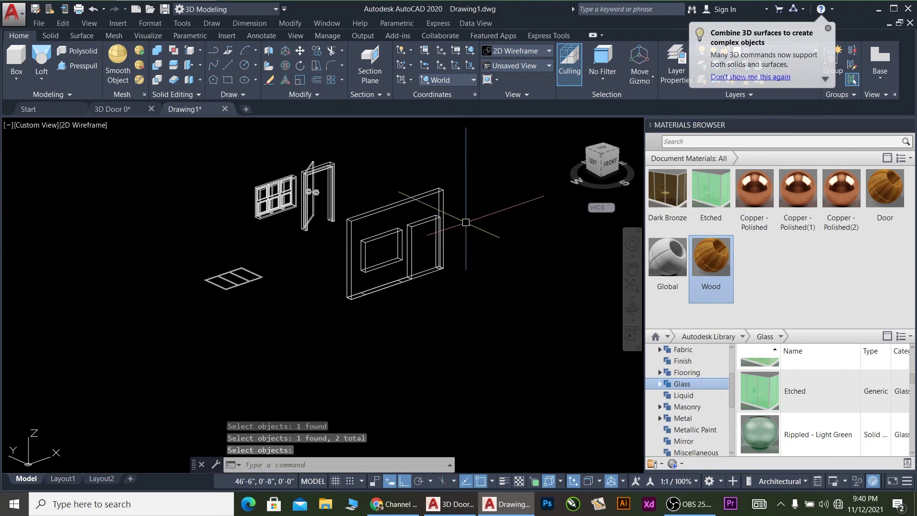
{"action": "left_click", "coordinate": [82, 125]}
{"action": "left_click", "coordinate": [105, 185]}
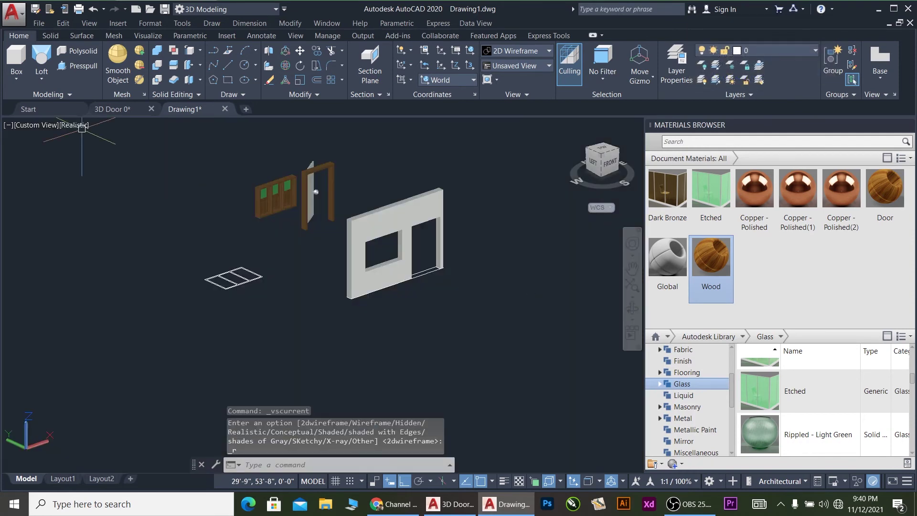
Delete the strip outline crossing the door opening at the wall's base.
{"action": "left_click", "coordinate": [432, 279]}
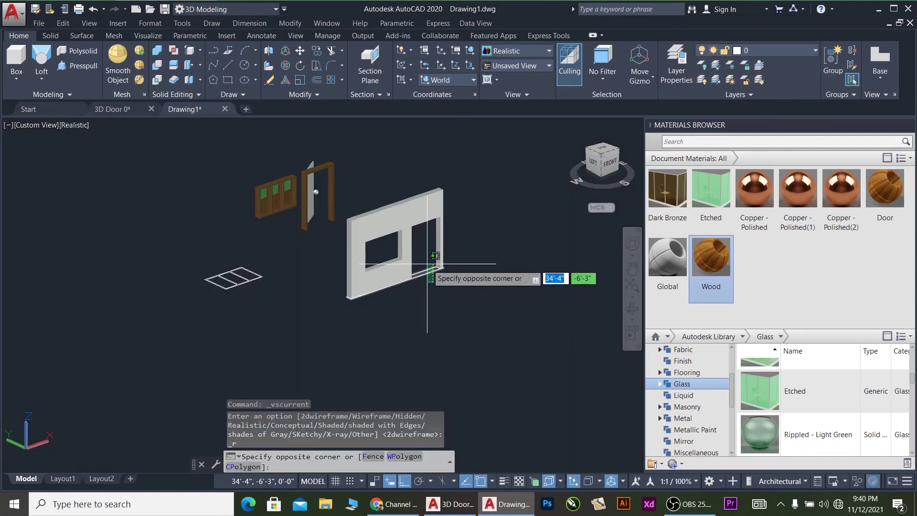
{"action": "left_click", "coordinate": [548, 310]}
{"action": "key", "text": "Delete"}
{"action": "scroll", "coordinate": [452, 288], "scroll_direction": "up", "scroll_amount": 2}
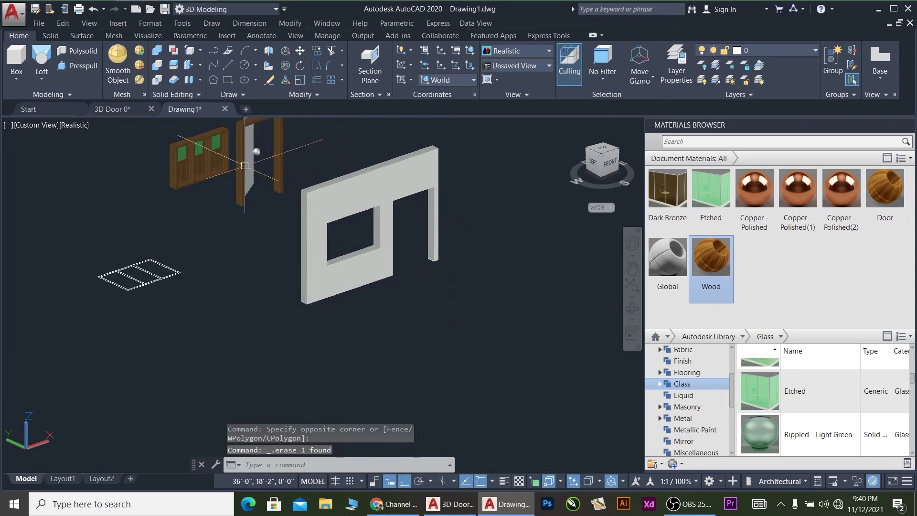
Group all parts of the three-door window frame, including its doors and glass panels.
{"action": "scroll", "coordinate": [247, 186], "scroll_direction": "down", "scroll_amount": 3}
{"action": "left_click", "coordinate": [200, 142]}
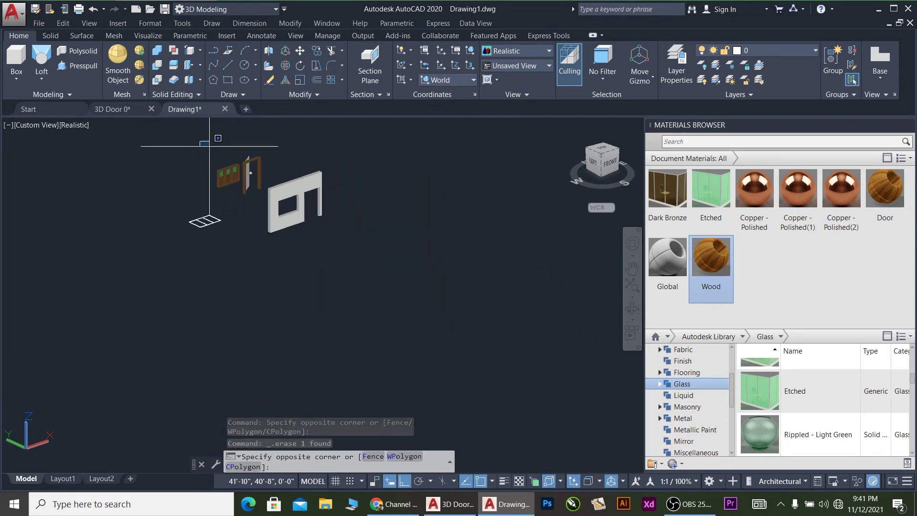
{"action": "left_click", "coordinate": [242, 197]}
{"action": "type", "text": "g"}
{"action": "key", "text": "Return"}
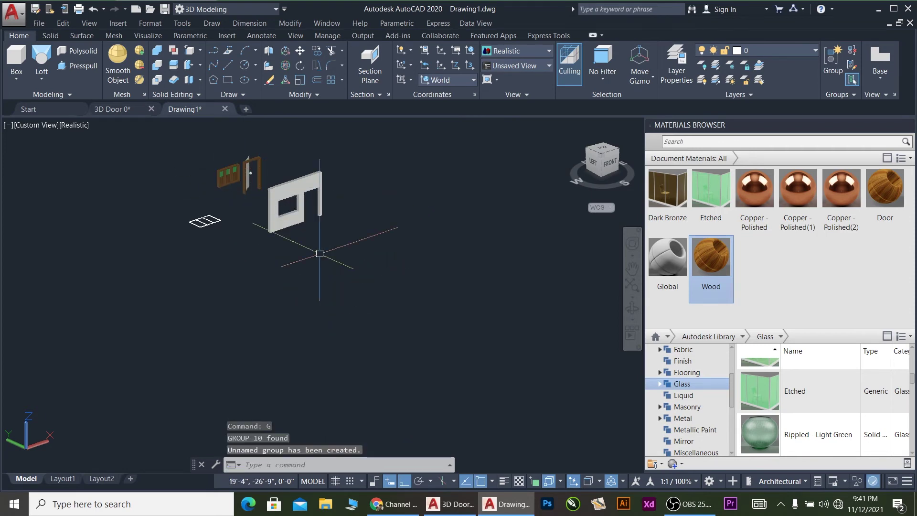
Move the window group and the single door 20' toward the wall, into their openings.
{"action": "left_click", "coordinate": [208, 139]}
{"action": "left_click", "coordinate": [276, 215]}
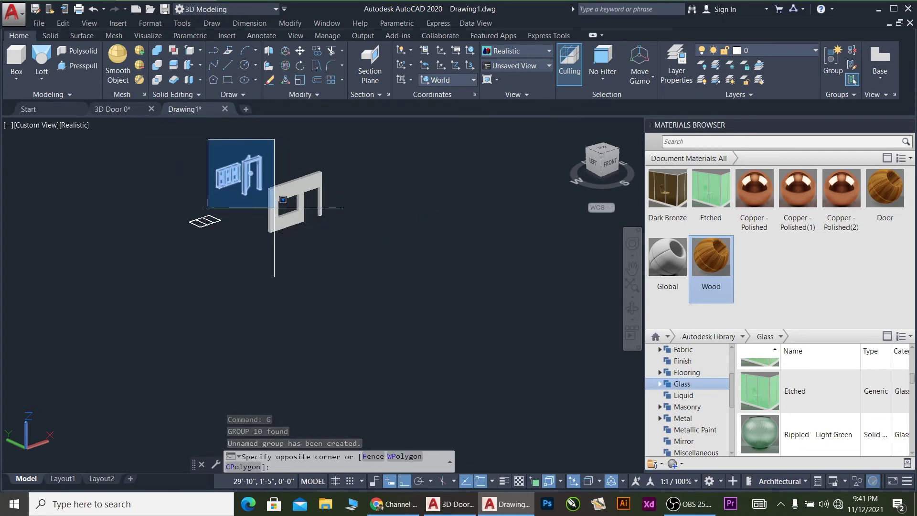
{"action": "type", "text": "m"}
{"action": "key", "text": "Return"}
{"action": "left_click", "coordinate": [340, 261]}
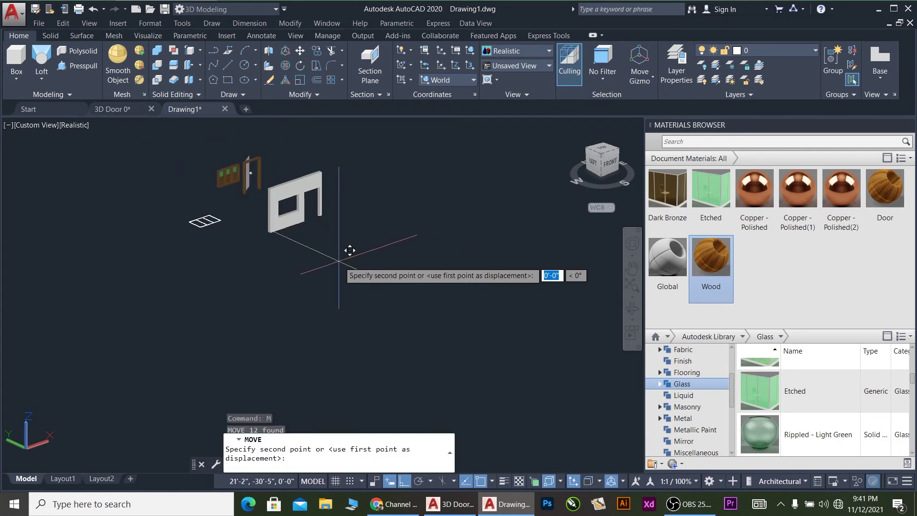
{"action": "type", "text": "20"}
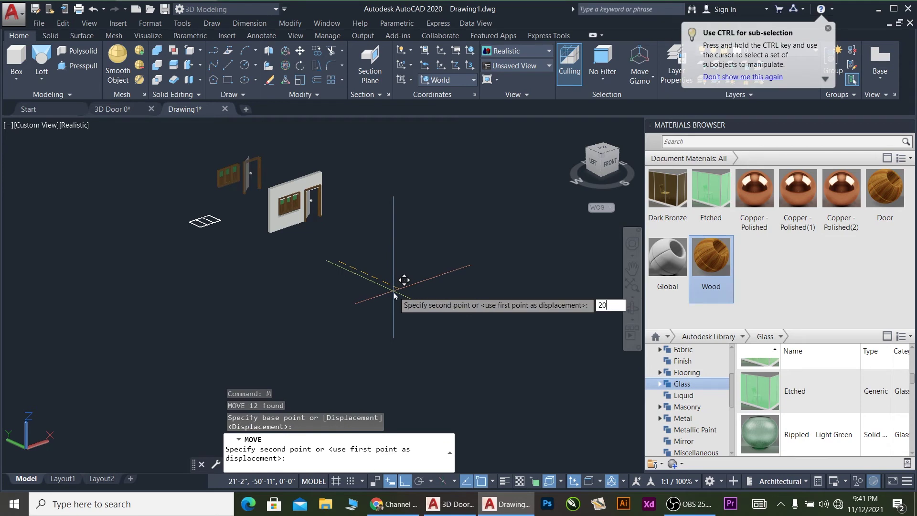
{"action": "key", "text": "Return"}
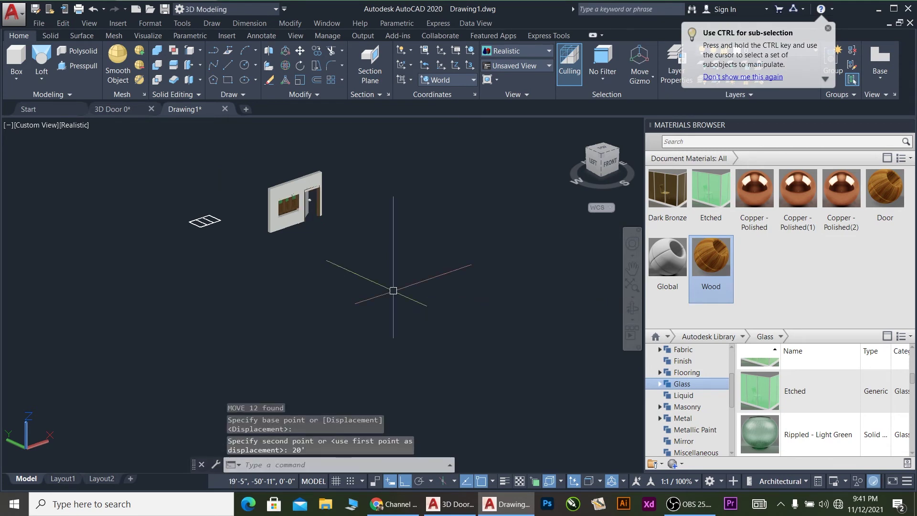
Move the window group and the complete single door with its frame 1 inch outward from the wall's front face.
{"action": "scroll", "coordinate": [325, 192], "scroll_direction": "up", "scroll_amount": 2}
{"action": "scroll", "coordinate": [310, 234], "scroll_direction": "down", "scroll_amount": 1}
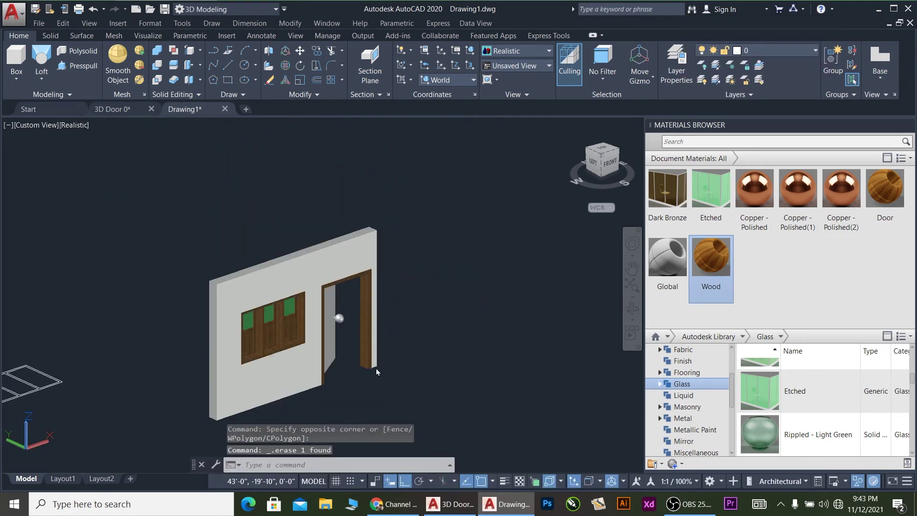
{"action": "scroll", "coordinate": [315, 315], "scroll_direction": "up", "scroll_amount": 6}
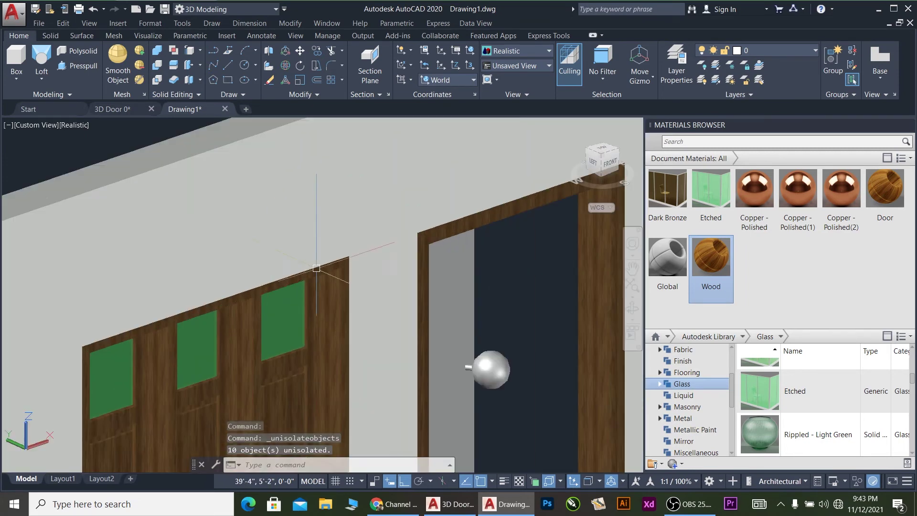
{"action": "scroll", "coordinate": [316, 268], "scroll_direction": "down", "scroll_amount": 5}
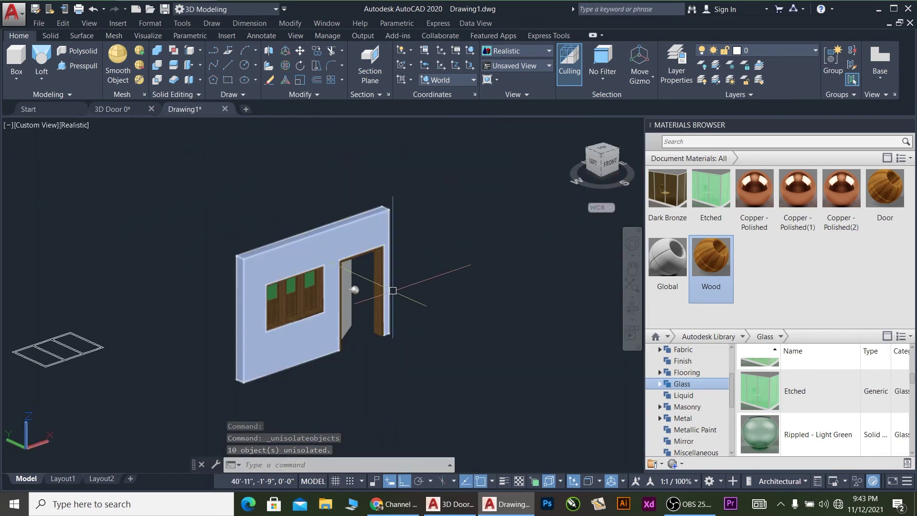
{"action": "scroll", "coordinate": [373, 291], "scroll_direction": "up", "scroll_amount": 3}
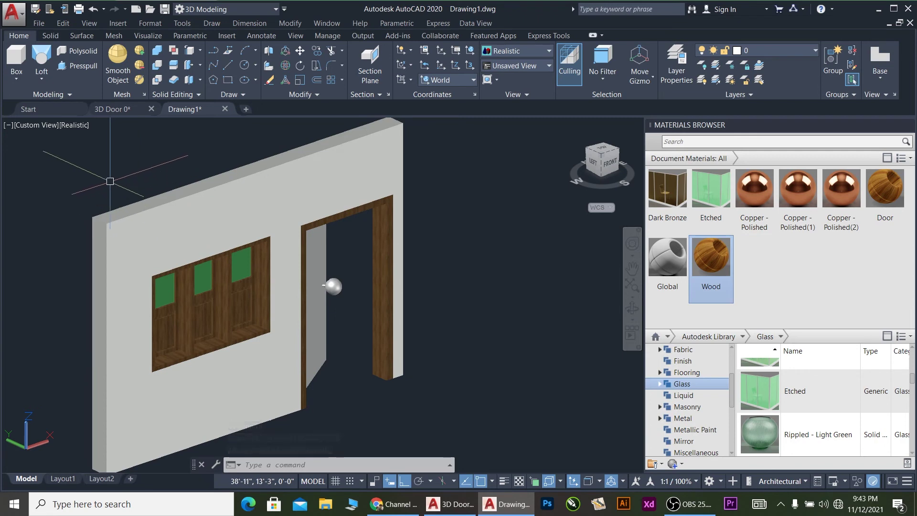
{"action": "left_click", "coordinate": [126, 186]}
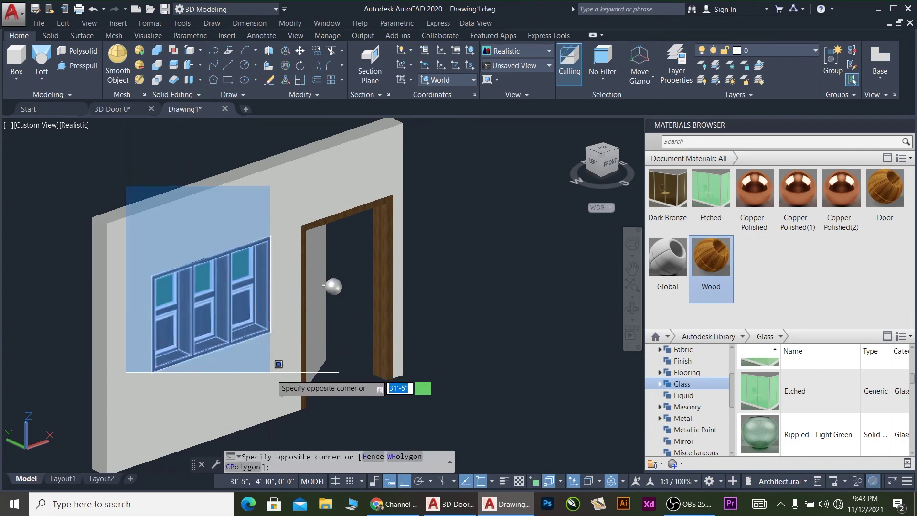
{"action": "left_click", "coordinate": [287, 371]}
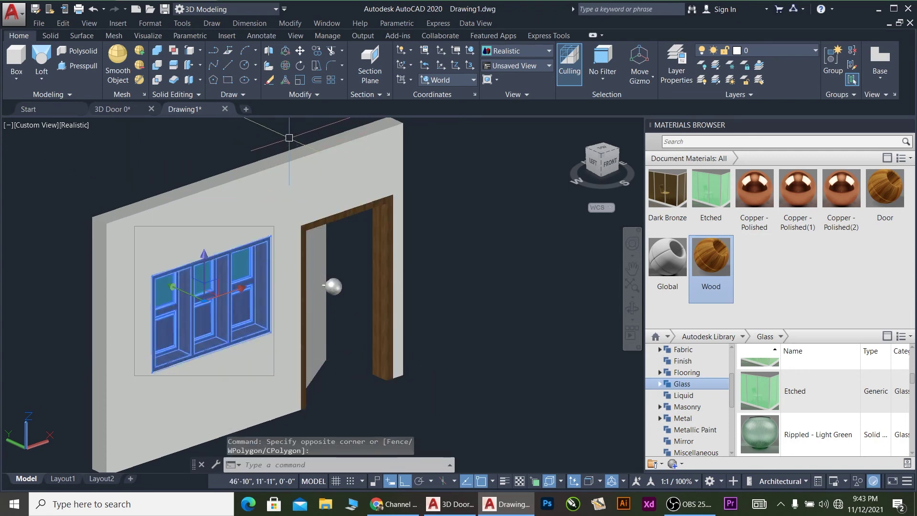
{"action": "left_click", "coordinate": [416, 379]}
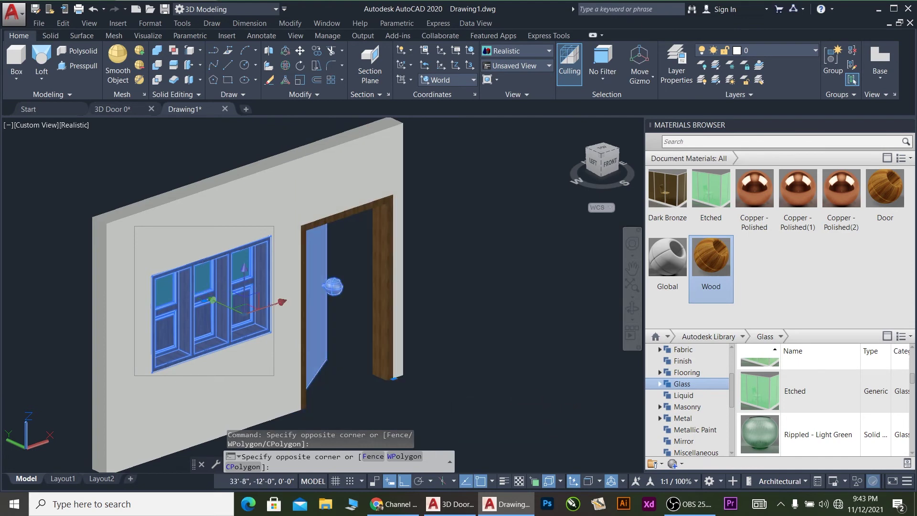
{"action": "left_click", "coordinate": [380, 321]}
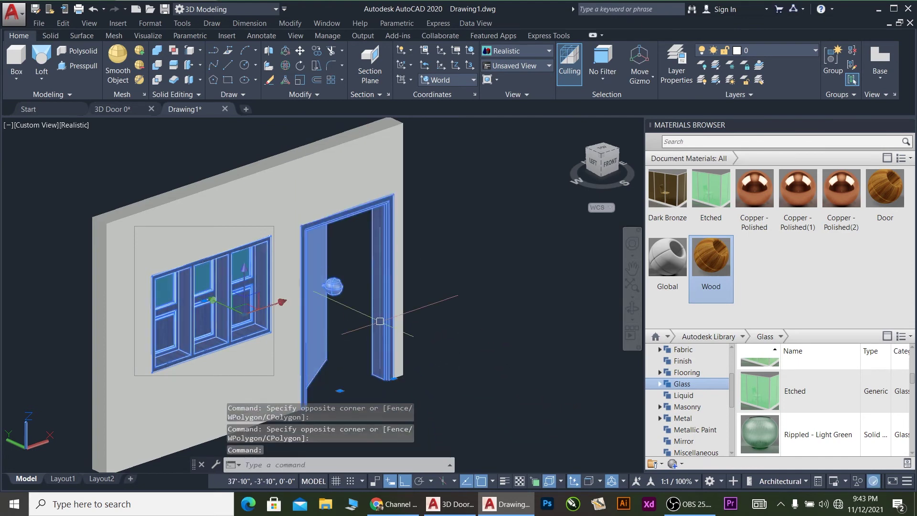
{"action": "type", "text": "M"}
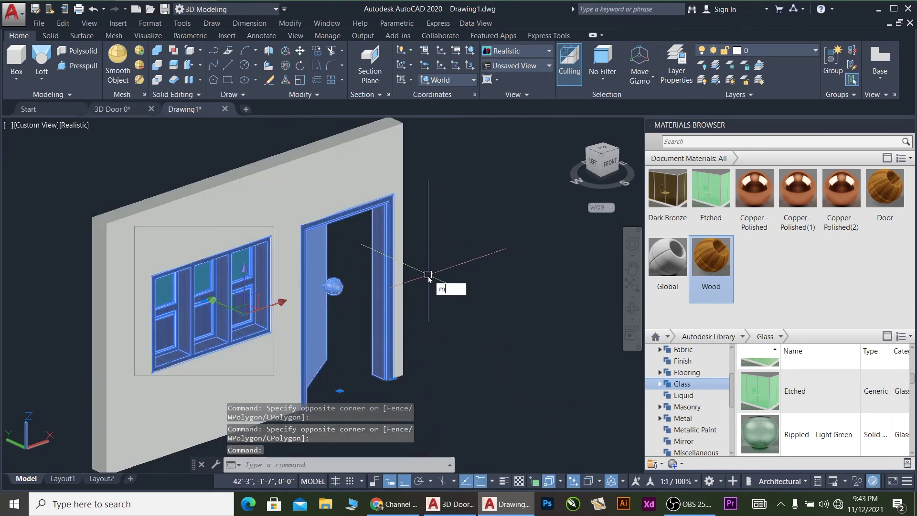
{"action": "key", "text": "Return"}
{"action": "left_click", "coordinate": [470, 246]}
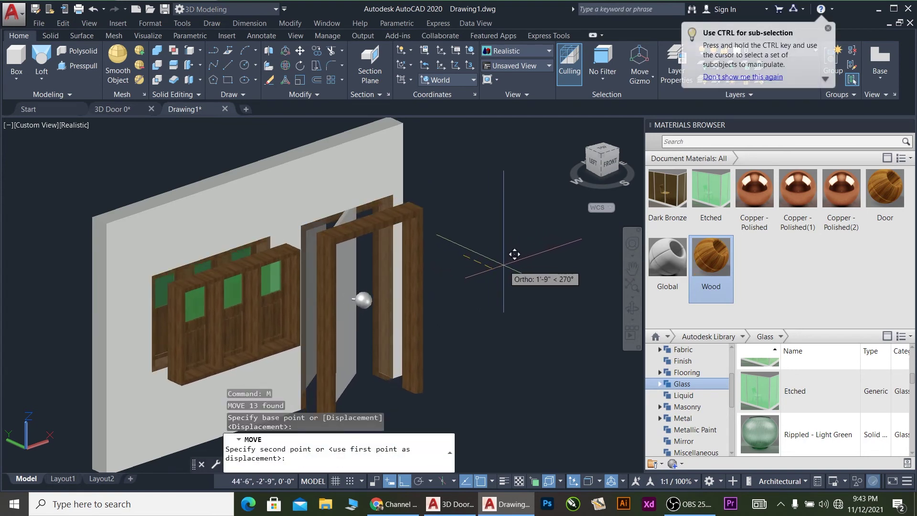
{"action": "type", "text": "1"}
{"action": "key", "text": "Return"}
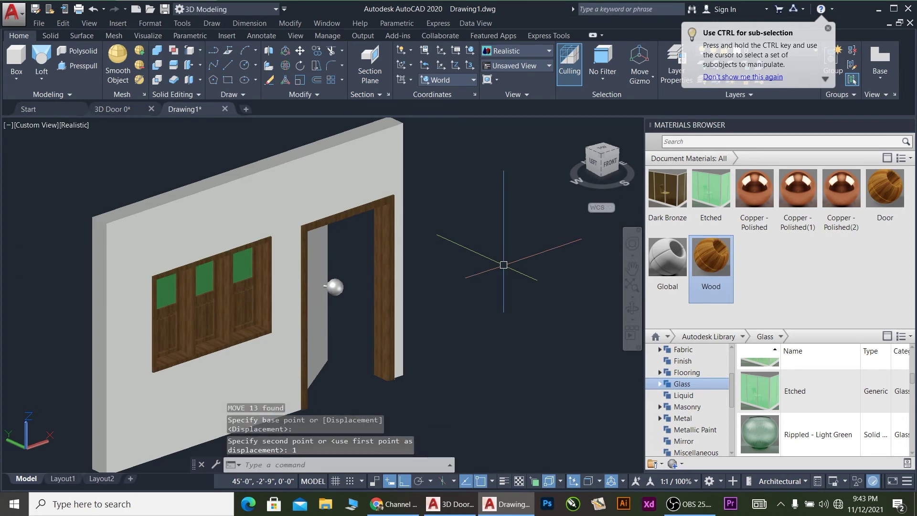
Examine the fitted door and window frame from the front and back sides of the wall.
{"action": "scroll", "coordinate": [353, 236], "scroll_direction": "up", "scroll_amount": 2}
{"action": "scroll", "coordinate": [353, 236], "scroll_direction": "down", "scroll_amount": 3}
{"action": "middle_click_drag", "start_coordinate": [430, 267], "coordinate": [154, 242], "text": "shift"}
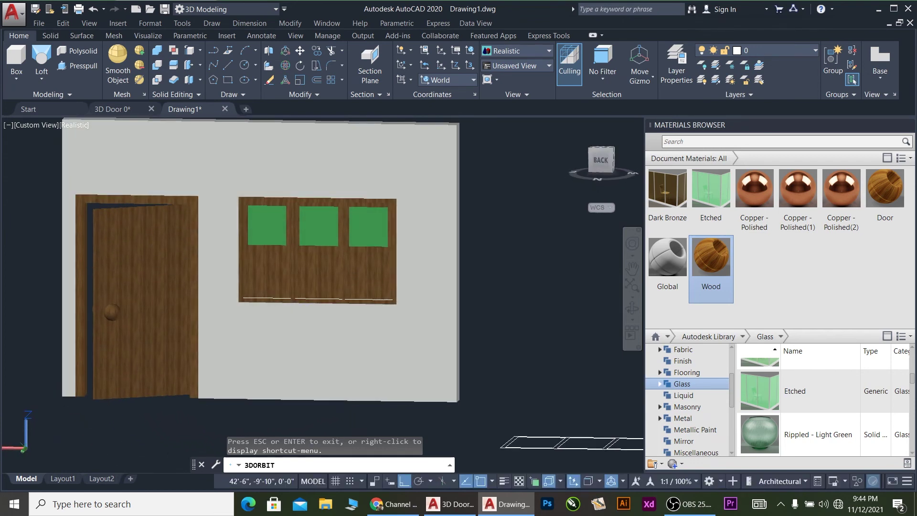
{"action": "left_click", "coordinate": [41, 263]}
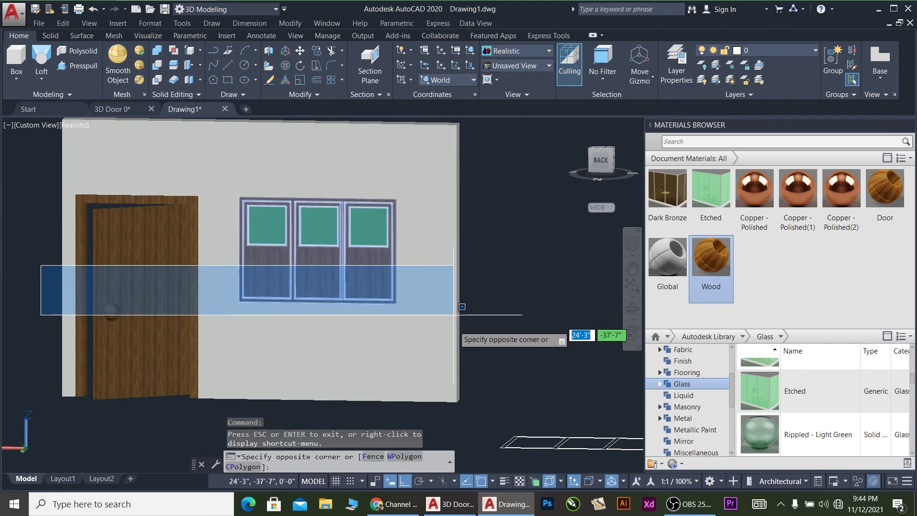
{"action": "left_click", "coordinate": [456, 330]}
{"action": "key", "text": "Escape"}
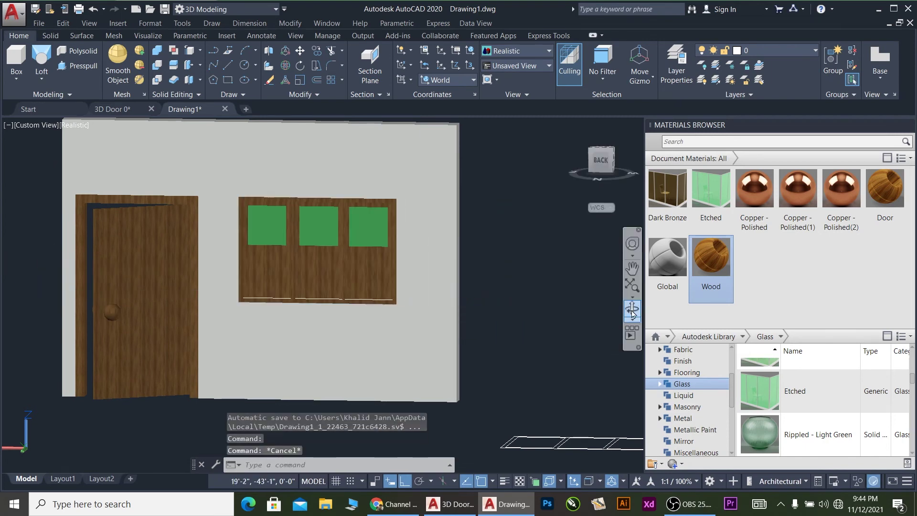
{"action": "mouse_move", "coordinate": [306, 308]}
{"action": "middle_mouse_down", "text": "shift"}
{"action": "mouse_move", "coordinate": [219, 309]}
{"action": "mouse_move", "coordinate": [311, 262]}
{"action": "mouse_move", "coordinate": [375, 331]}
{"action": "mouse_move", "coordinate": [311, 329]}
{"action": "mouse_move", "coordinate": [355, 319]}
{"action": "mouse_move", "coordinate": [280, 318]}
{"action": "mouse_move", "coordinate": [323, 307]}
{"action": "middle_mouse_up", "text": "shift"}
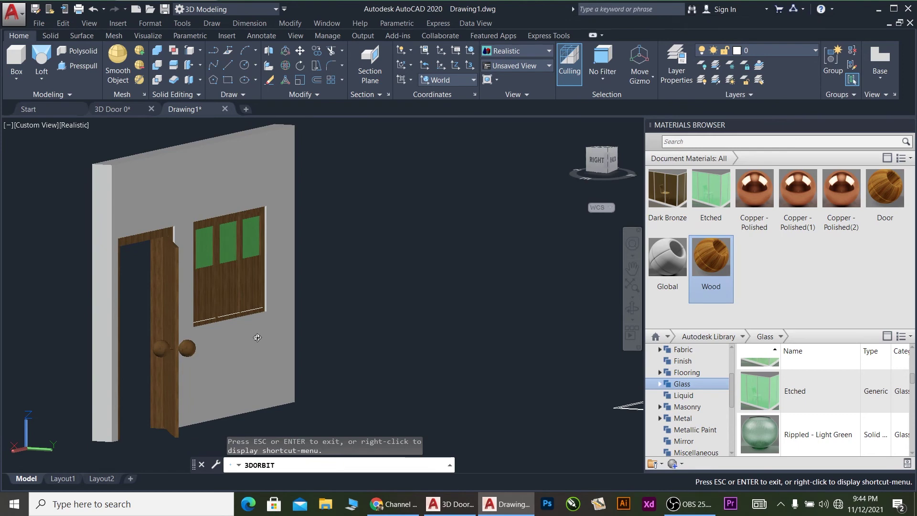
Delete the leftover flat outlines of the three-door frame lying on the ground beside the wall.
{"action": "middle_click_drag", "start_coordinate": [257, 337], "coordinate": [46, 328], "text": "shift"}
{"action": "left_click", "coordinate": [46, 328]}
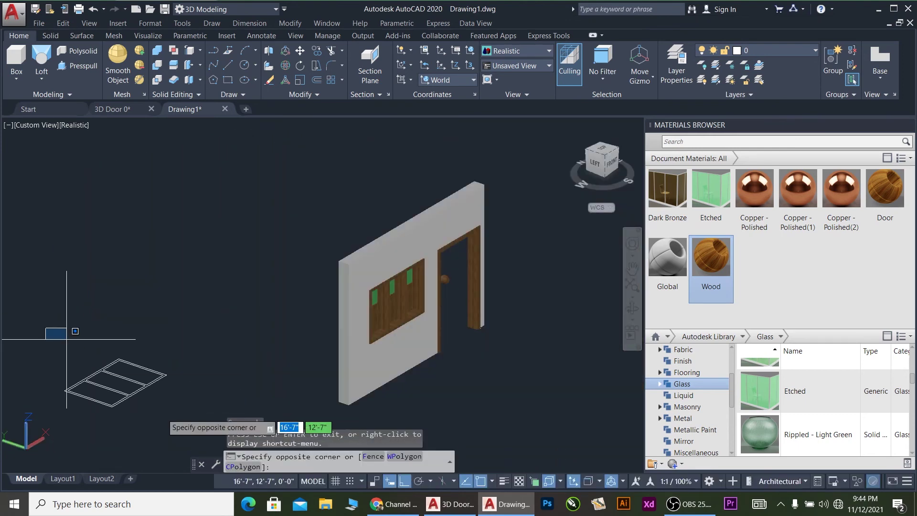
{"action": "left_click", "coordinate": [176, 418]}
{"action": "key", "text": "Delete"}
Set the view to SW Isometric with perspective projection.
{"action": "scroll", "coordinate": [492, 250], "scroll_direction": "up", "scroll_amount": 2}
{"action": "mouse_move", "coordinate": [475, 266]}
{"action": "middle_mouse_down"}
{"action": "mouse_move", "coordinate": [477, 306]}
{"action": "mouse_move", "coordinate": [436, 266]}
{"action": "middle_mouse_up"}
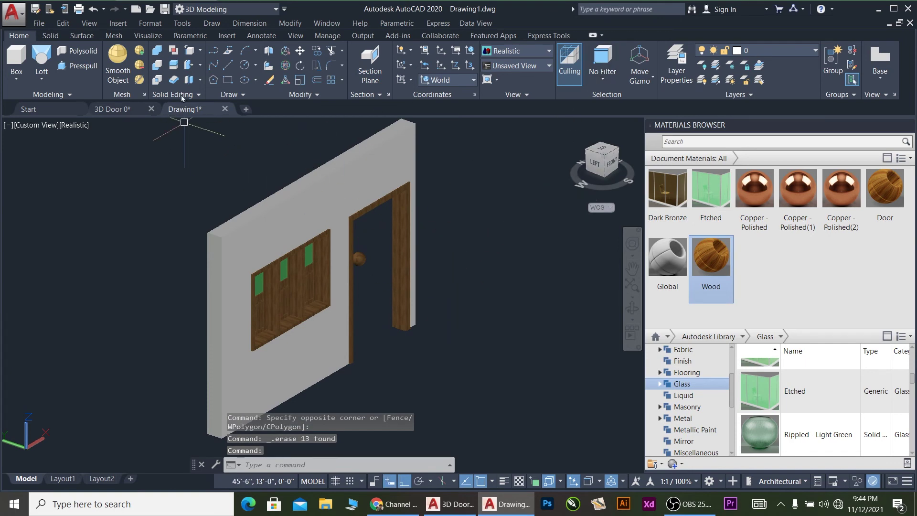
{"action": "left_click", "coordinate": [152, 36]}
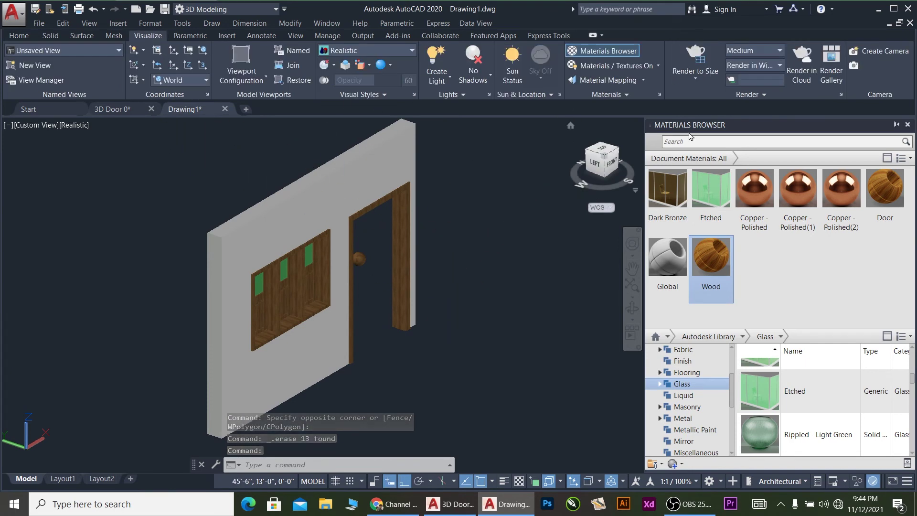
{"action": "left_click", "coordinate": [604, 157]}
{"action": "right_click", "coordinate": [605, 158]}
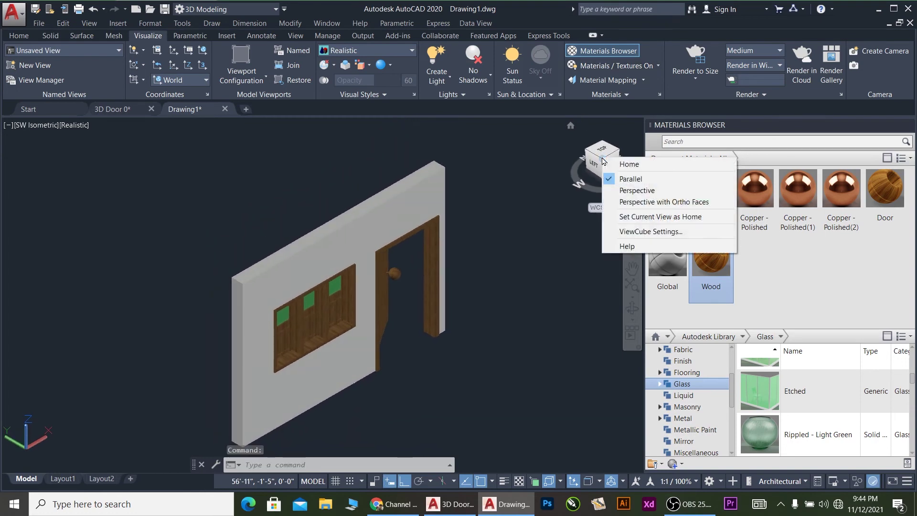
{"action": "left_click", "coordinate": [629, 179]}
Turn on Sky Background and Illumination and set the shadows to Full Shadows.
{"action": "left_click", "coordinate": [545, 76]}
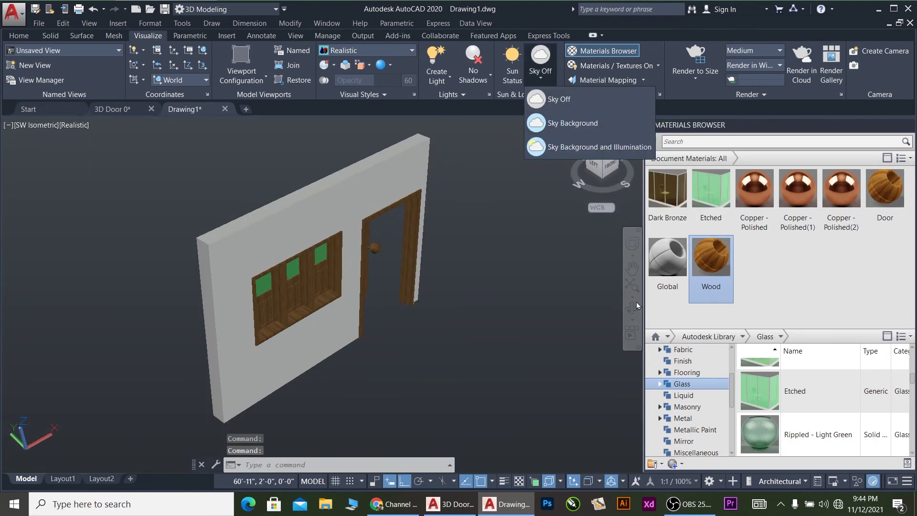
{"action": "left_click", "coordinate": [579, 147]}
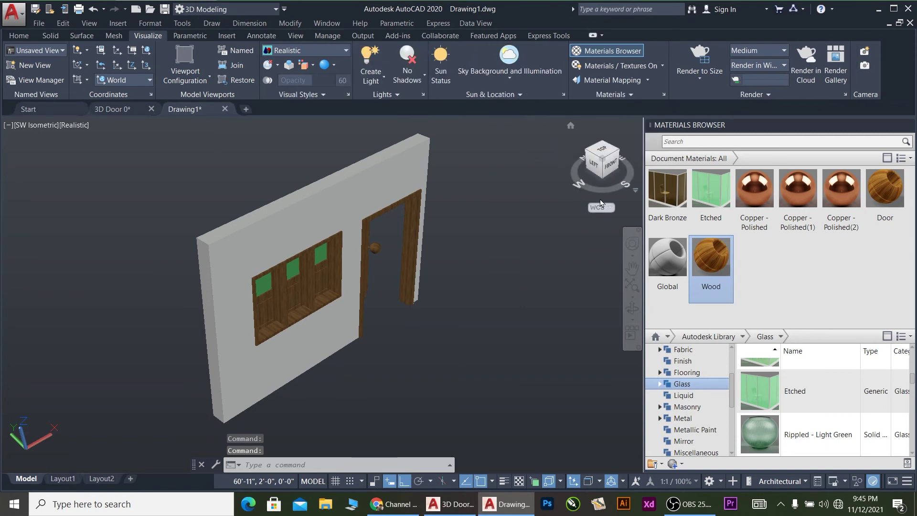
{"action": "left_click", "coordinate": [420, 83]}
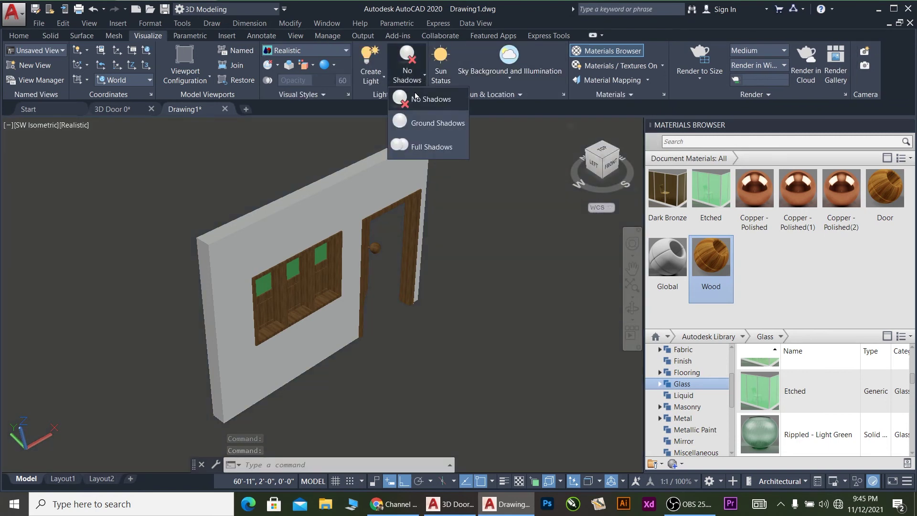
{"action": "left_click", "coordinate": [430, 147]}
Try a red non-uniform brick from the Masonry library on the wall and finally apply Uniform Running - Brown.
{"action": "left_click", "coordinate": [686, 407]}
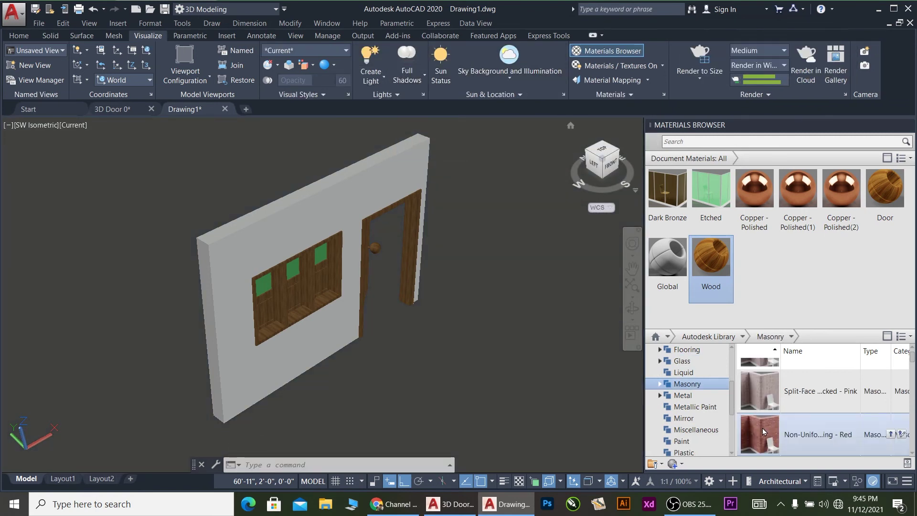
{"action": "left_click_drag", "start_coordinate": [762, 427], "coordinate": [282, 359]}
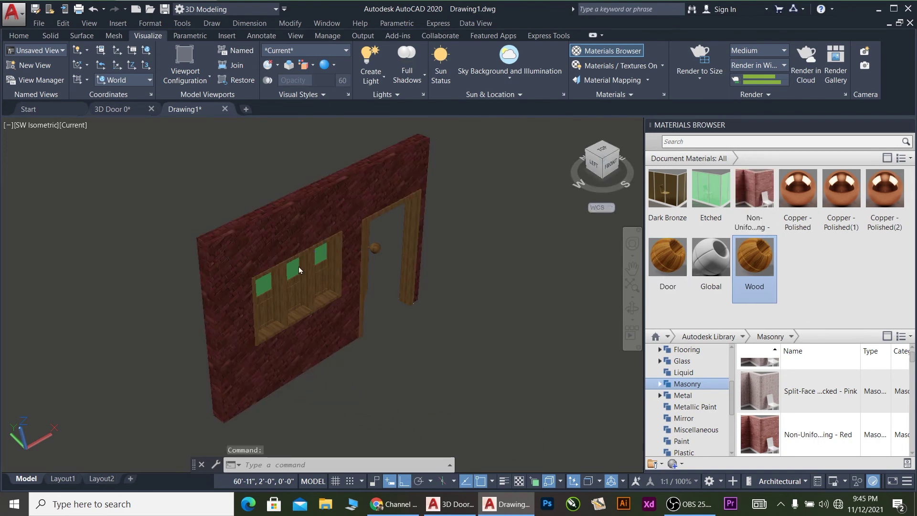
{"action": "scroll", "coordinate": [286, 253], "scroll_direction": "up", "scroll_amount": 2}
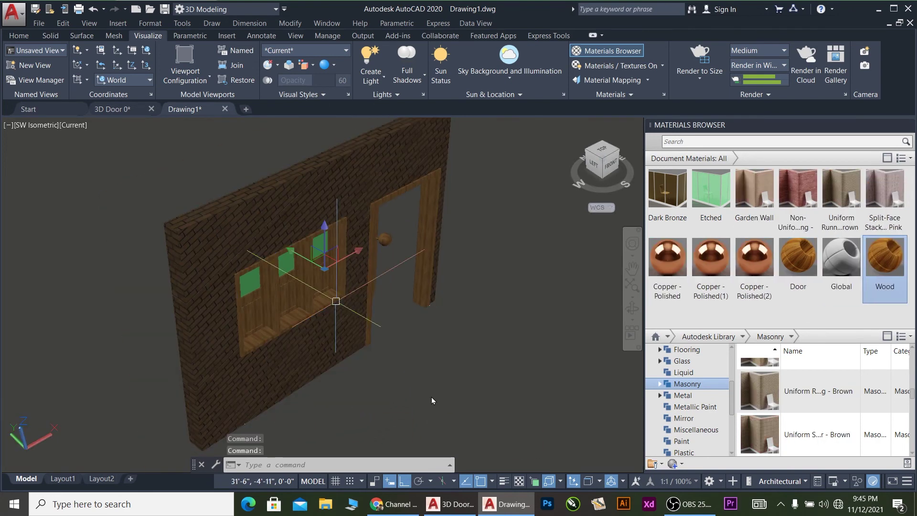
{"action": "key", "text": "Escape"}
{"action": "scroll", "coordinate": [388, 242], "scroll_direction": "up", "scroll_amount": 3}
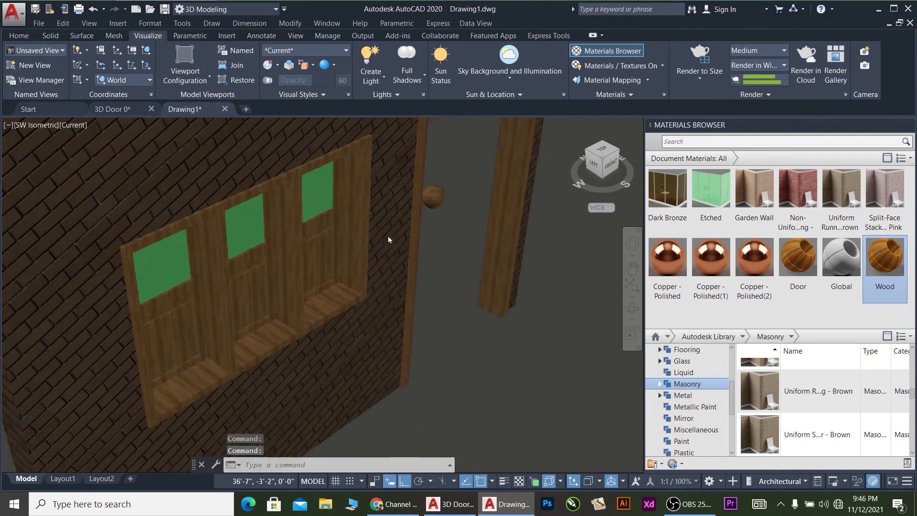
Open the Uniform Running - Brown material's brick image for editing and set its rotation to 18.
{"action": "right_click", "coordinate": [841, 186]}
{"action": "left_click", "coordinate": [836, 217]}
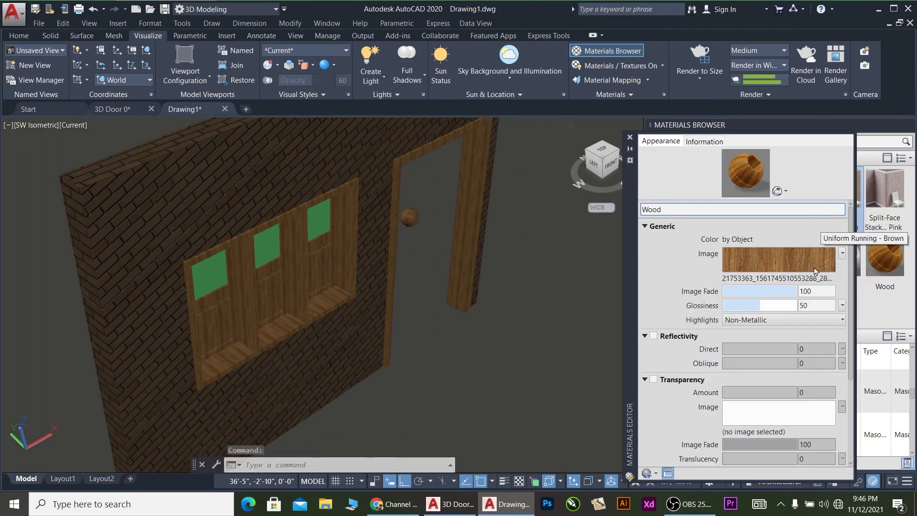
{"action": "left_click", "coordinate": [748, 262]}
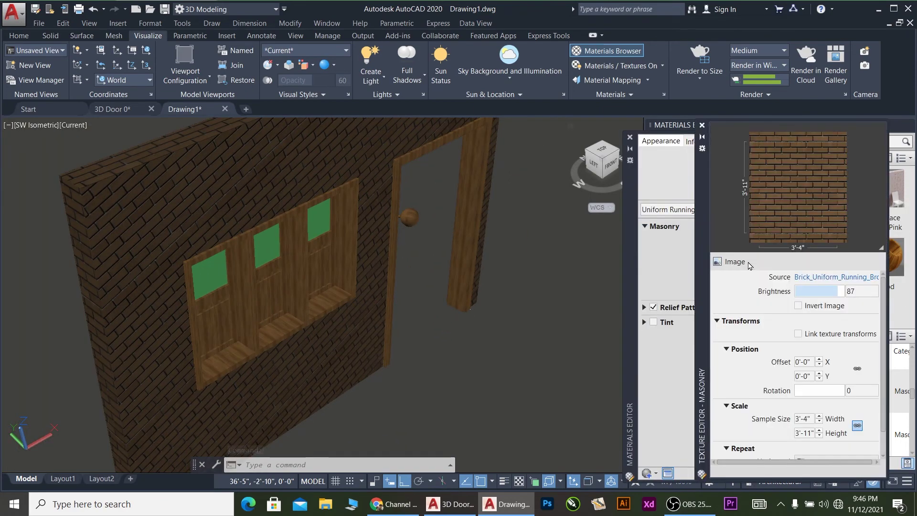
{"action": "mouse_move", "coordinate": [797, 392]}
{"action": "left_mouse_down"}
{"action": "mouse_move", "coordinate": [816, 391]}
{"action": "mouse_move", "coordinate": [799, 393]}
{"action": "left_mouse_up"}
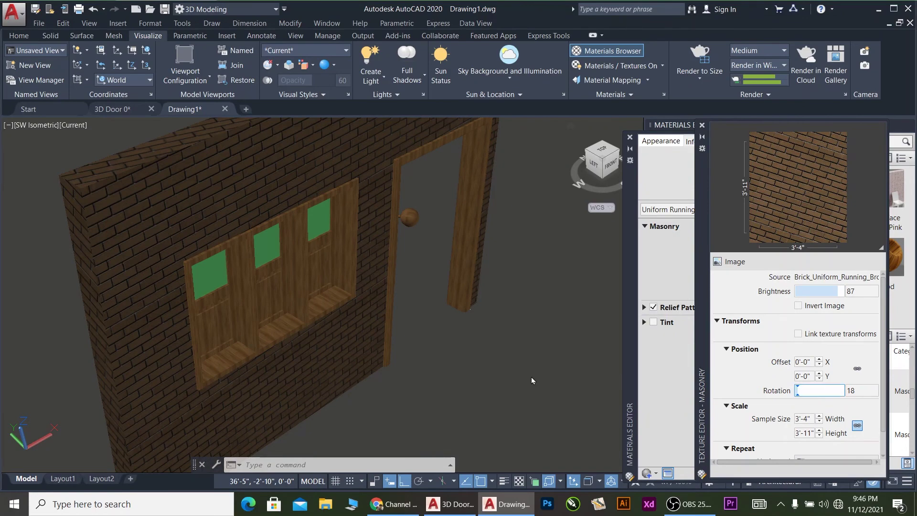
Raise the brick image's rotation in small increments from 19 to 22 and close the texture settings.
{"action": "scroll", "coordinate": [337, 352], "scroll_direction": "up", "scroll_amount": 4}
{"action": "left_click", "coordinate": [848, 389]}
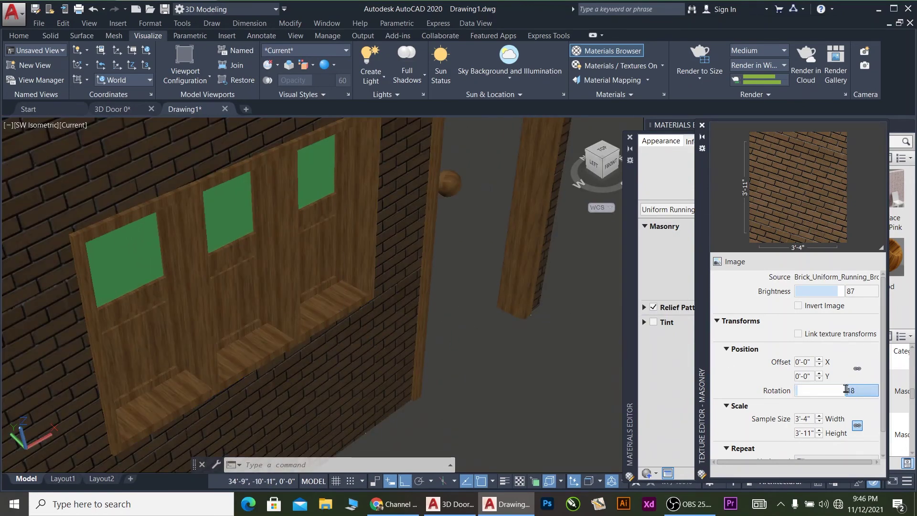
{"action": "type", "text": "19"}
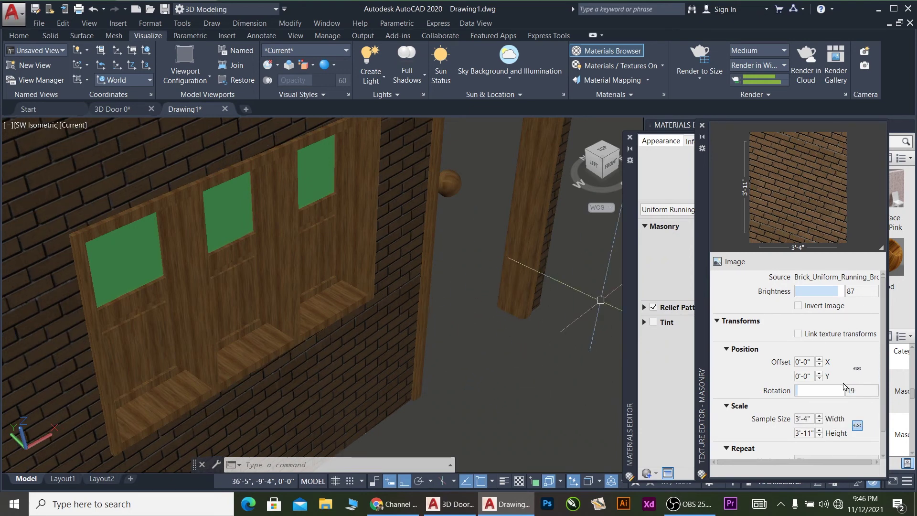
{"action": "double_click", "coordinate": [850, 390]}
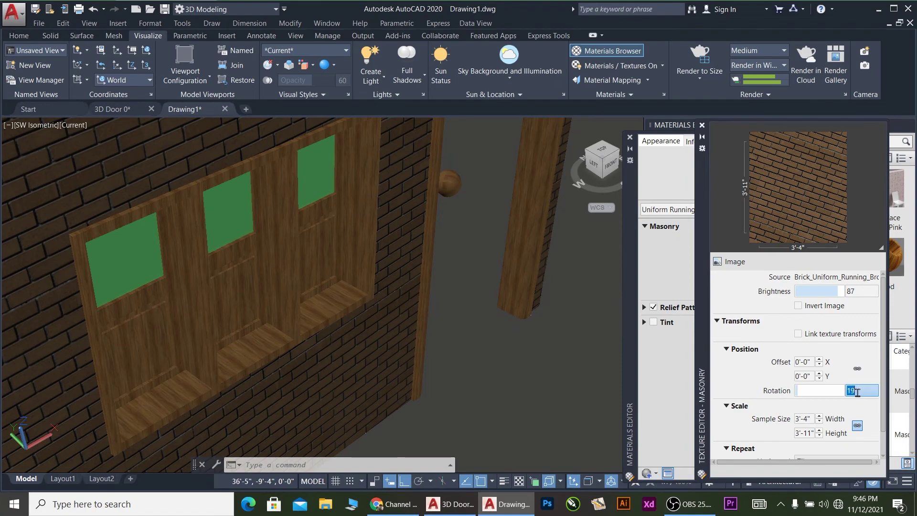
{"action": "key", "text": "Return"}
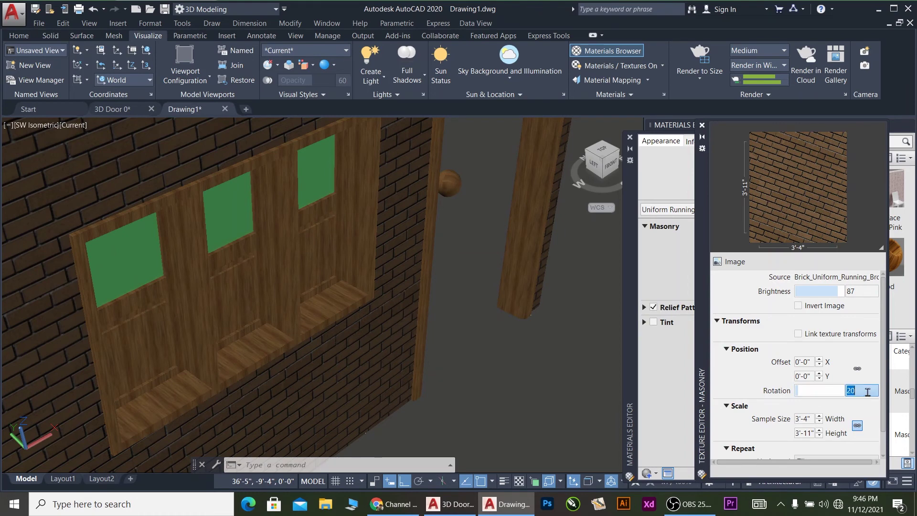
{"action": "double_click", "coordinate": [870, 393]}
{"action": "key", "text": "Return"}
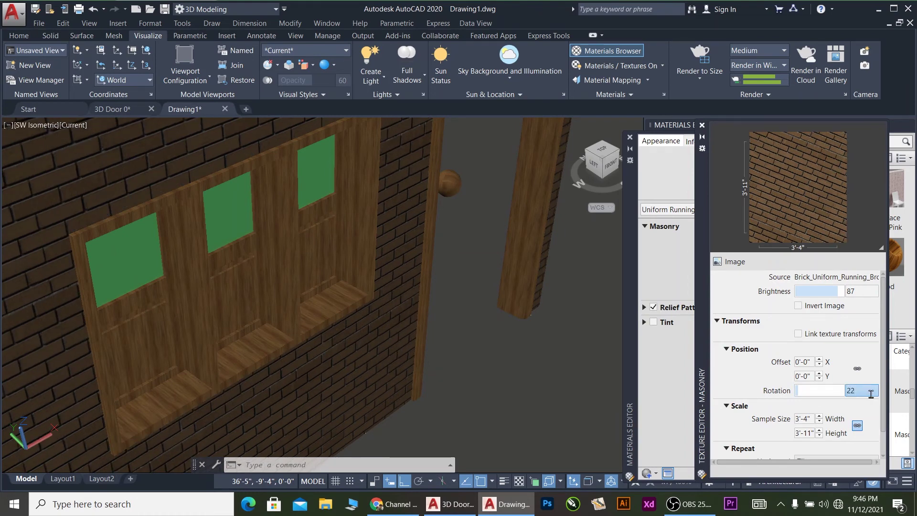
{"action": "scroll", "coordinate": [540, 321], "scroll_direction": "down", "scroll_amount": 5}
{"action": "scroll", "coordinate": [365, 216], "scroll_direction": "up", "scroll_amount": 4}
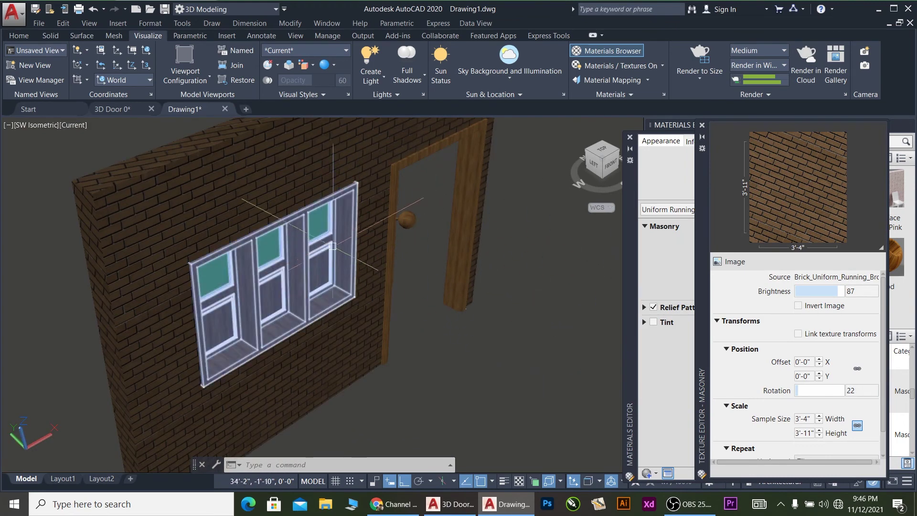
{"action": "left_click", "coordinate": [703, 125]}
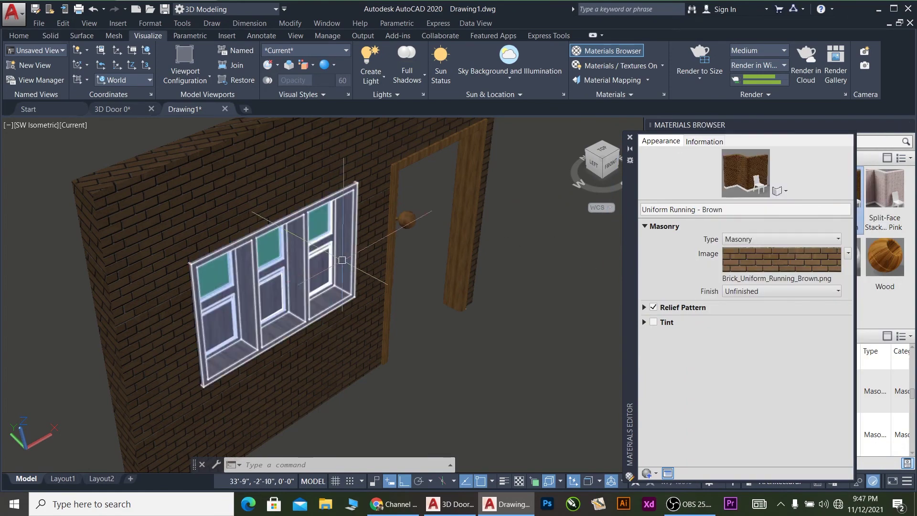
Render the brick wall from the SW isometric view, inspect the image up close and close the render.
{"action": "scroll", "coordinate": [342, 259], "scroll_direction": "down", "scroll_amount": 3}
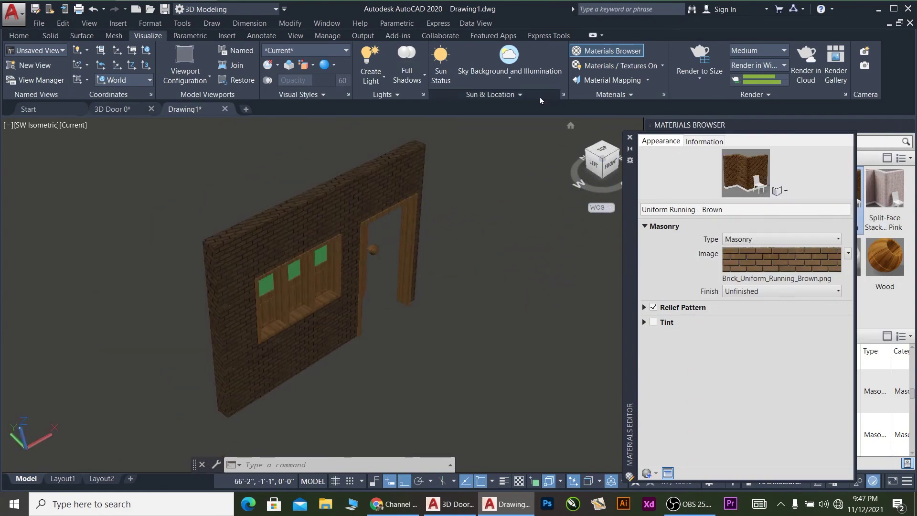
{"action": "left_click", "coordinate": [698, 57]}
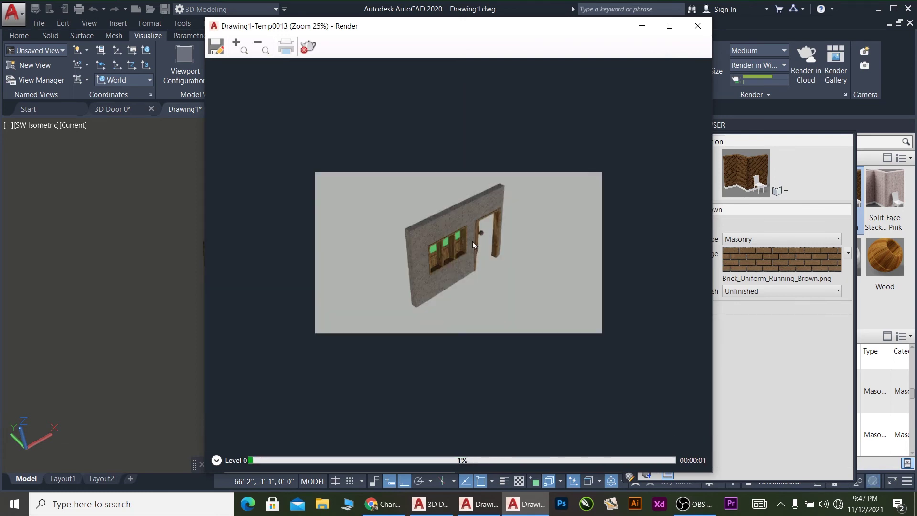
{"action": "scroll", "coordinate": [473, 245], "scroll_direction": "up", "scroll_amount": 3}
{"action": "scroll", "coordinate": [472, 241], "scroll_direction": "down", "scroll_amount": 3}
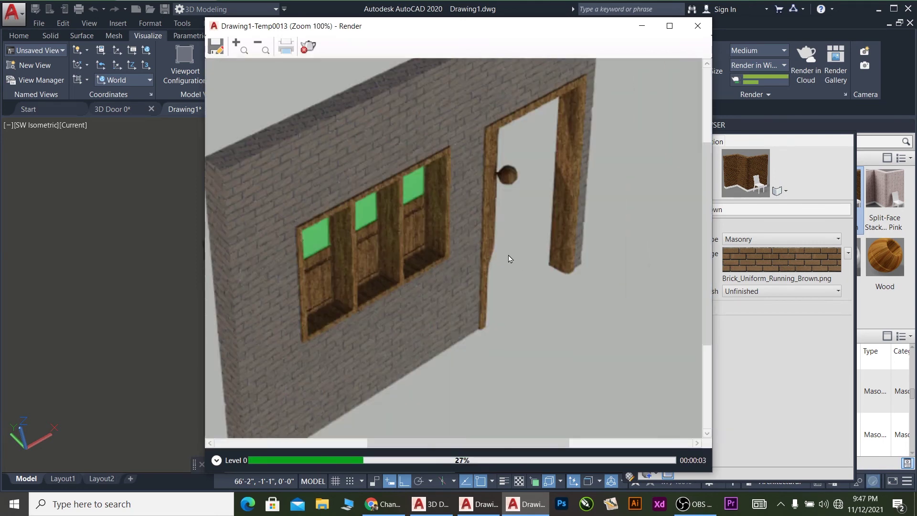
{"action": "scroll", "coordinate": [507, 257], "scroll_direction": "up", "scroll_amount": 3}
{"action": "scroll", "coordinate": [509, 258], "scroll_direction": "down", "scroll_amount": 2}
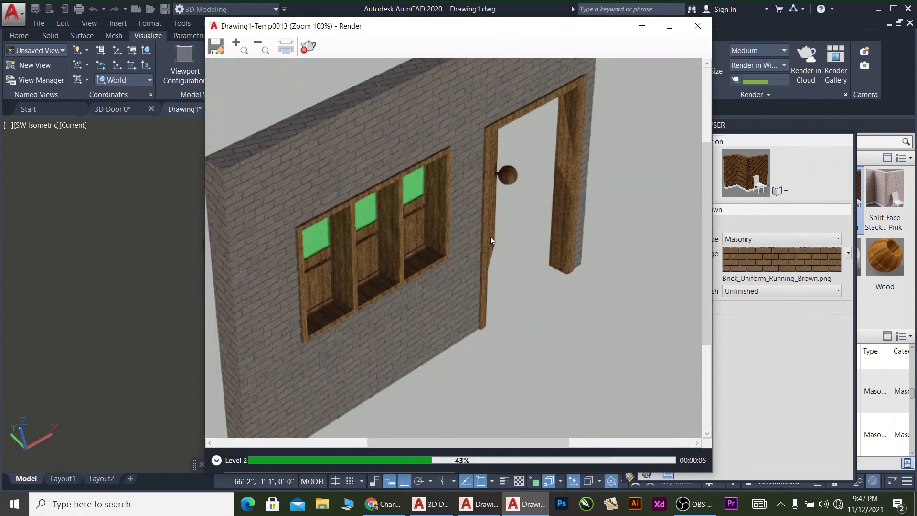
{"action": "scroll", "coordinate": [515, 248], "scroll_direction": "down", "scroll_amount": 1}
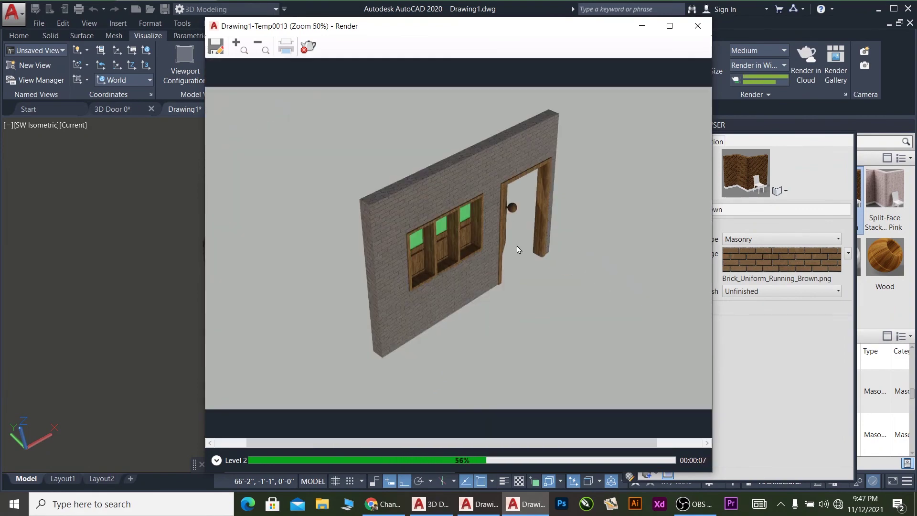
{"action": "left_click", "coordinate": [697, 27]}
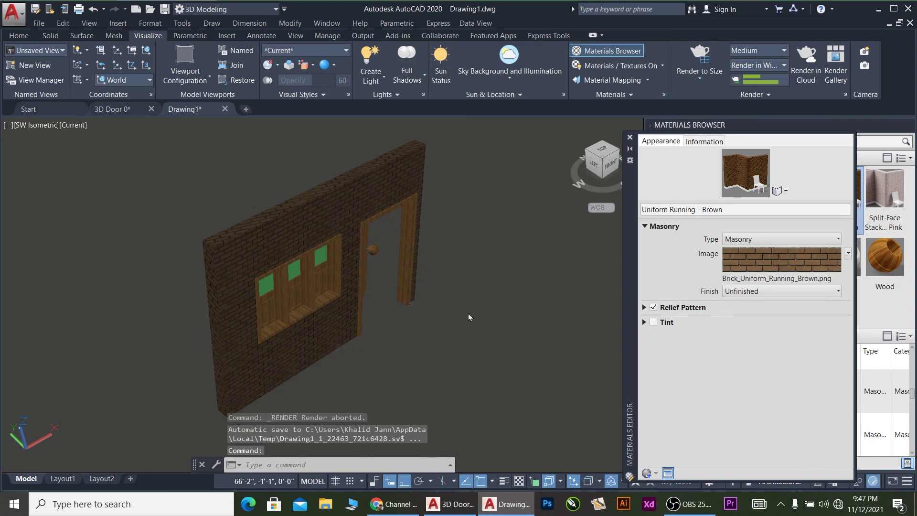
Render the wall from a near-front view and inspect the brickwork, window frame and open door in the render up close.
{"action": "middle_click_drag", "start_coordinate": [467, 317], "coordinate": [263, 239], "text": "shift"}
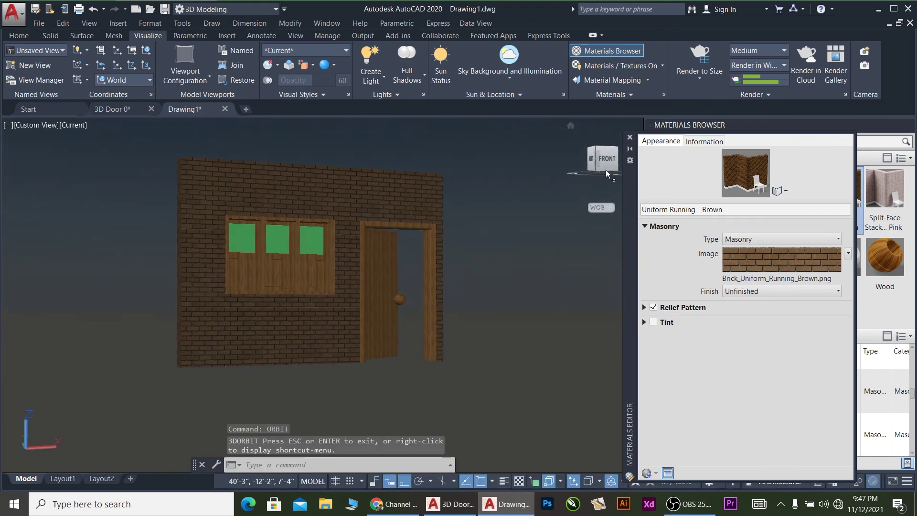
{"action": "left_click", "coordinate": [698, 56]}
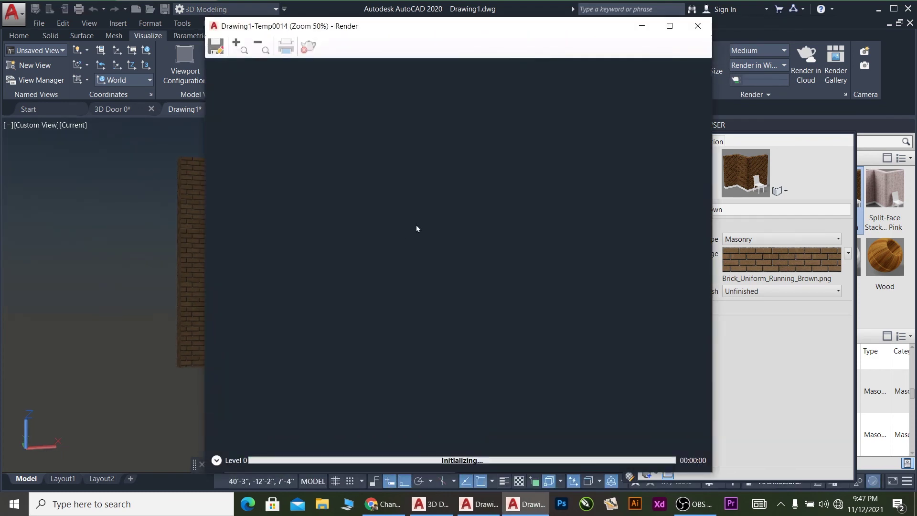
{"action": "scroll", "coordinate": [459, 228], "scroll_direction": "up", "scroll_amount": 4}
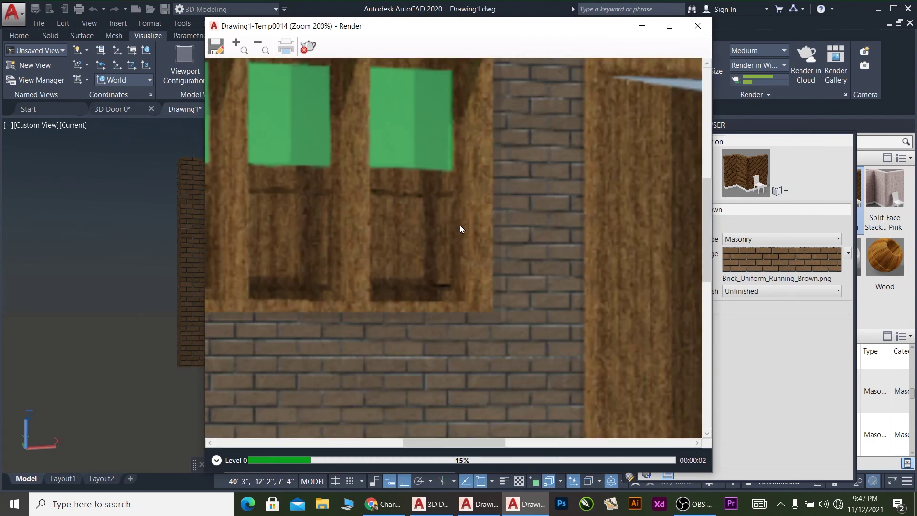
{"action": "scroll", "coordinate": [457, 196], "scroll_direction": "up", "scroll_amount": 2}
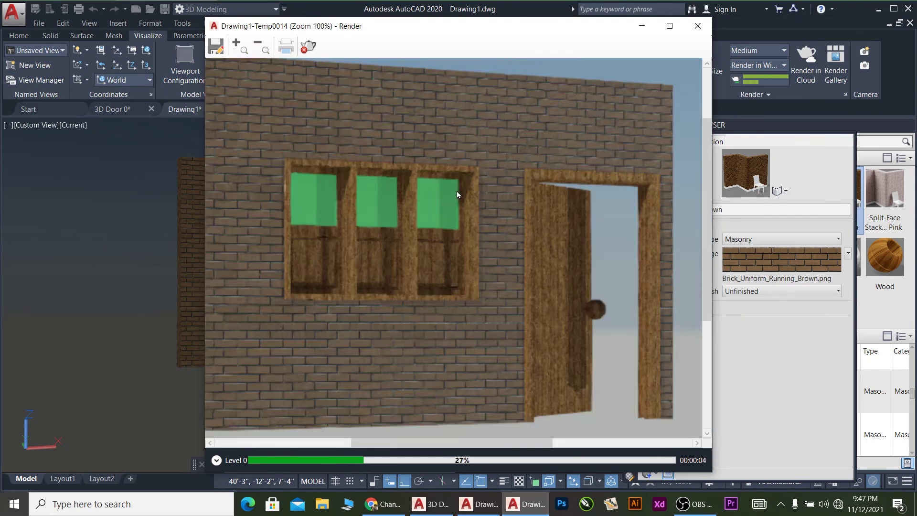
{"action": "scroll", "coordinate": [451, 234], "scroll_direction": "down", "scroll_amount": 1}
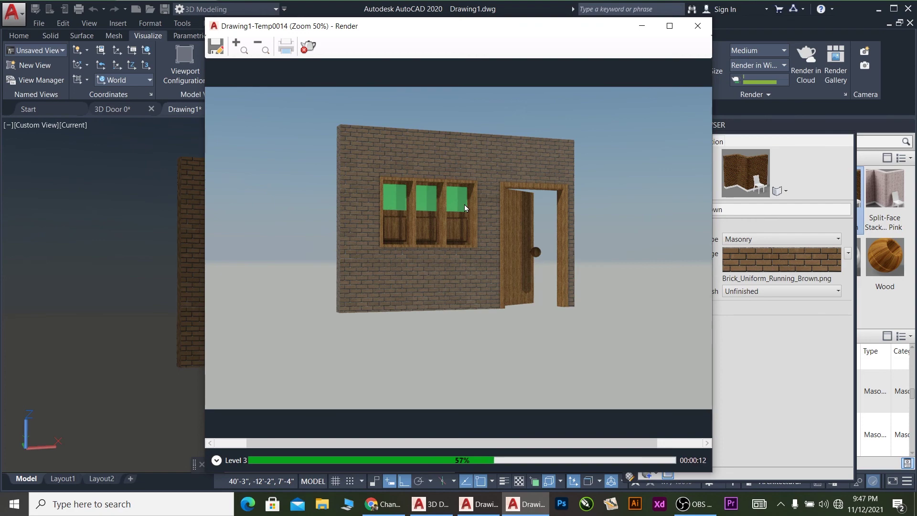
{"action": "scroll", "coordinate": [549, 229], "scroll_direction": "up", "scroll_amount": 1}
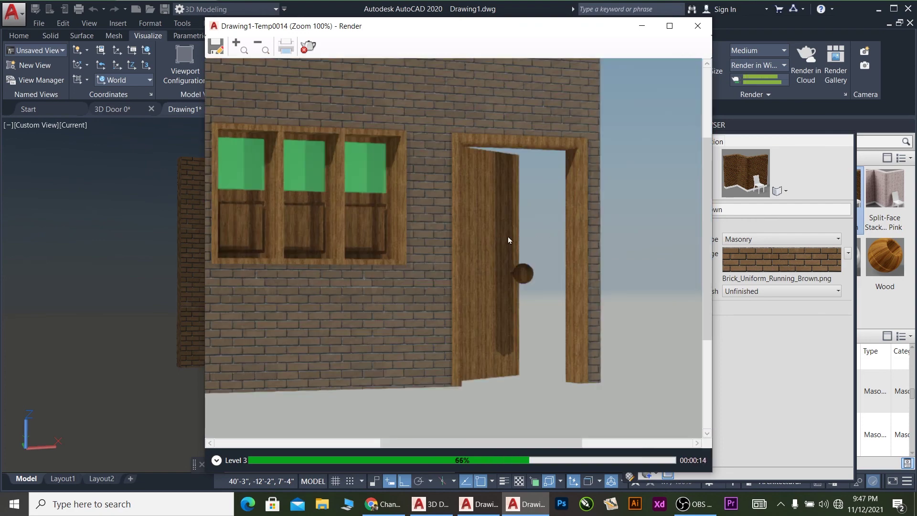
{"action": "scroll", "coordinate": [473, 249], "scroll_direction": "up", "scroll_amount": 1}
{"action": "scroll", "coordinate": [471, 248], "scroll_direction": "down", "scroll_amount": 2}
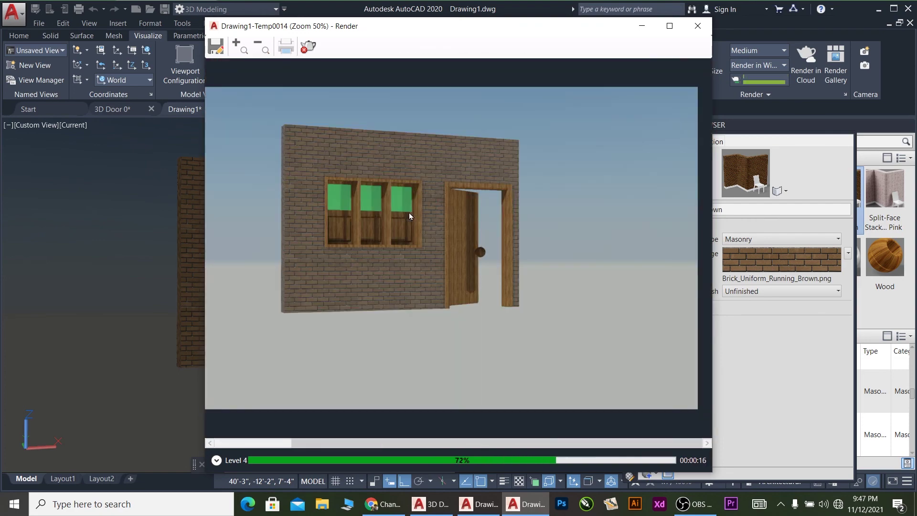
{"action": "scroll", "coordinate": [330, 145], "scroll_direction": "up", "scroll_amount": 3}
{"action": "scroll", "coordinate": [378, 209], "scroll_direction": "down", "scroll_amount": 3}
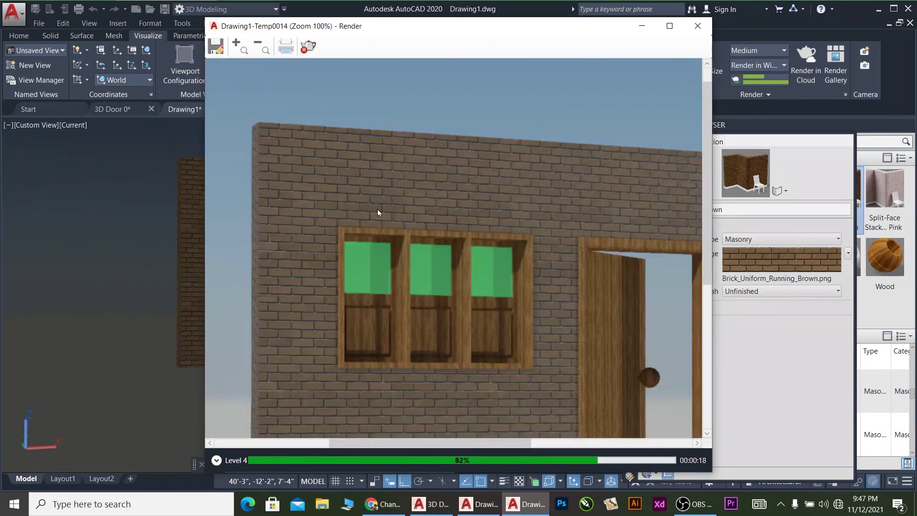
{"action": "scroll", "coordinate": [506, 242], "scroll_direction": "up", "scroll_amount": 1}
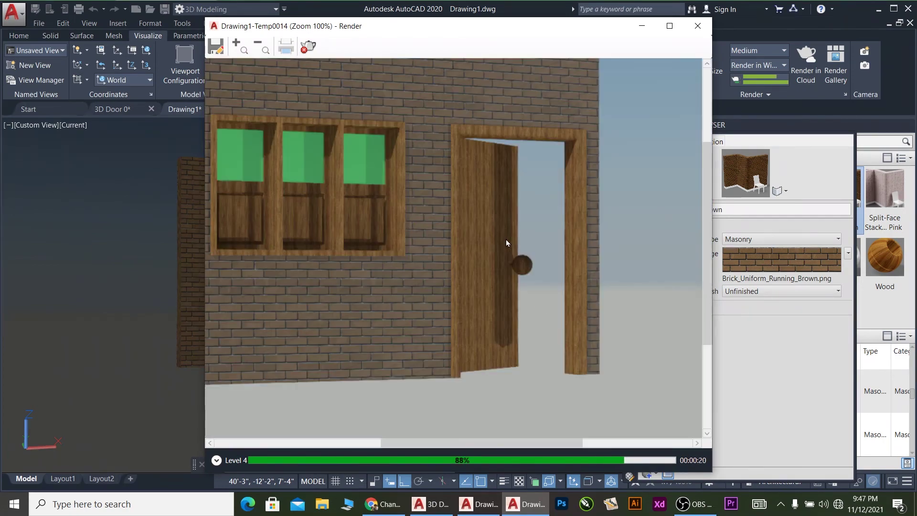
{"action": "scroll", "coordinate": [500, 239], "scroll_direction": "down", "scroll_amount": 2}
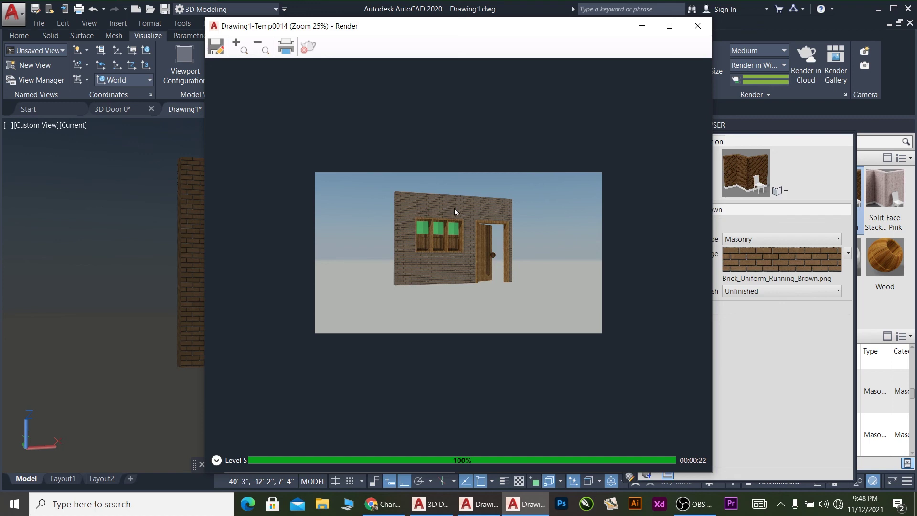
{"action": "scroll", "coordinate": [466, 183], "scroll_direction": "up", "scroll_amount": 1}
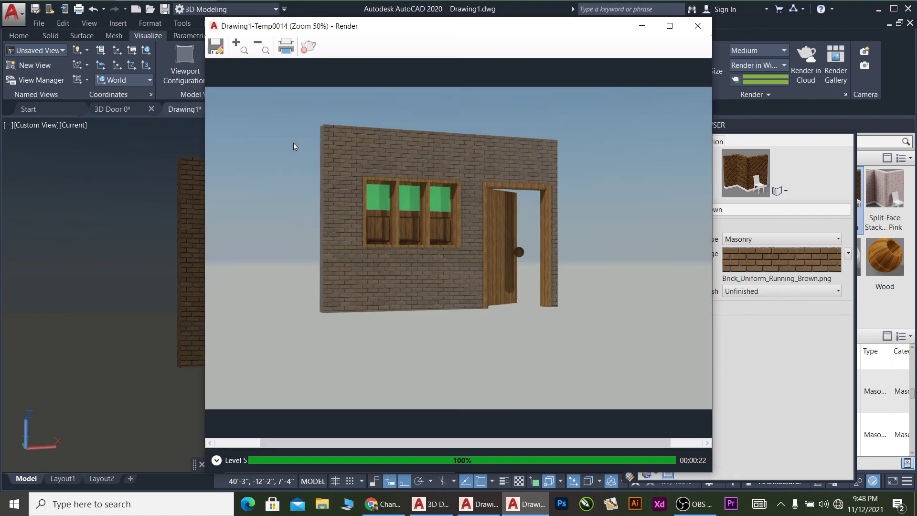
Start saving the render and set the destination to the RENDRED folder in E:\AutoCAD 2021 Works\AutoCAD 2020 Learning.
{"action": "left_click", "coordinate": [216, 47]}
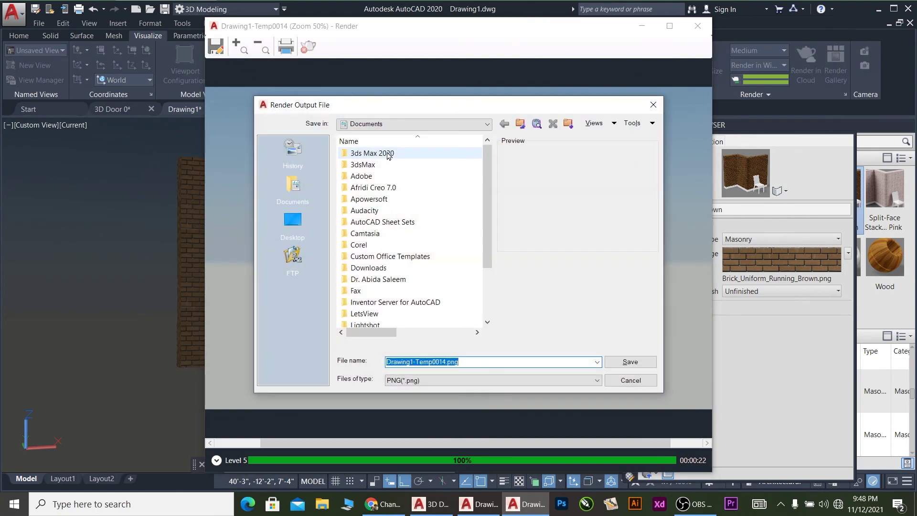
{"action": "left_click", "coordinate": [419, 127]}
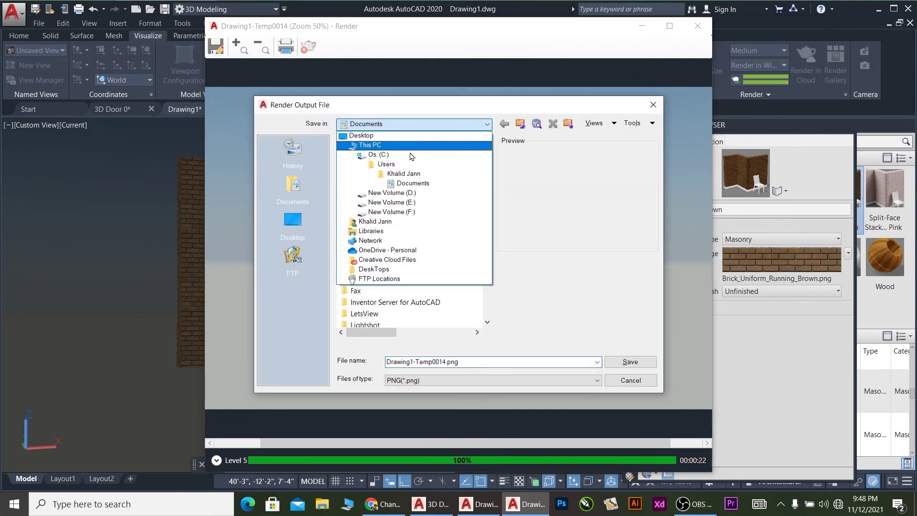
{"action": "left_click", "coordinate": [426, 204]}
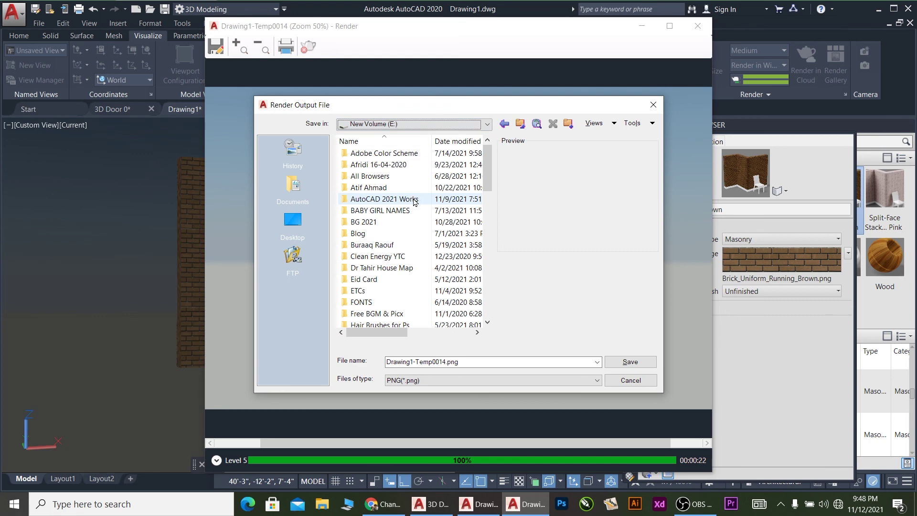
{"action": "double_click", "coordinate": [414, 200]}
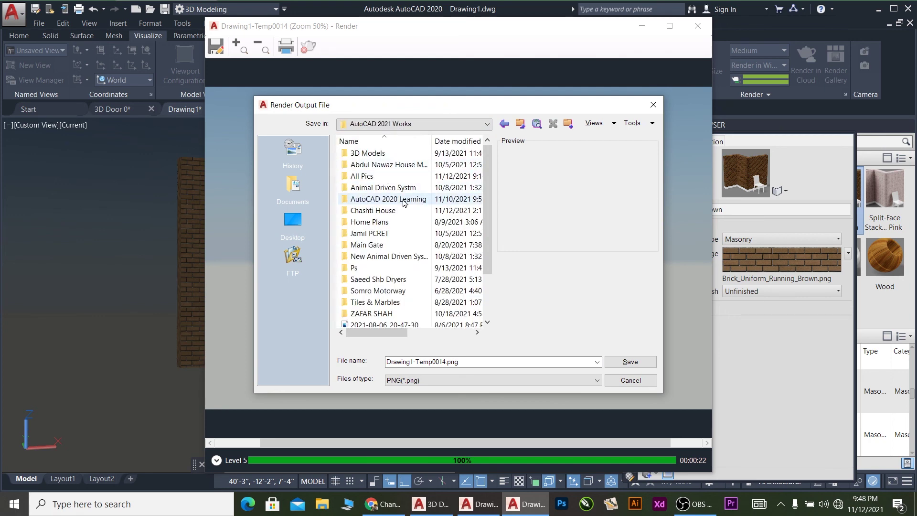
{"action": "double_click", "coordinate": [403, 199]}
{"action": "double_click", "coordinate": [374, 164]}
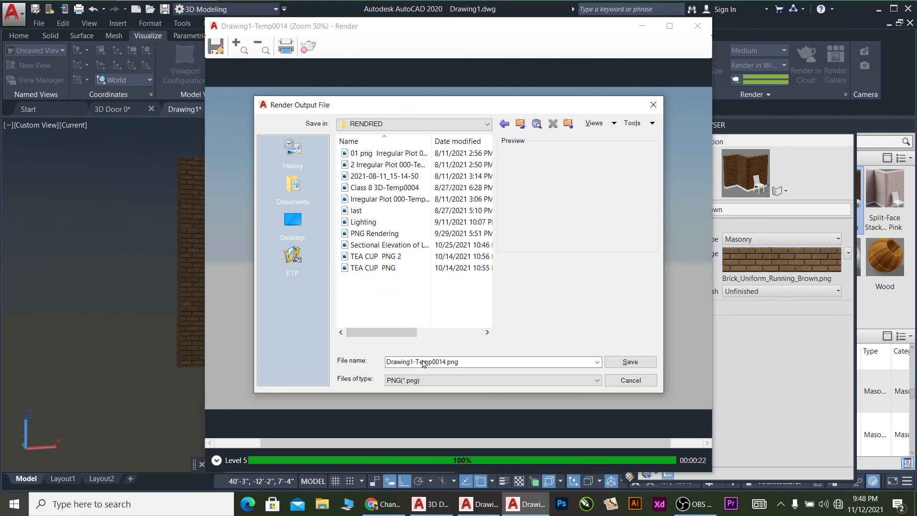
Save the render as a JPEG named "Simple 3D Door & Window & Wall" with image quality 100.
{"action": "left_click", "coordinate": [467, 380]}
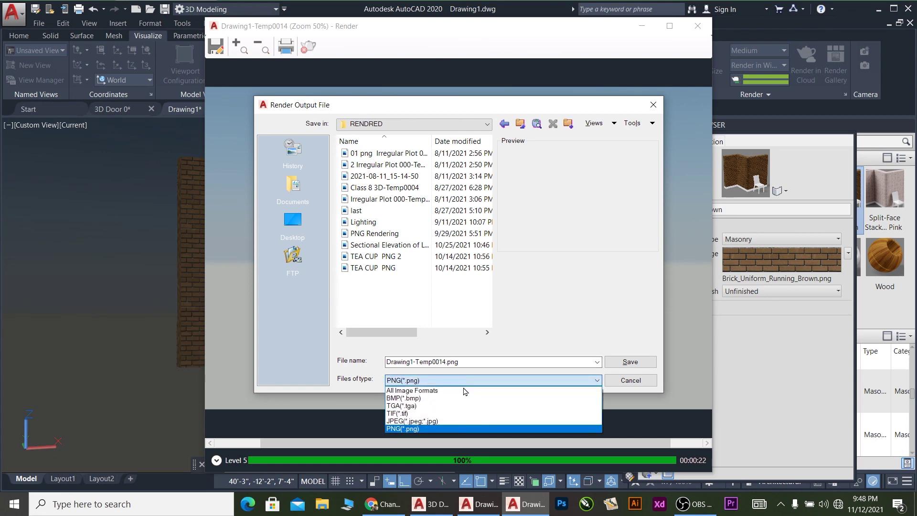
{"action": "left_click", "coordinate": [432, 421]}
{"action": "left_click", "coordinate": [472, 362]}
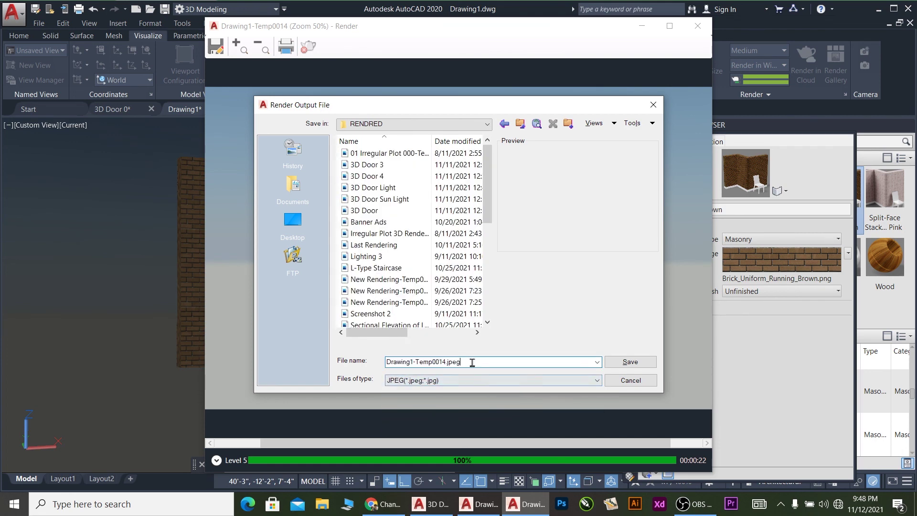
{"action": "left_click_drag", "start_coordinate": [471, 362], "coordinate": [372, 356]}
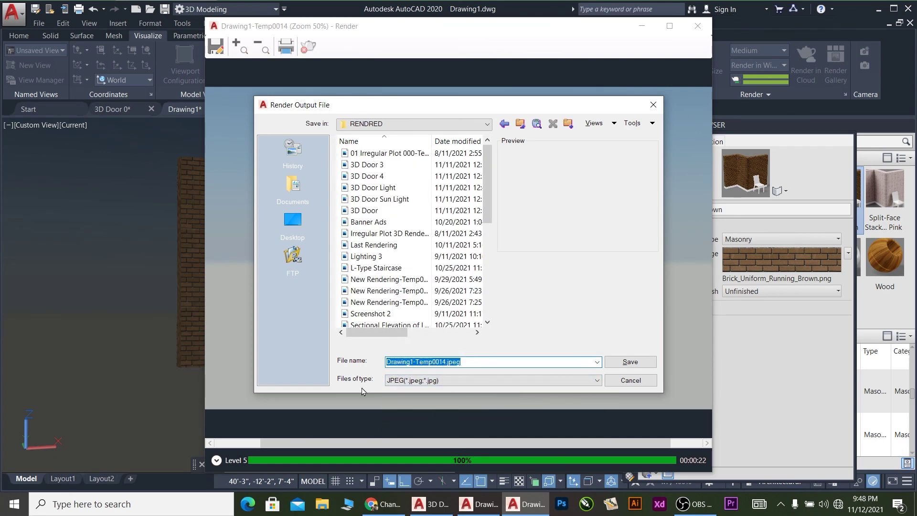
{"action": "type", "text": "Simple 3D Door & Window & Wall"}
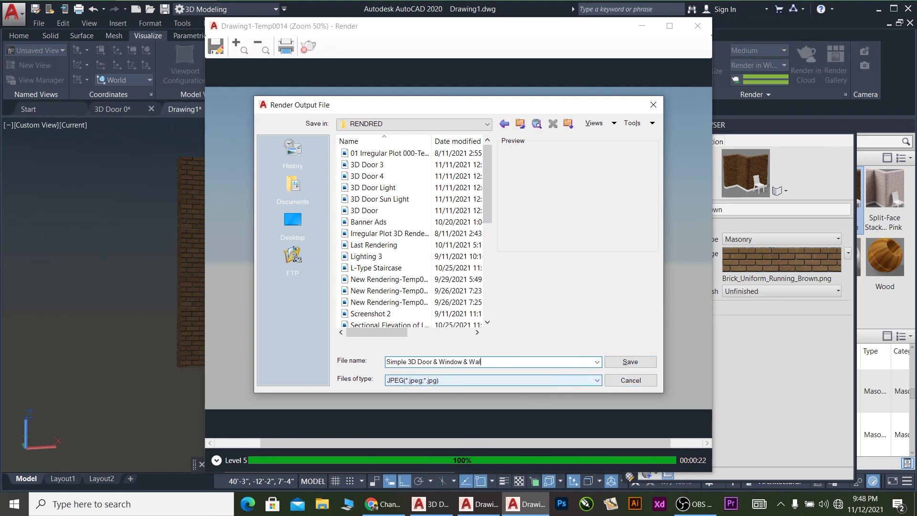
{"action": "left_click", "coordinate": [628, 362]}
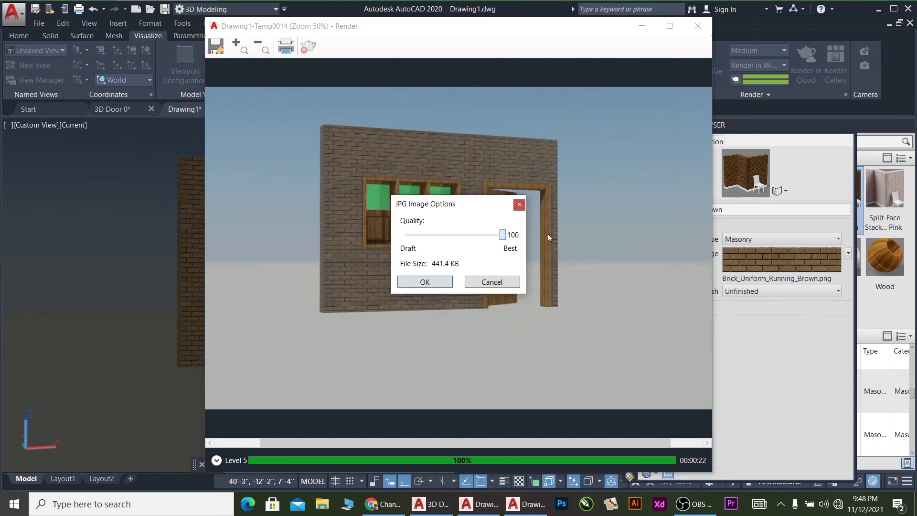
{"action": "key", "text": "Return"}
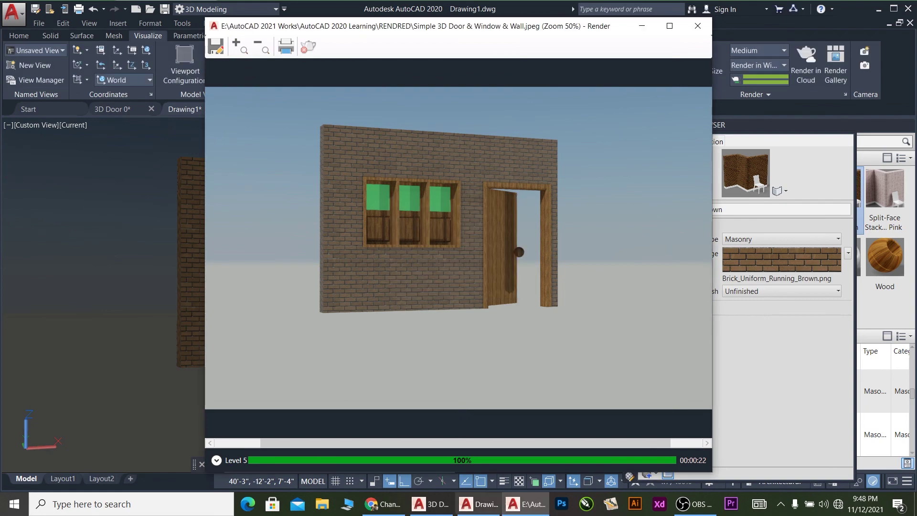
Switch to File Explorer and browse to E:\AutoCAD 2021 Works\AutoCAD 2020 Learning\RENDRED.
{"action": "left_click", "coordinate": [322, 505]}
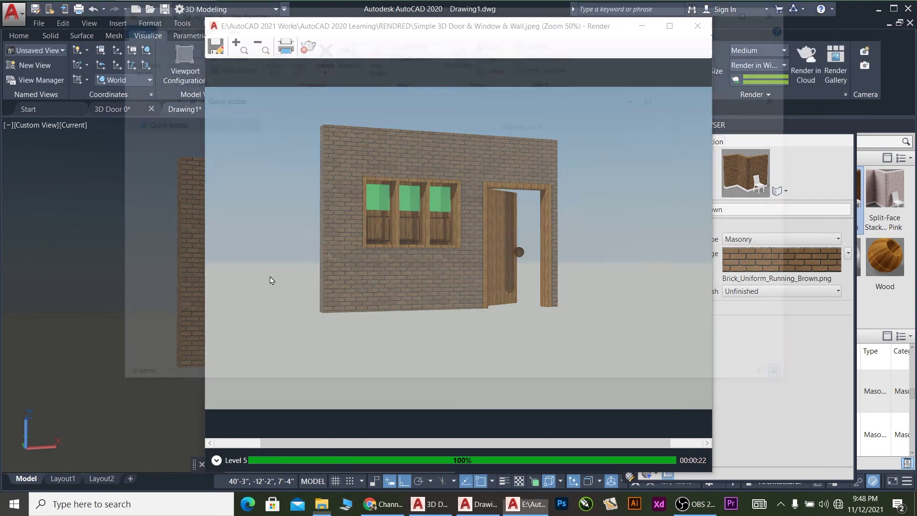
{"action": "scroll", "coordinate": [186, 320], "scroll_direction": "down", "scroll_amount": 7}
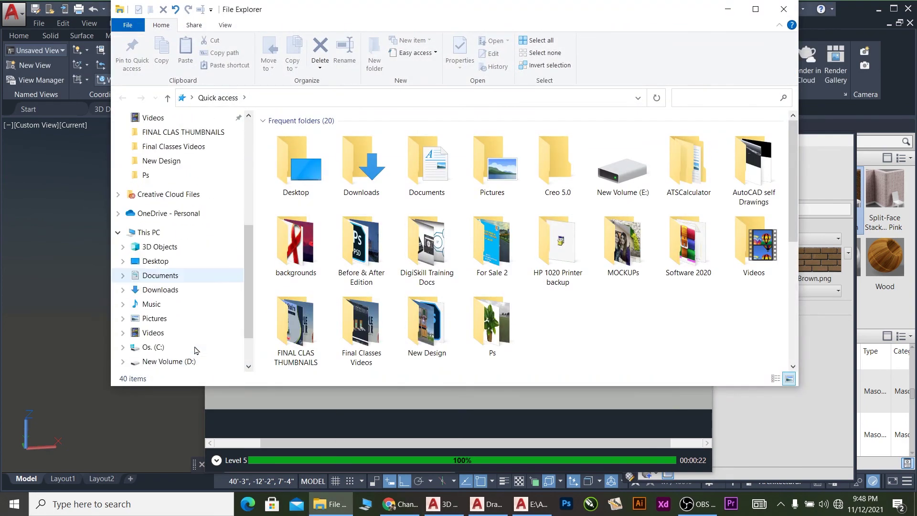
{"action": "left_click", "coordinate": [196, 321]}
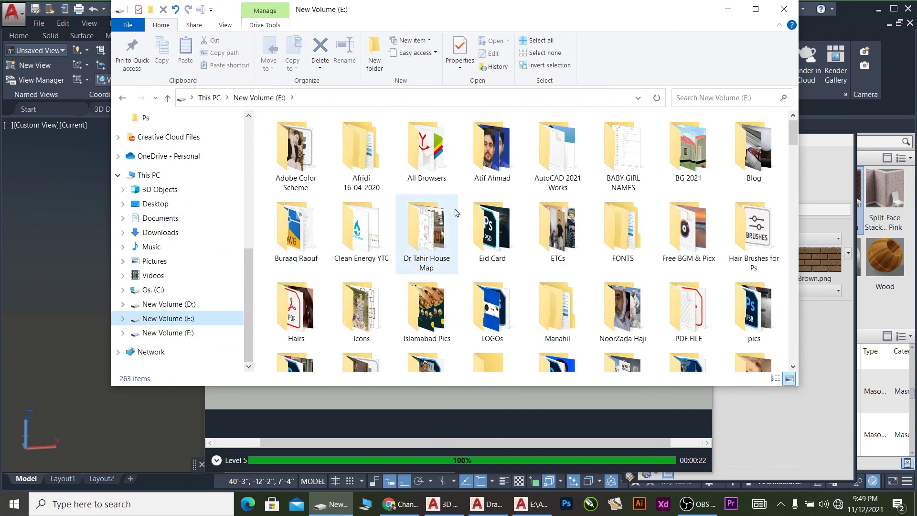
{"action": "double_click", "coordinate": [581, 176]}
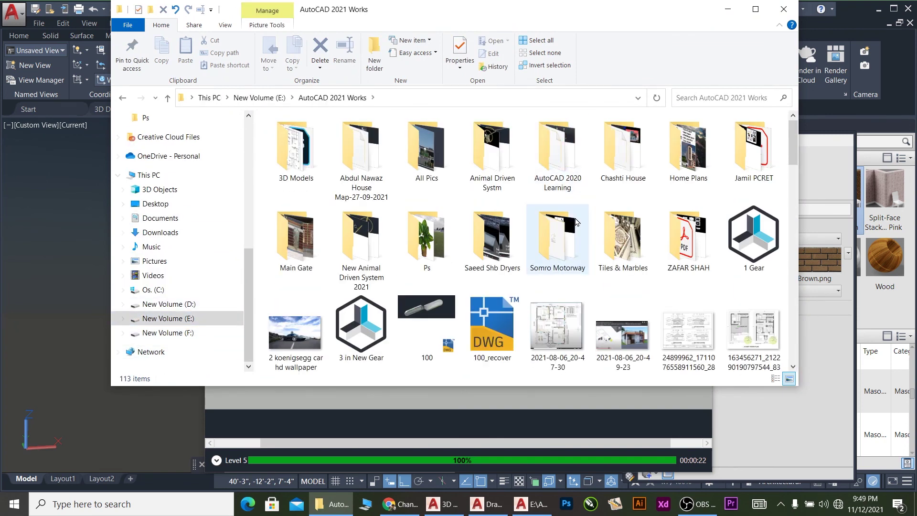
{"action": "double_click", "coordinate": [574, 158]}
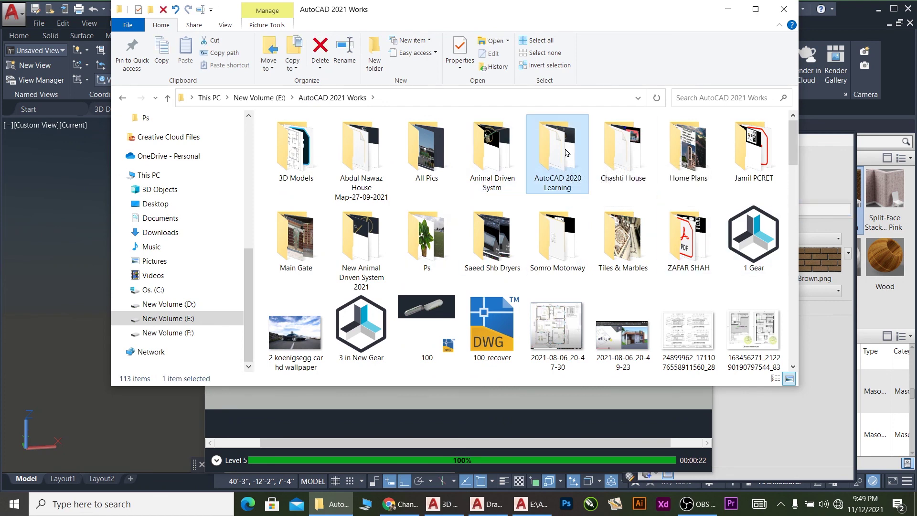
{"action": "double_click", "coordinate": [386, 175]}
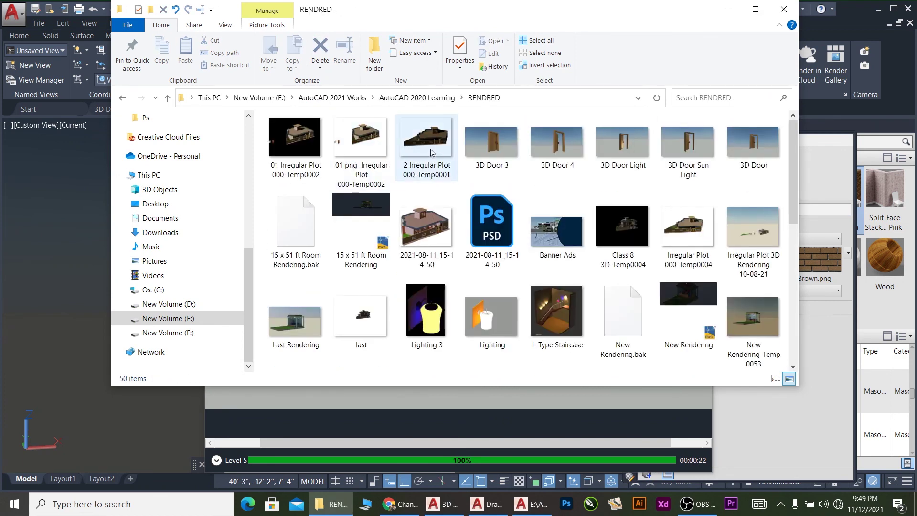
Open the saved "Simple 3D Door & Window & Wall" image and examine the wall, door and windows at different magnifications.
{"action": "scroll", "coordinate": [511, 241], "scroll_direction": "down", "scroll_amount": 5}
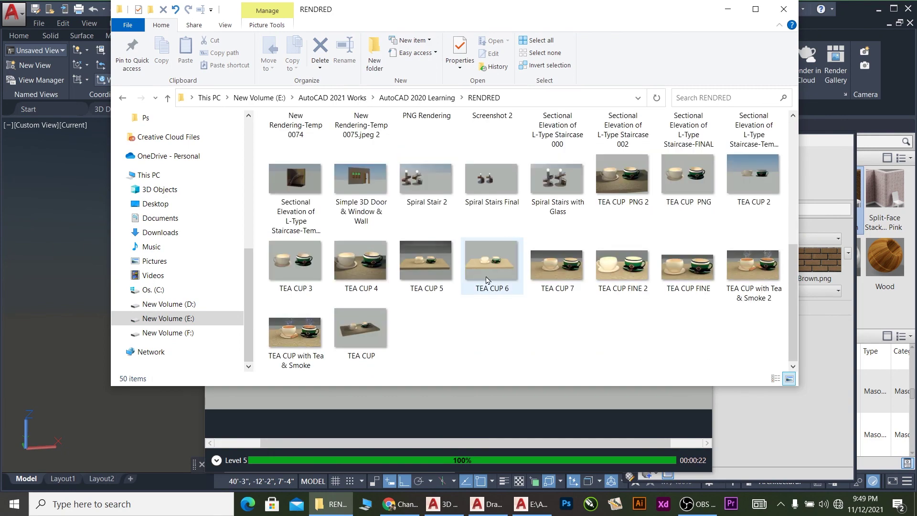
{"action": "scroll", "coordinate": [363, 329], "scroll_direction": "up", "scroll_amount": 1}
{"action": "double_click", "coordinate": [361, 242]}
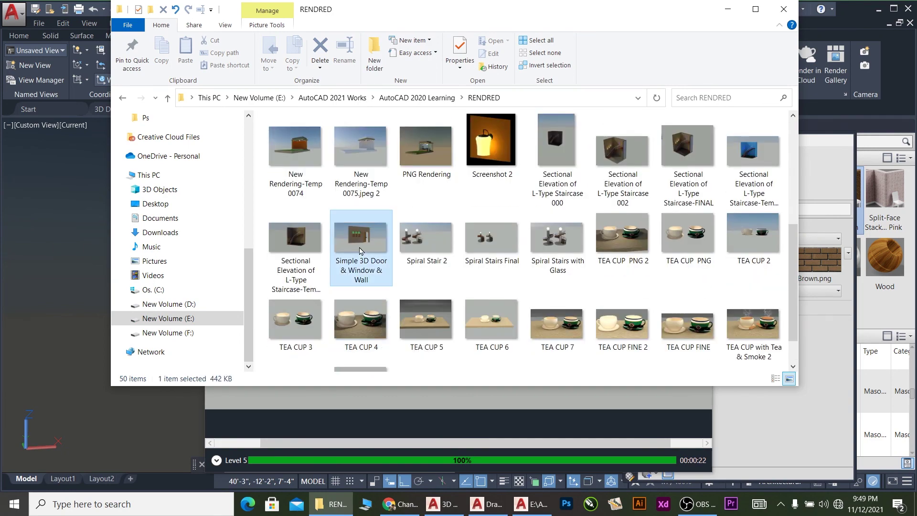
{"action": "scroll", "coordinate": [509, 149], "scroll_direction": "up", "scroll_amount": 2}
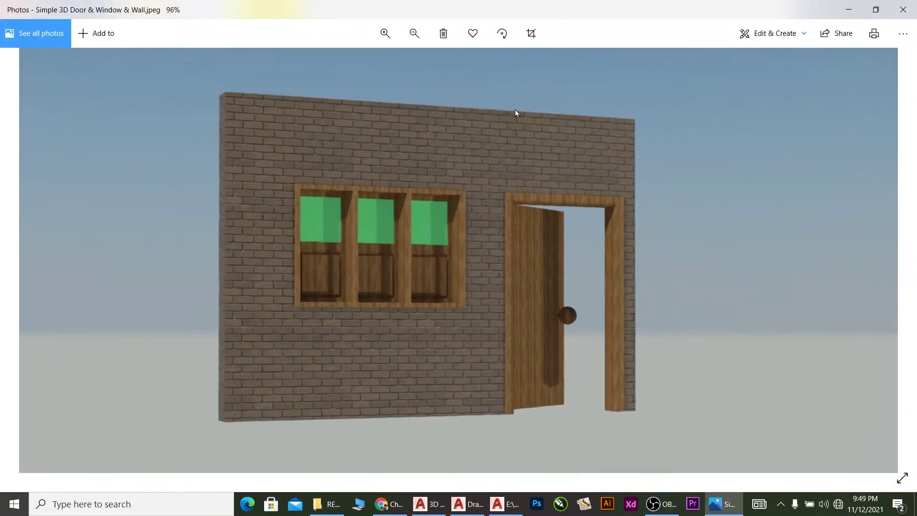
{"action": "scroll", "coordinate": [415, 241], "scroll_direction": "up", "scroll_amount": 3}
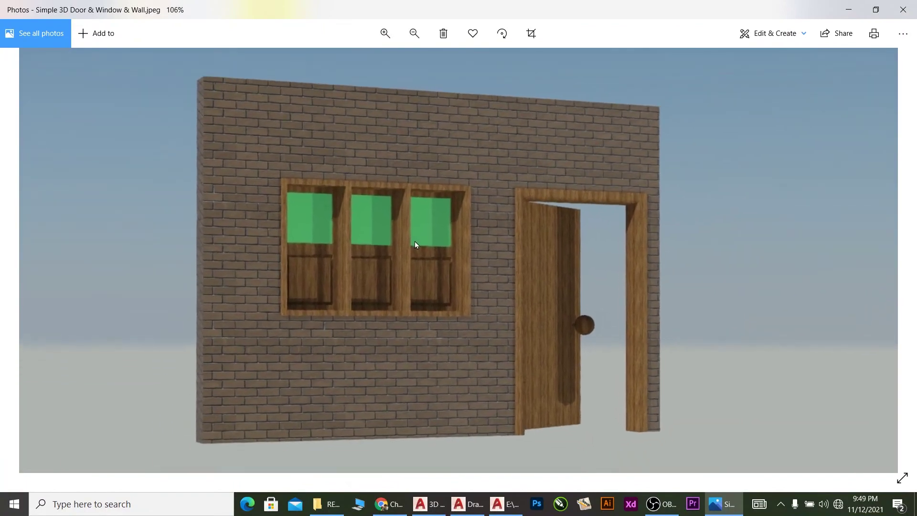
{"action": "scroll", "coordinate": [414, 240], "scroll_direction": "down", "scroll_amount": 2}
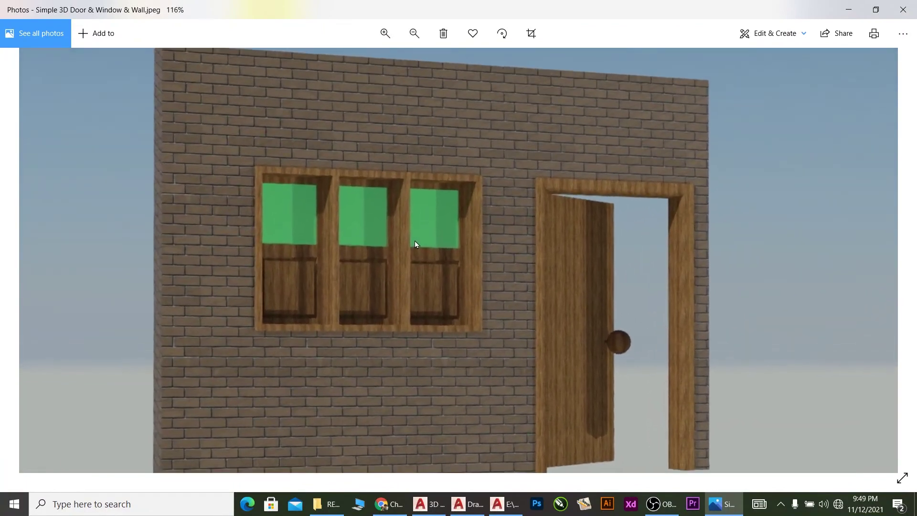
{"action": "scroll", "coordinate": [451, 187], "scroll_direction": "up", "scroll_amount": 4}
{"action": "scroll", "coordinate": [454, 187], "scroll_direction": "down", "scroll_amount": 3}
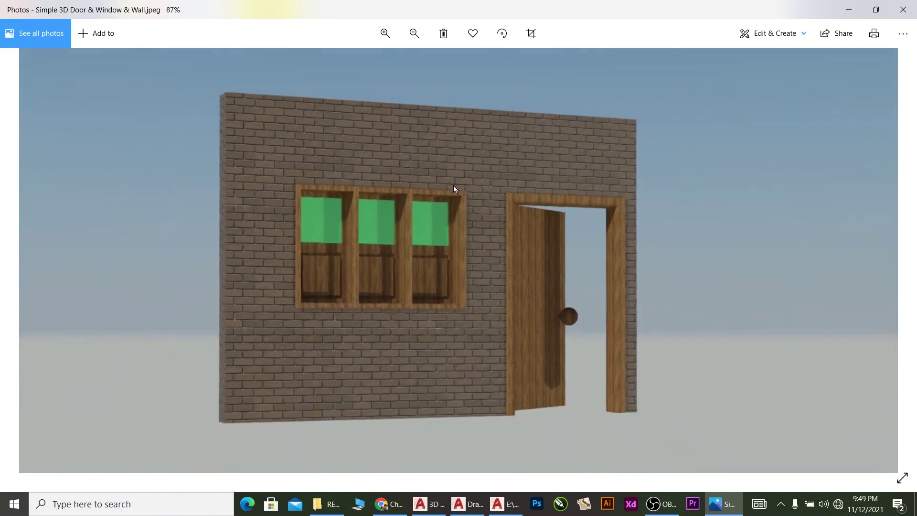